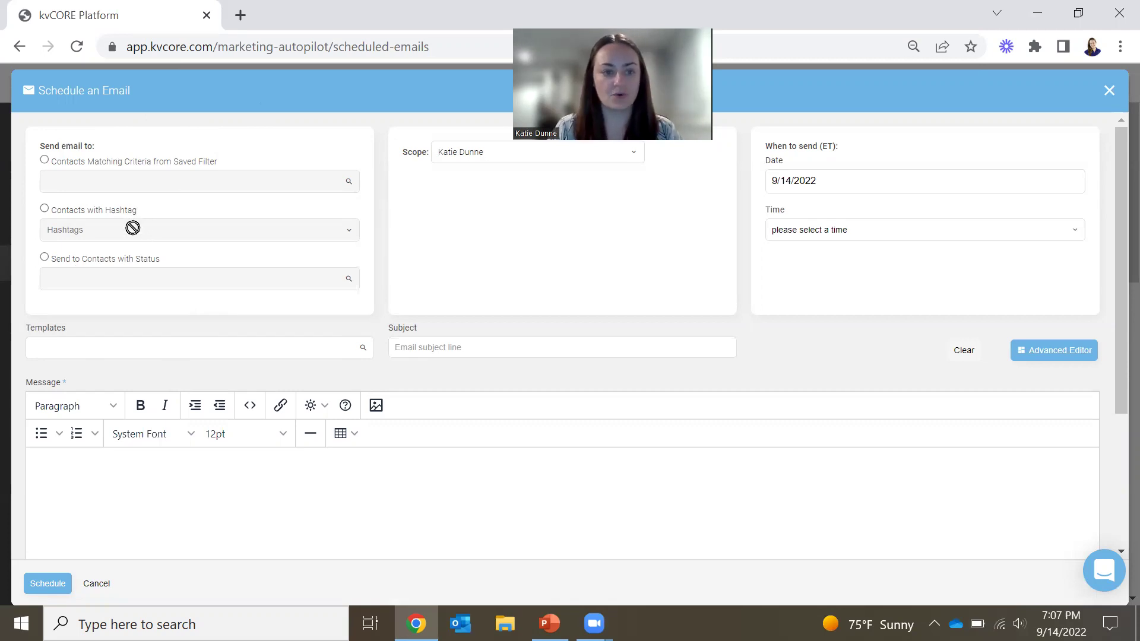
# - Target contacts with a hashtag and add the hashtags ww and import20201106-4eaea
pyautogui.click(45, 210)
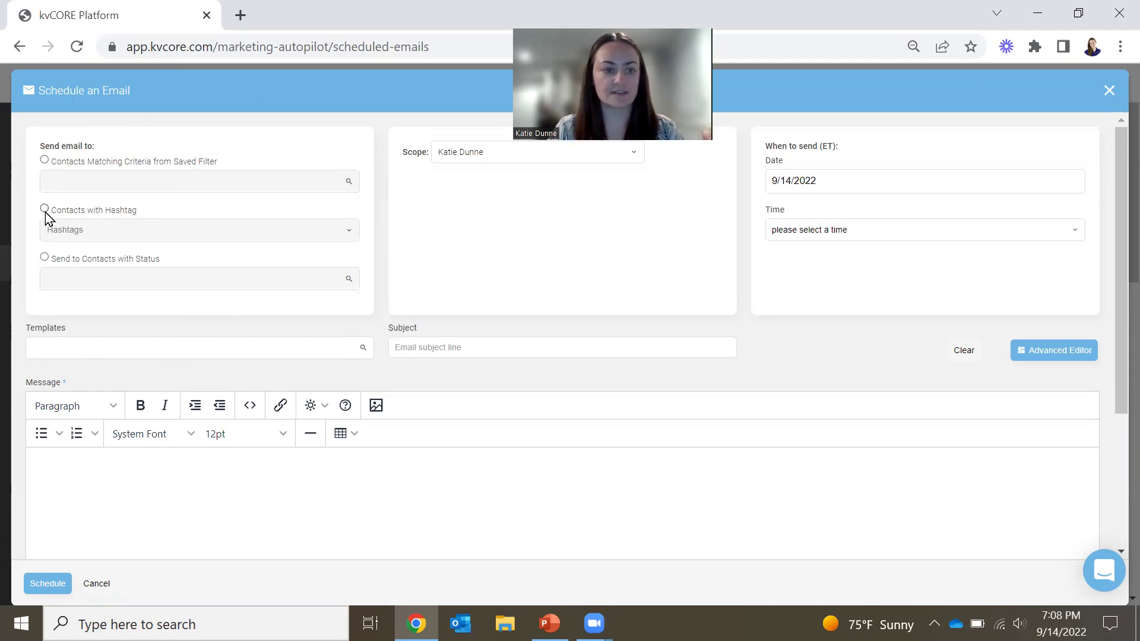
pyautogui.click(84, 230)
pyautogui.write('ww')
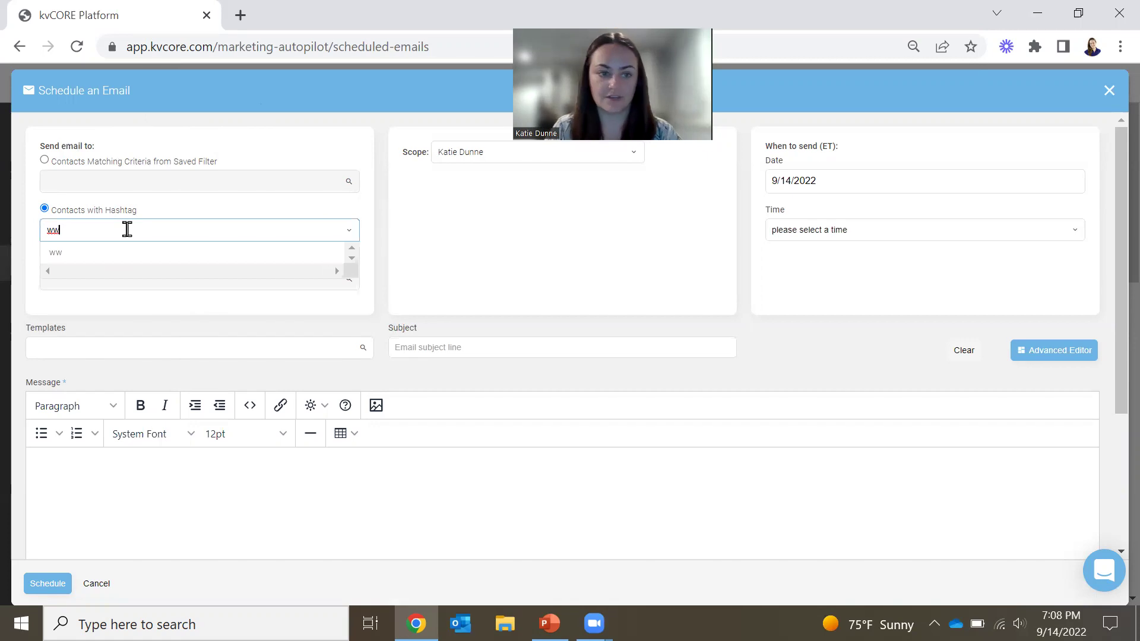
pyautogui.click(61, 254)
pyautogui.click(81, 229)
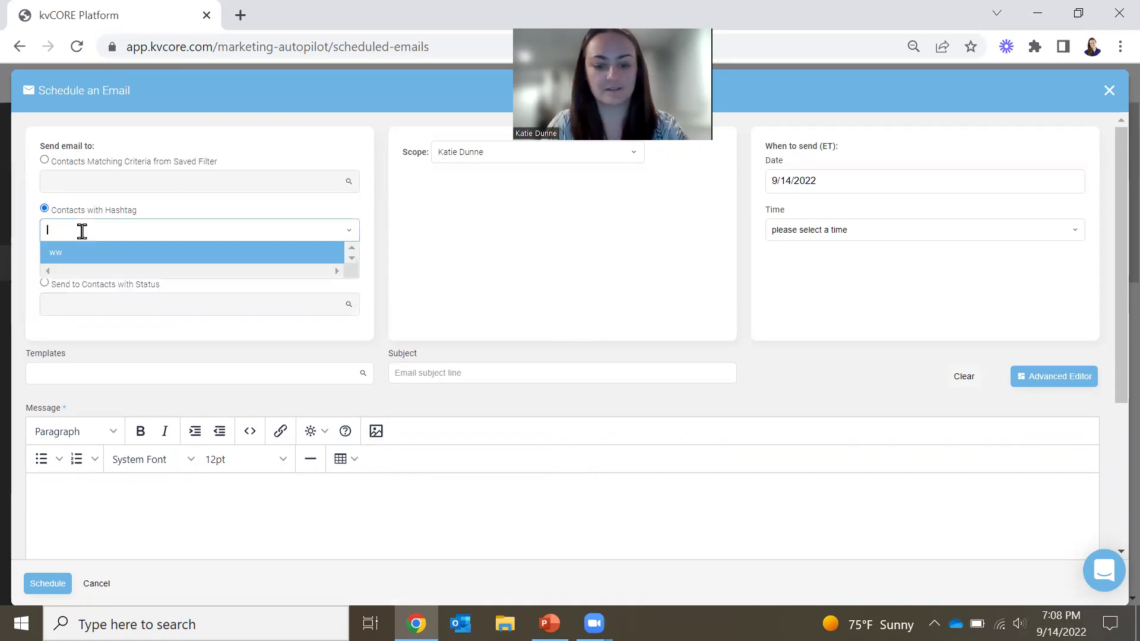
pyautogui.write('hills')
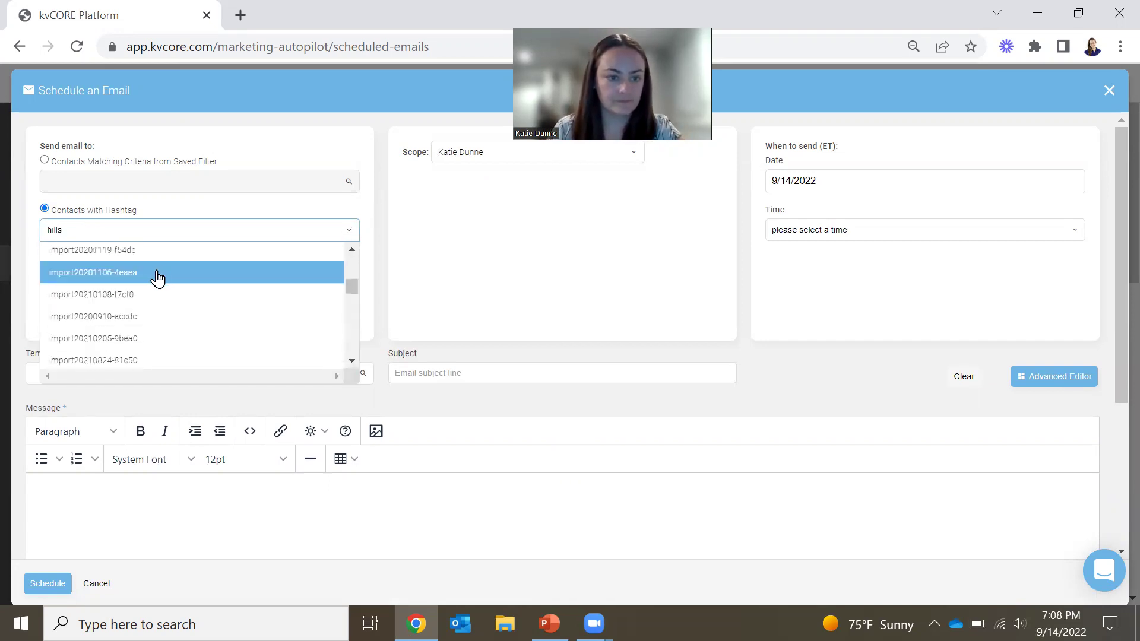
pyautogui.click(158, 273)
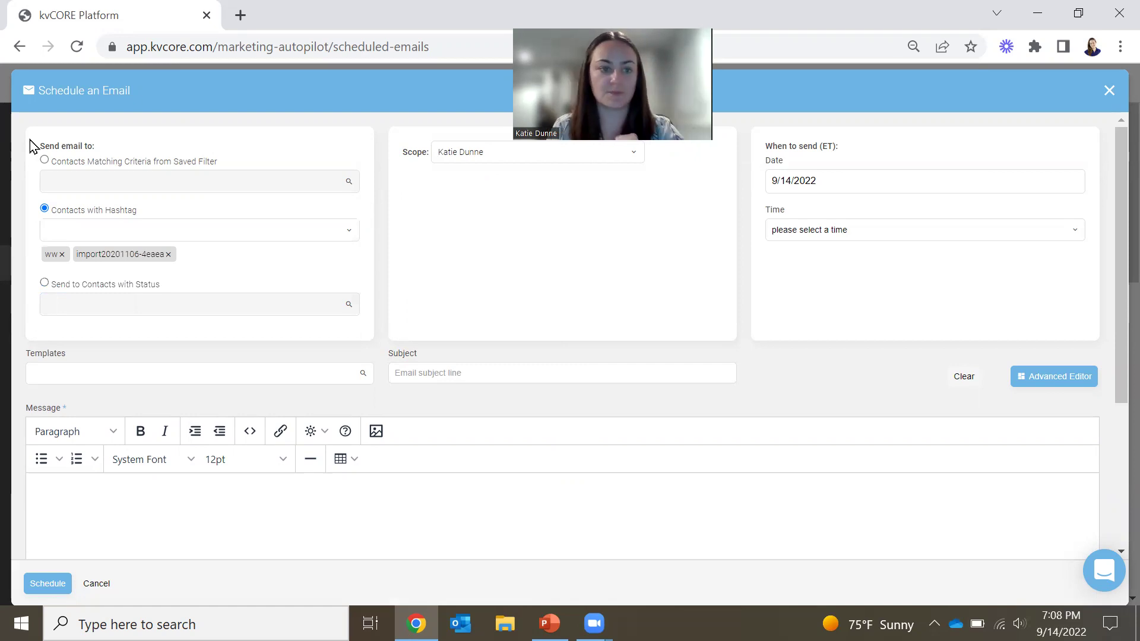
# - Switch the recipients to contacts matching a saved filter and choose All Agents
pyautogui.click(44, 161)
pyautogui.click(113, 182)
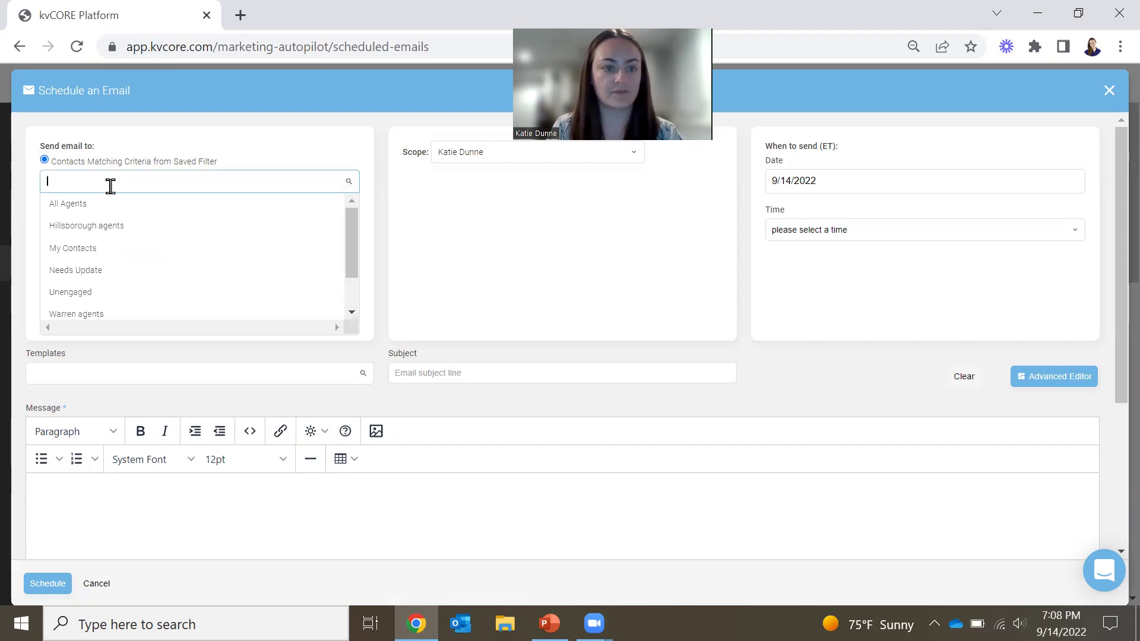
pyautogui.click(108, 202)
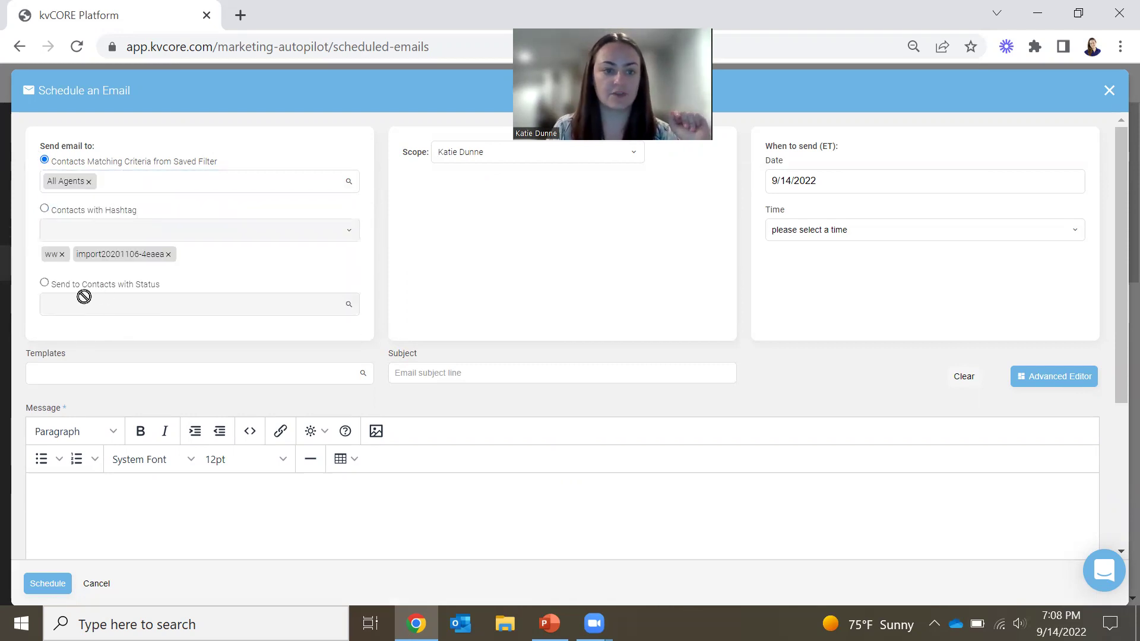
# - Send the email to contacts by status and add the statuses Sphere, Prospect and New Lead
pyautogui.click(44, 283)
pyautogui.click(76, 303)
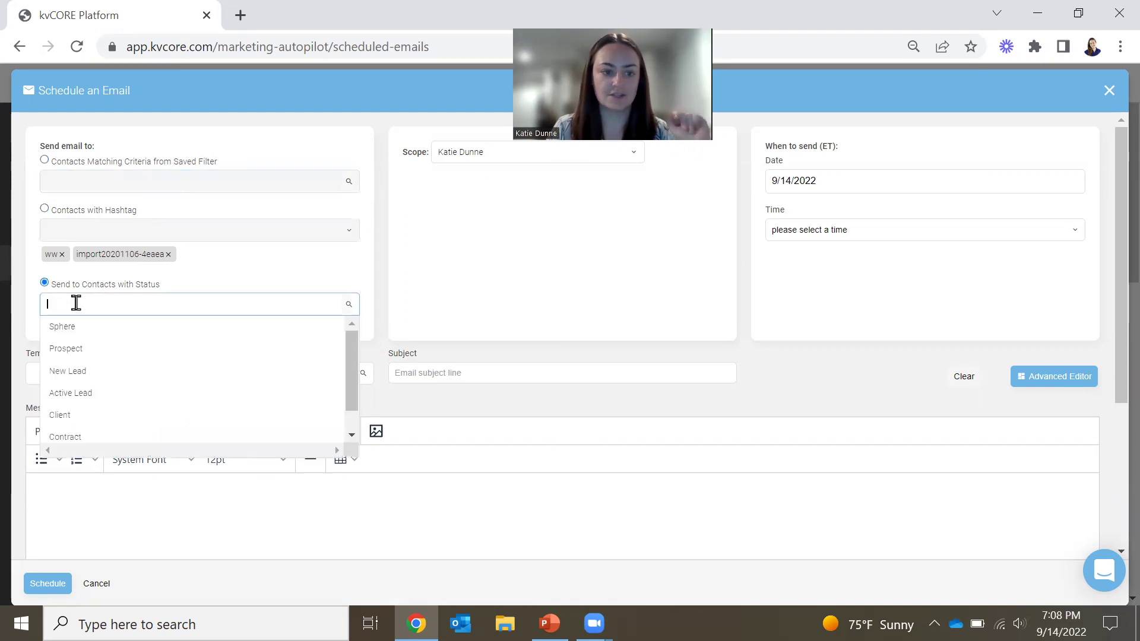
pyautogui.click(88, 328)
pyautogui.click(93, 304)
pyautogui.click(107, 353)
pyautogui.click(121, 304)
pyautogui.click(143, 374)
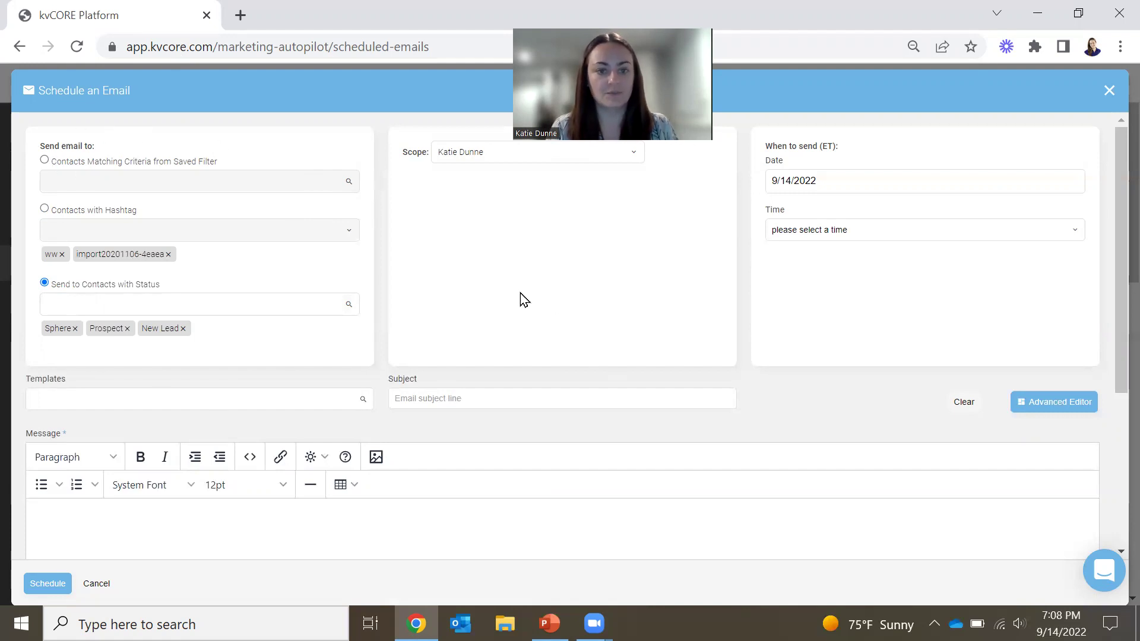
pyautogui.click(462, 153)
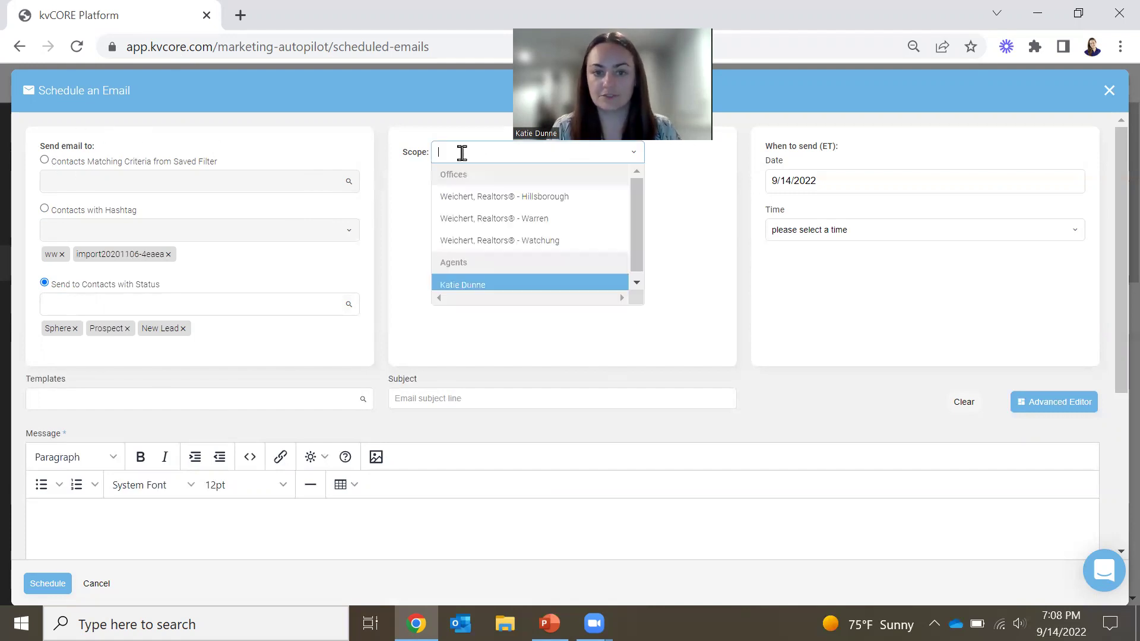
pyautogui.click(420, 168)
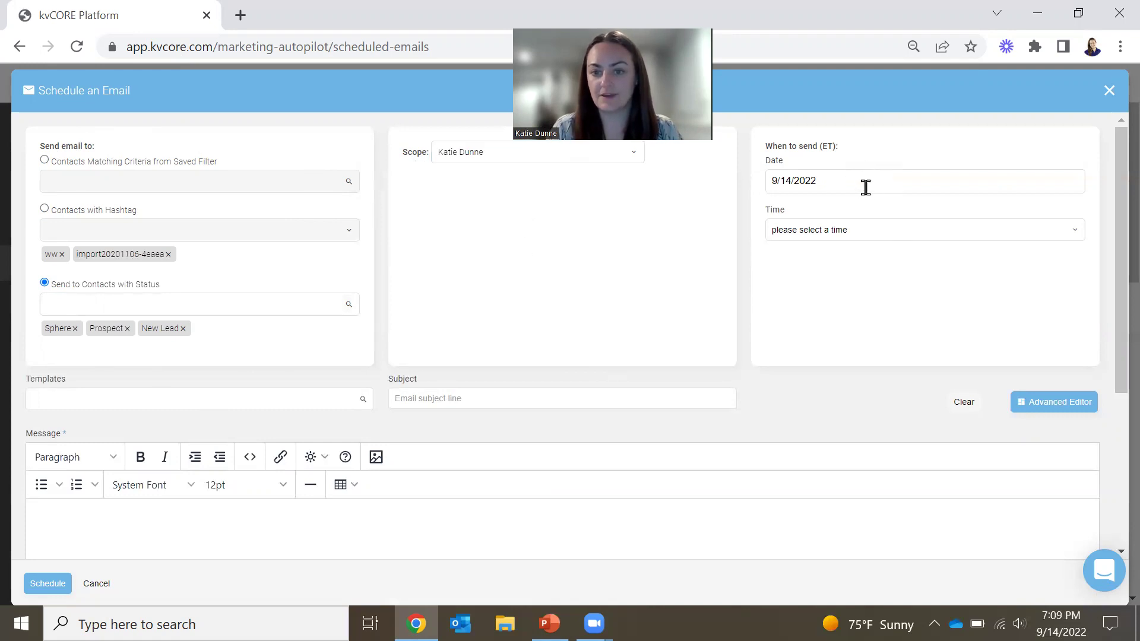
# - Set the email's send date to September 16, 2022
pyautogui.click(832, 181)
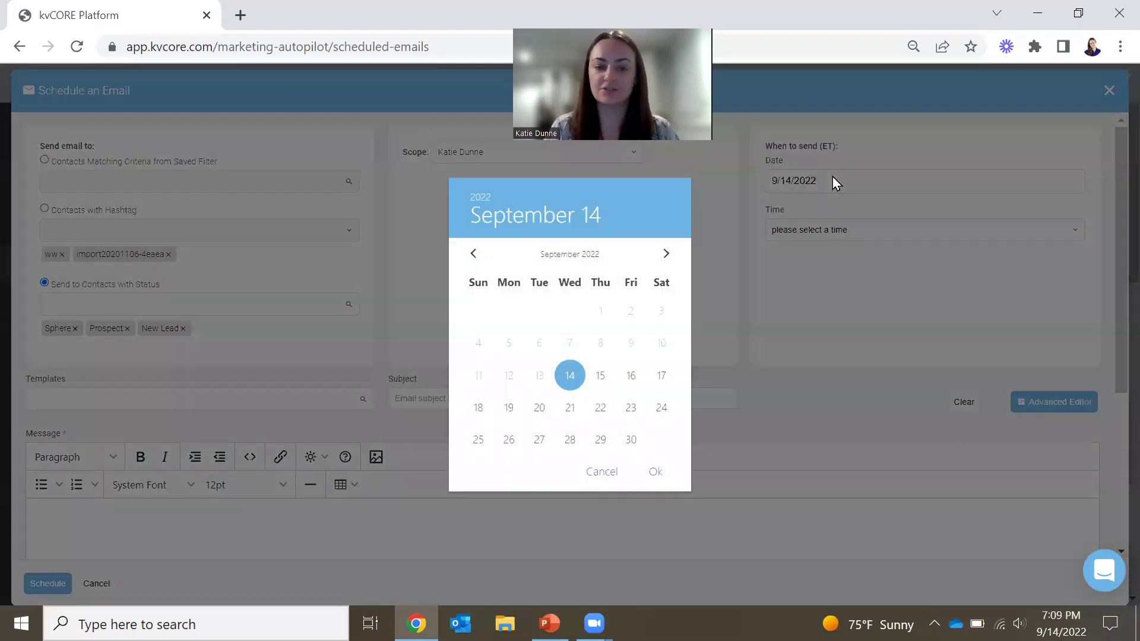
pyautogui.click(631, 376)
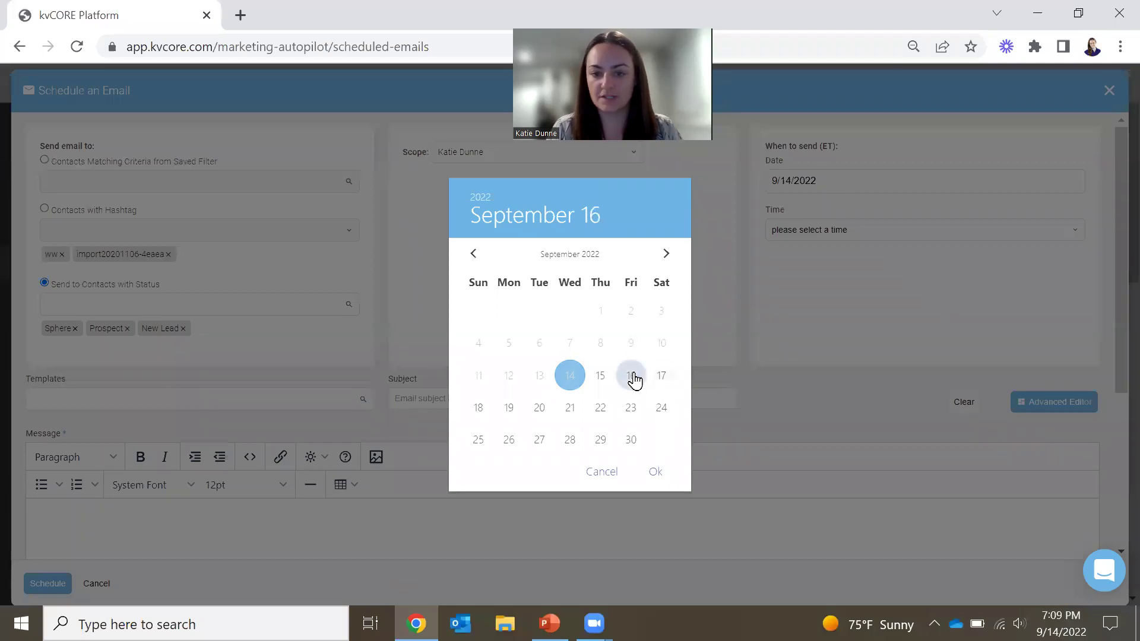
pyautogui.click(654, 472)
pyautogui.click(849, 181)
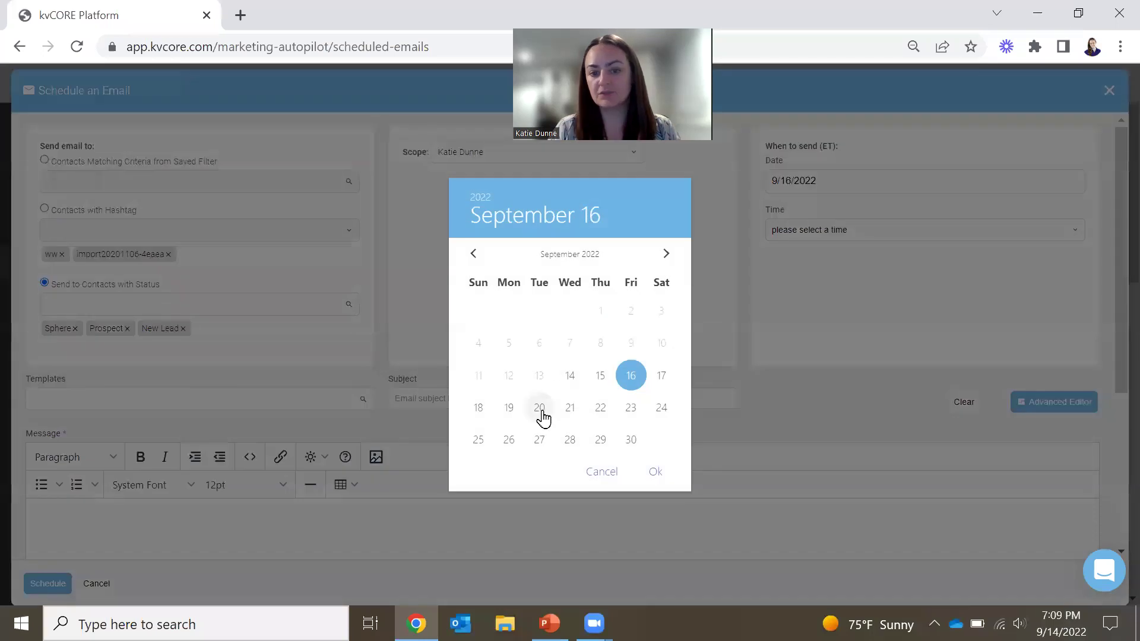
pyautogui.click(538, 416)
pyautogui.click(924, 297)
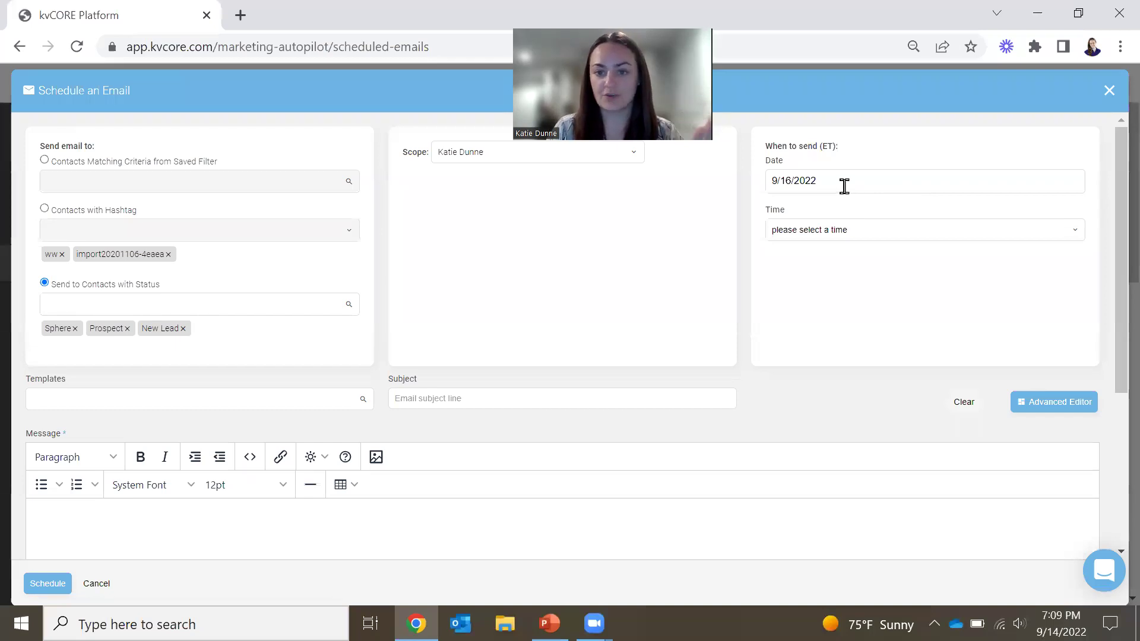
# - Set the email's send time to 8:00 am
pyautogui.click(818, 238)
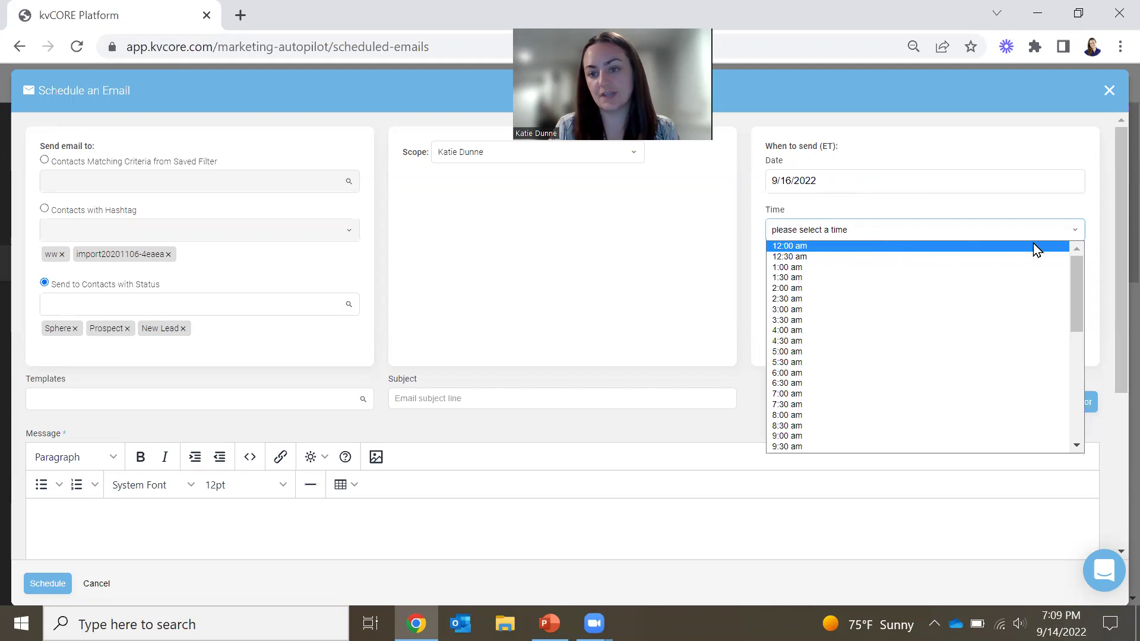
pyautogui.moveTo(1075, 273); pyautogui.dragTo(1028, 227)
pyautogui.scroll(-3, 967, 264)
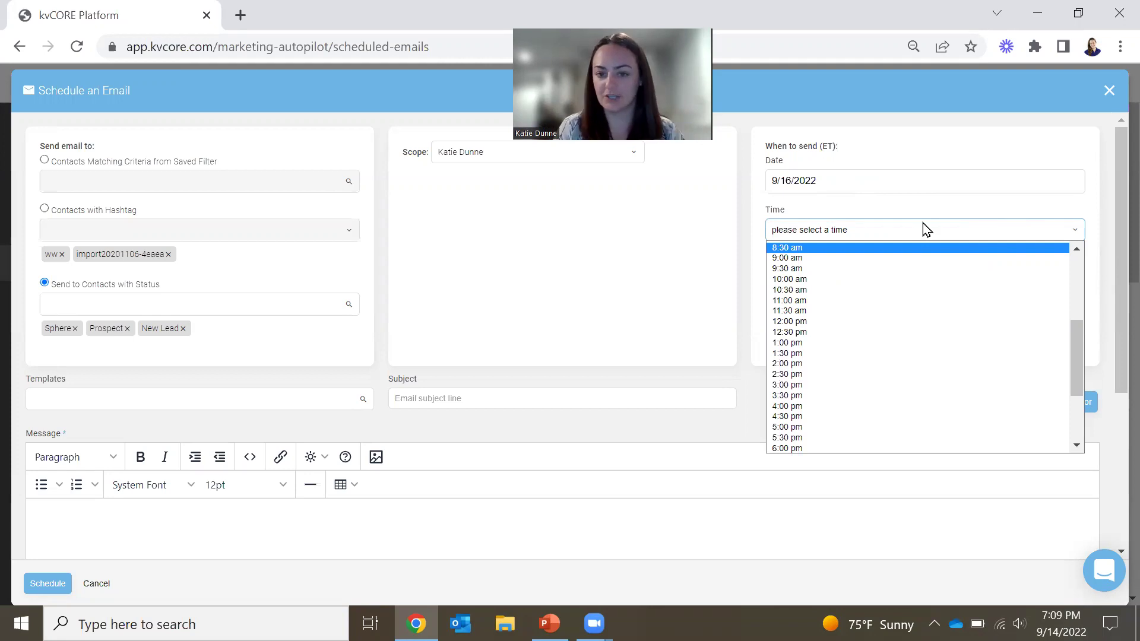
pyautogui.moveTo(1077, 363); pyautogui.dragTo(1078, 411)
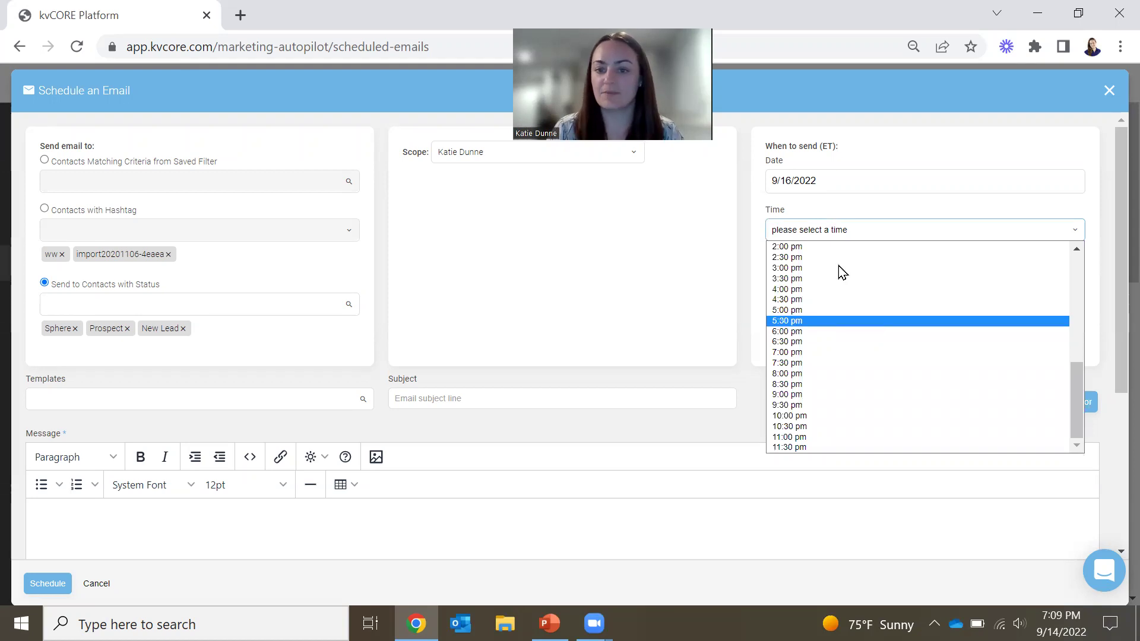
pyautogui.moveTo(1076, 354); pyautogui.dragTo(1075, 258)
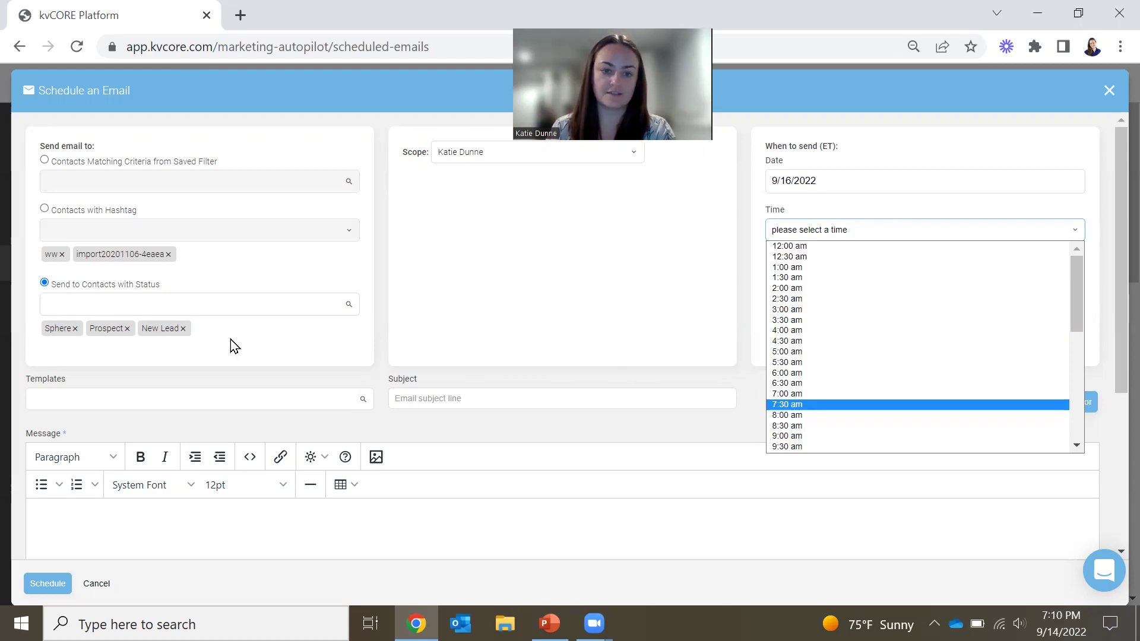
pyautogui.click(788, 415)
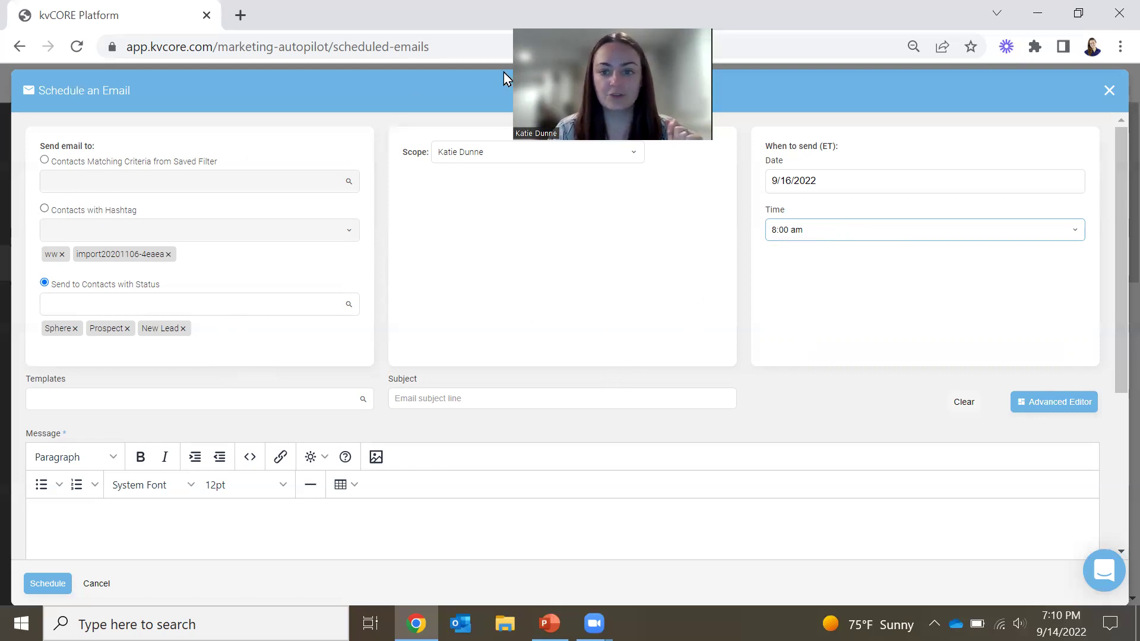
# - Search the templates for "market repo" and load the first Monthly Market Report Somerset template into the email
pyautogui.scroll(-2, 309, 309)
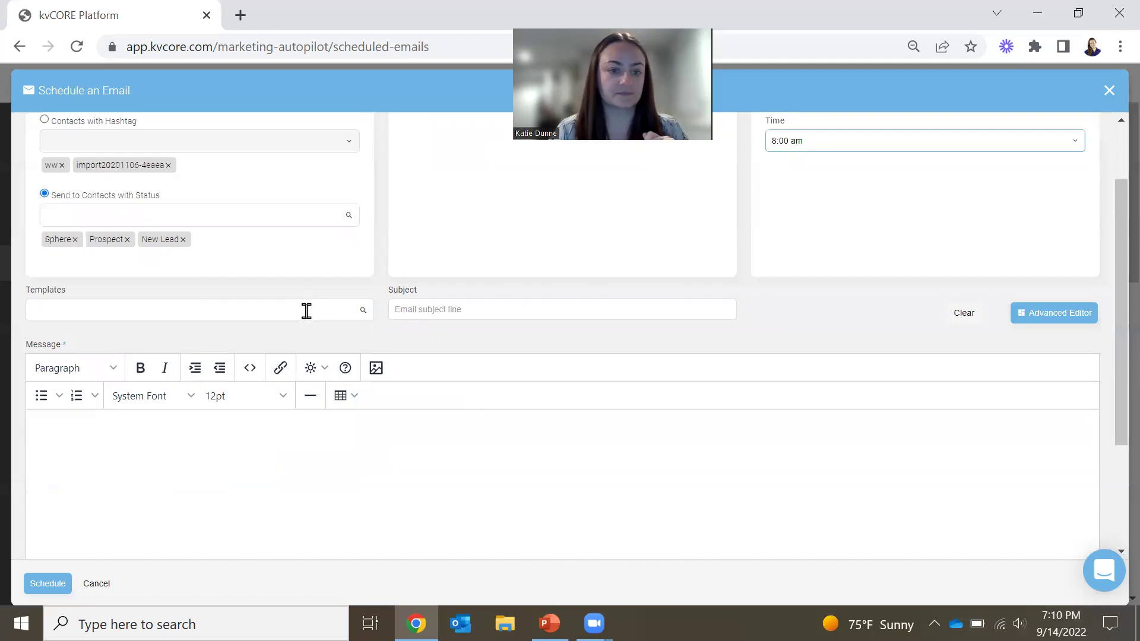
pyautogui.click(306, 311)
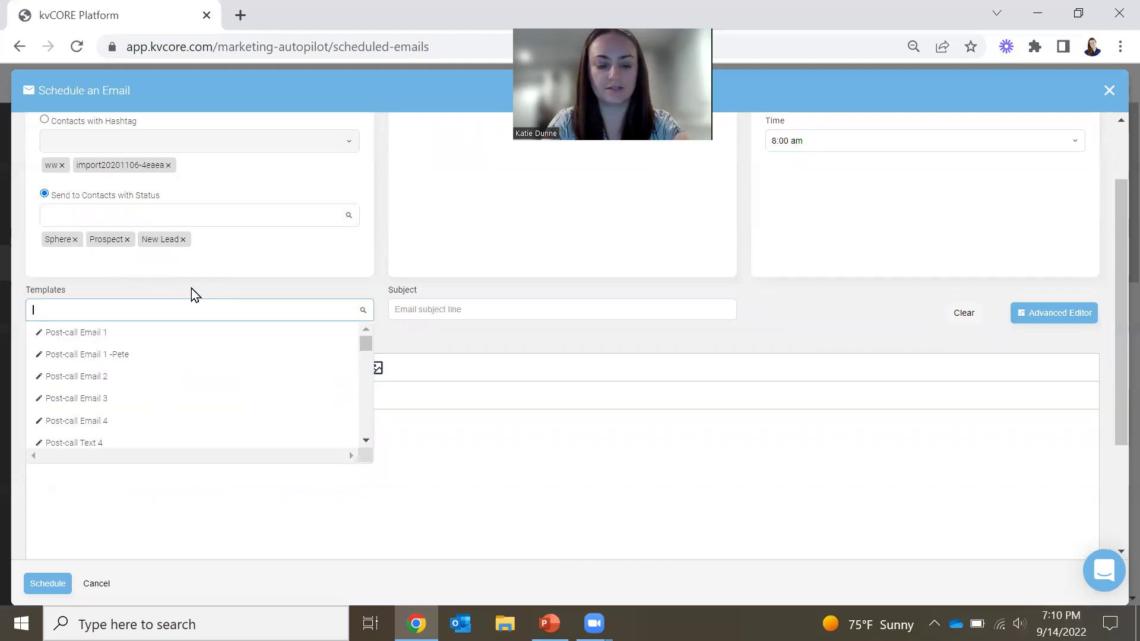
pyautogui.write('mark')
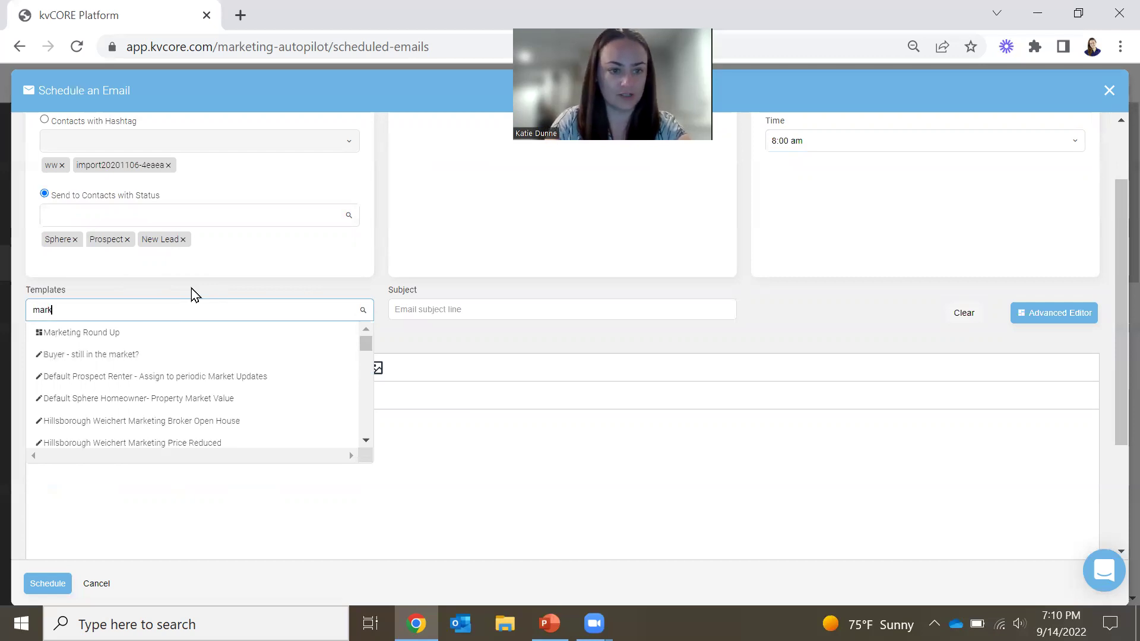
pyautogui.write('et')
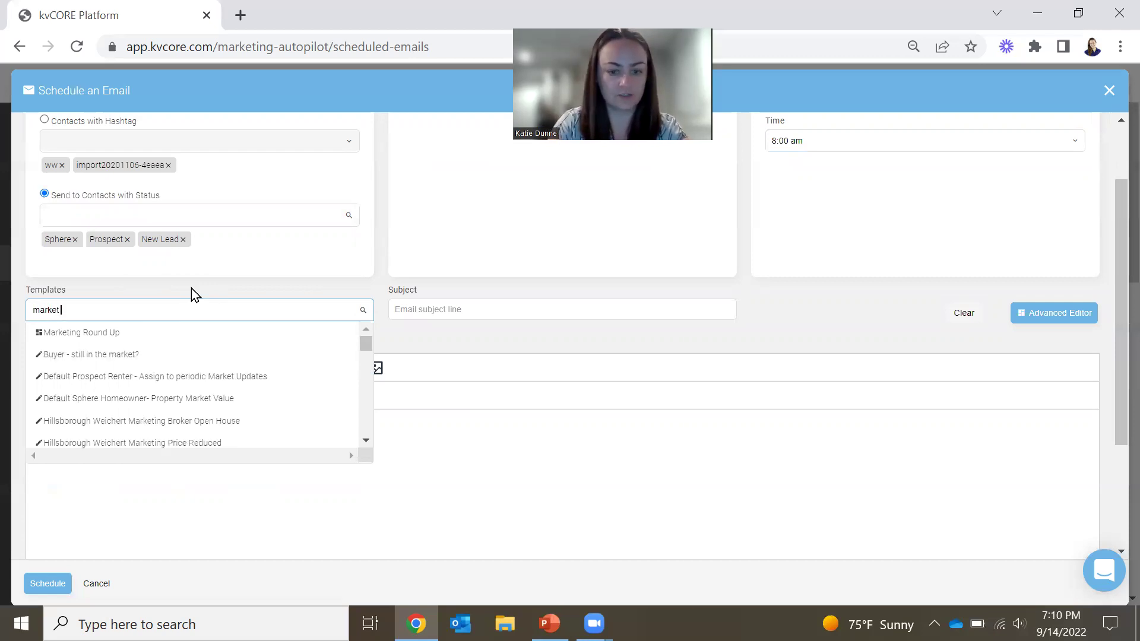
pyautogui.write(' repo')
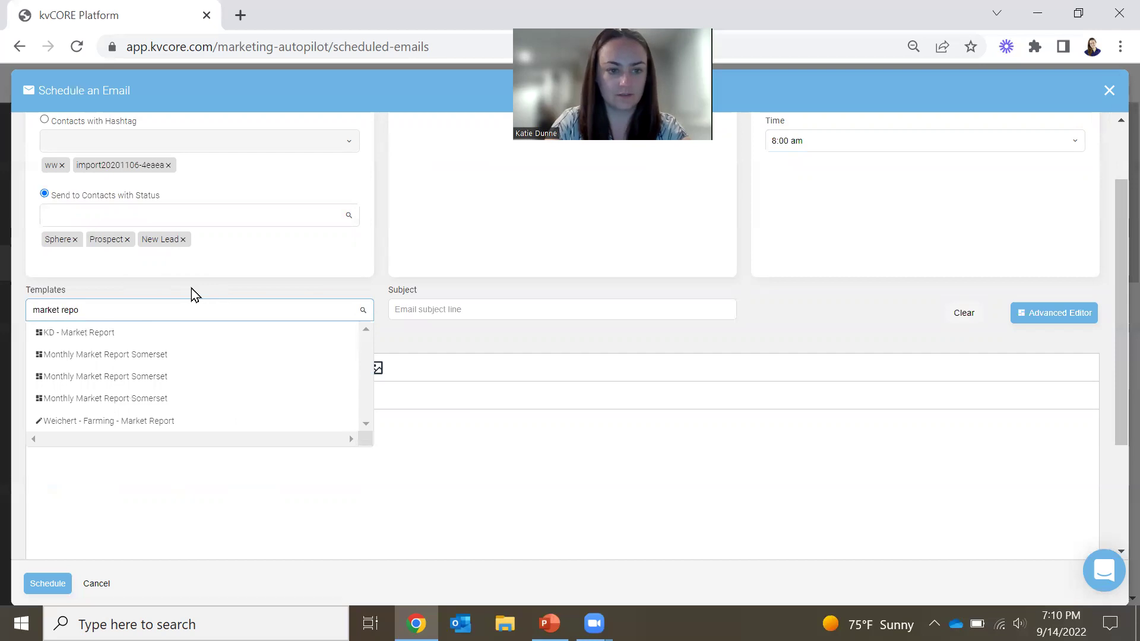
pyautogui.click(165, 354)
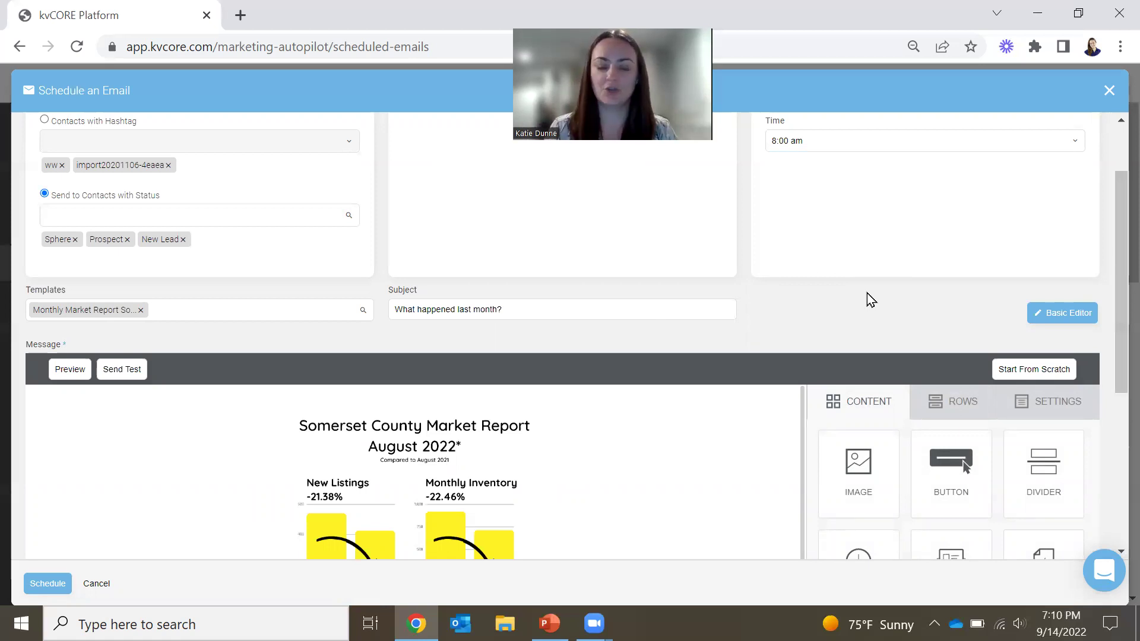
# - Examine the loaded template's market charts, commentary text and home estimate button in the message body
pyautogui.scroll(-3, 846, 302)
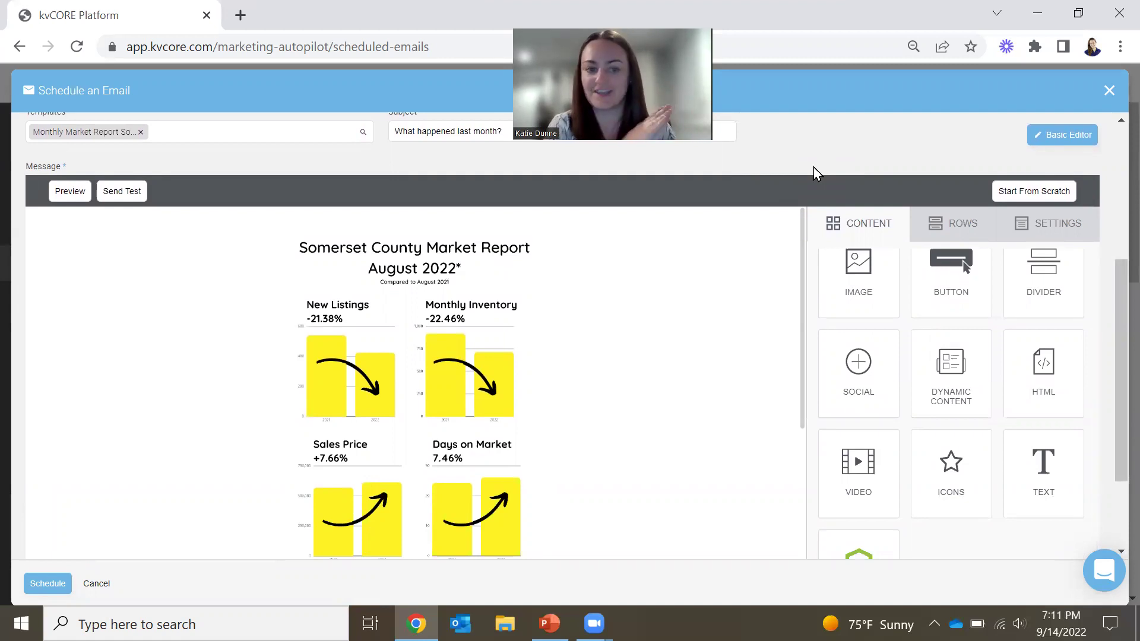
pyautogui.scroll(1, 698, 311)
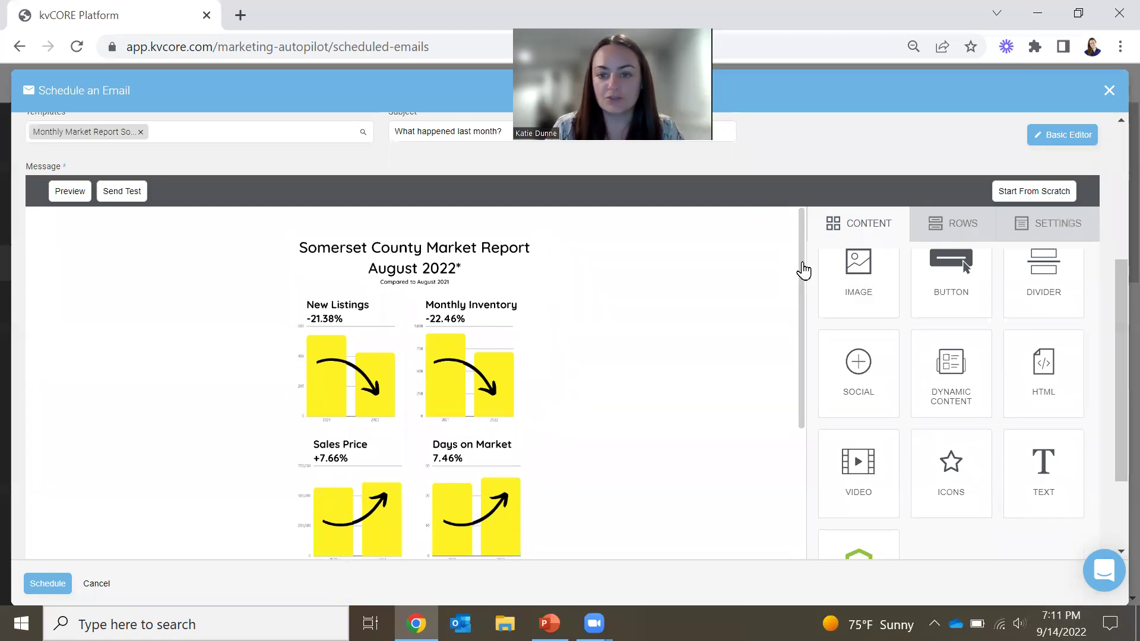
pyautogui.moveTo(800, 270); pyautogui.dragTo(800, 281)
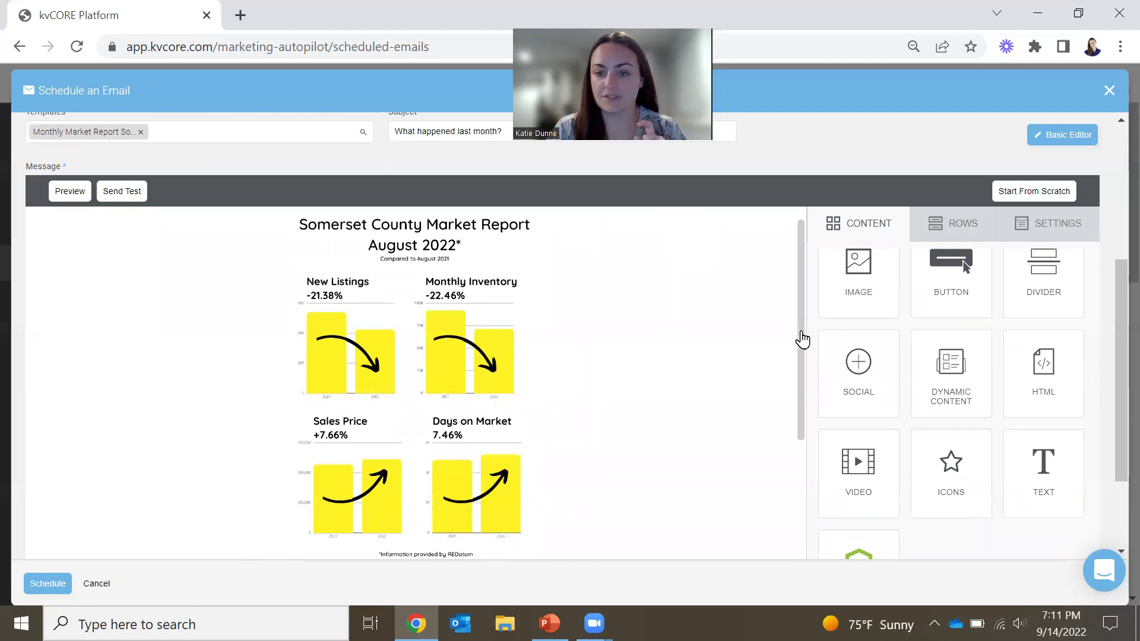
pyautogui.moveTo(803, 340); pyautogui.dragTo(802, 361)
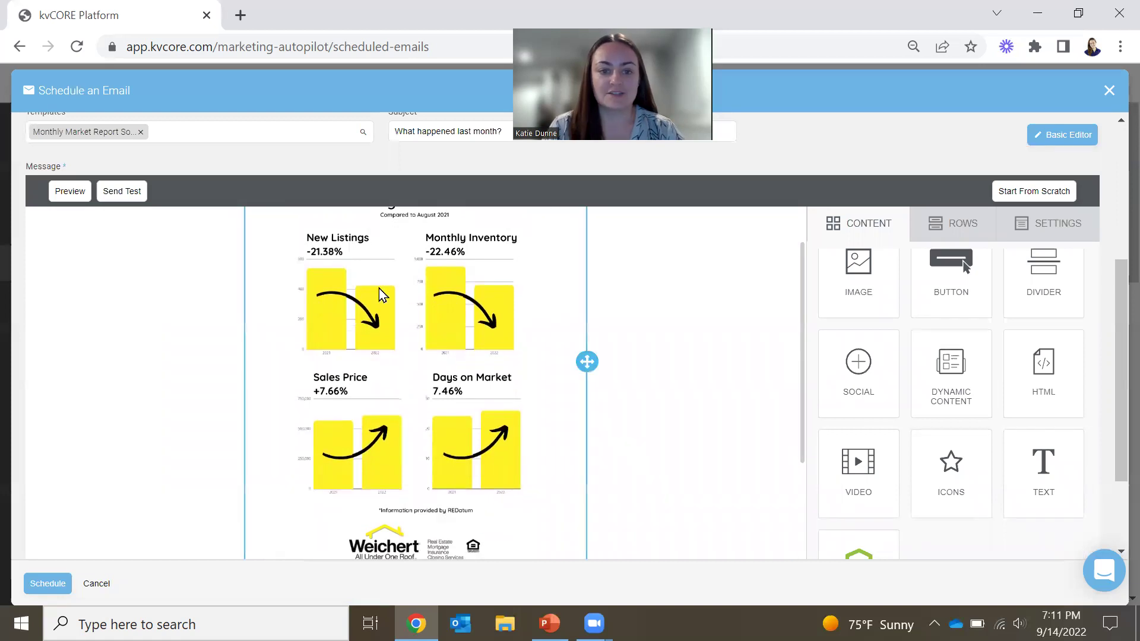
pyautogui.scroll(1, 342, 325)
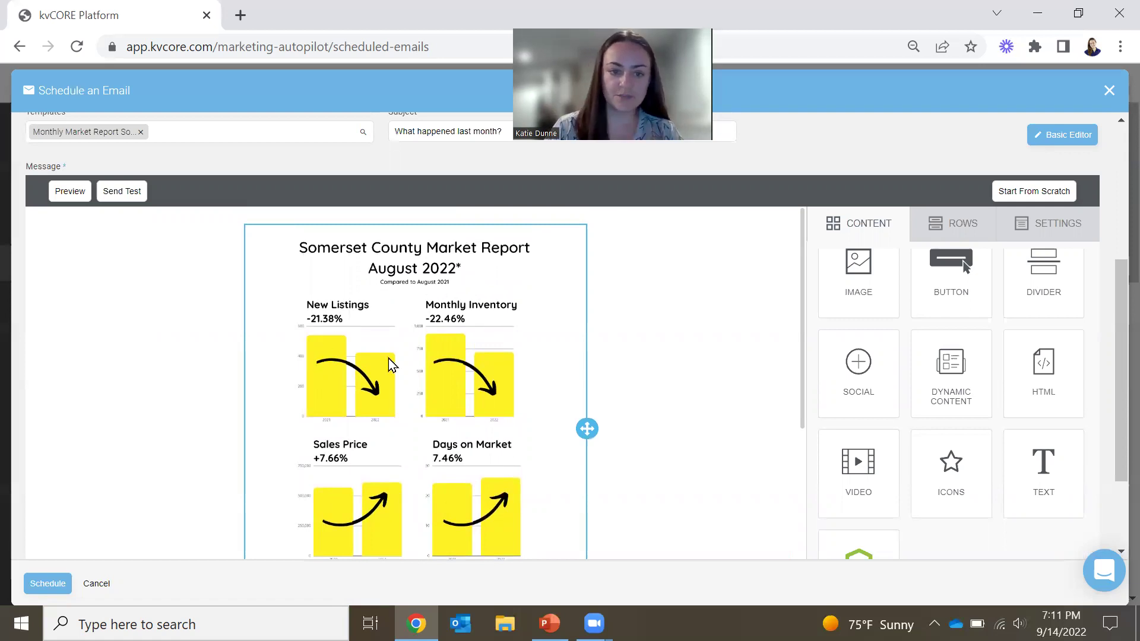
pyautogui.scroll(-2, 346, 421)
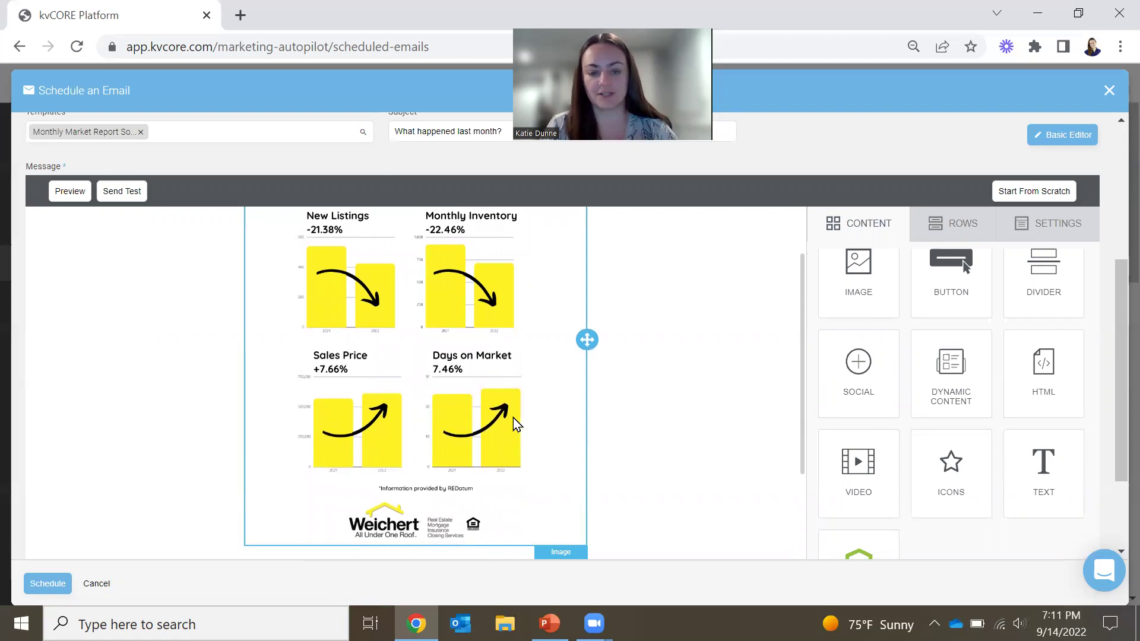
pyautogui.scroll(-2, 505, 365)
pyautogui.scroll(-2, 502, 367)
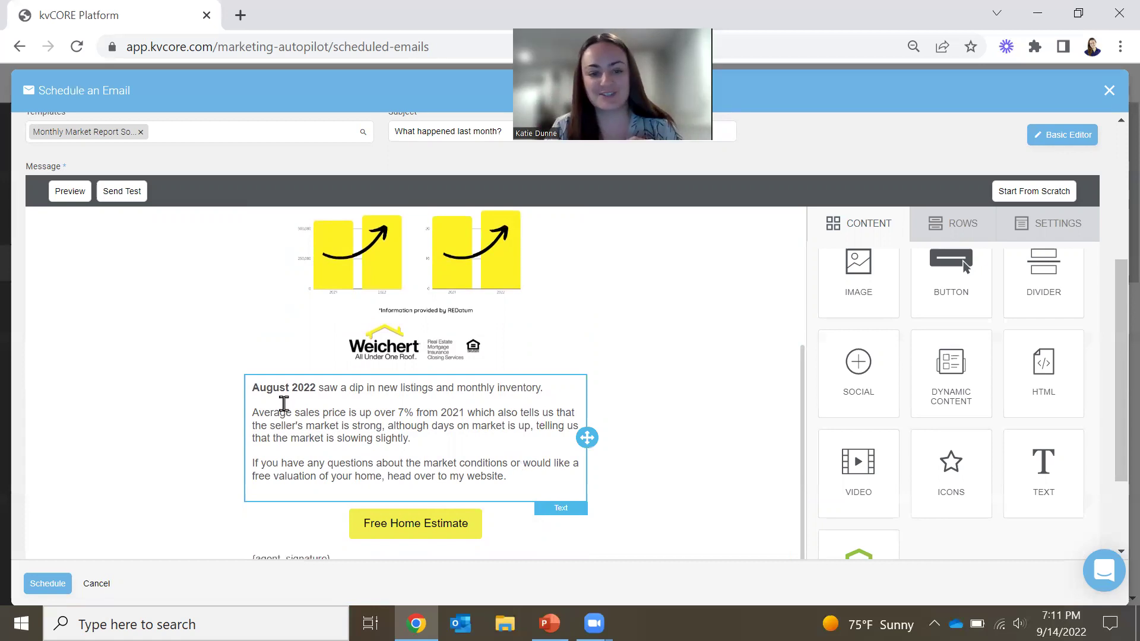
pyautogui.scroll(3, 488, 315)
pyautogui.scroll(-3, 543, 388)
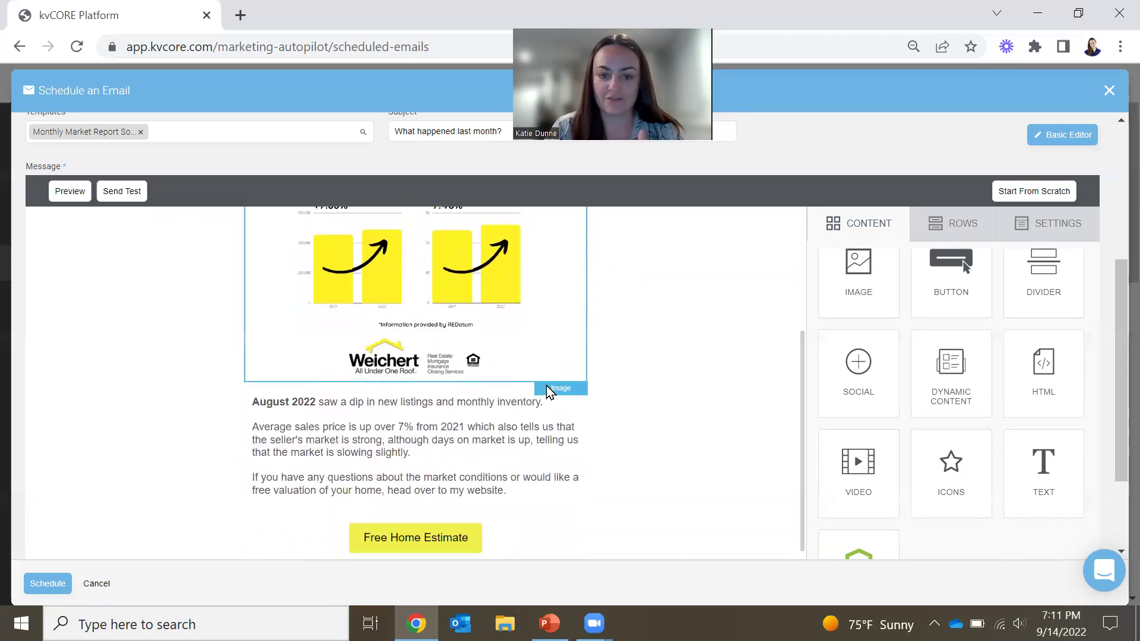
pyautogui.scroll(-2, 546, 392)
pyautogui.click(557, 384)
pyautogui.write('vjhxkjvhc')
pyautogui.press('BackSpace')
pyautogui.press('BackSpace')
pyautogui.press('BackSpace')
pyautogui.press('BackSpace')
pyautogui.press('BackSpace')
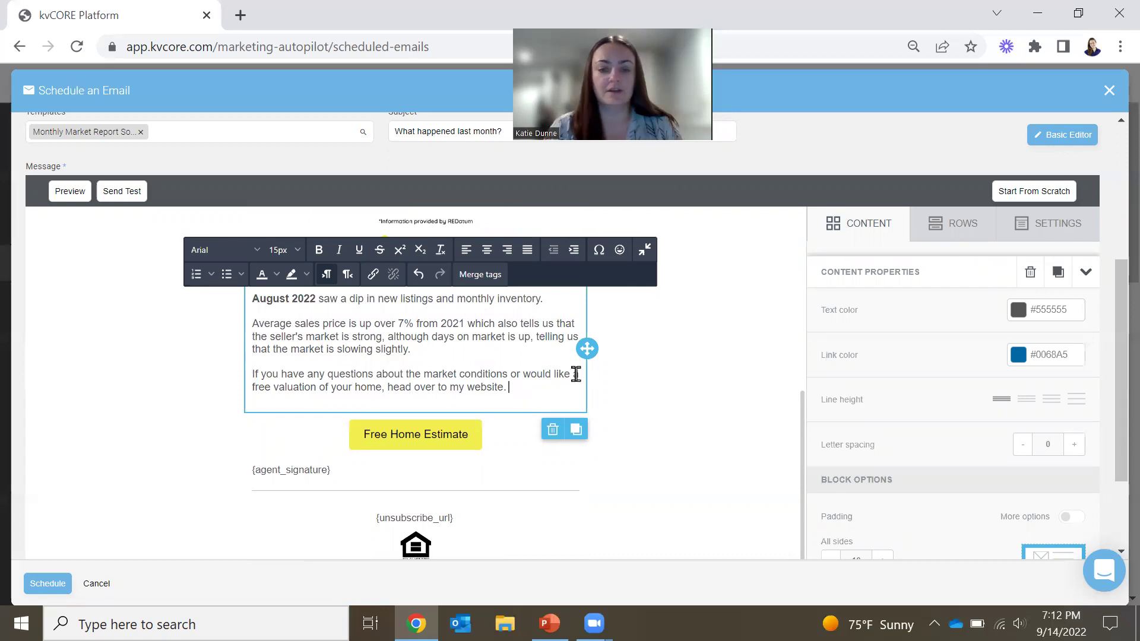
# - Review the email's charts and commentary, and inspect the link settings of the Free Home Estimate button
pyautogui.scroll(-2, 420, 341)
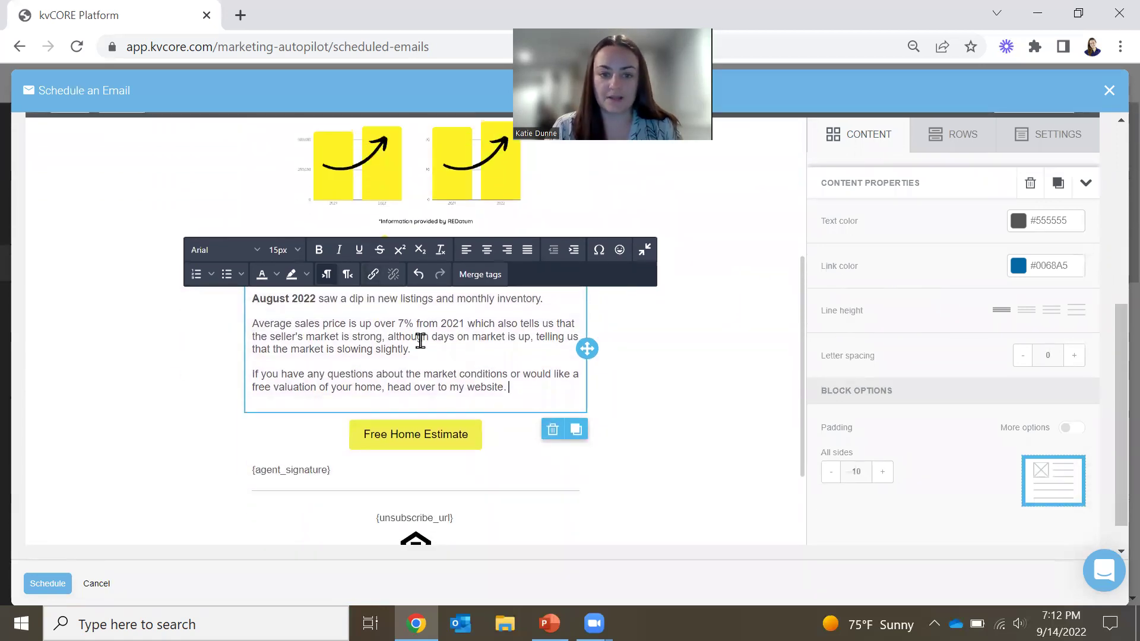
pyautogui.scroll(2, 451, 238)
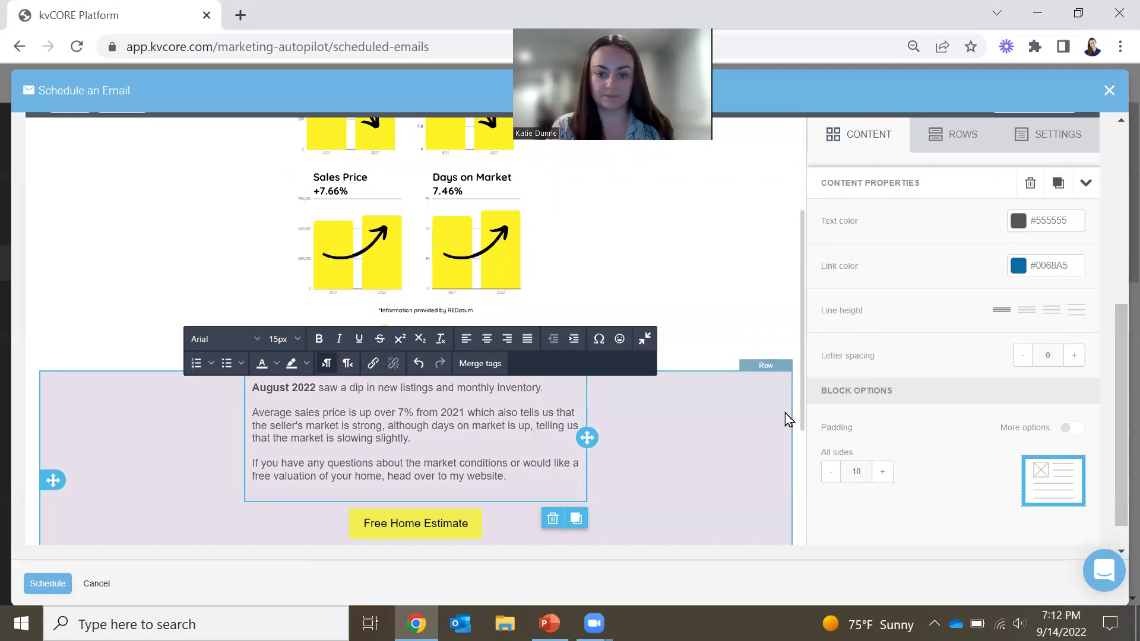
pyautogui.scroll(-1, 785, 412)
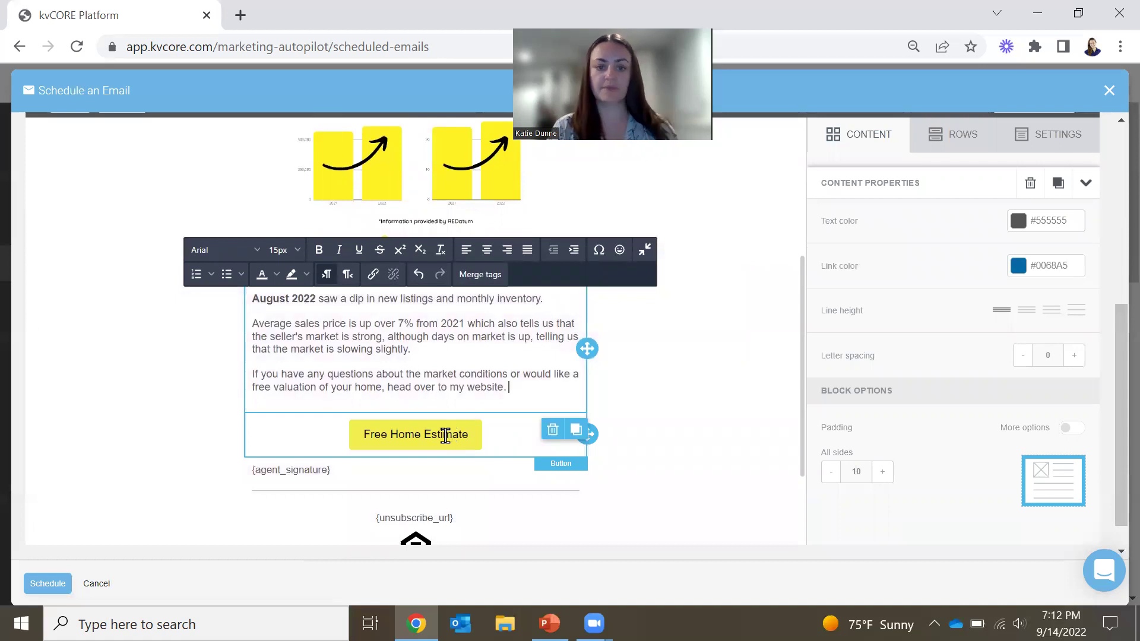
pyautogui.scroll(2, 451, 435)
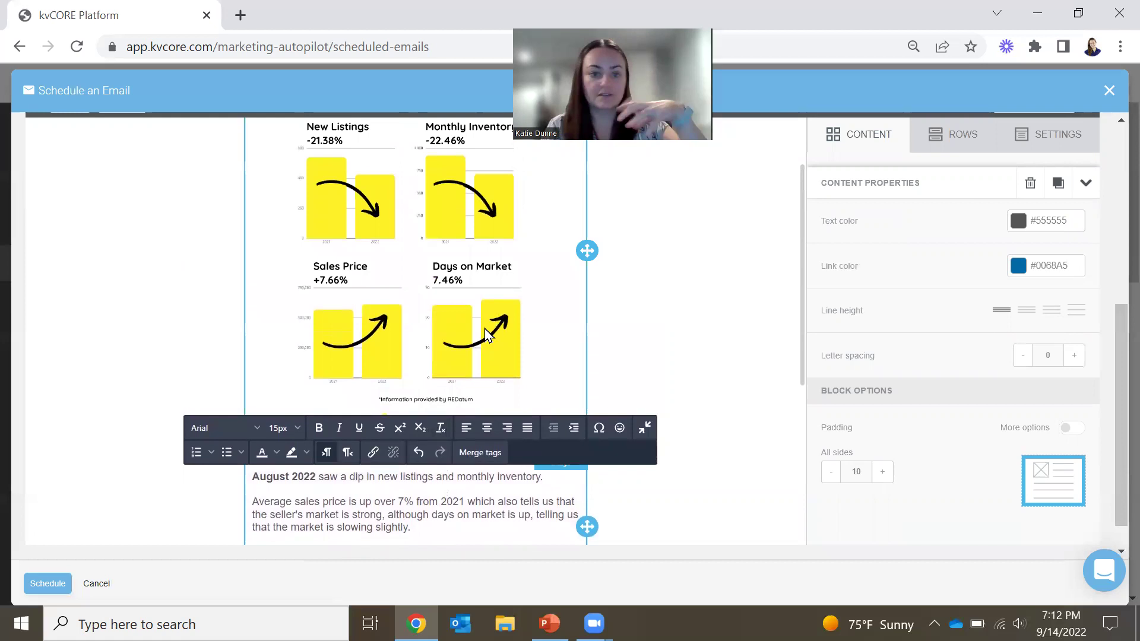
pyautogui.scroll(-1, 461, 343)
pyautogui.scroll(1, 315, 273)
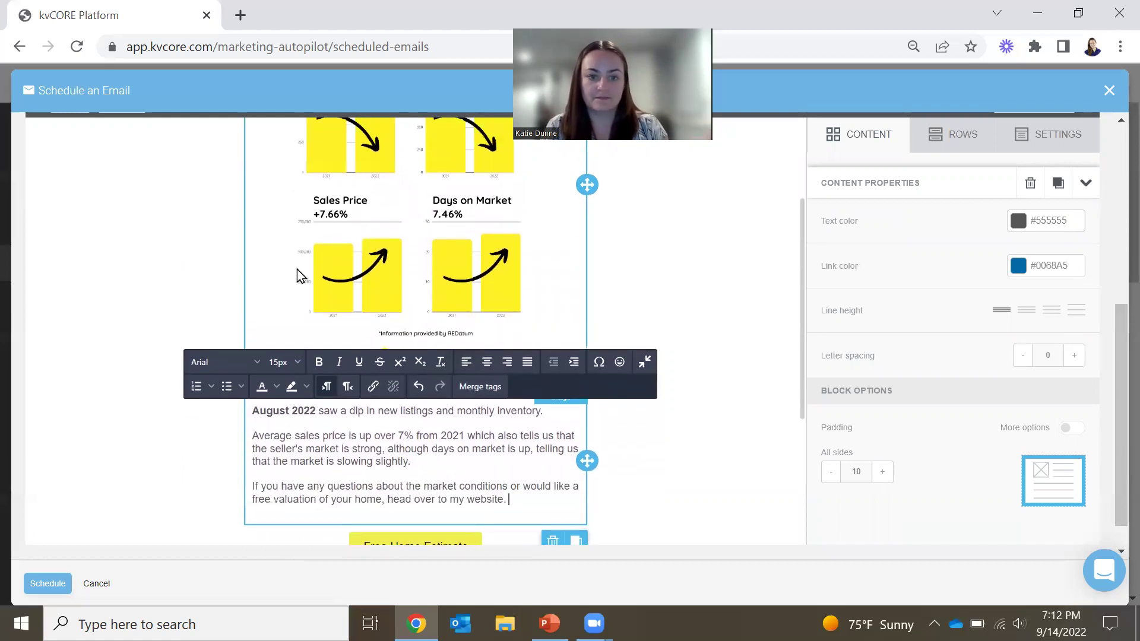
pyautogui.scroll(-2, 492, 349)
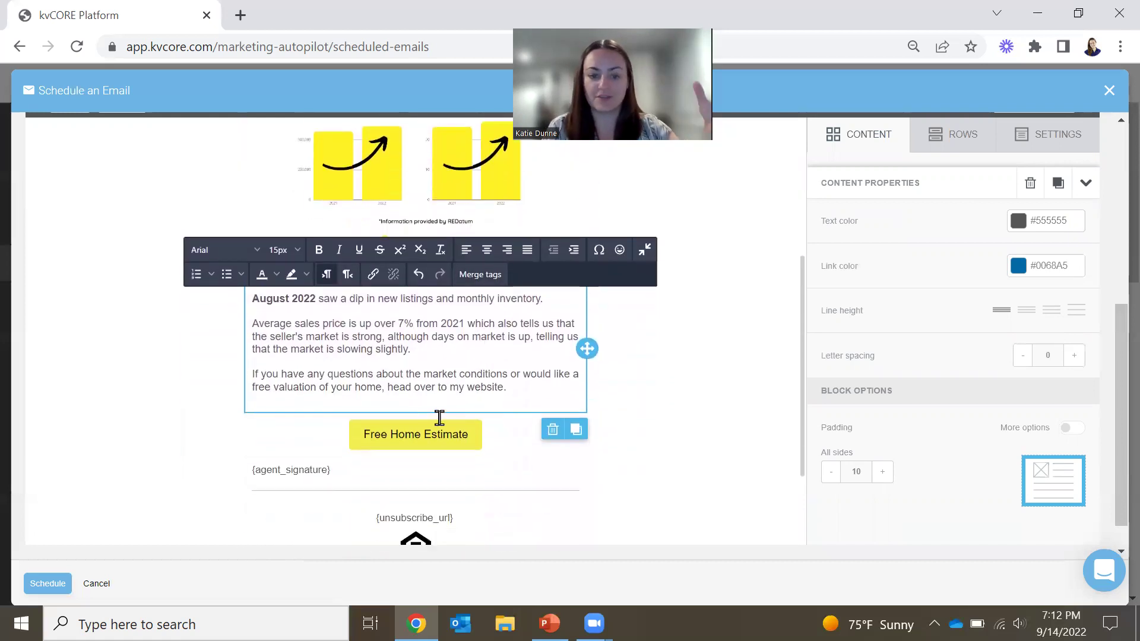
pyautogui.click(408, 434)
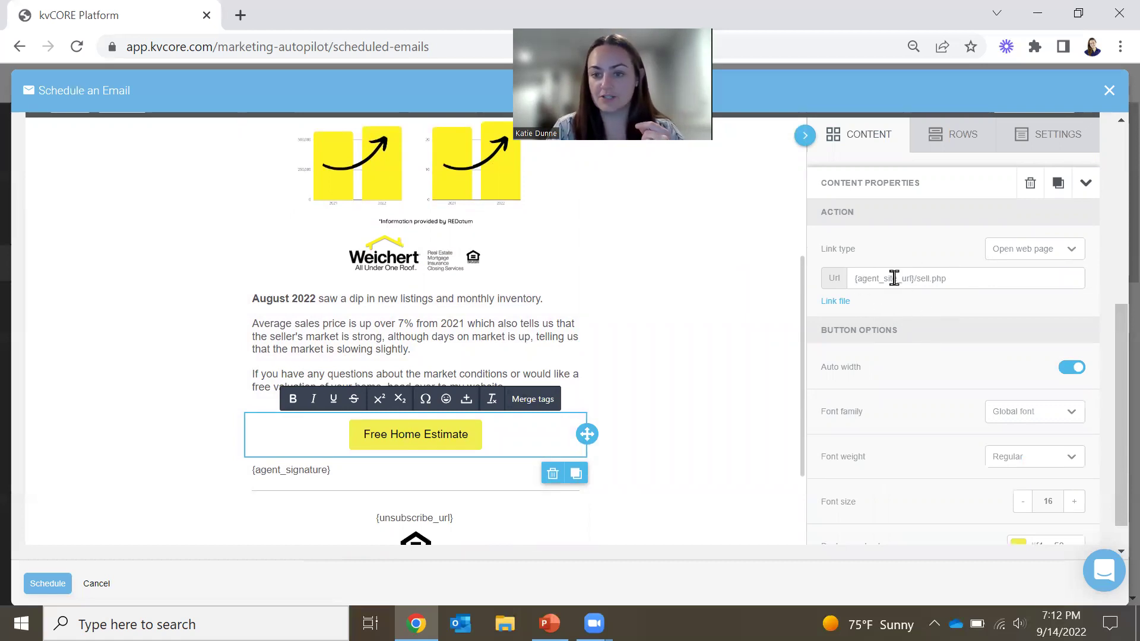
# - Open the agent's Weichert website in a new tab, view its Sell page's home estimate form, and return to the kvCORE tab
pyautogui.click(240, 14)
pyautogui.write('kati')
pyautogui.press('Return')
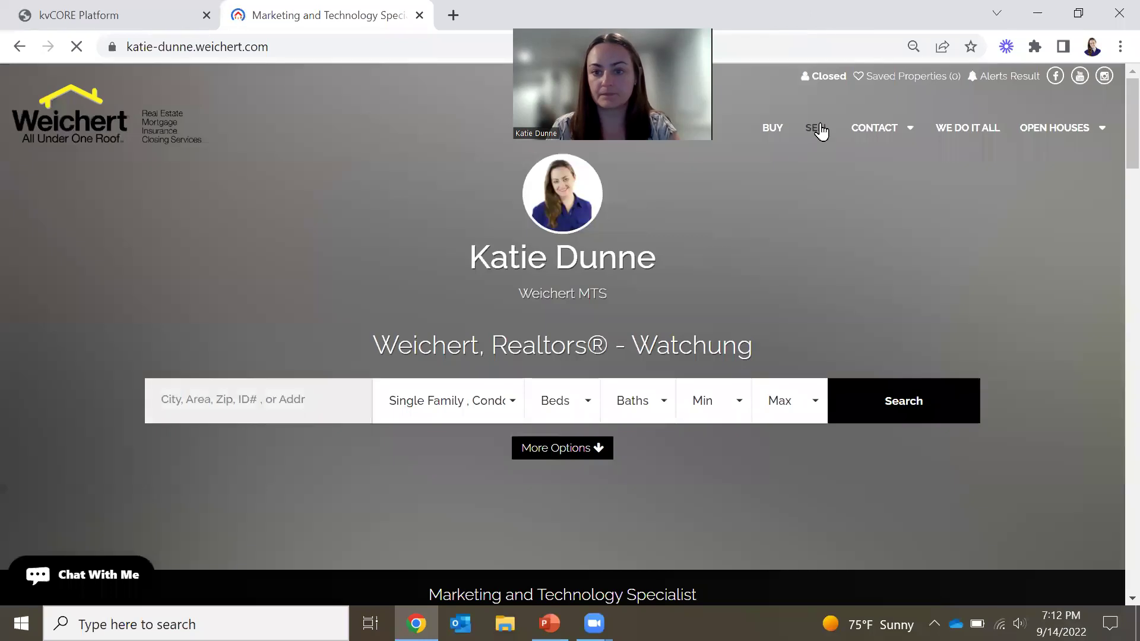
pyautogui.click(818, 128)
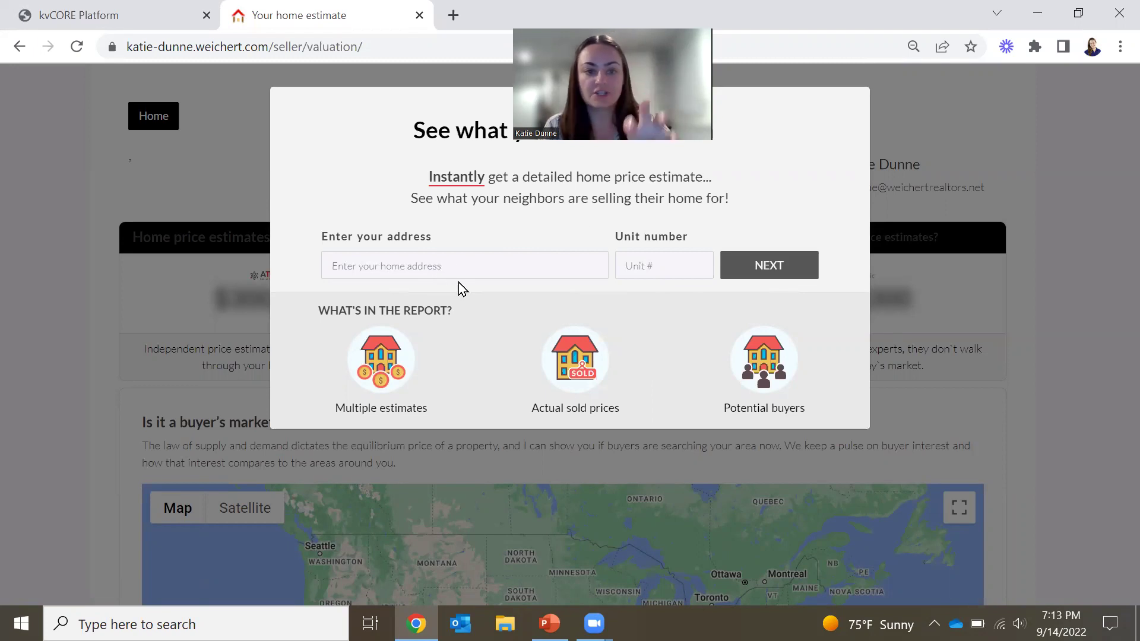
pyautogui.click(117, 12)
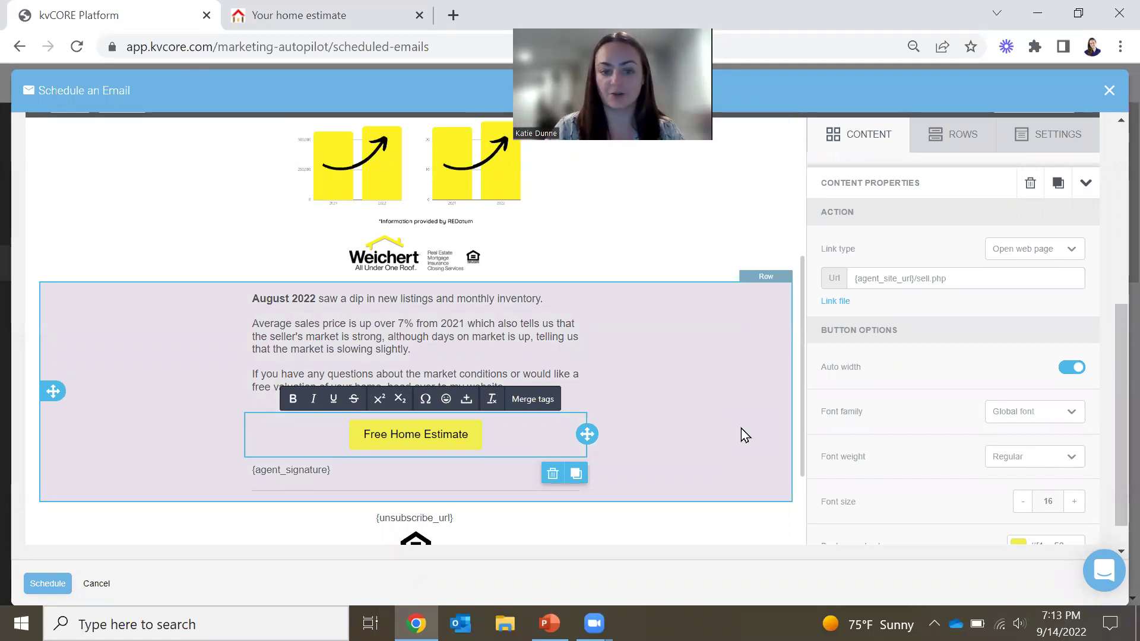
# - Consult the "What to send" slide in PowerPoint and return to the email form in Chrome
pyautogui.scroll(10, 745, 426)
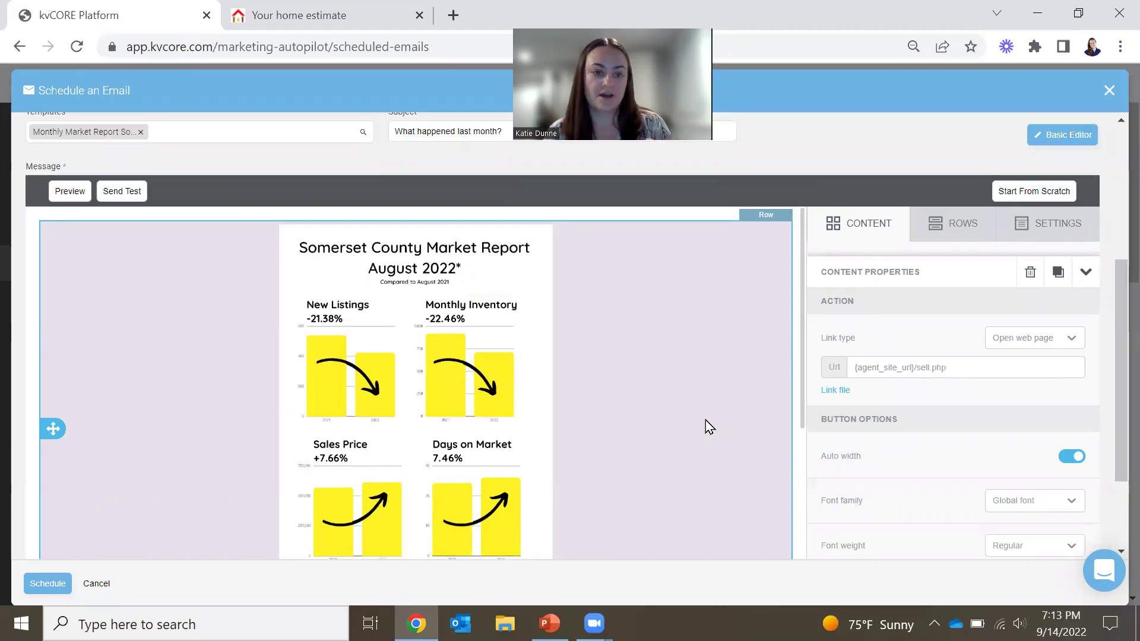
pyautogui.click(549, 624)
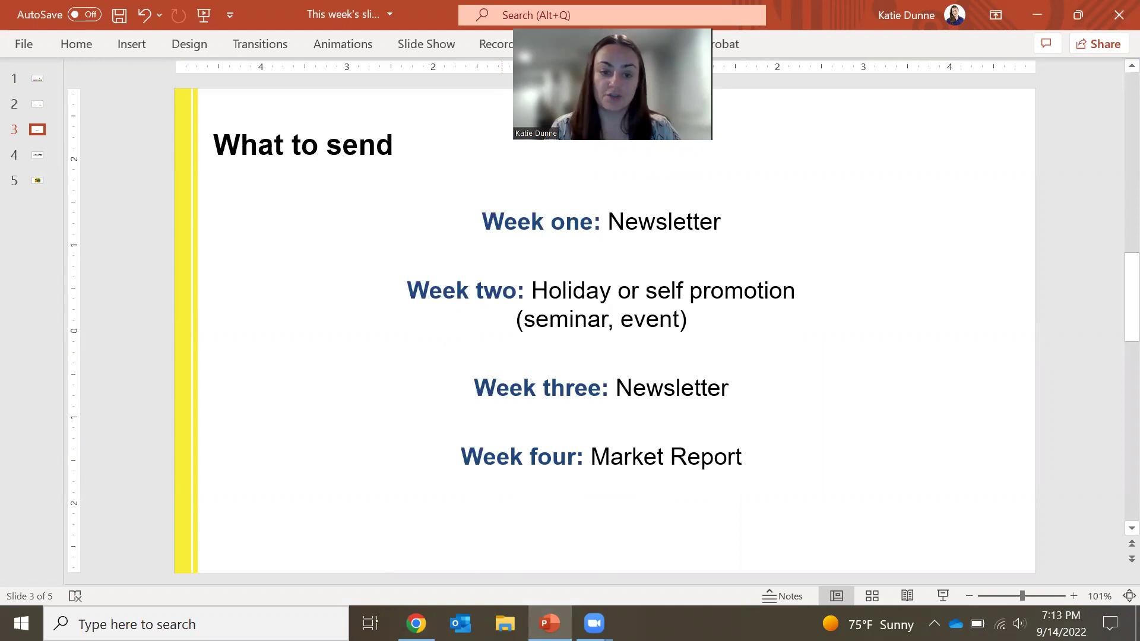
pyautogui.hotkey('alt', 'Tab')
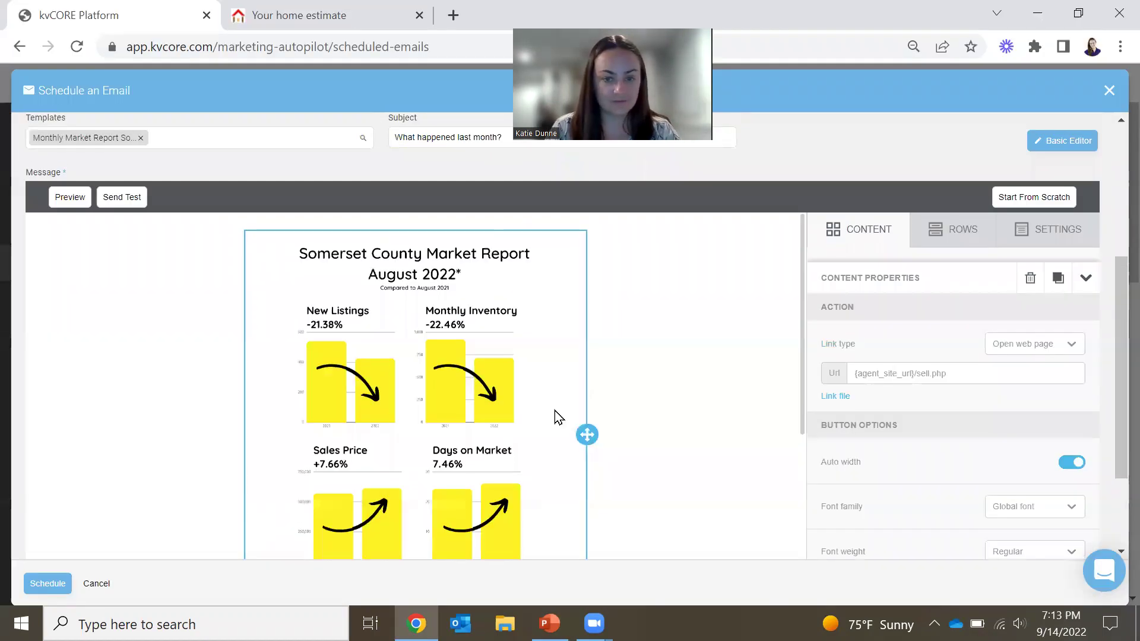
# - Set the recipients to contacts matching the All Agents saved filter, and remove the ww and import20201106-4eaea hashtags
pyautogui.scroll(4, 676, 391)
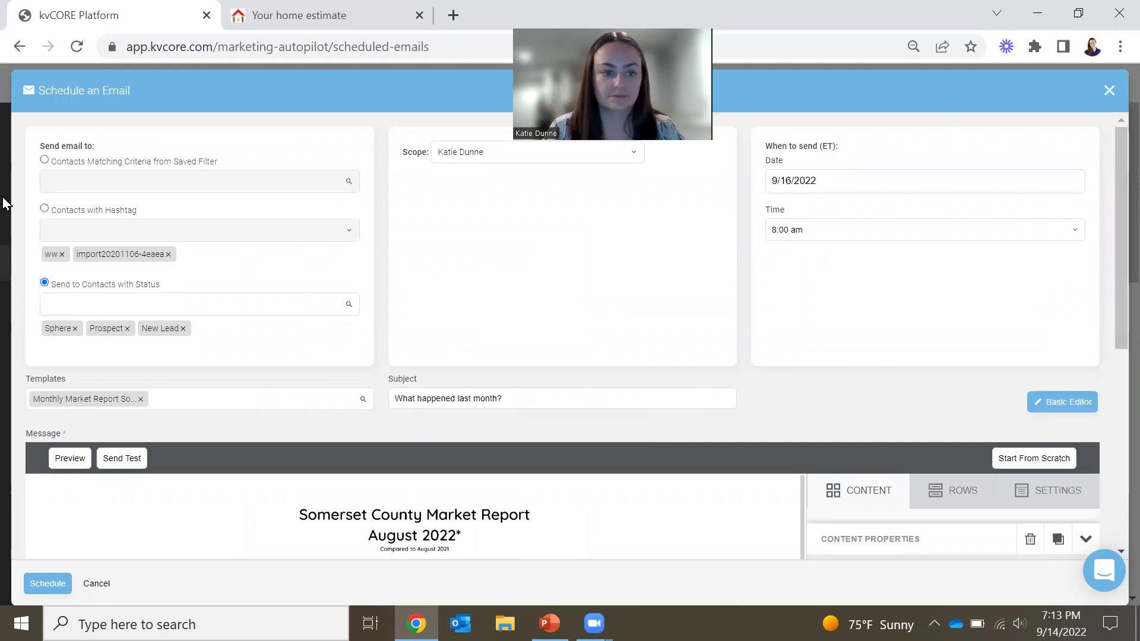
pyautogui.scroll(-1, 210, 439)
pyautogui.scroll(1, 102, 321)
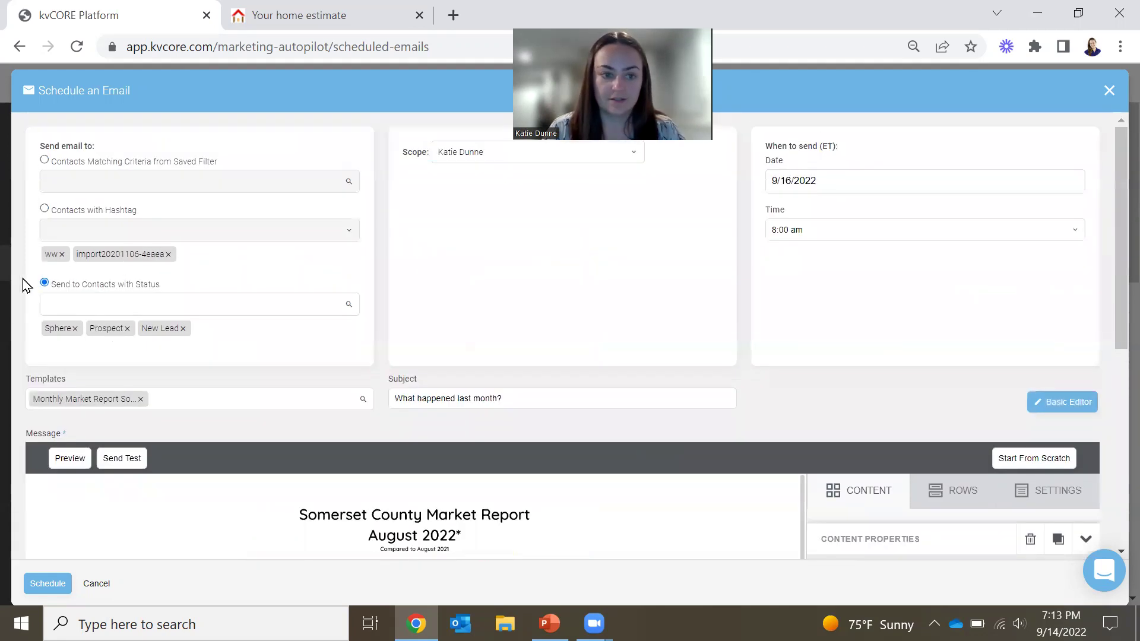
pyautogui.click(44, 159)
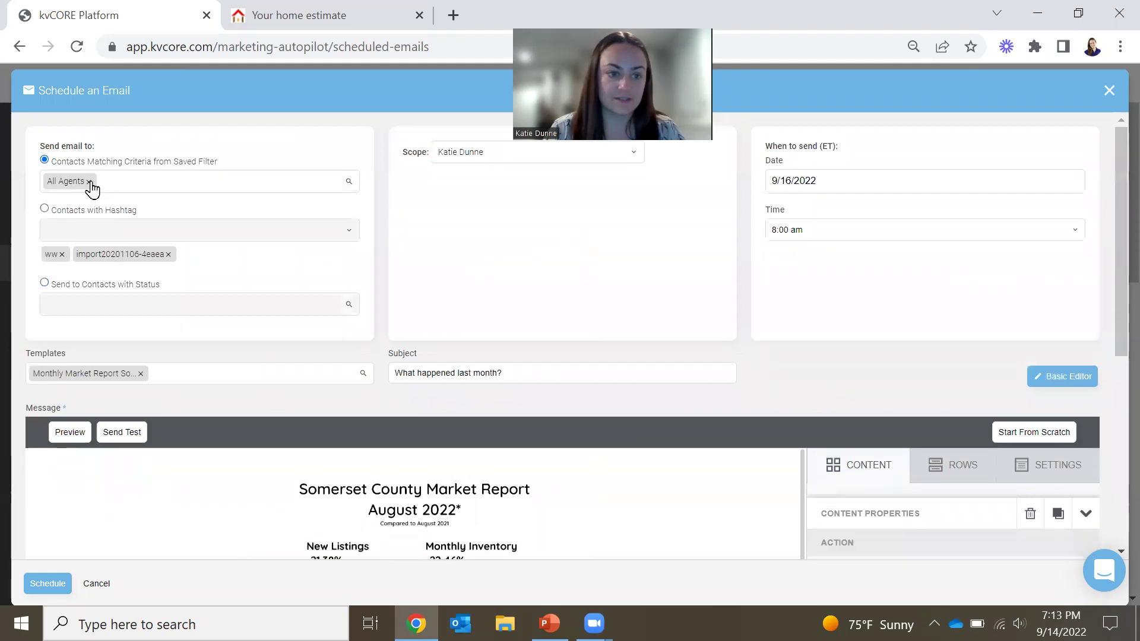
pyautogui.click(61, 254)
pyautogui.click(138, 255)
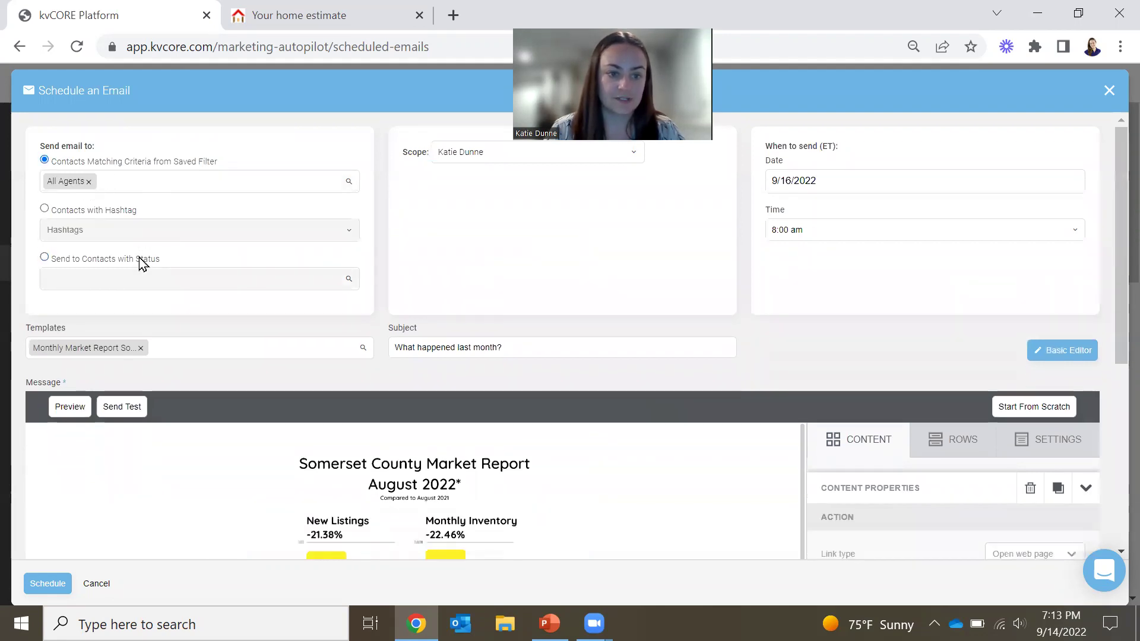
pyautogui.scroll(-1, 667, 381)
pyautogui.scroll(1, 956, 297)
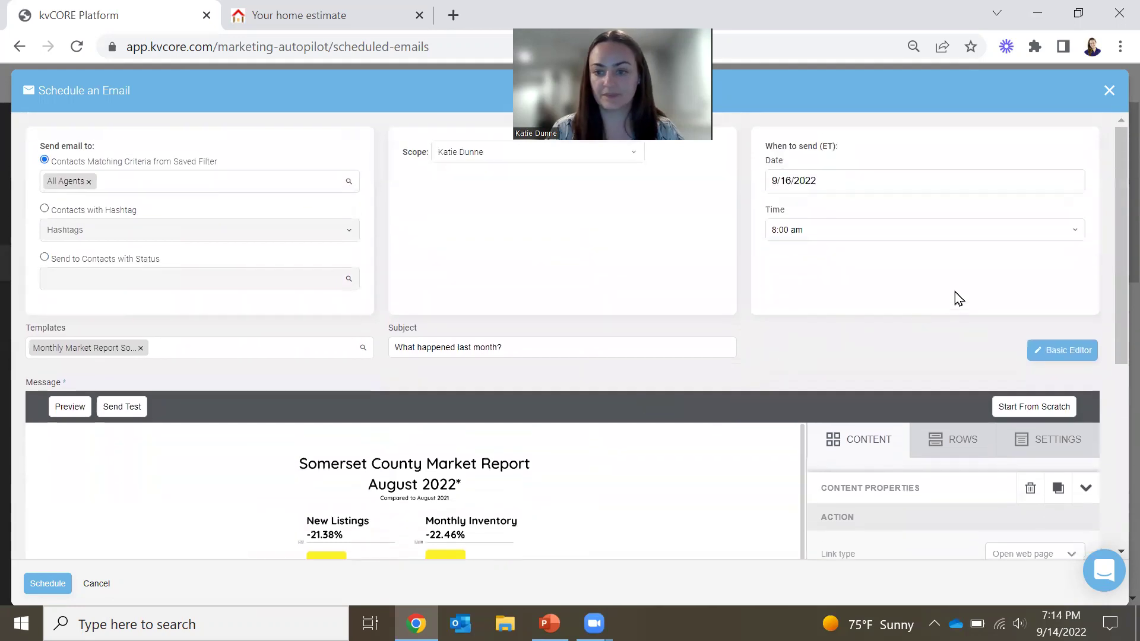
# - Set the email's send date to October 4, 2022
pyautogui.click(849, 182)
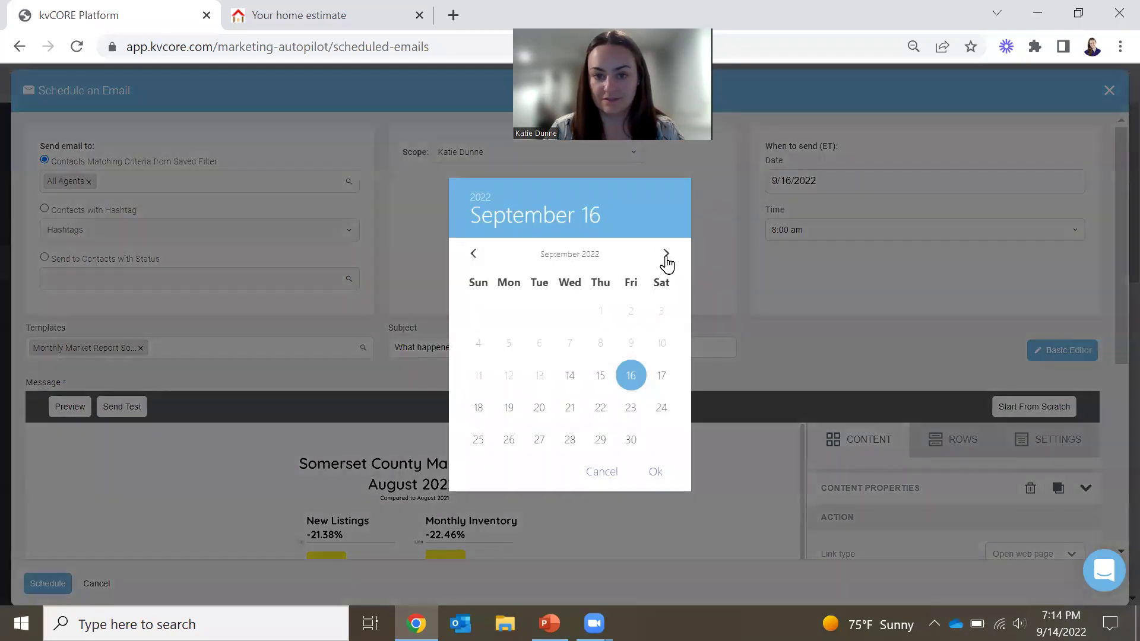
pyautogui.click(666, 257)
pyautogui.click(665, 237)
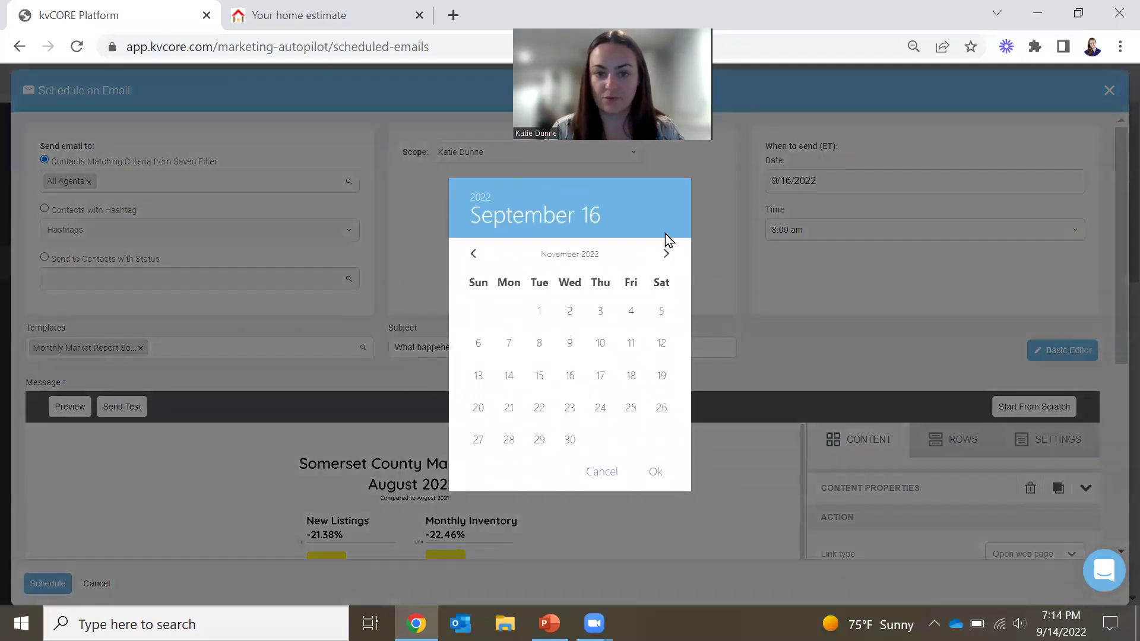
pyautogui.click(473, 254)
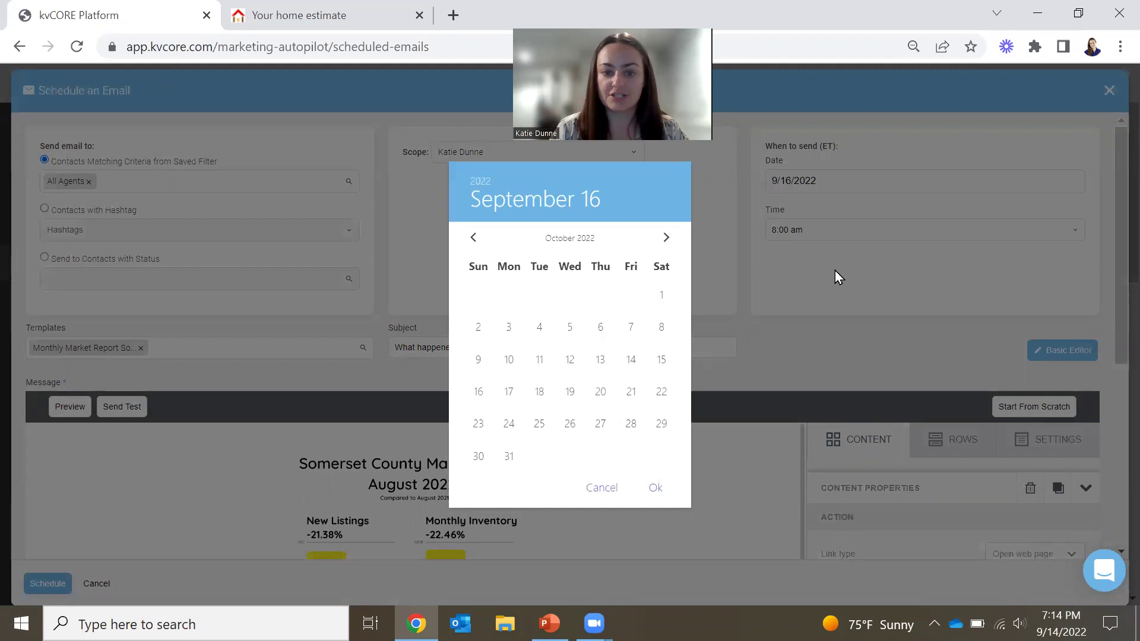
pyautogui.click(539, 327)
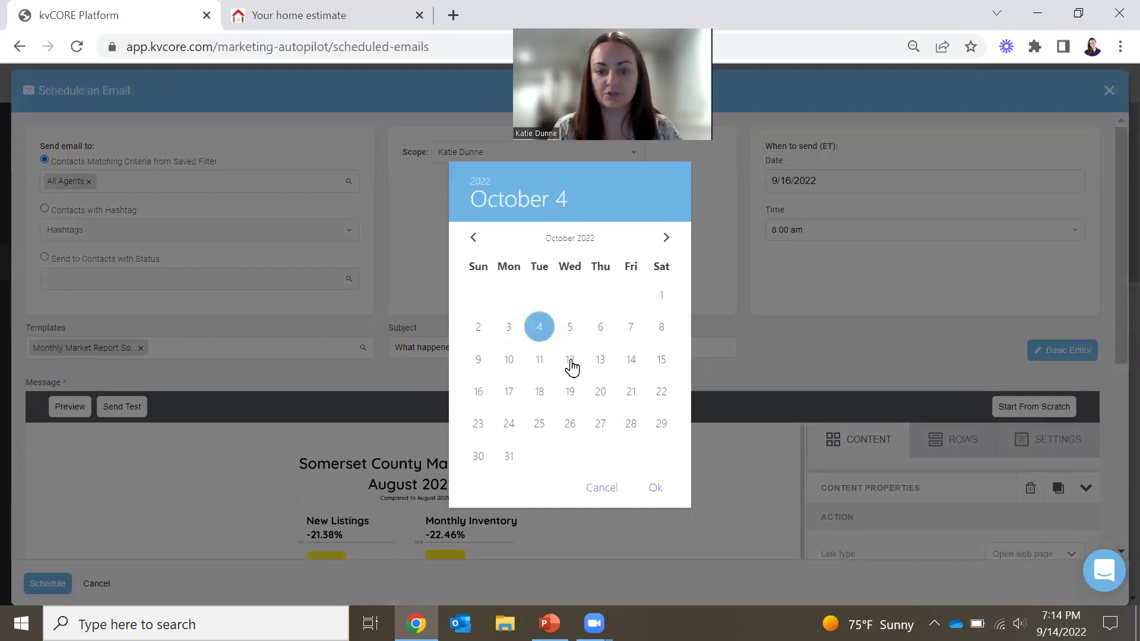
pyautogui.click(655, 489)
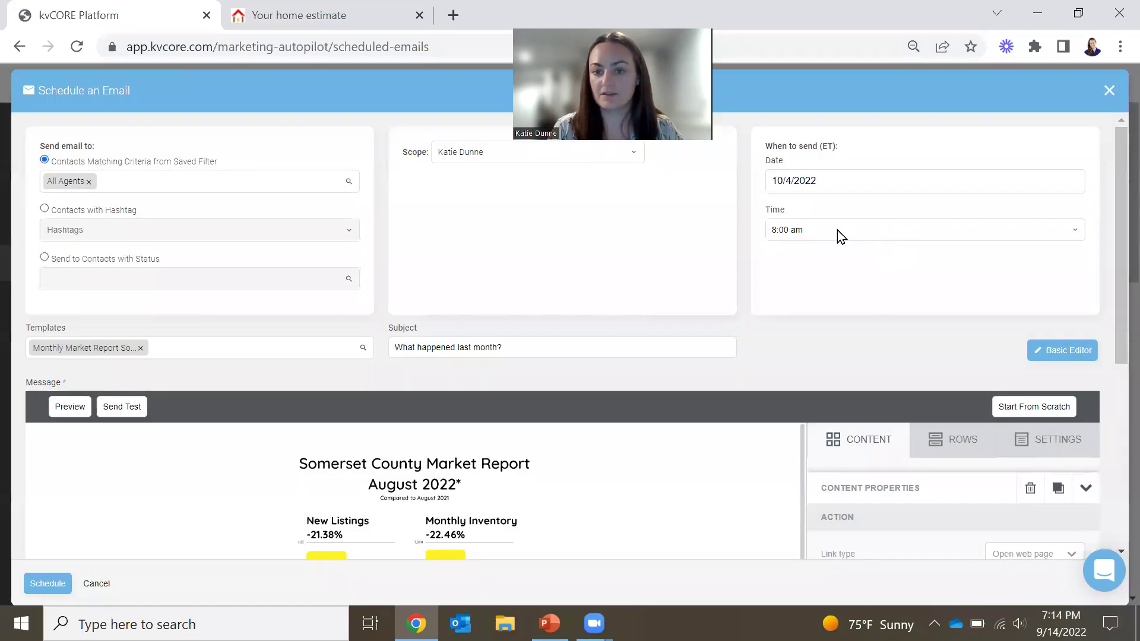
# - Set the email's send time to 12:30 pm
pyautogui.click(839, 230)
pyautogui.scroll(3, 848, 309)
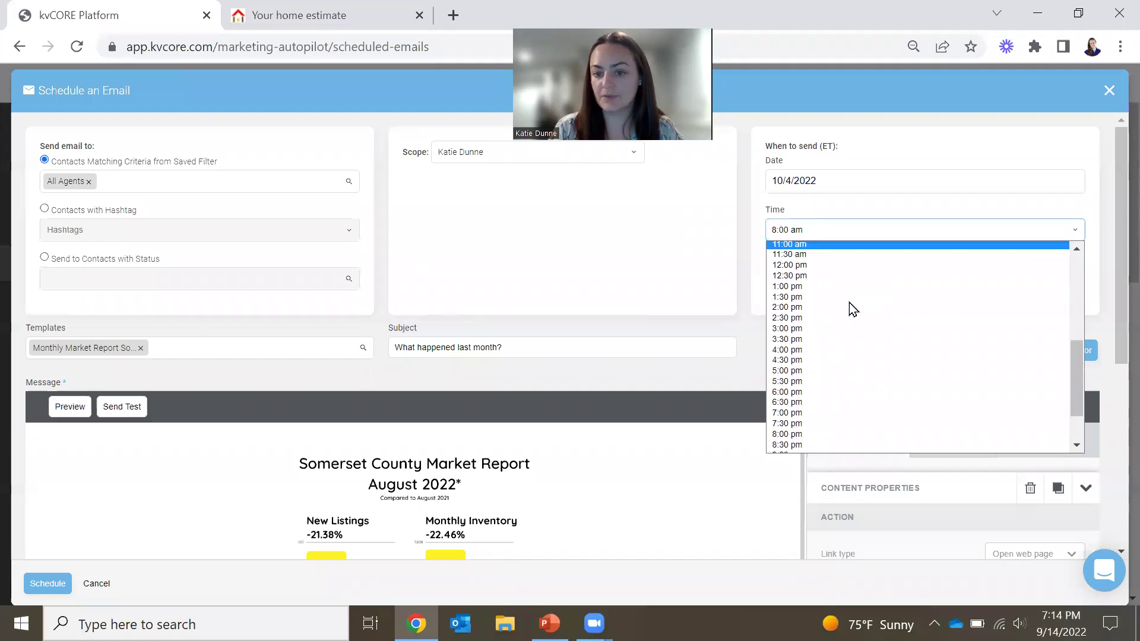
pyautogui.scroll(-3, 849, 308)
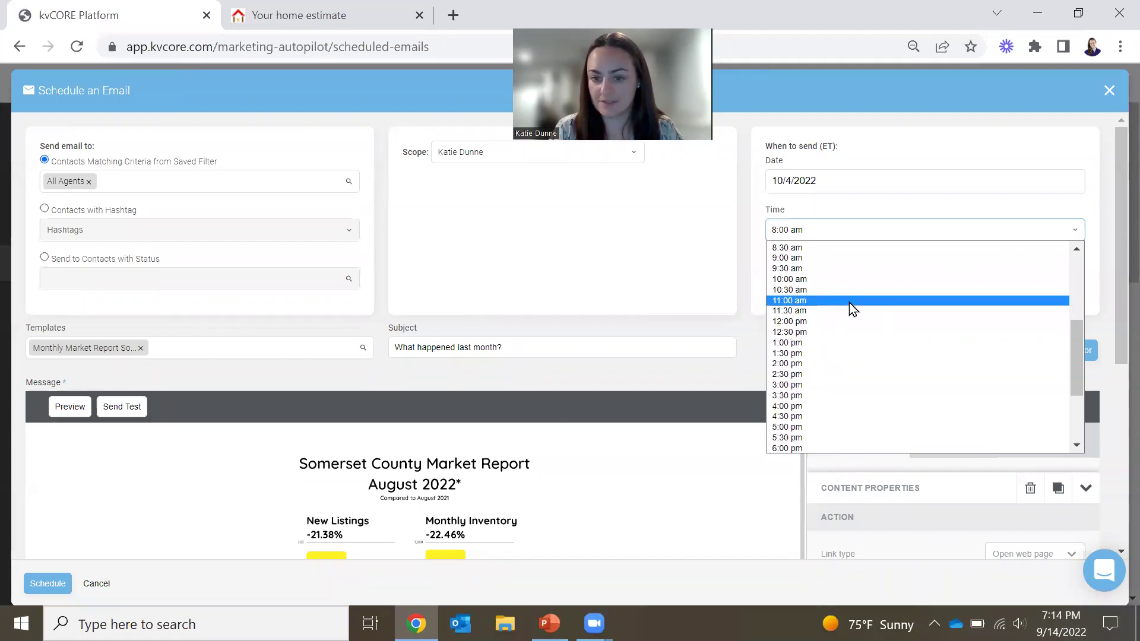
pyautogui.click(811, 332)
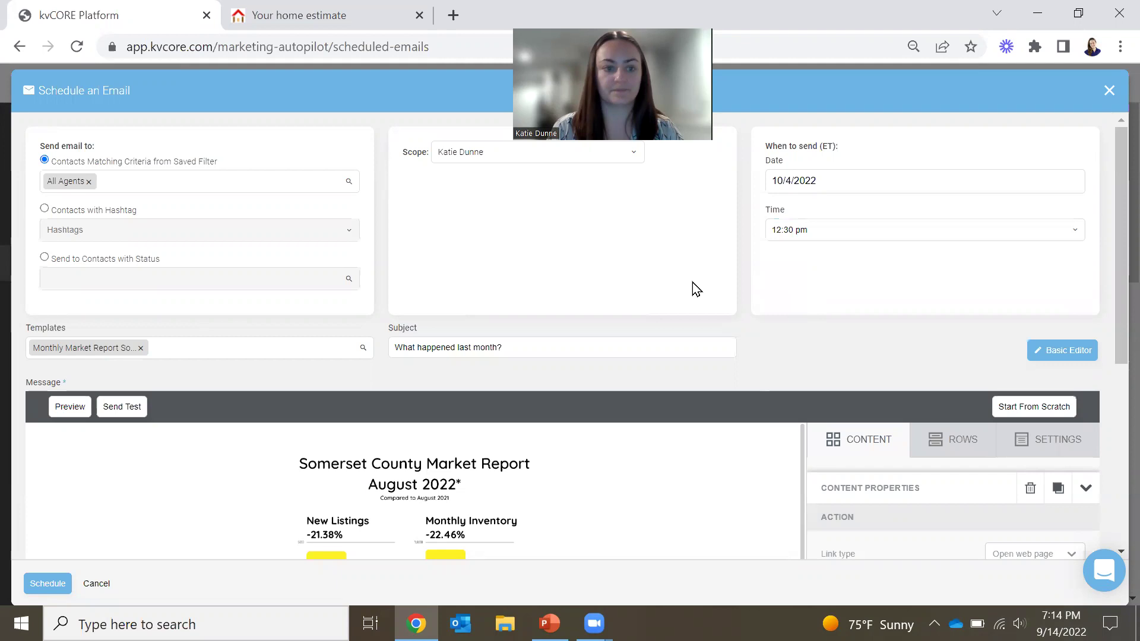
# - Check the form and message through to the footer, and schedule the "What happened last month?" email
pyautogui.scroll(-2, 369, 309)
pyautogui.scroll(-2, 500, 372)
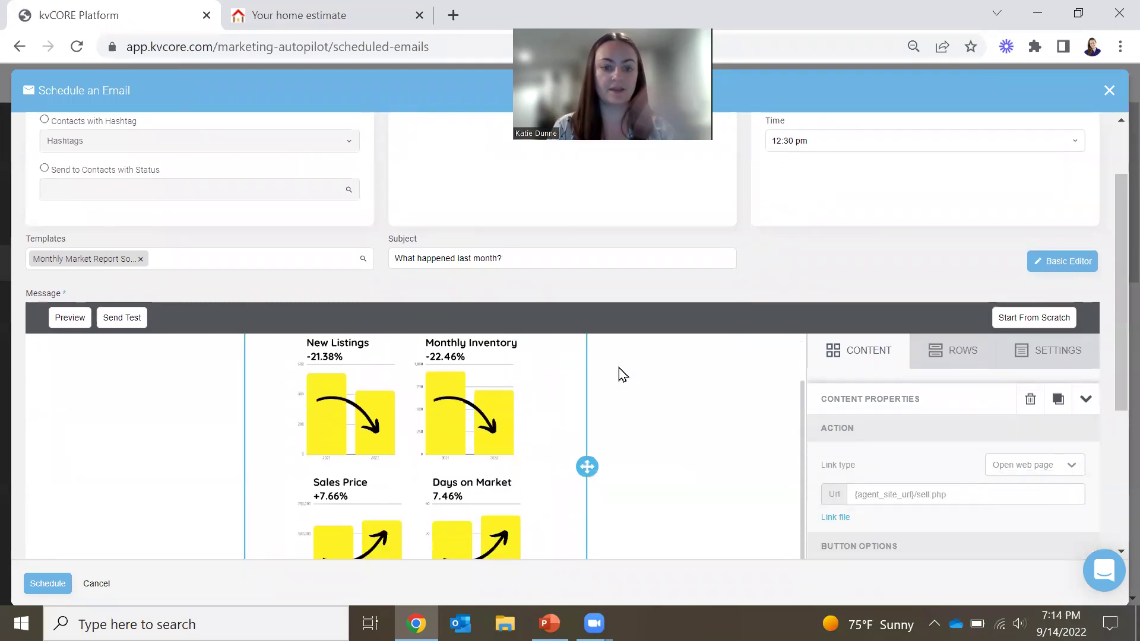
pyautogui.scroll(-1, 827, 248)
pyautogui.scroll(3, 833, 267)
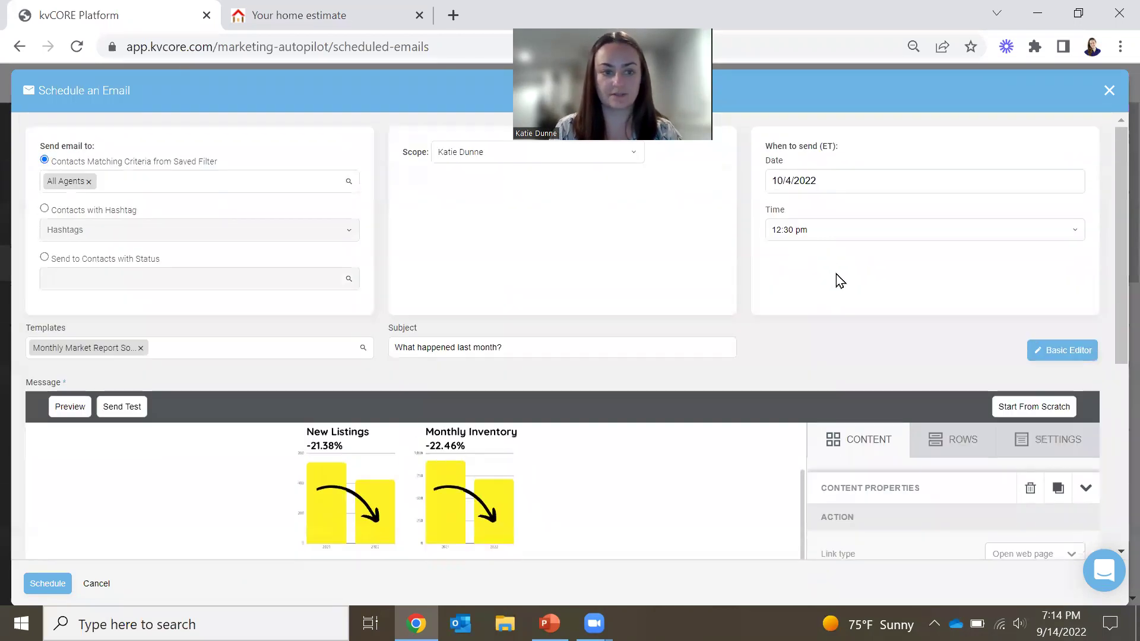
pyautogui.scroll(-3, 831, 285)
pyautogui.scroll(-5, 49, 386)
pyautogui.scroll(-3, 58, 505)
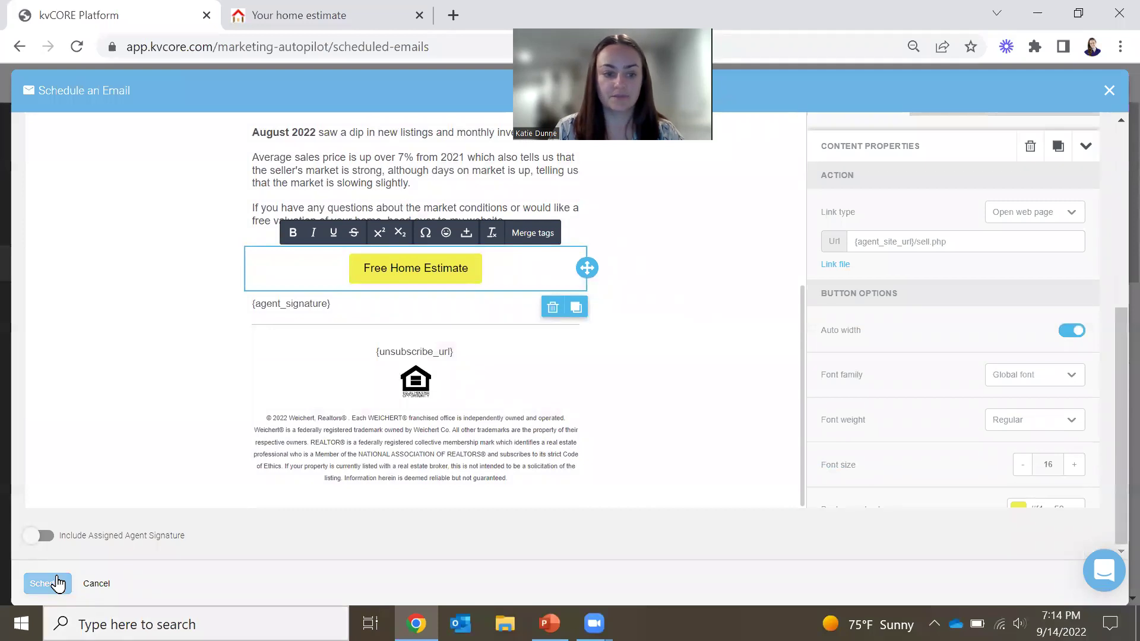
pyautogui.click(47, 583)
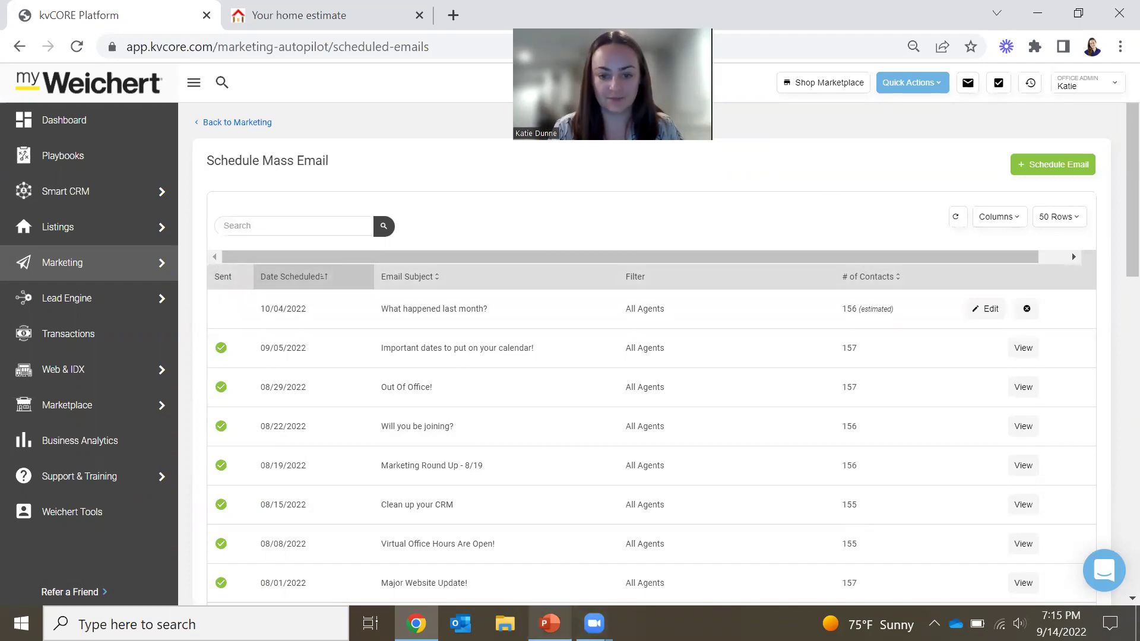
# - Switch to the "What to send" slide in PowerPoint and consult the system calendar for October 2022
pyautogui.click(550, 623)
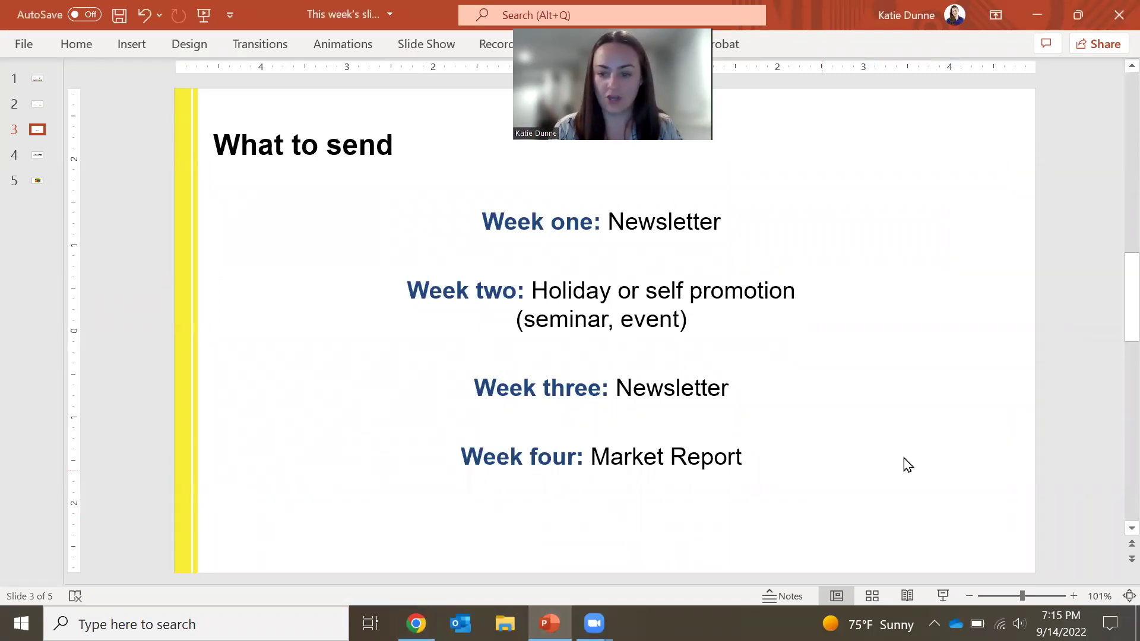
pyautogui.click(1060, 623)
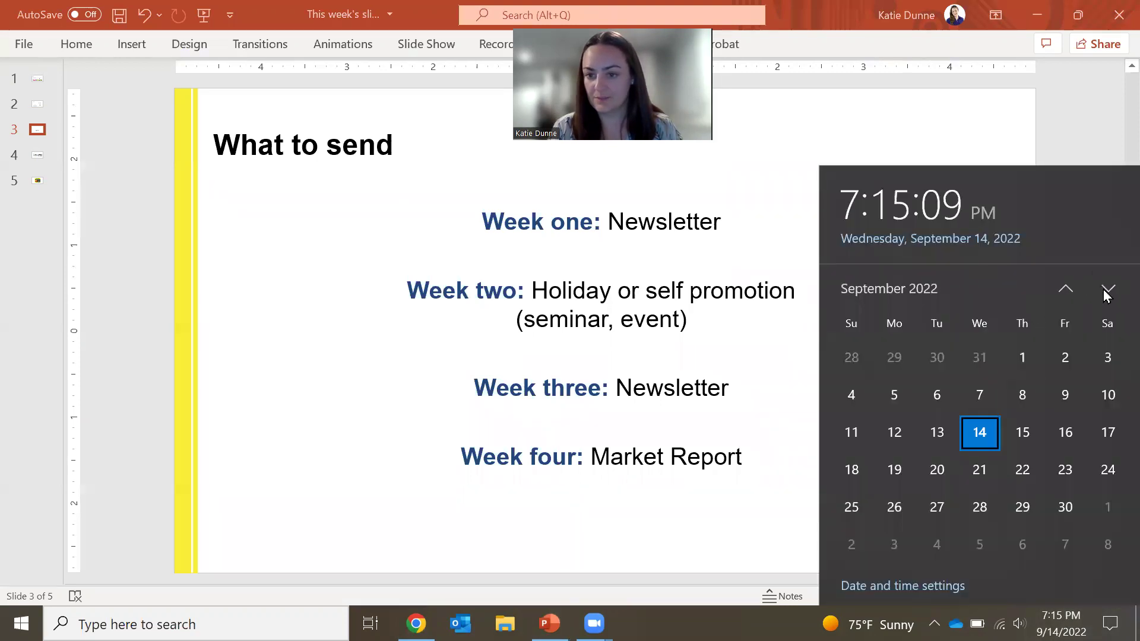
pyautogui.click(1110, 290)
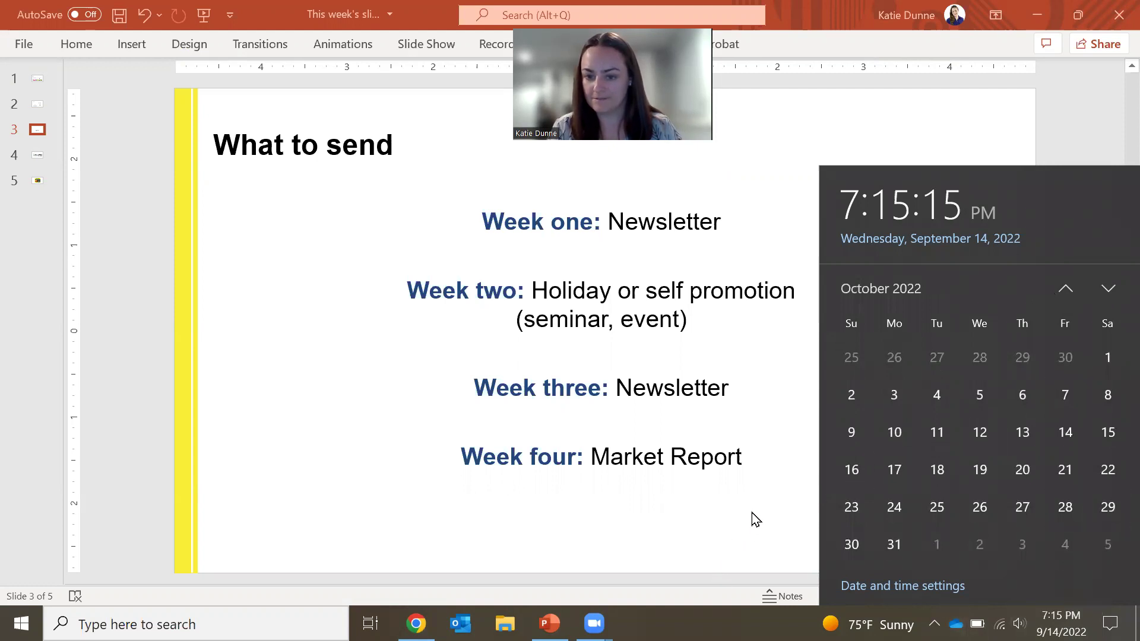
pyautogui.click(758, 491)
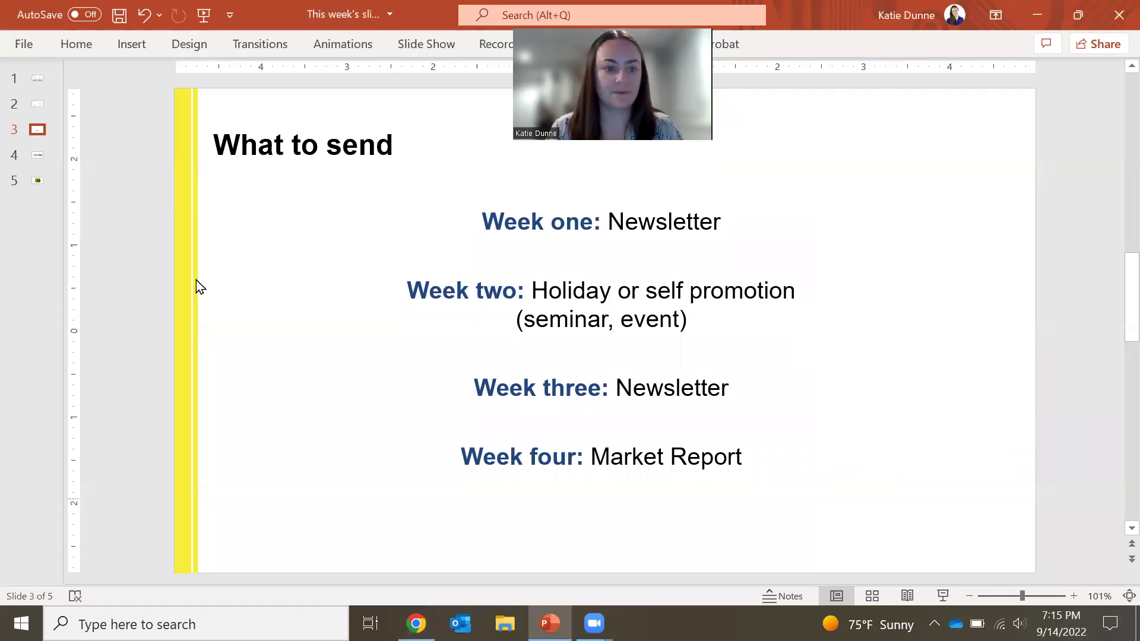
# - Switch back to kvCORE in Chrome and open the email templates of Smart Campaigns
pyautogui.hotkey('alt', 'Tab')
pyautogui.moveTo(89, 264)
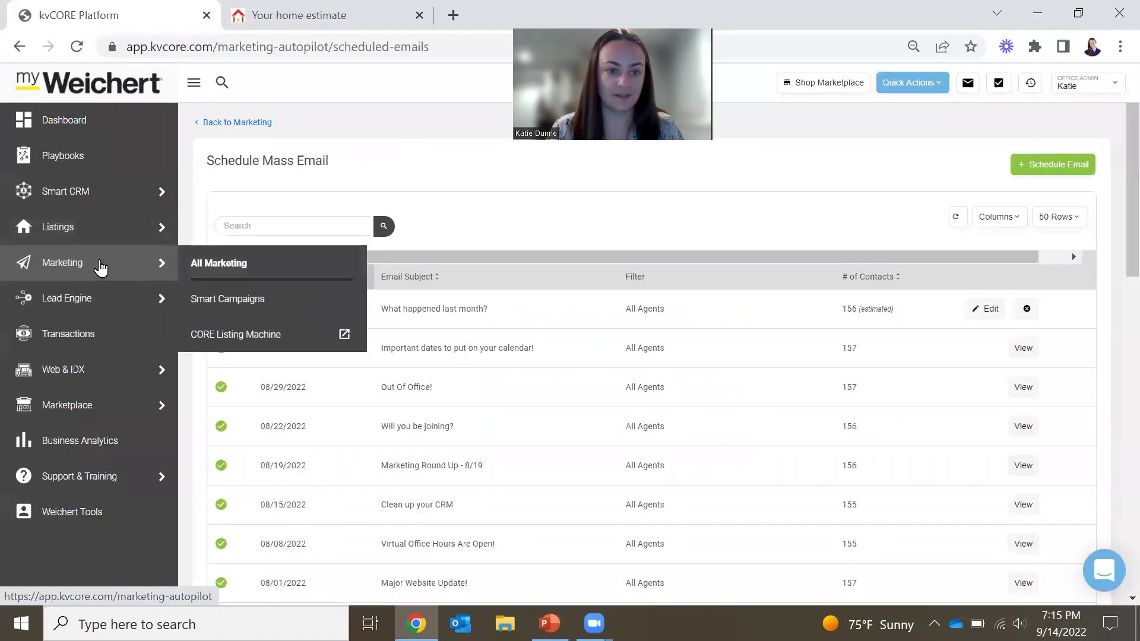
pyautogui.click(245, 297)
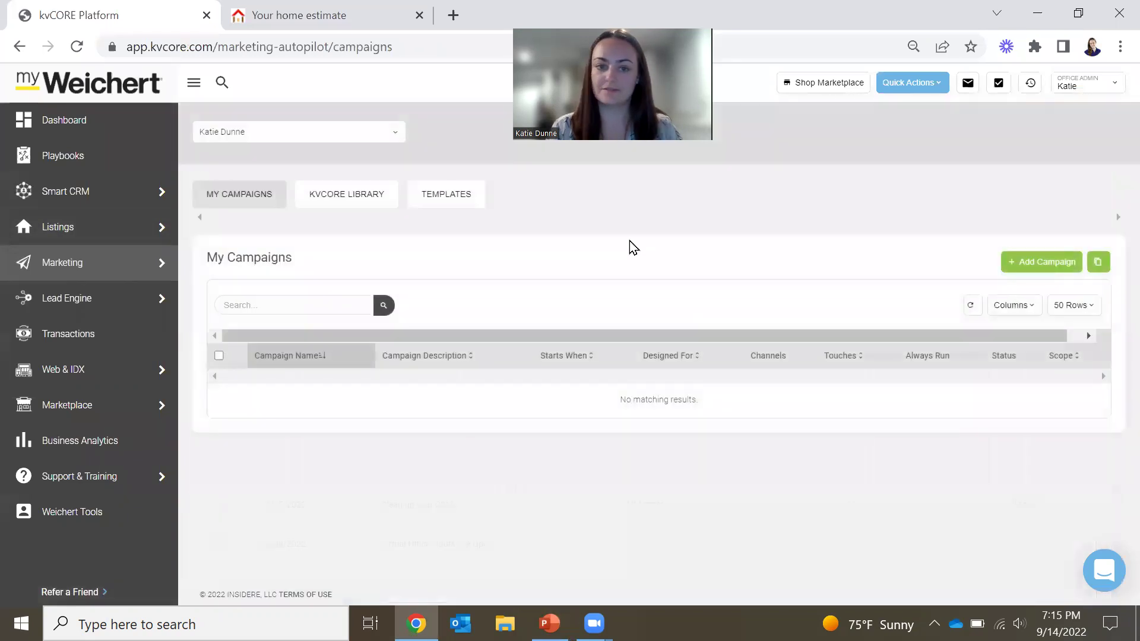
pyautogui.click(467, 201)
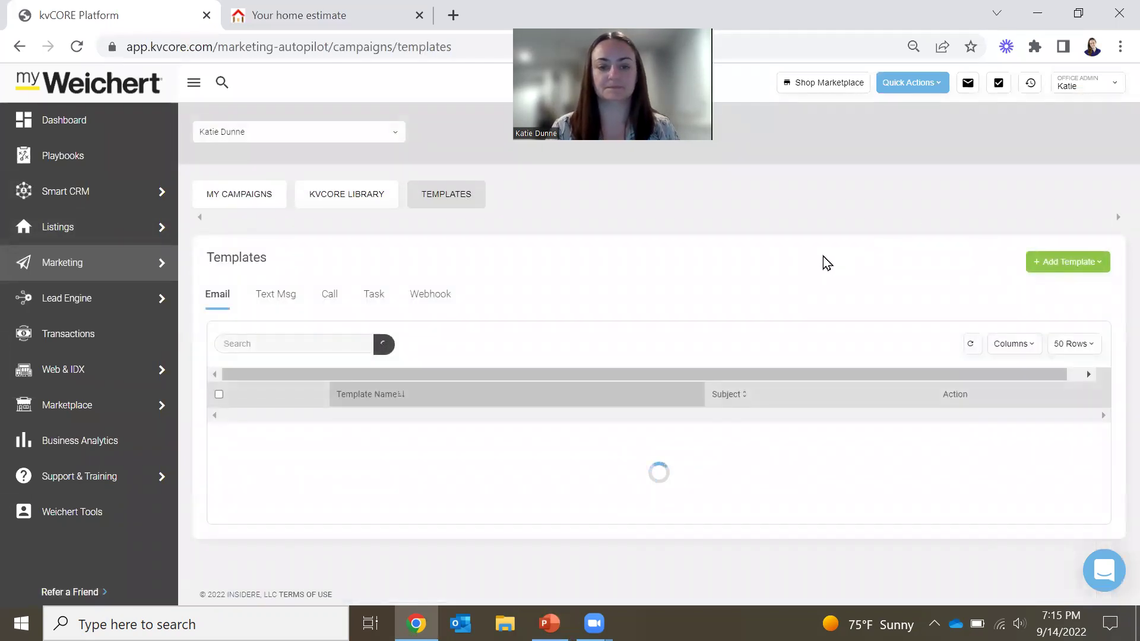
# - Search the email templates for "sept"
pyautogui.scroll(-6, 748, 308)
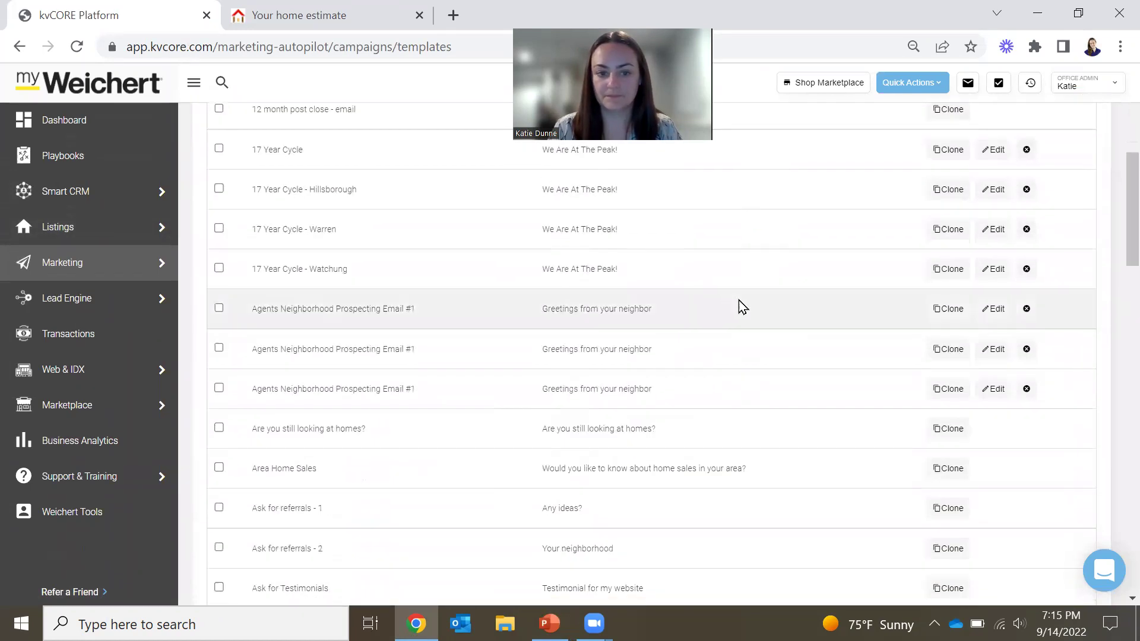
pyautogui.scroll(6, 733, 304)
pyautogui.click(264, 343)
pyautogui.write('sept')
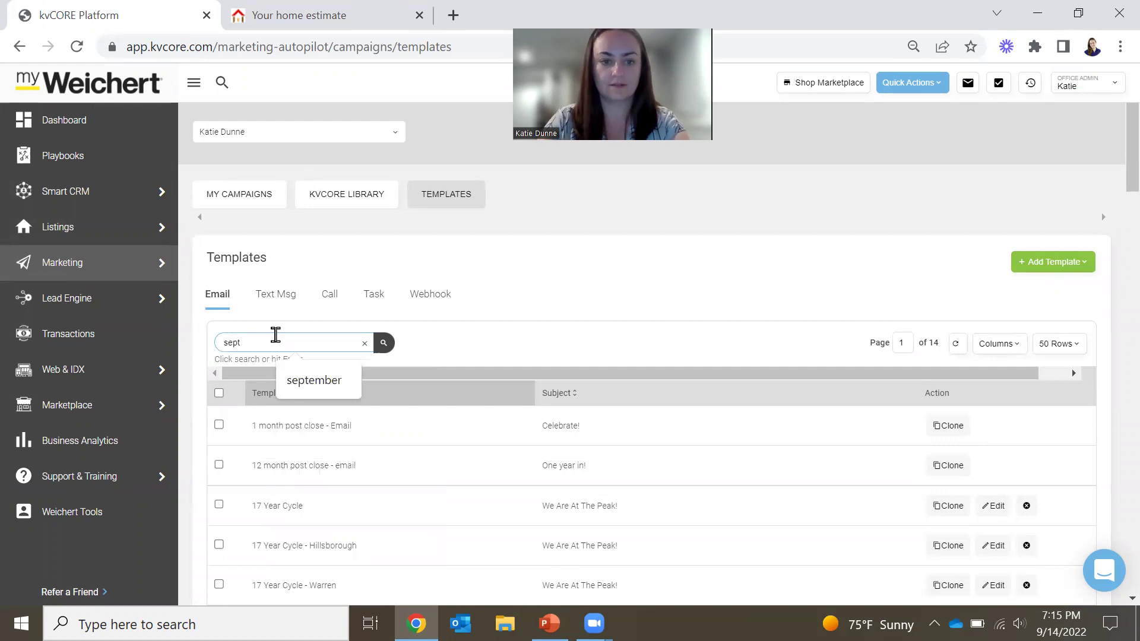
pyautogui.press('Return')
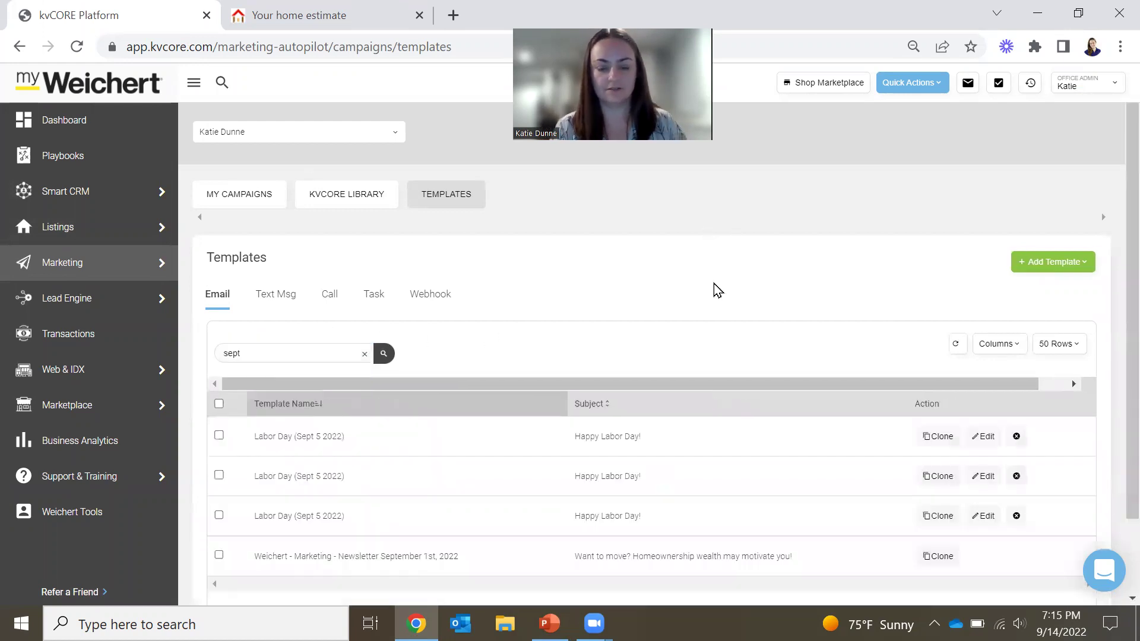
# - Start a clone of the "Weichert - Marketing - Newsletter September 1st, 2022" template and check its name, subject and header
pyautogui.scroll(-2, 718, 291)
pyautogui.moveTo(255, 467); pyautogui.dragTo(515, 489)
pyautogui.click(471, 470)
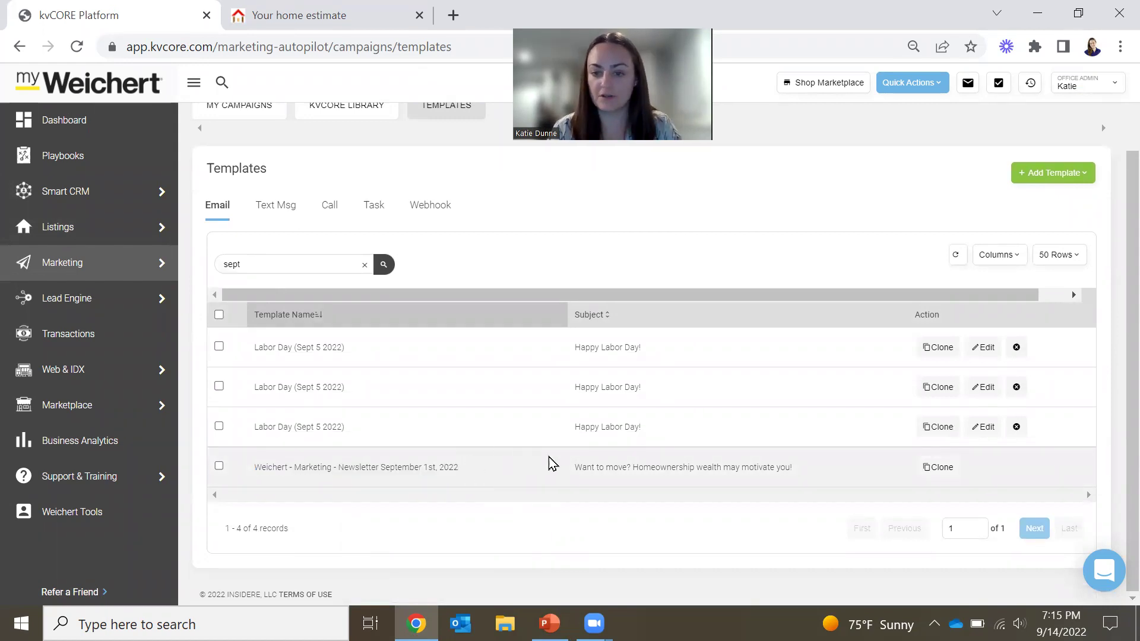
pyautogui.click(938, 469)
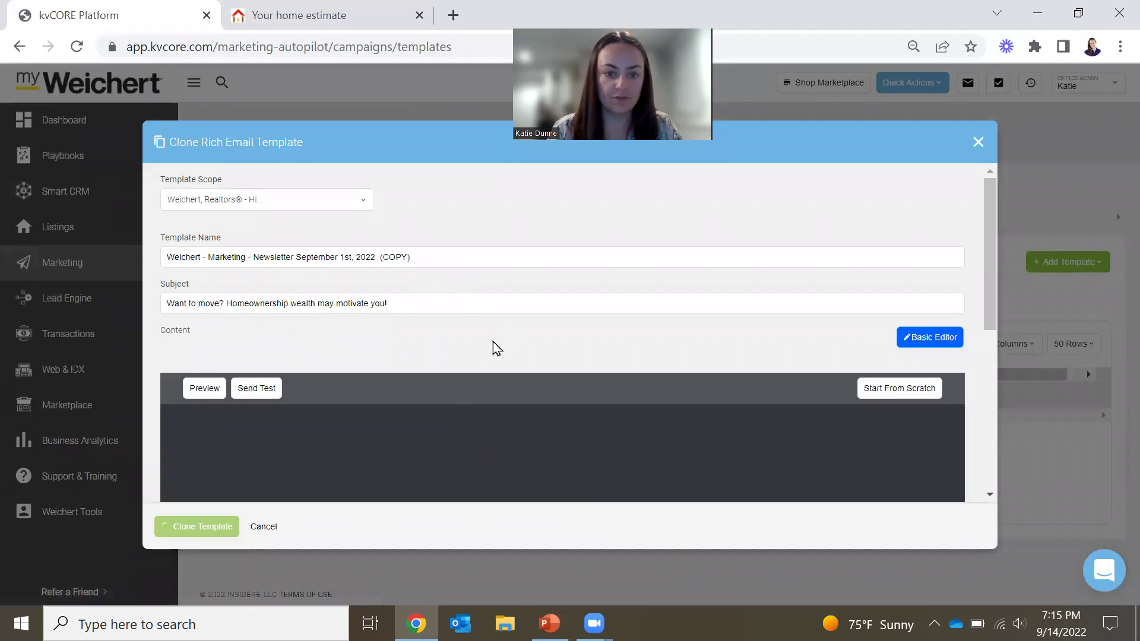
pyautogui.scroll(-3, 590, 345)
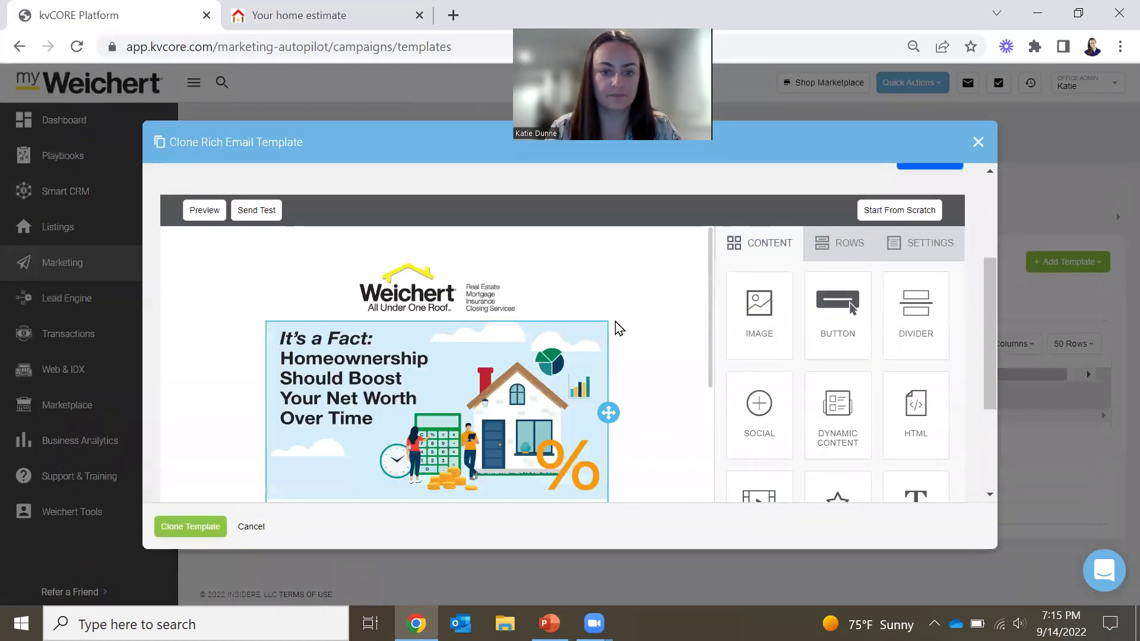
pyautogui.scroll(1, 687, 314)
pyautogui.scroll(2, 739, 225)
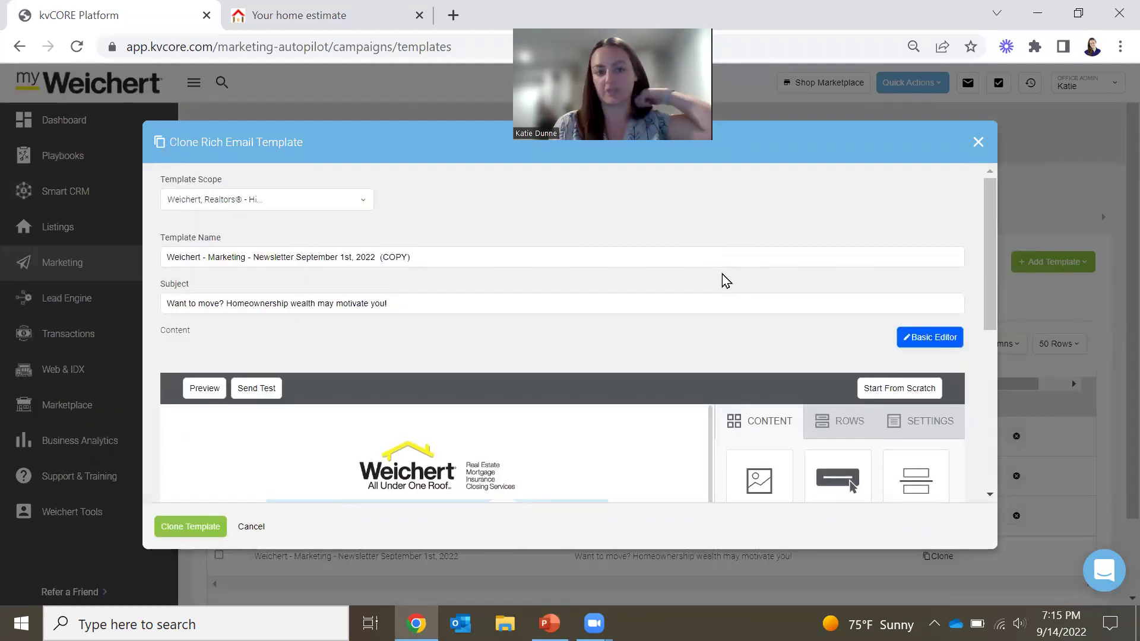
# - Examine the newsletter's "It's a Fact" banner image and the options available for that image
pyautogui.scroll(-3, 677, 279)
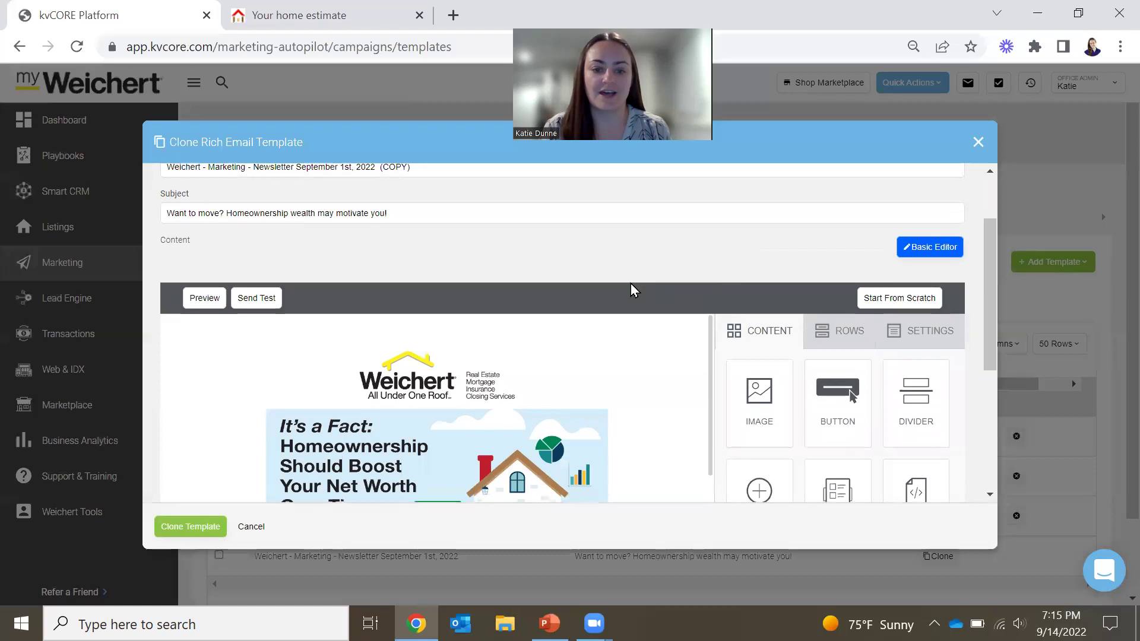
pyautogui.scroll(-2, 558, 303)
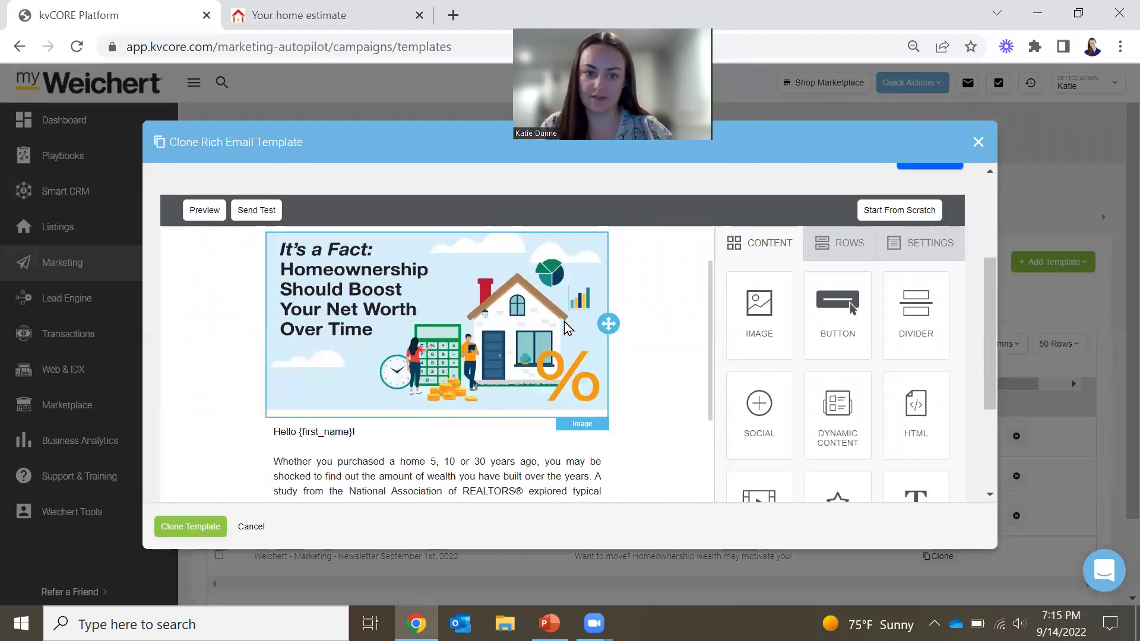
pyautogui.rightClick(423, 290)
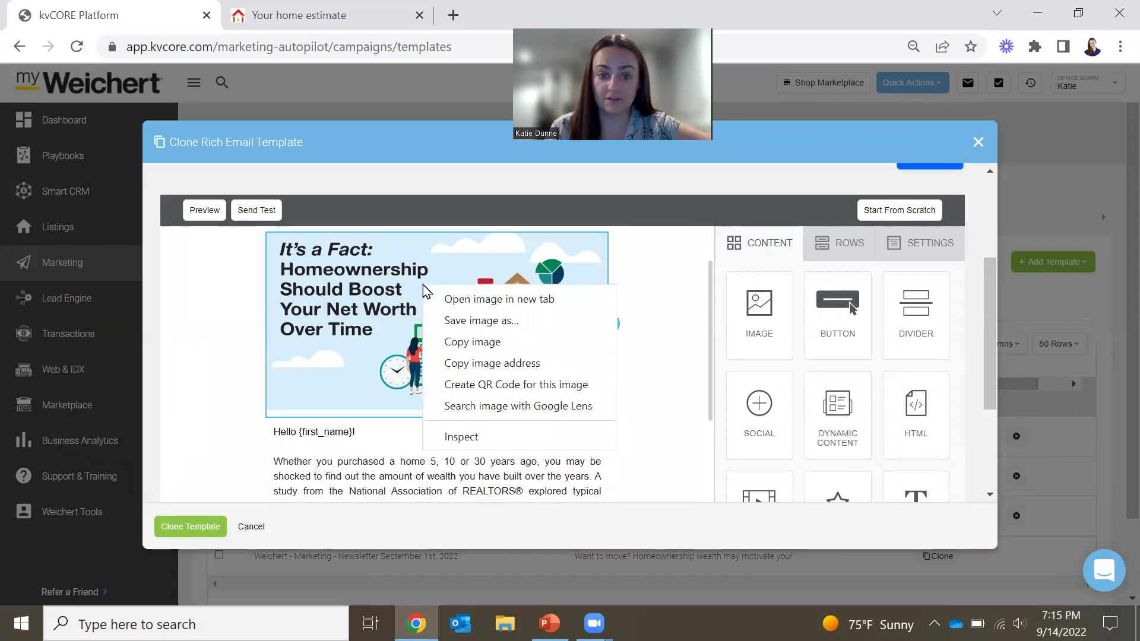
pyautogui.click(445, 206)
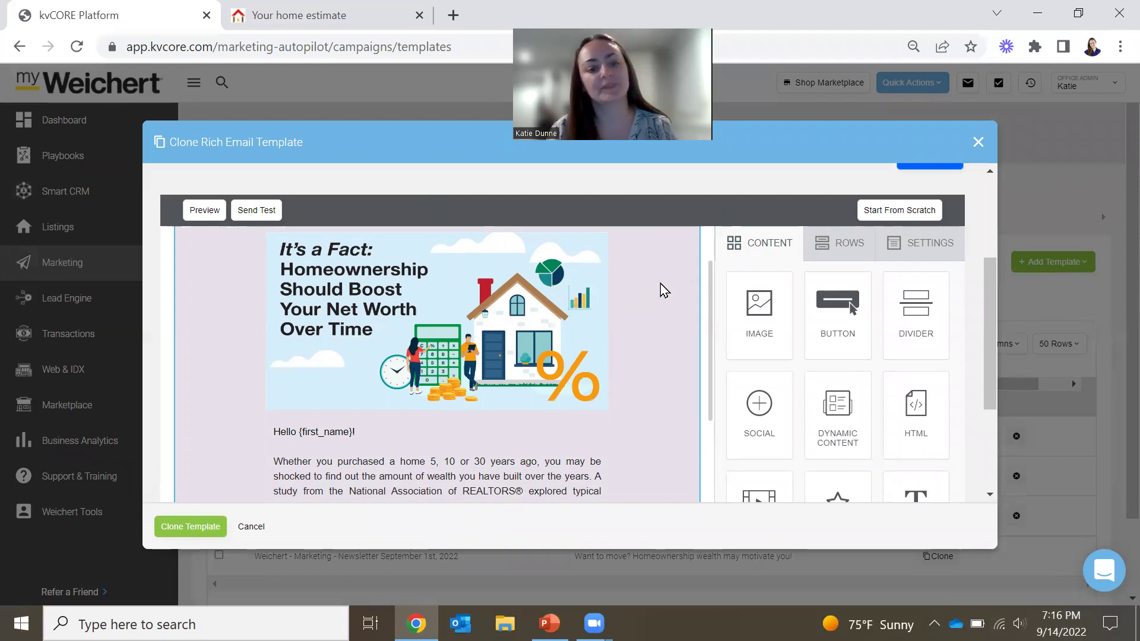
# - Read the newsletter from its greeting through the chart, agent signature and unsubscribe footer, and close the clone without saving
pyautogui.scroll(-2, 660, 283)
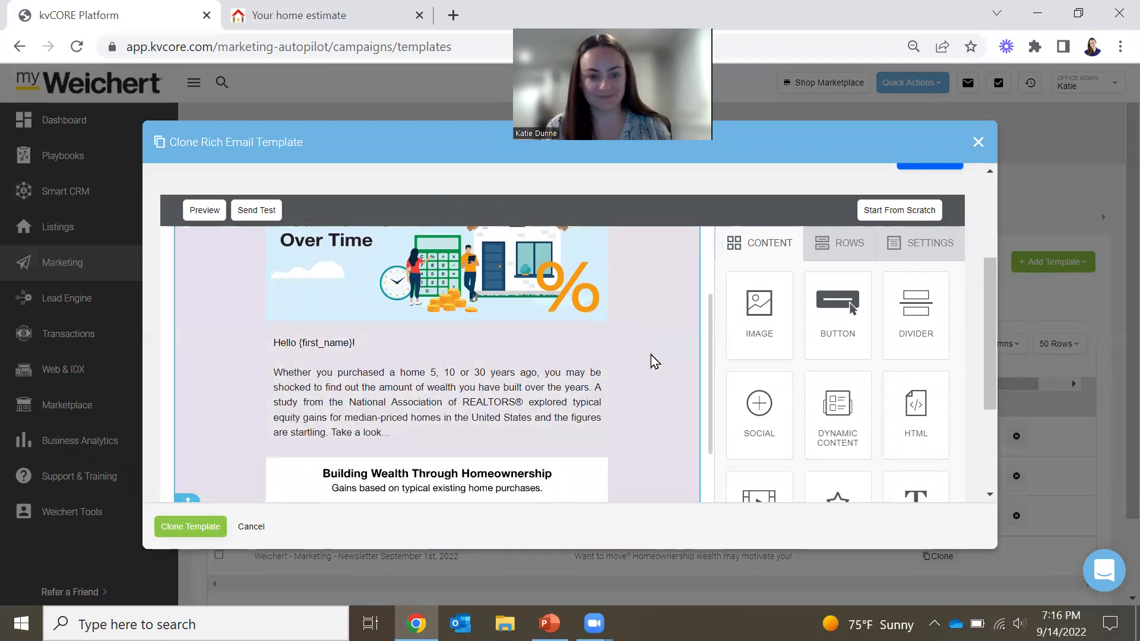
pyautogui.scroll(-2, 633, 305)
pyautogui.scroll(2, 632, 308)
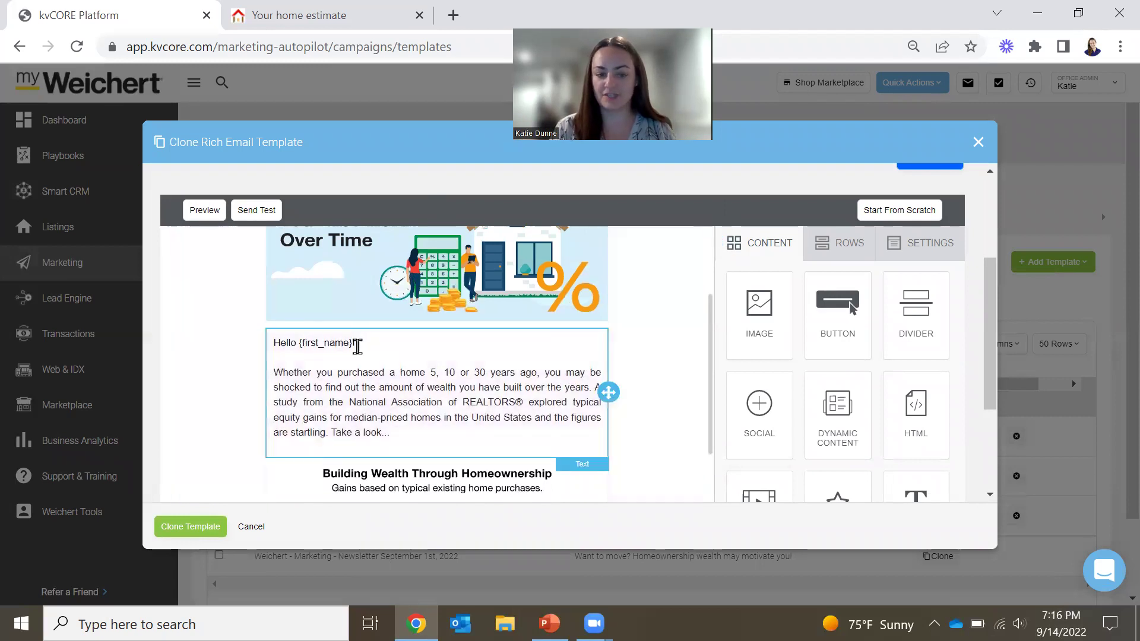
pyautogui.moveTo(710, 323); pyautogui.dragTo(704, 362)
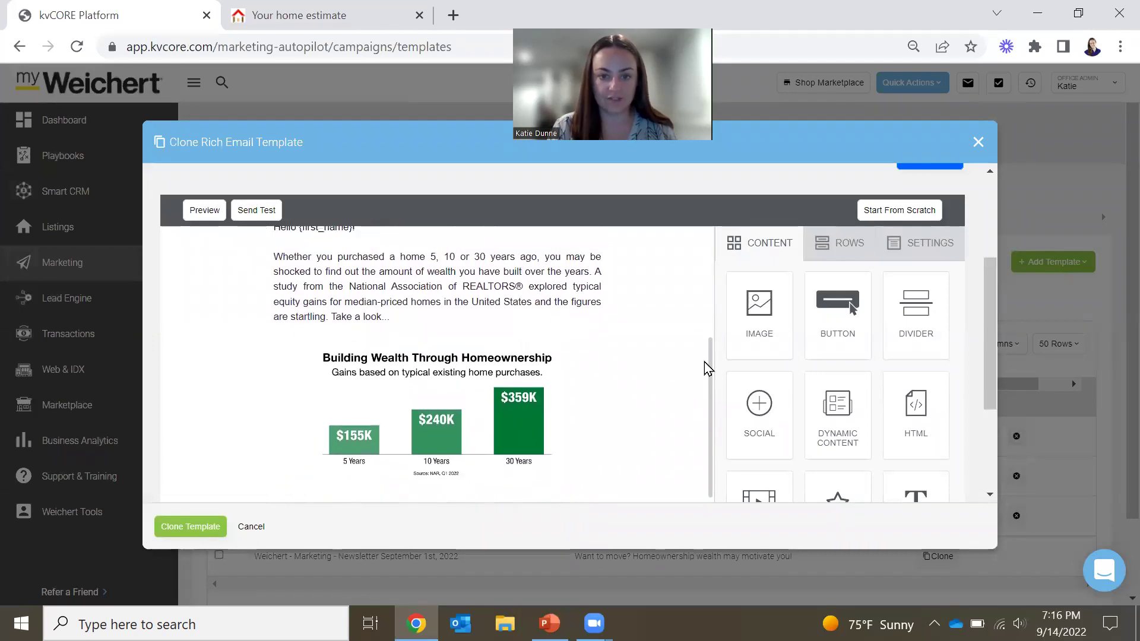
pyautogui.scroll(-3, 638, 393)
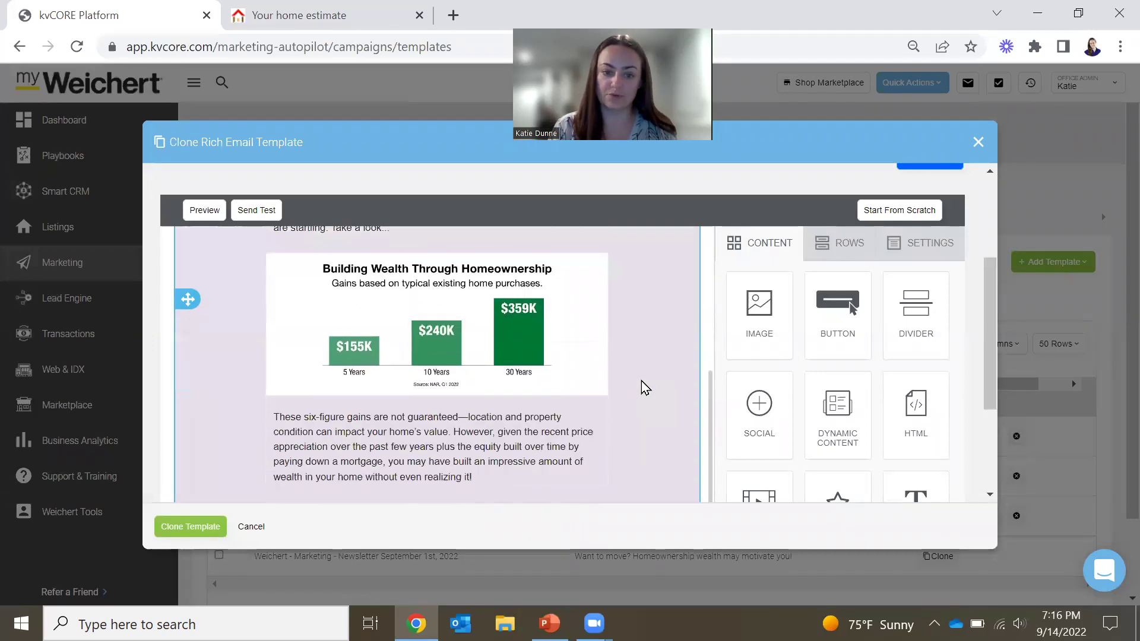
pyautogui.scroll(1, 651, 355)
pyautogui.scroll(-2, 650, 355)
pyautogui.scroll(1, 651, 355)
pyautogui.scroll(-4, 651, 355)
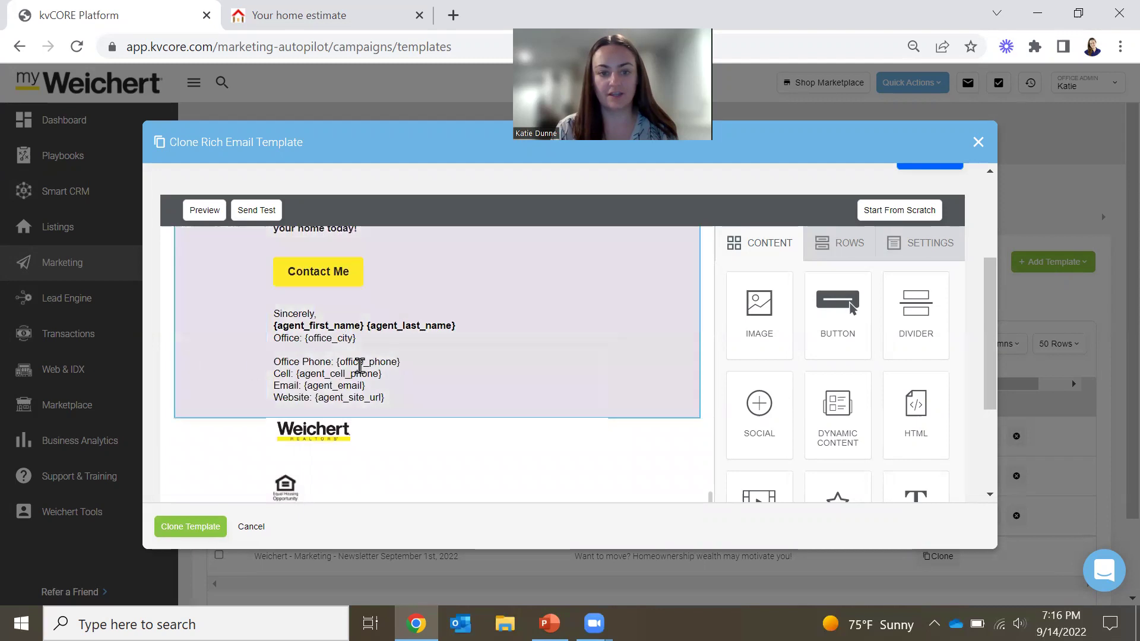
pyautogui.scroll(-3, 368, 348)
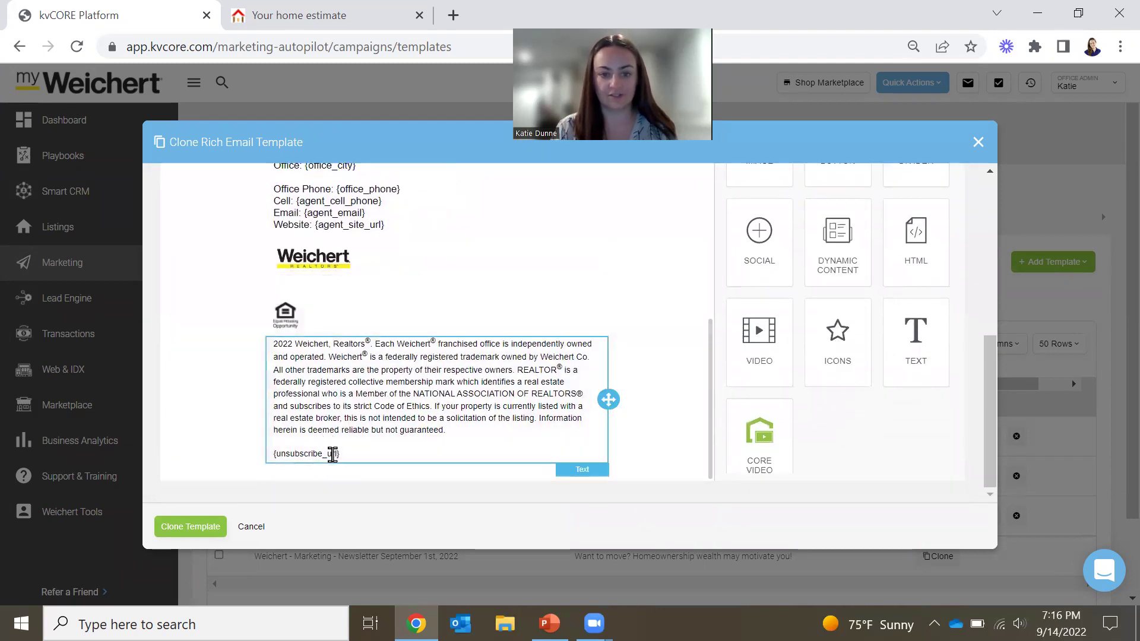
pyautogui.scroll(15, 502, 407)
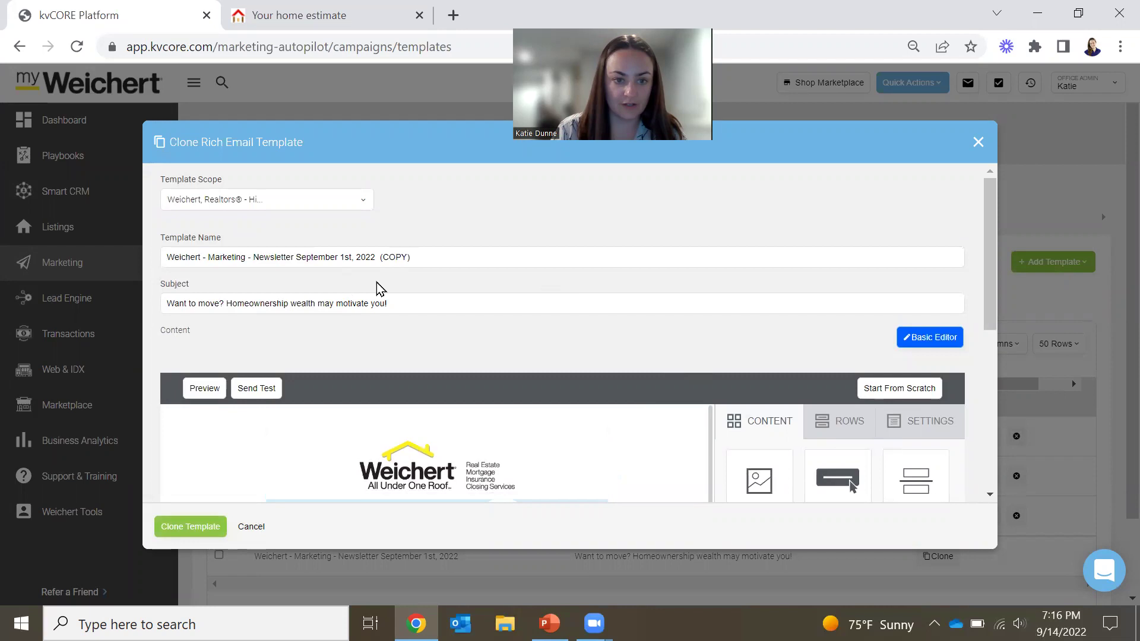
pyautogui.click(251, 526)
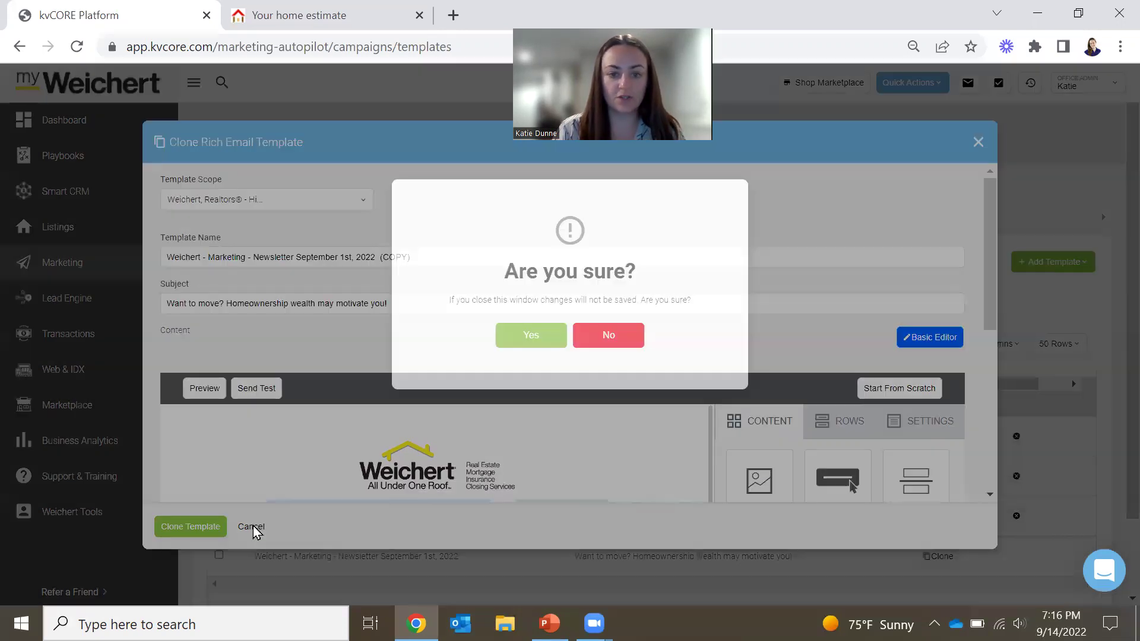
pyautogui.click(531, 335)
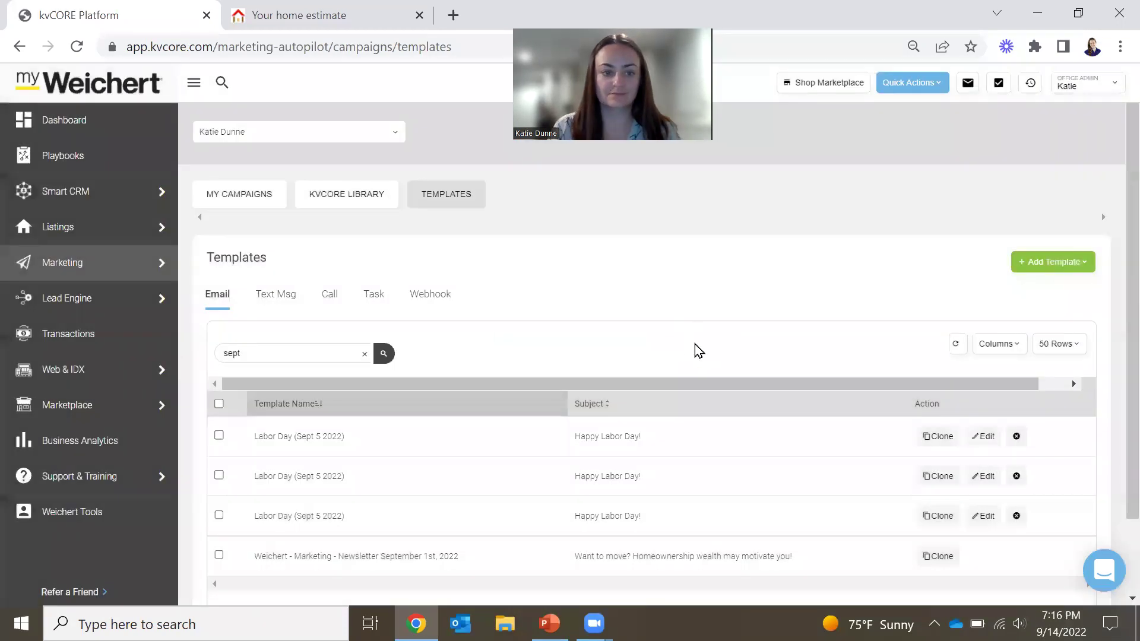
# - Open Scheduled Mass Emails in the Marketing area and start a new scheduled email
pyautogui.moveTo(59, 273)
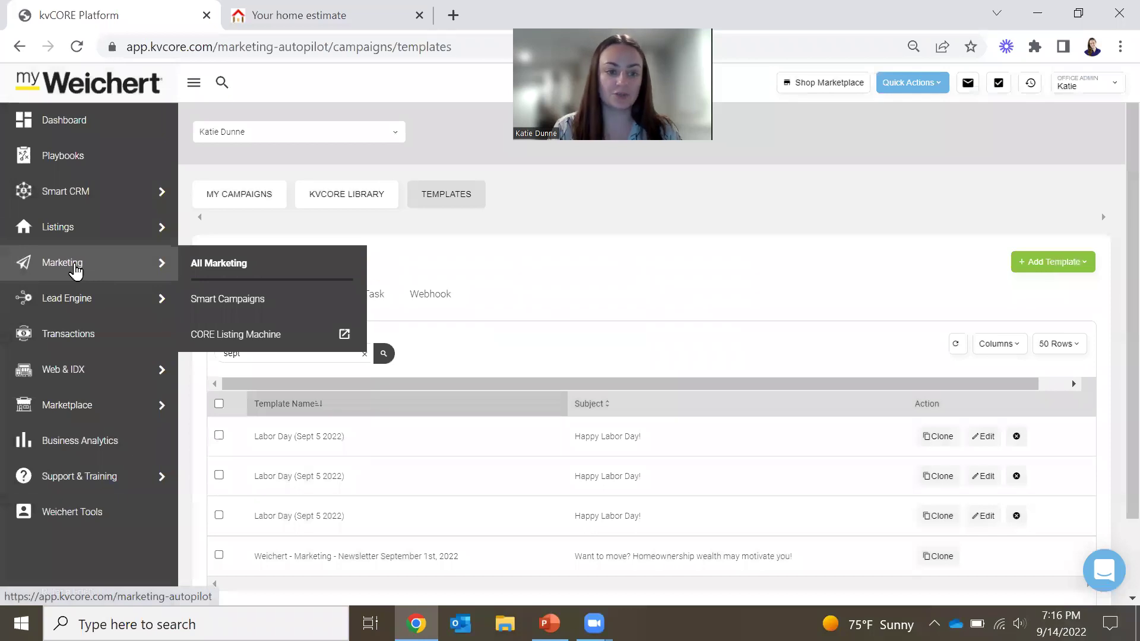
pyautogui.click(315, 277)
pyautogui.scroll(-5, 498, 331)
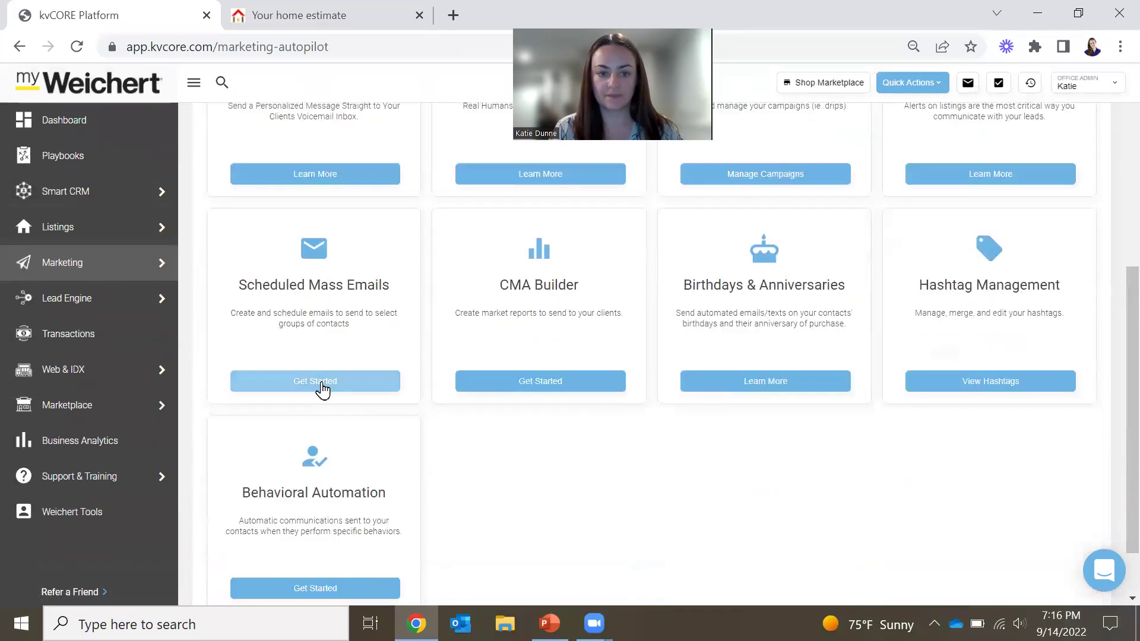
pyautogui.click(321, 387)
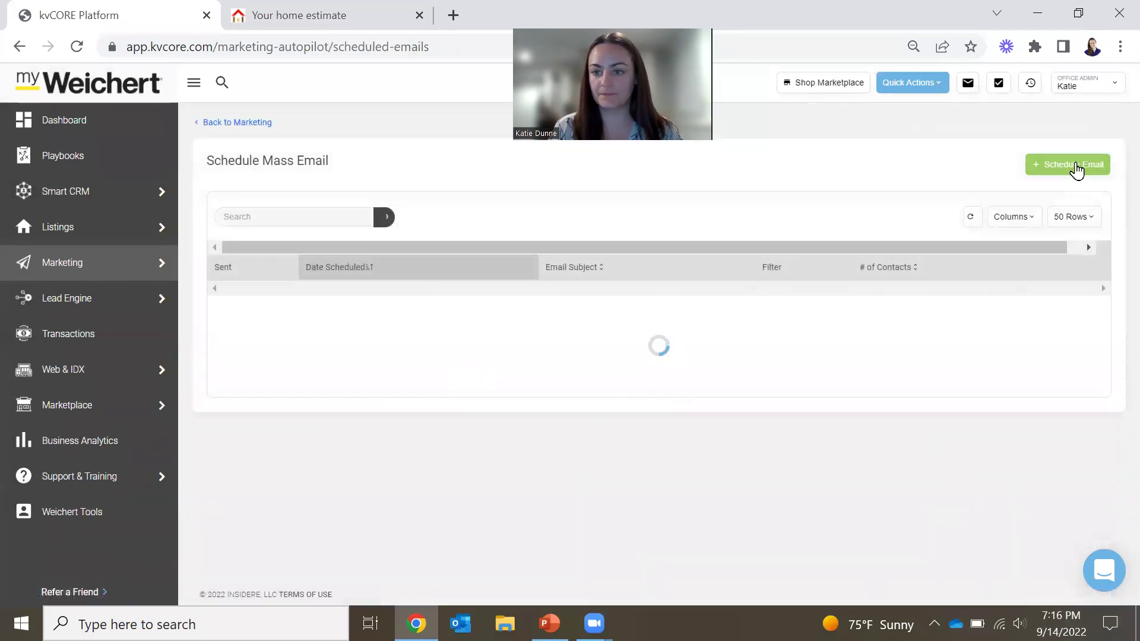
pyautogui.click(1076, 169)
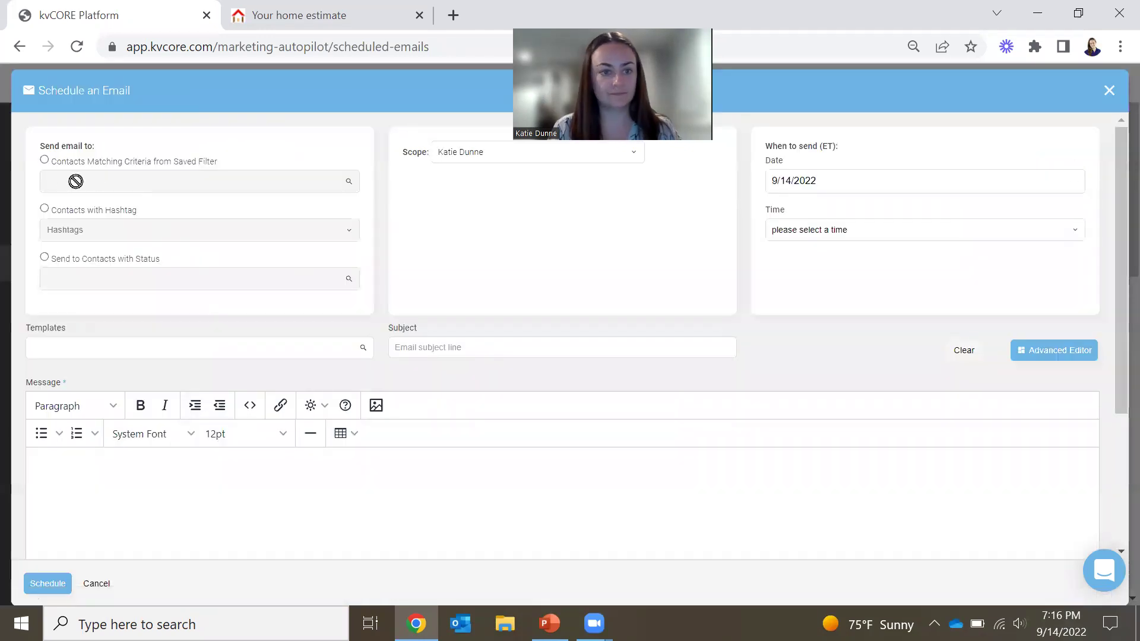
# - Address the email to contacts matching the All Agents saved filter
pyautogui.click(45, 159)
pyautogui.click(74, 179)
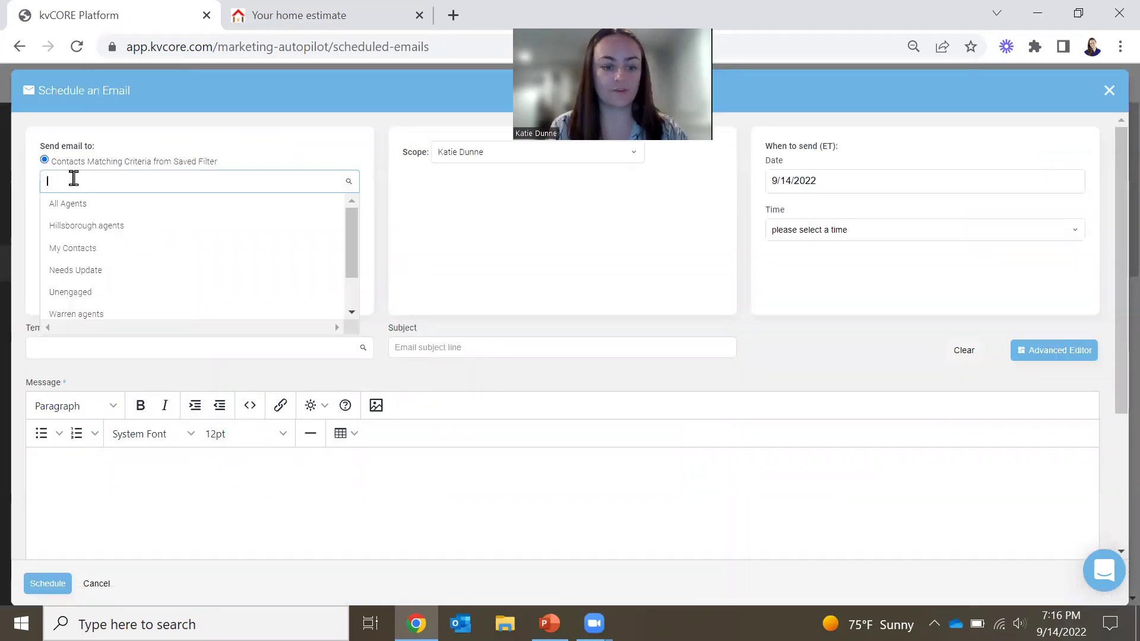
pyautogui.click(64, 207)
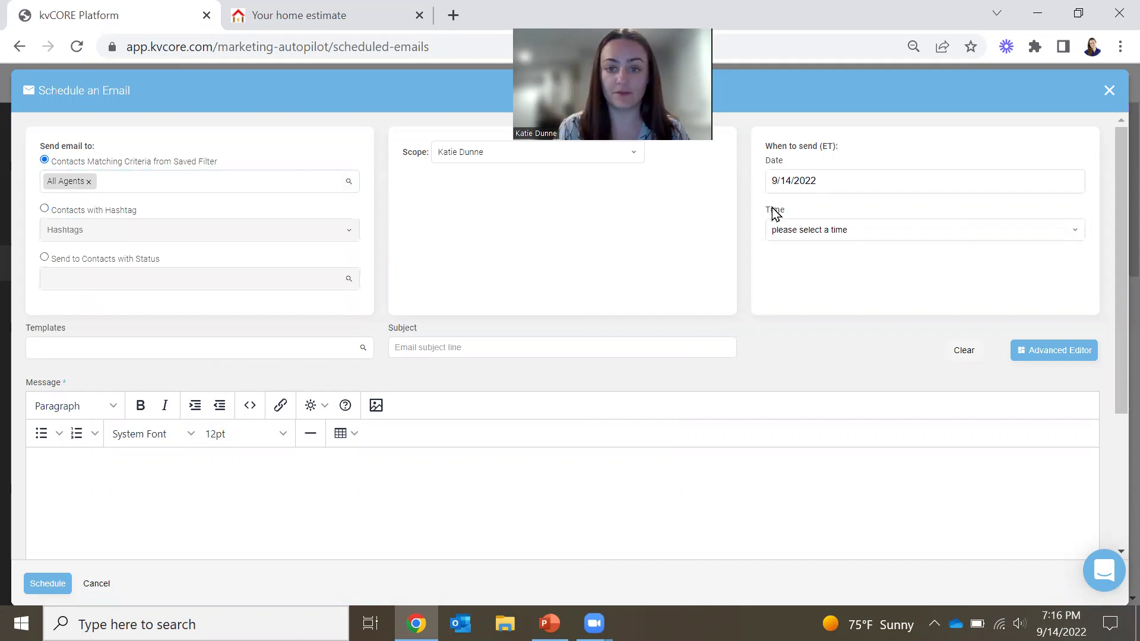
# - Set the email's send date to October 11, 2022
pyautogui.click(834, 176)
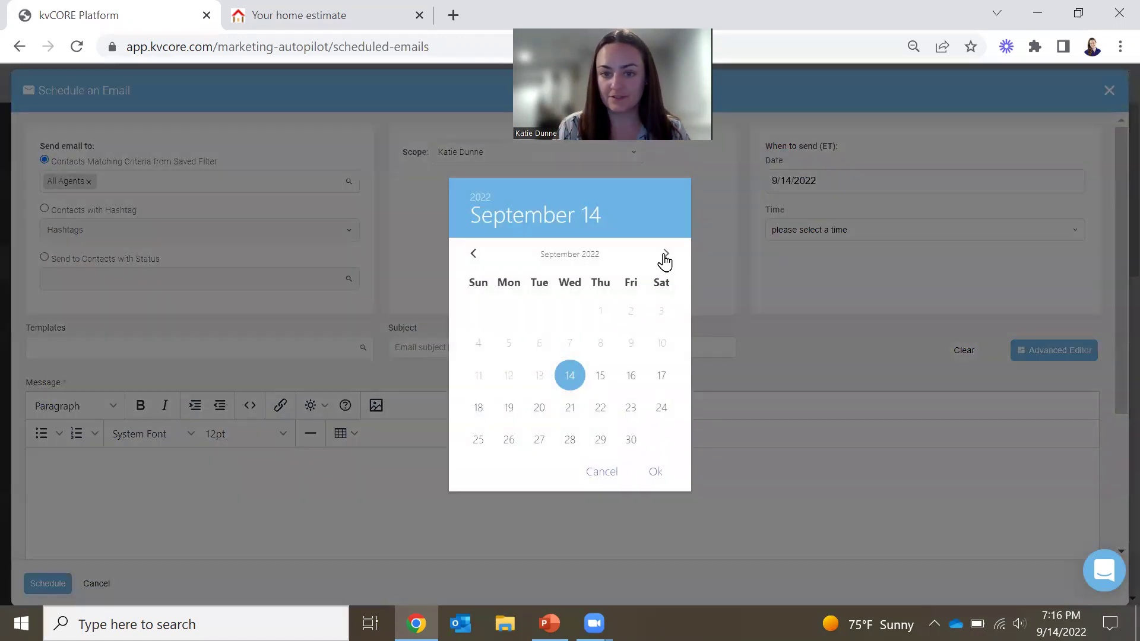
pyautogui.click(662, 250)
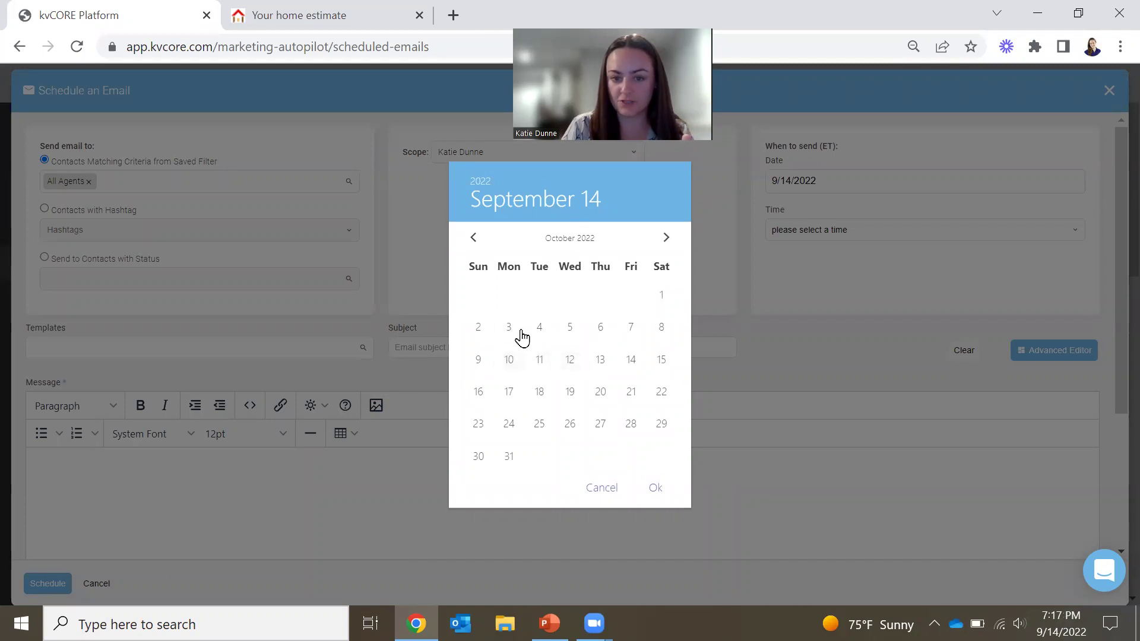
pyautogui.click(508, 361)
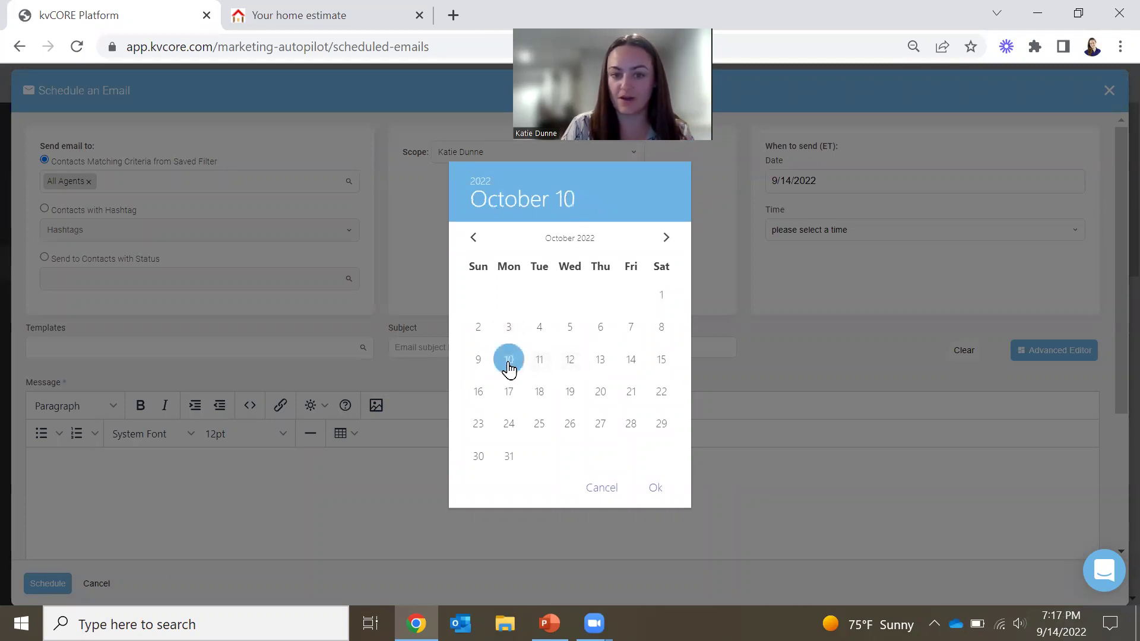
pyautogui.click(540, 367)
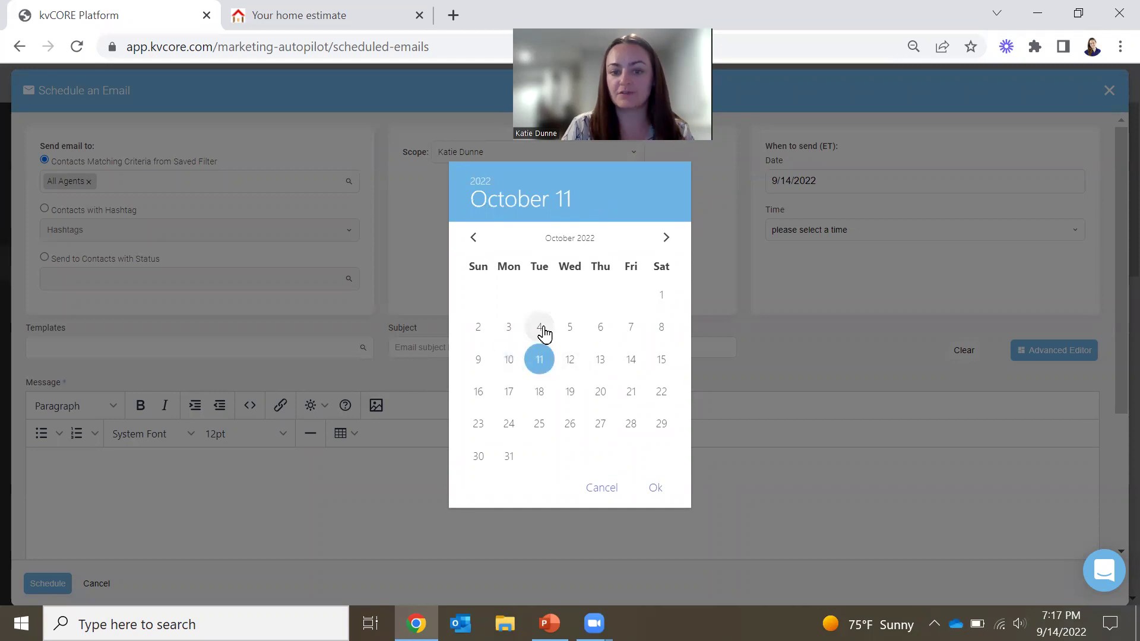
pyautogui.click(654, 489)
# - Set the scheduled email's send time to 12:30 pm
pyautogui.click(835, 231)
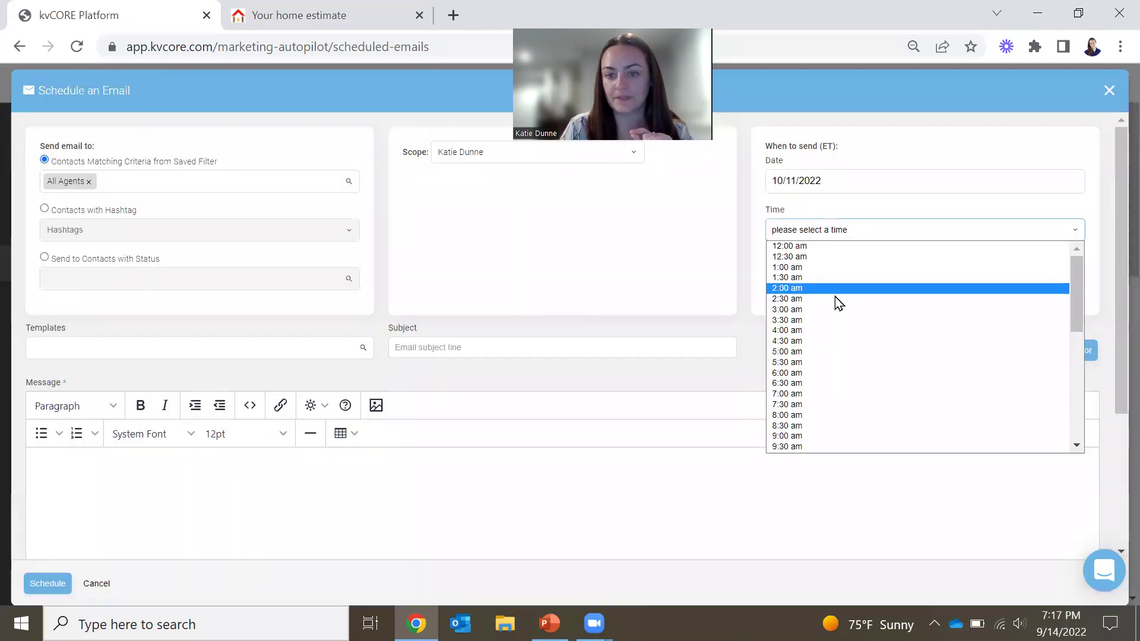
pyautogui.scroll(-5, 816, 314)
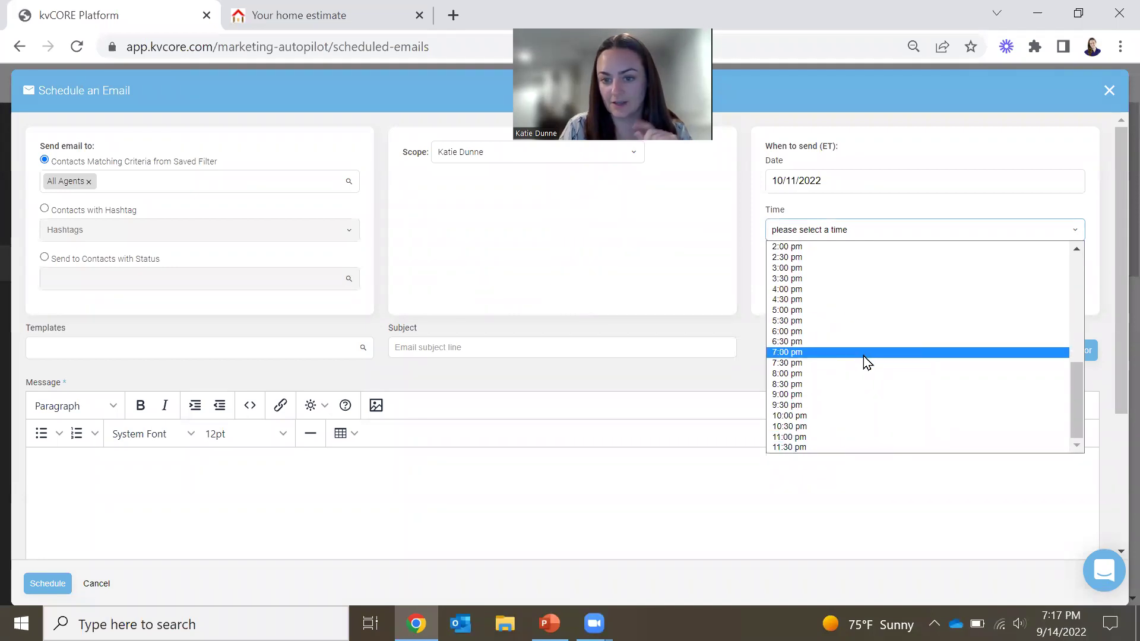
pyautogui.scroll(3, 865, 343)
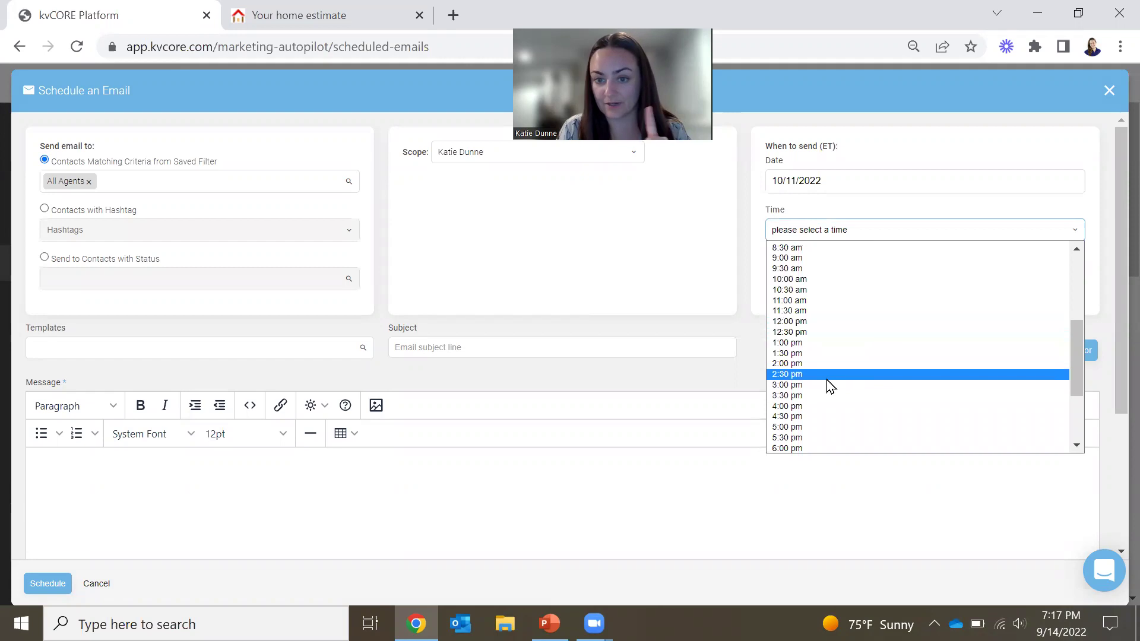
pyautogui.click(817, 322)
pyautogui.click(825, 237)
pyautogui.scroll(-3, 811, 438)
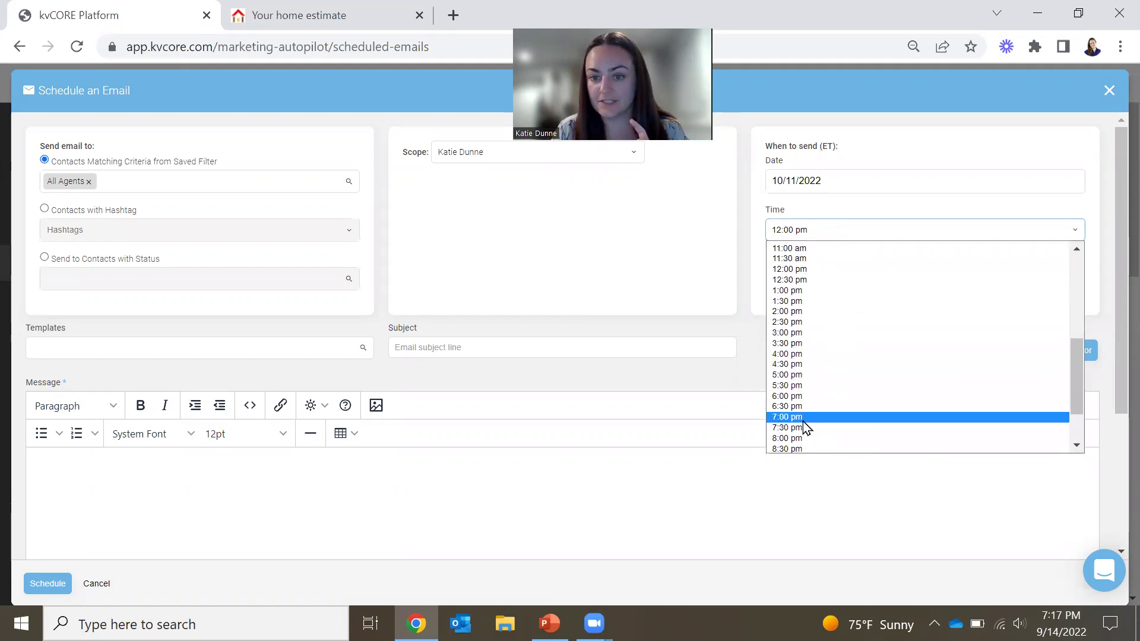
pyautogui.click(809, 280)
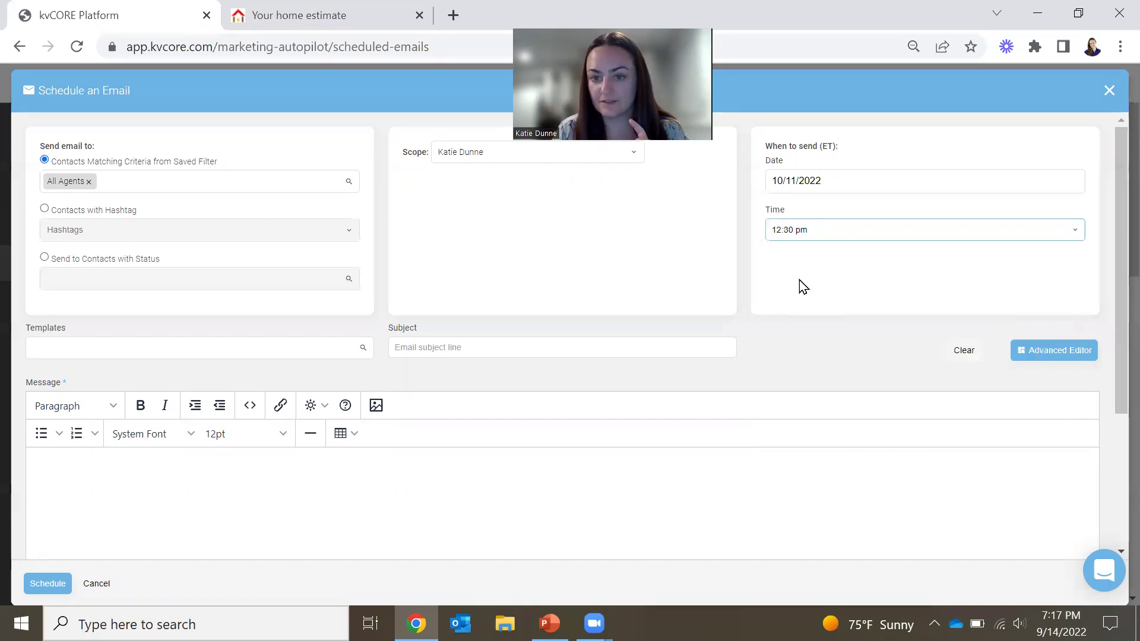
# - Find the templates matching "sept" and apply Weichert - Marketing - Newsletter September 1st, 2022 to the email
pyautogui.click(228, 352)
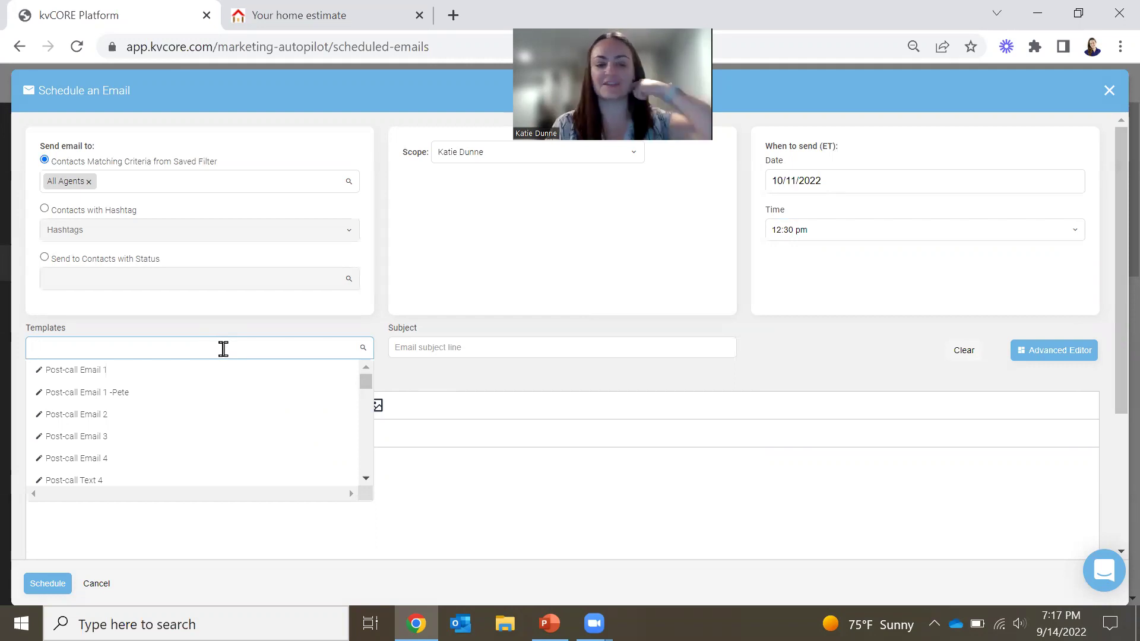
pyautogui.write('wan')
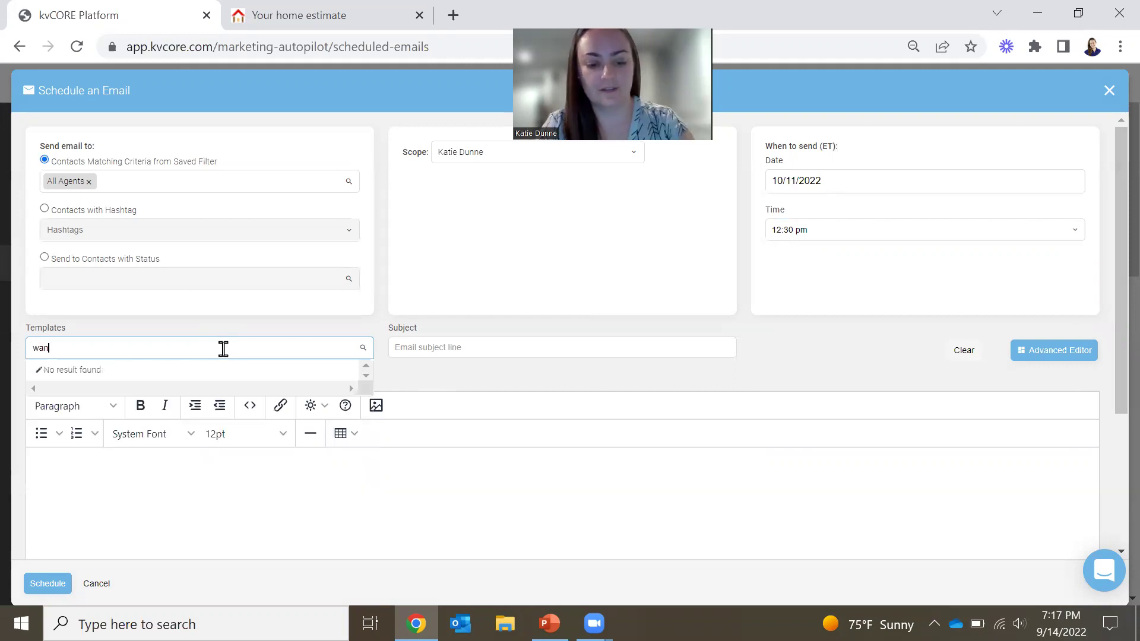
pyautogui.press('BackSpace')
pyautogui.press('BackSpace')
pyautogui.press('BackSpace')
pyautogui.press('BackSpace')
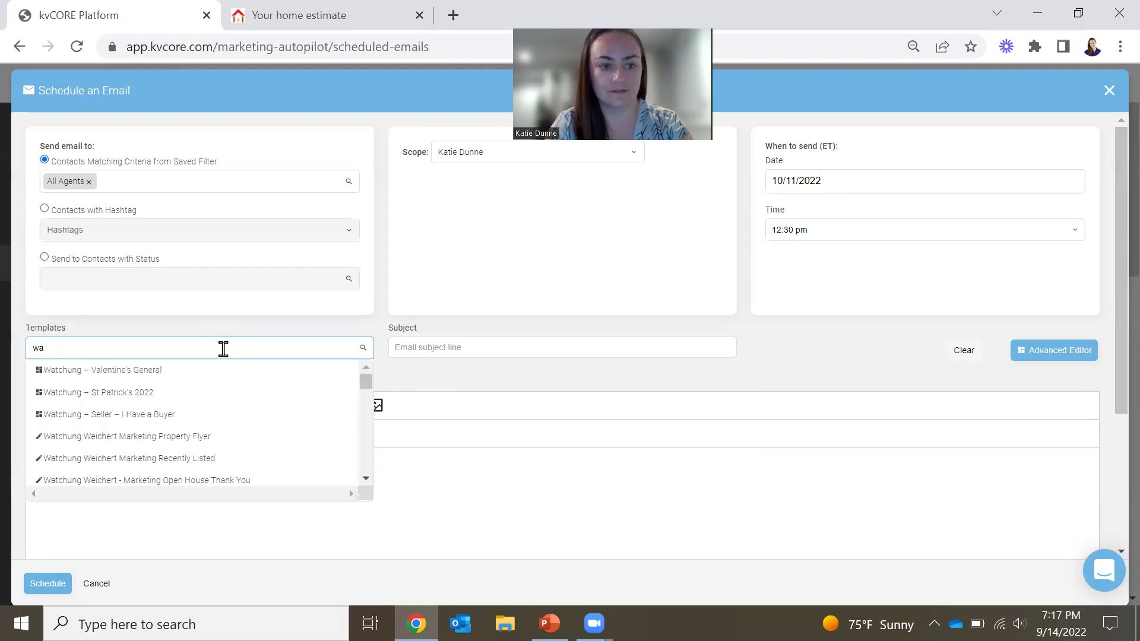
pyautogui.write('sept')
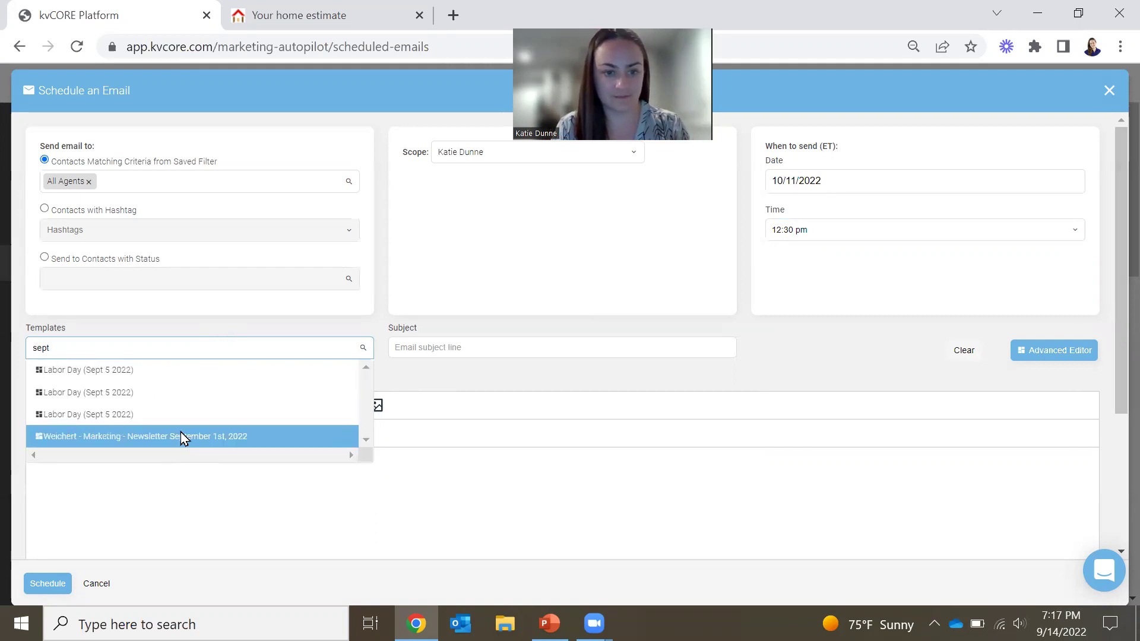
pyautogui.click(178, 438)
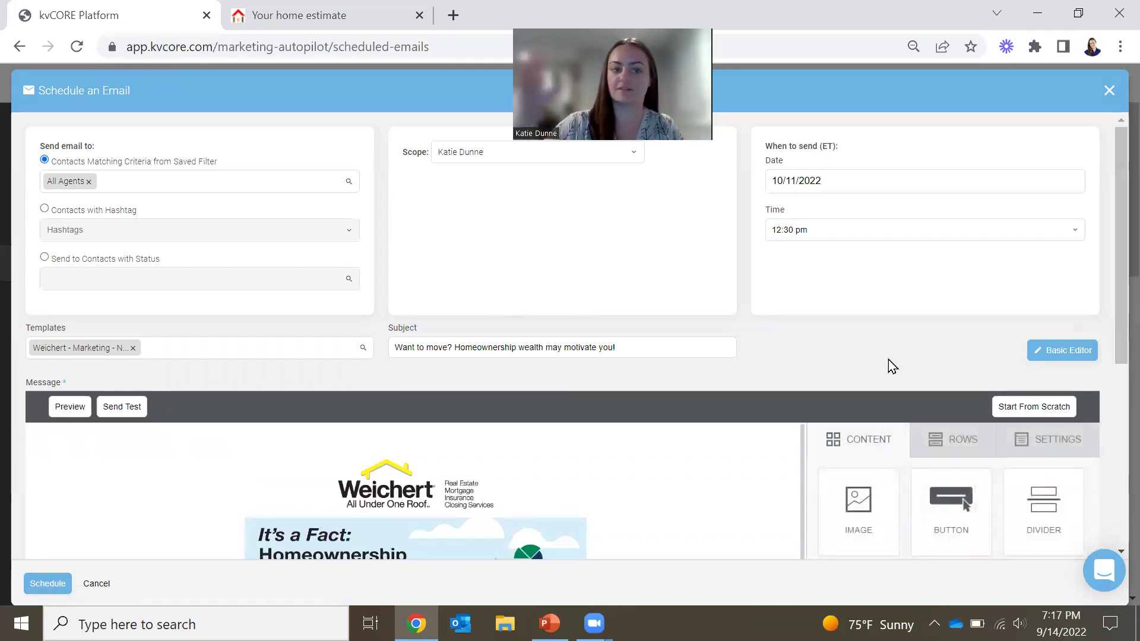
# - Review the newsletter message down to the agent signature merge fields and schedule the email
pyautogui.scroll(-6, 496, 389)
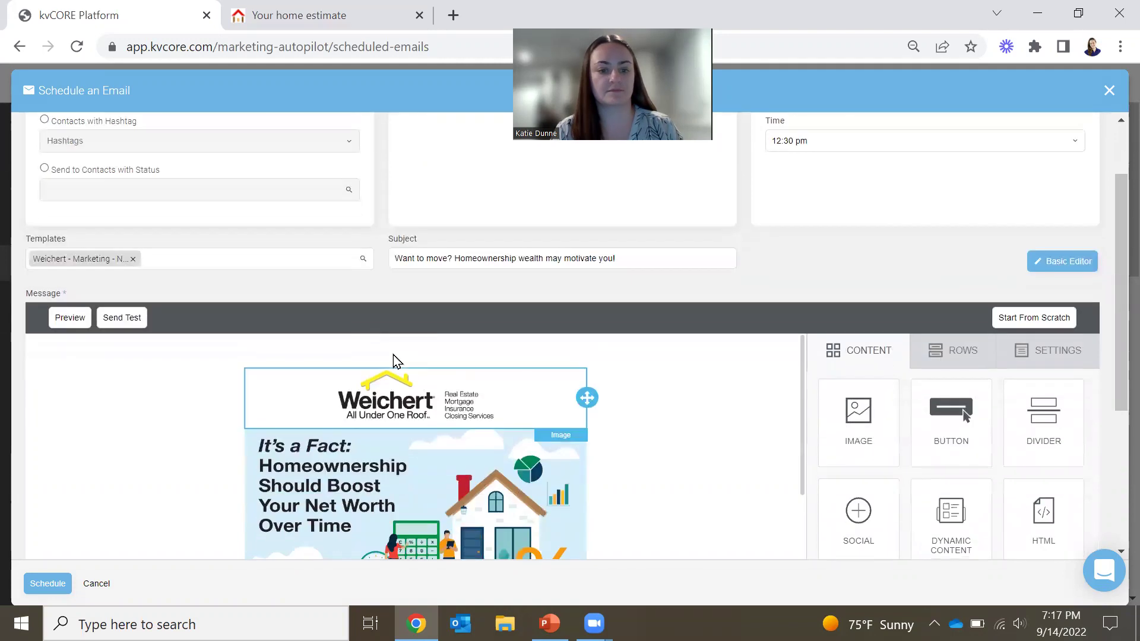
pyautogui.scroll(-5, 448, 372)
pyautogui.click(477, 342)
pyautogui.scroll(-4, 476, 342)
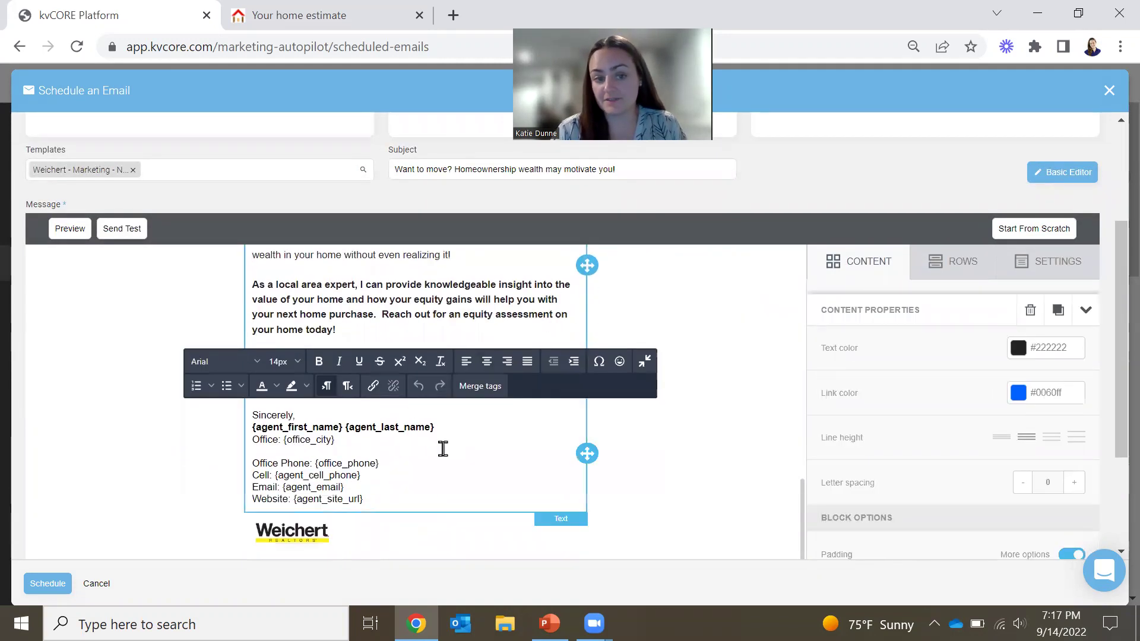
pyautogui.scroll(12, 317, 323)
pyautogui.scroll(-2, 356, 415)
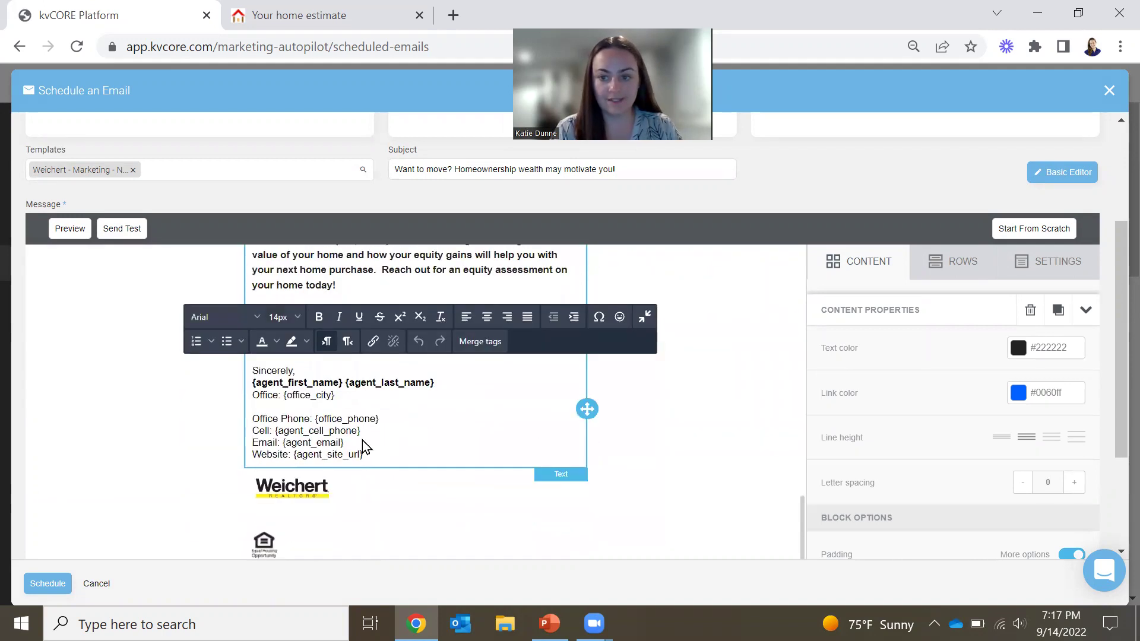
pyautogui.click(54, 584)
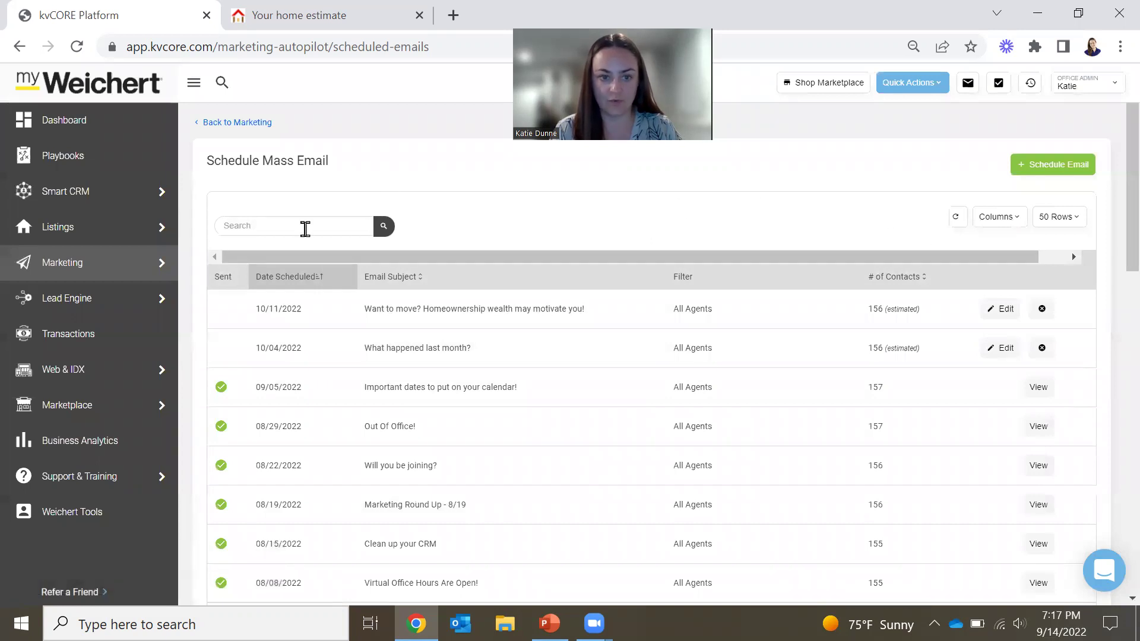
# - Open the email templates under Smart Campaigns in the Marketing area and search them for "newsletter"
pyautogui.click(51, 263)
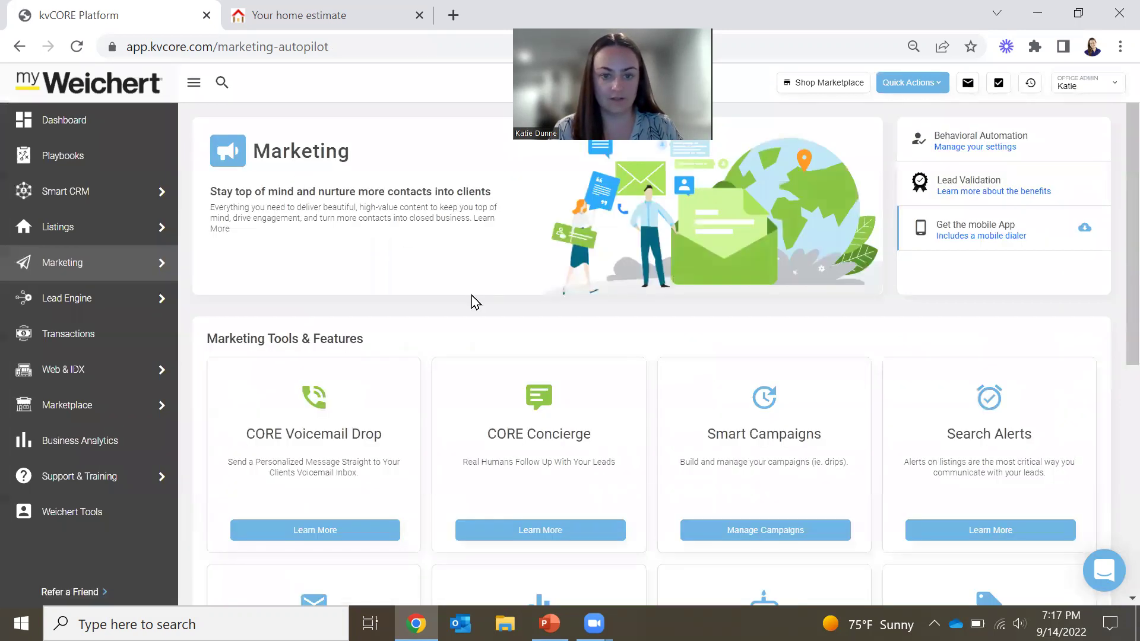
pyautogui.scroll(-4, 936, 447)
pyautogui.click(766, 266)
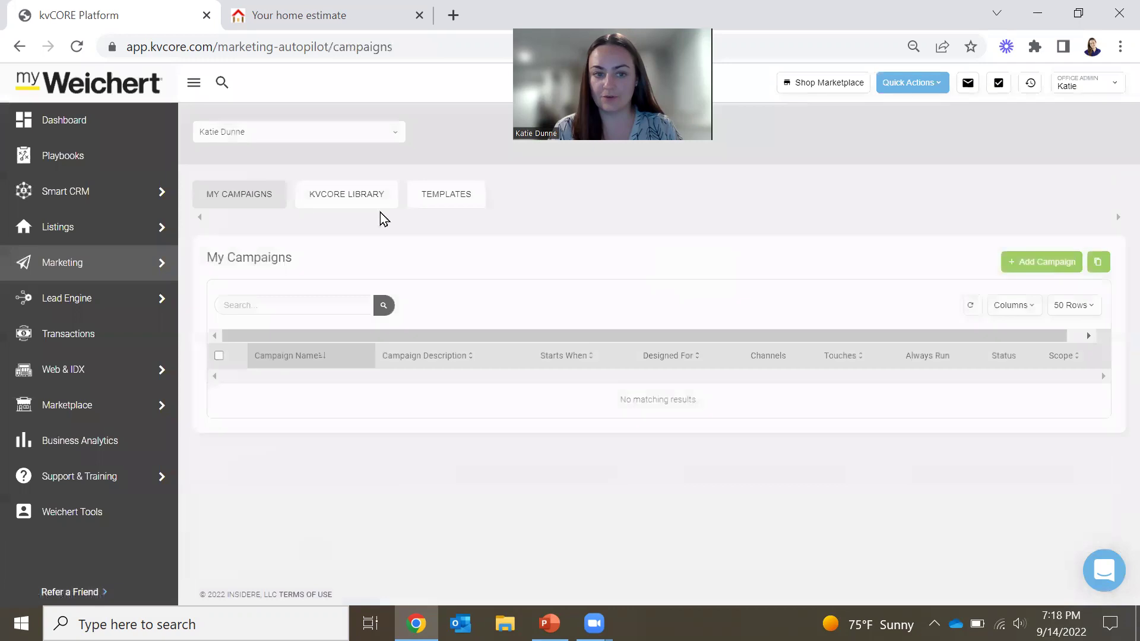
pyautogui.click(445, 203)
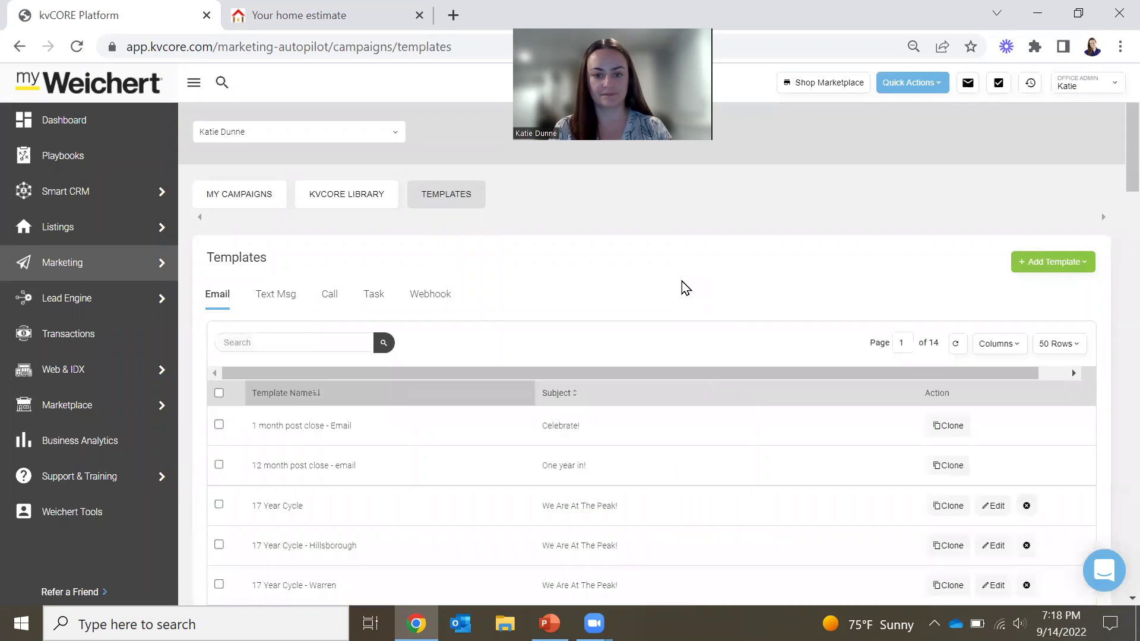
pyautogui.click(285, 343)
pyautogui.write('newsletter')
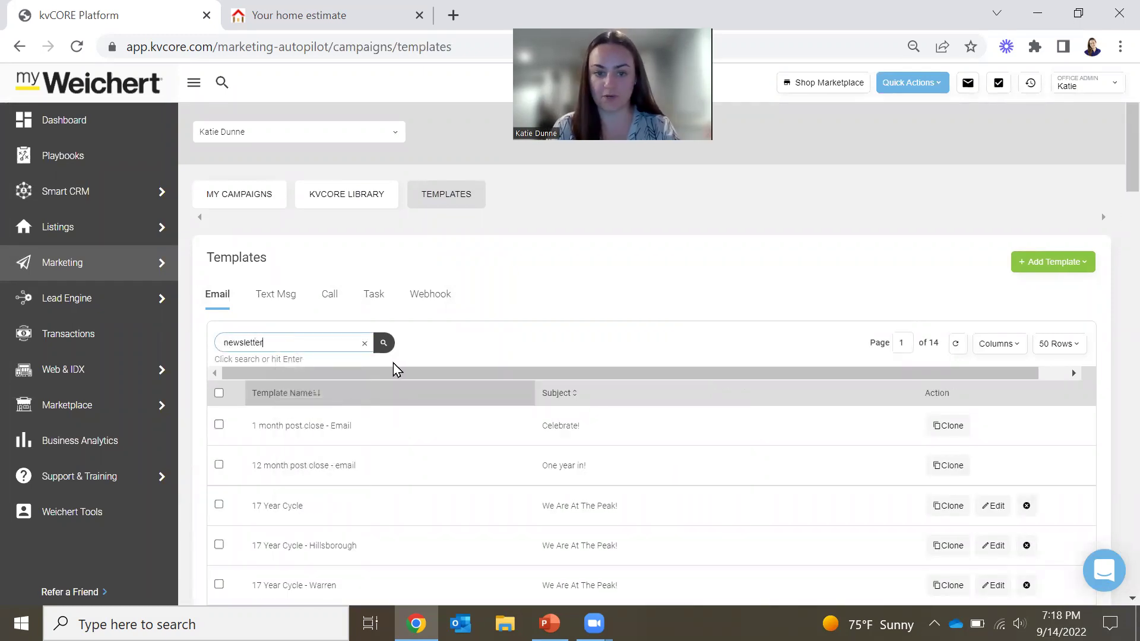
pyautogui.press('Return')
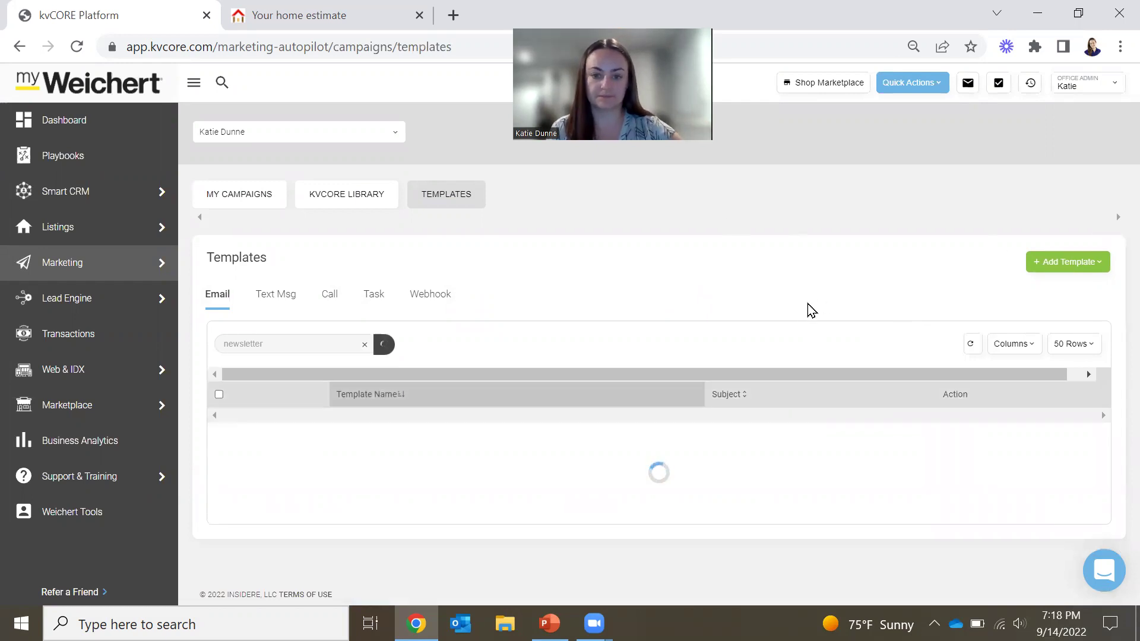
# - Browse the newsletter templates, examining the dates and subjects of the Weichert - Marketing newsletters
pyautogui.scroll(-1, 748, 350)
pyautogui.scroll(-12, 713, 365)
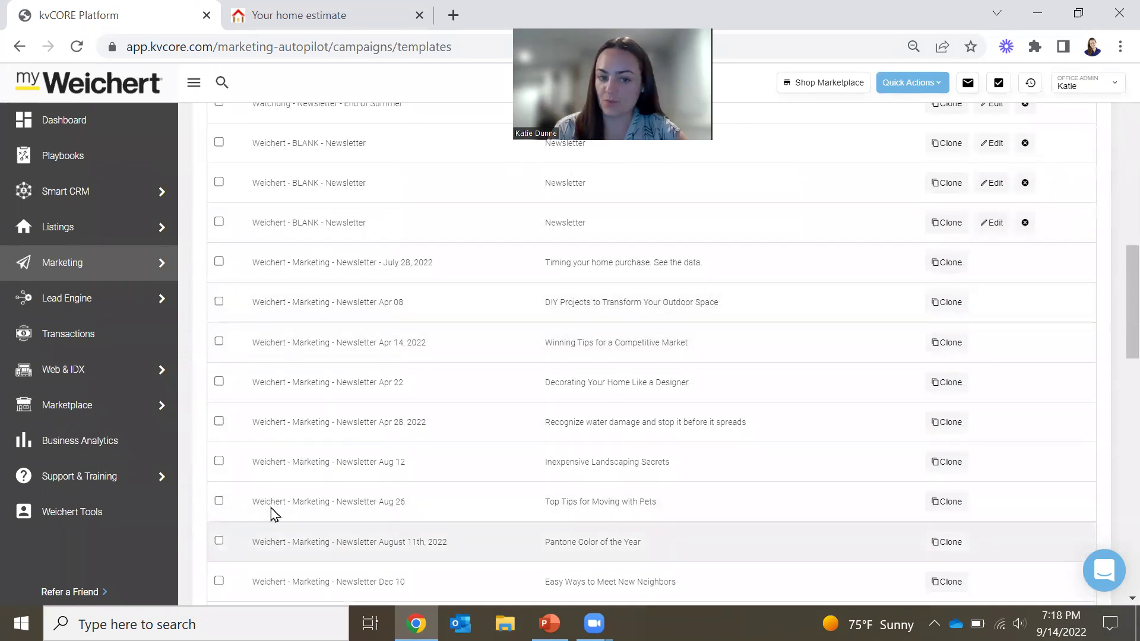
pyautogui.scroll(6, 338, 275)
pyautogui.scroll(-7, 374, 359)
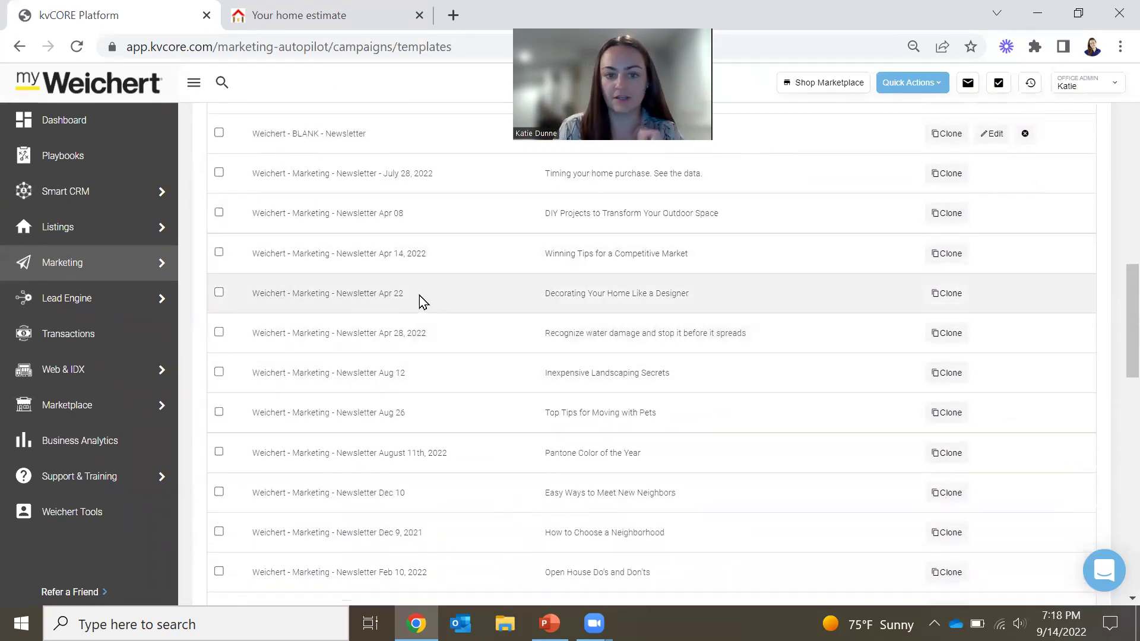
pyautogui.click(425, 295)
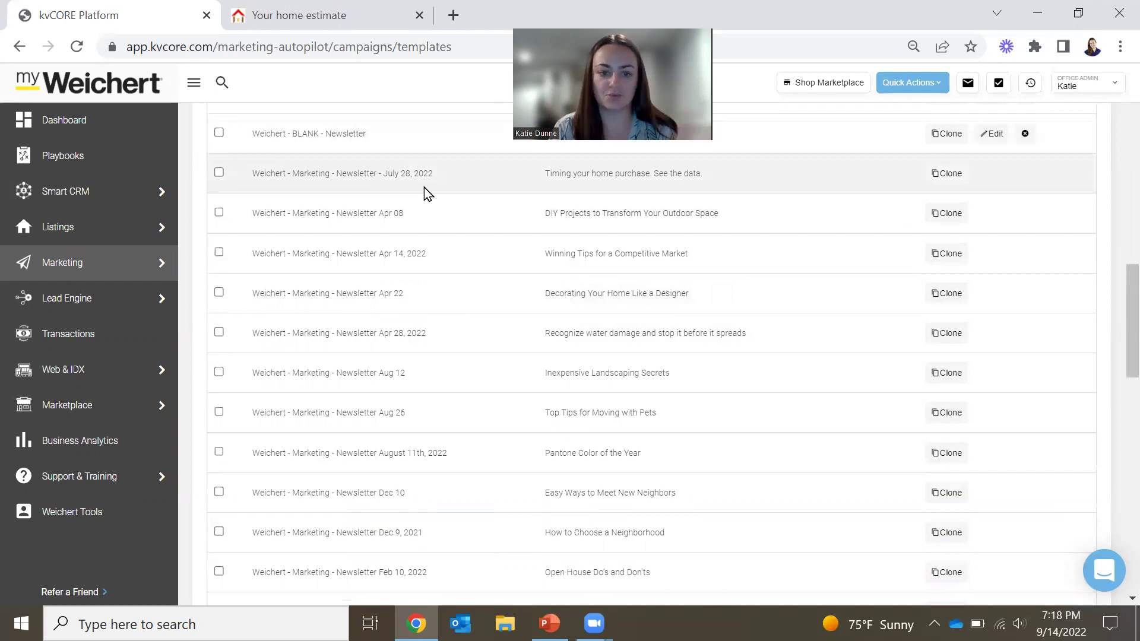
pyautogui.scroll(-4, 451, 327)
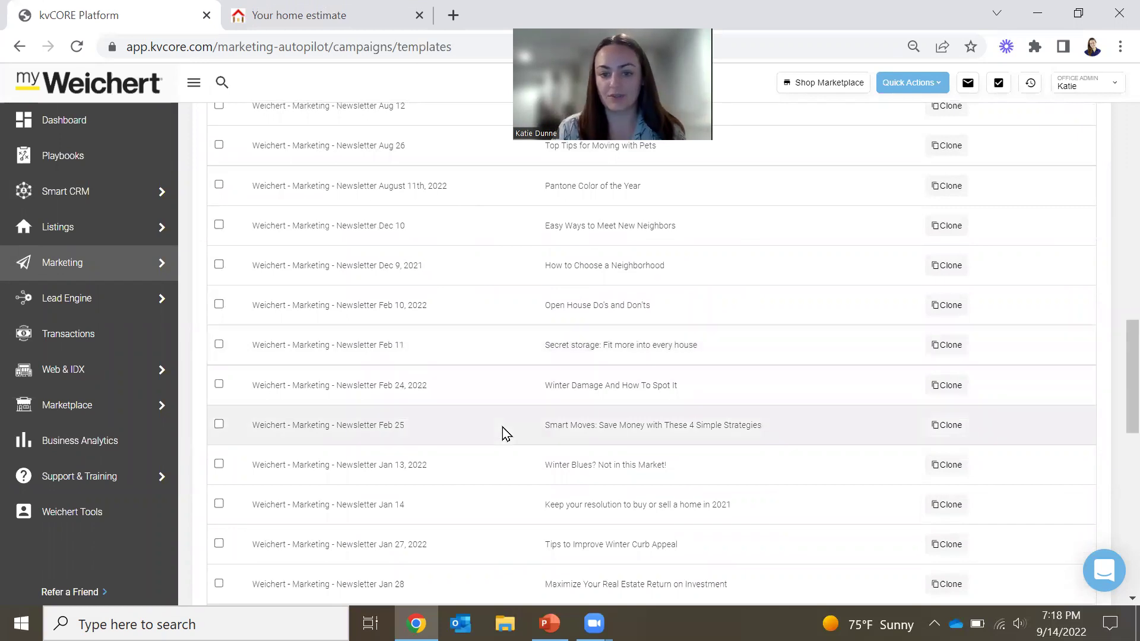
pyautogui.scroll(-3, 449, 348)
pyautogui.scroll(-2, 463, 356)
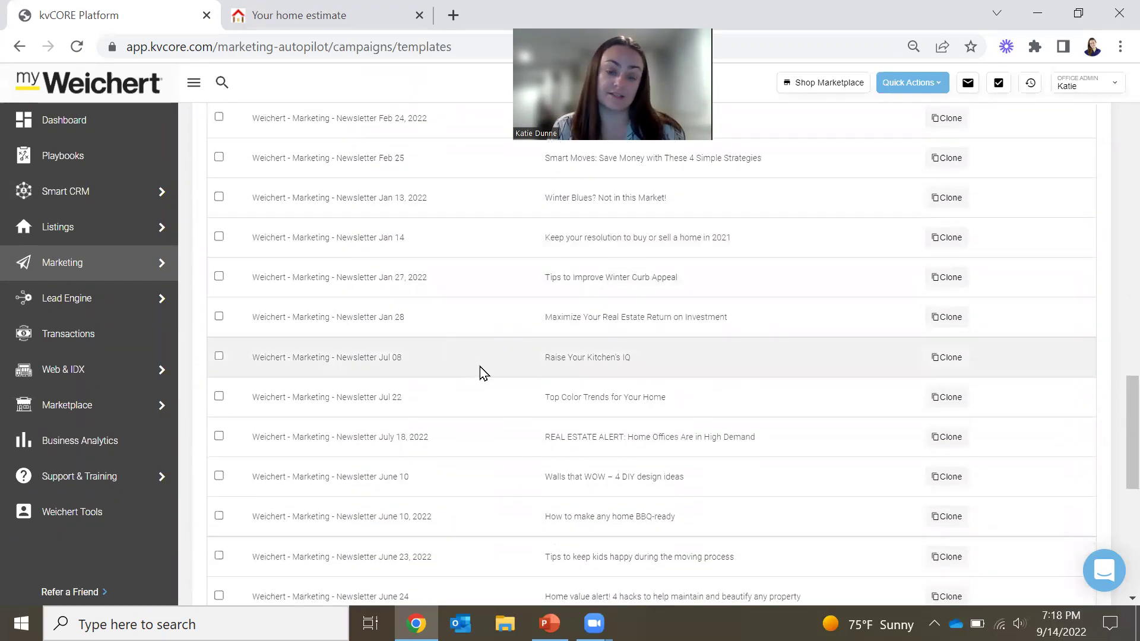
pyautogui.scroll(7, 487, 427)
pyautogui.scroll(15, 478, 444)
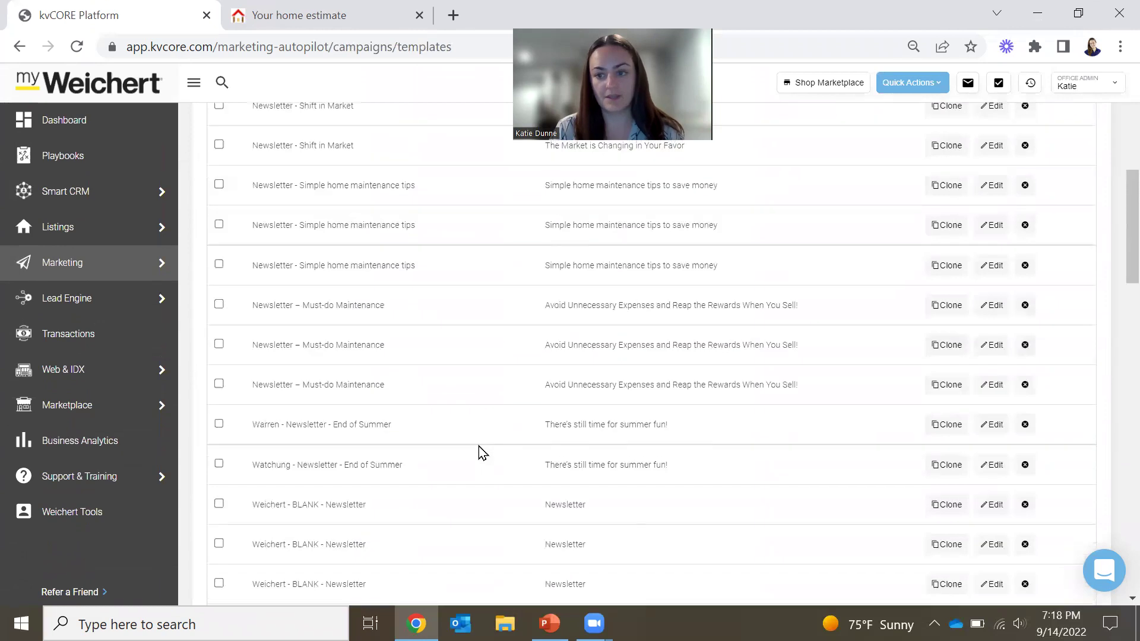
# - Search the email templates for "KD" and open the KD - Market Report template for editing
pyautogui.doubleClick(295, 340)
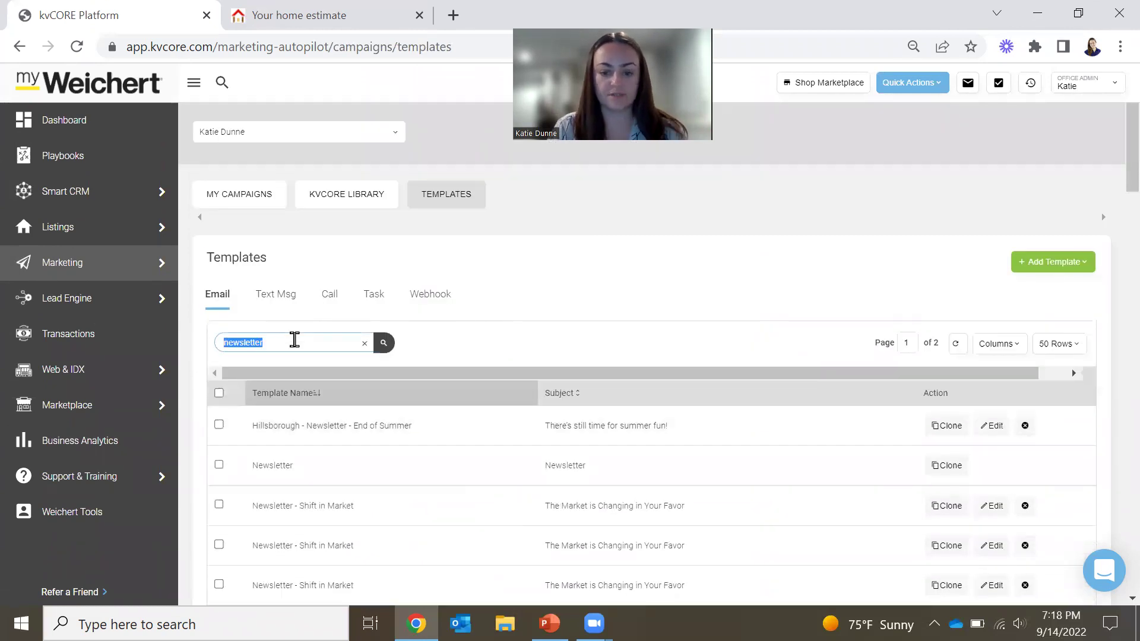
pyautogui.write('KD')
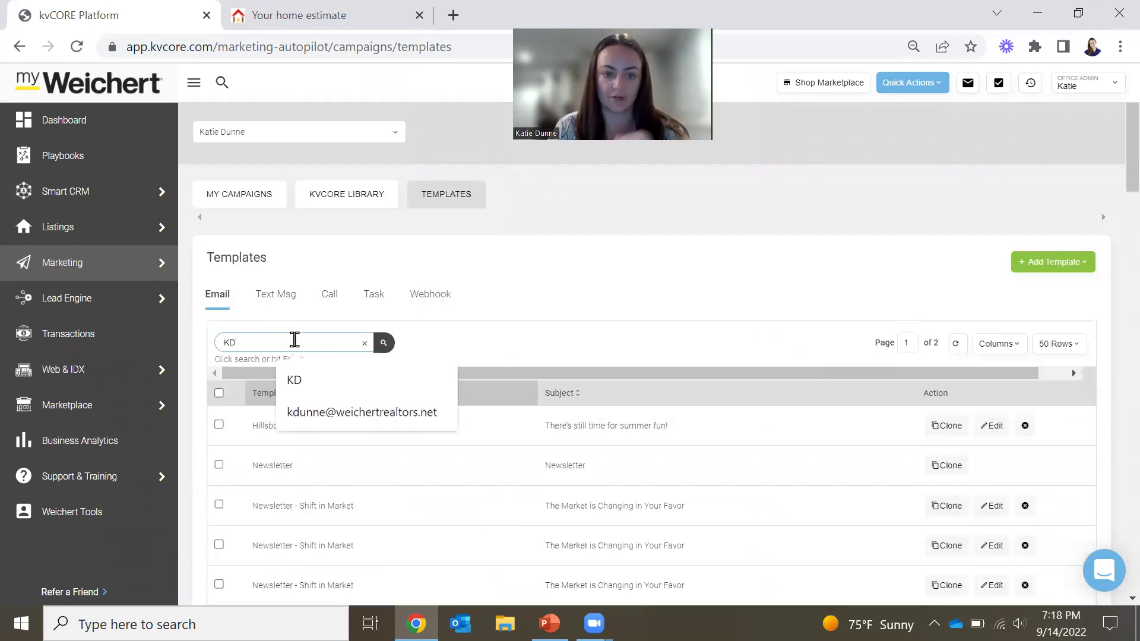
pyautogui.click(301, 382)
pyautogui.click(384, 343)
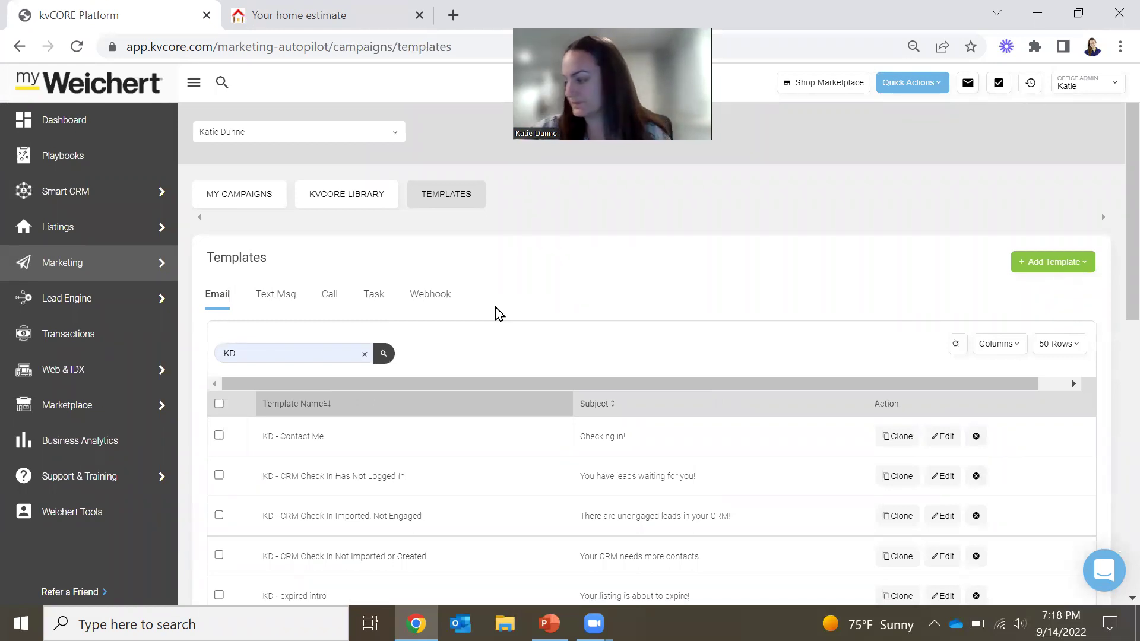
pyautogui.scroll(-8, 498, 312)
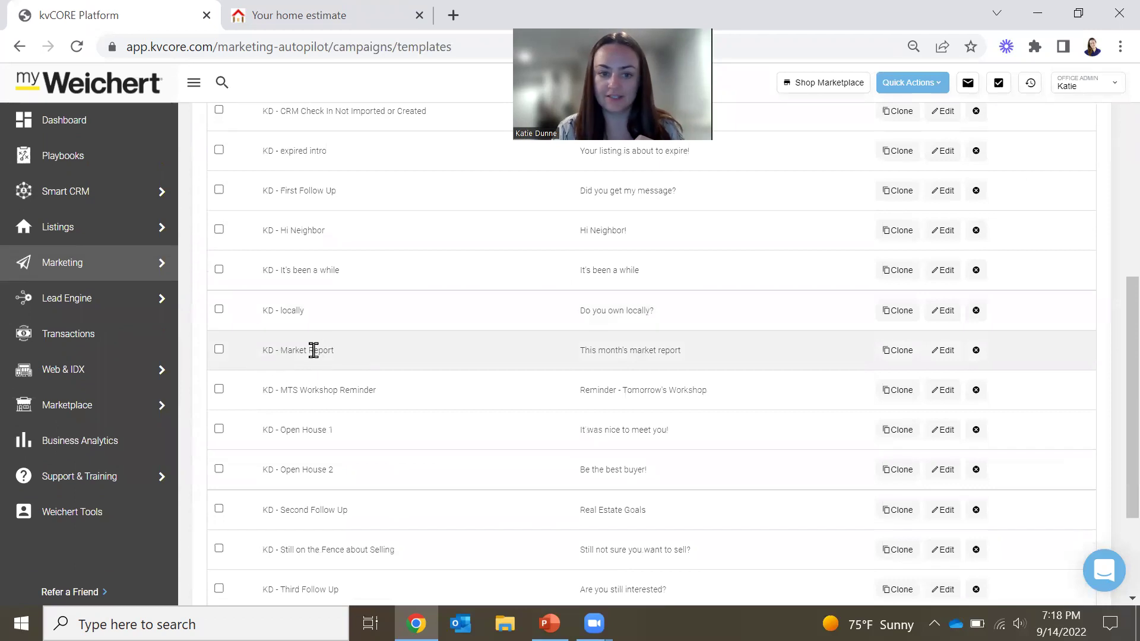
pyautogui.click(938, 353)
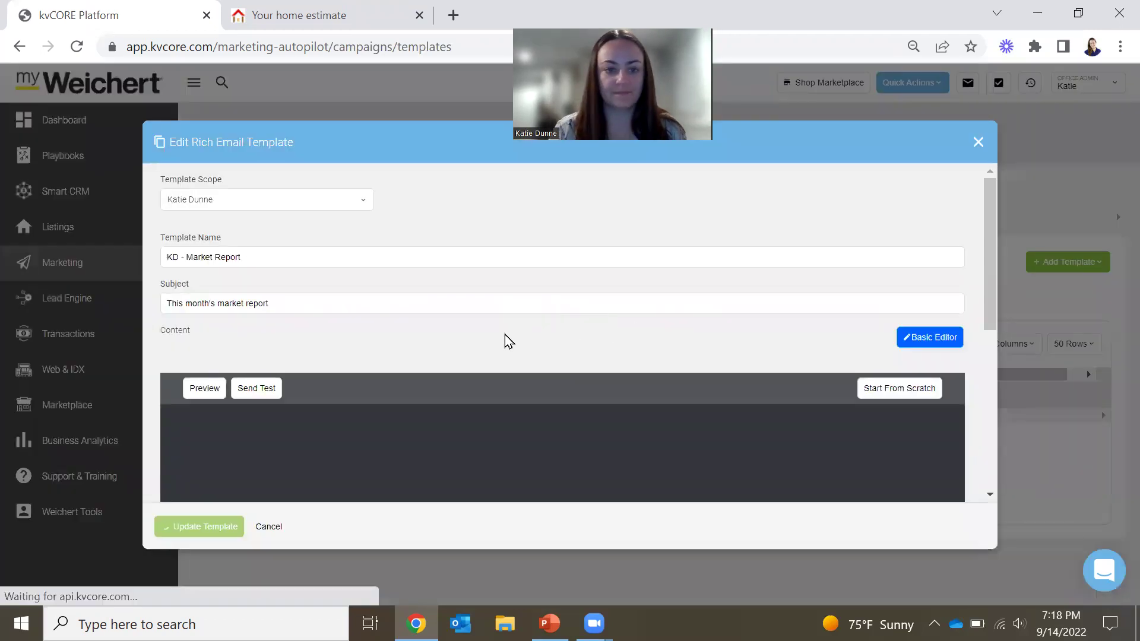
# - Review the KD - Market Report template's content from the Weichert logo and introductory text down to the report image
pyautogui.scroll(-3, 509, 342)
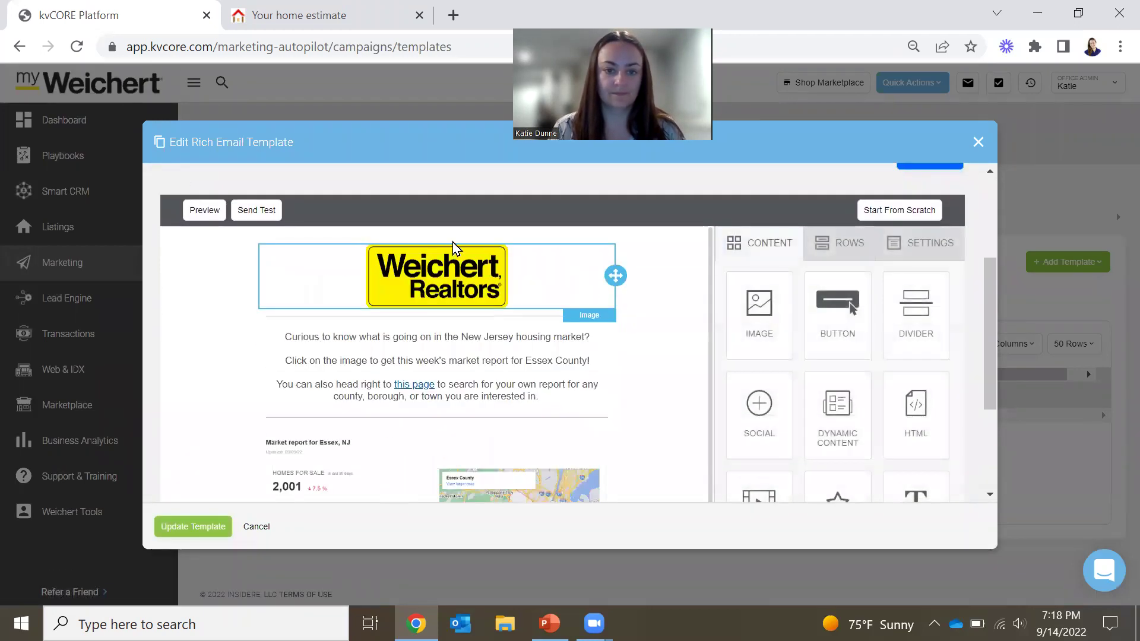
pyautogui.scroll(3, 305, 221)
pyautogui.scroll(-3, 349, 222)
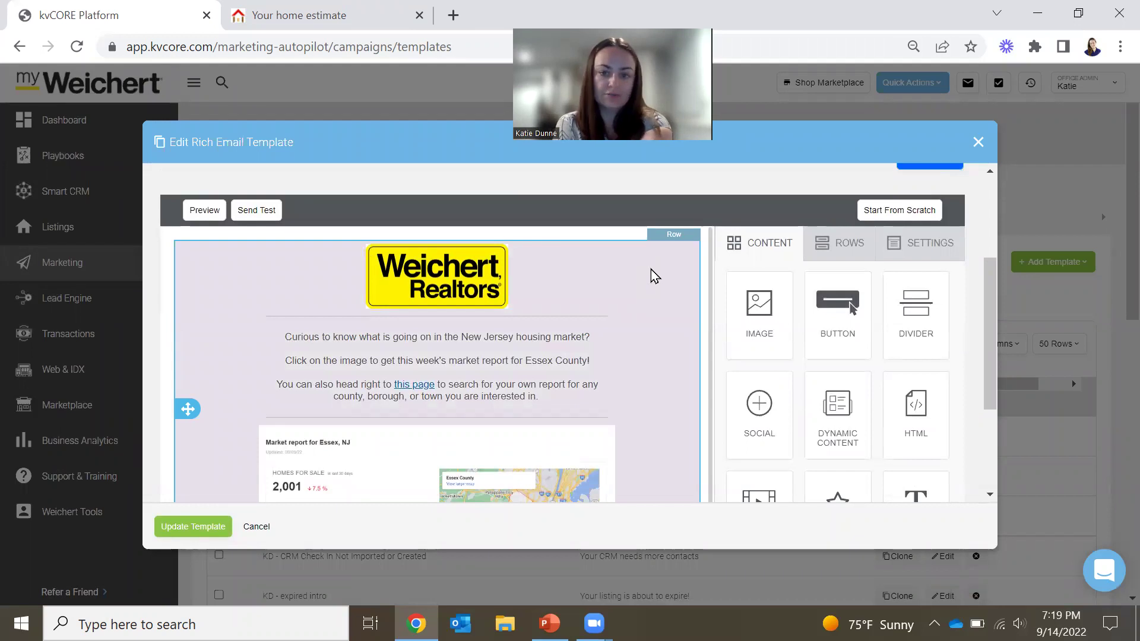
pyautogui.scroll(-1, 653, 270)
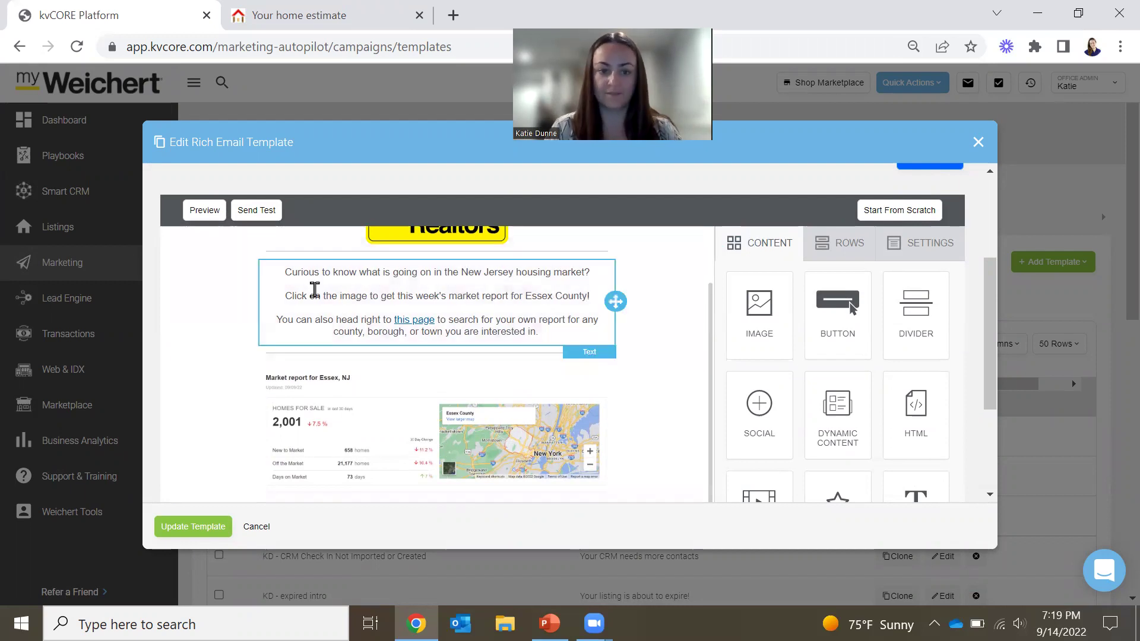
pyautogui.click(417, 316)
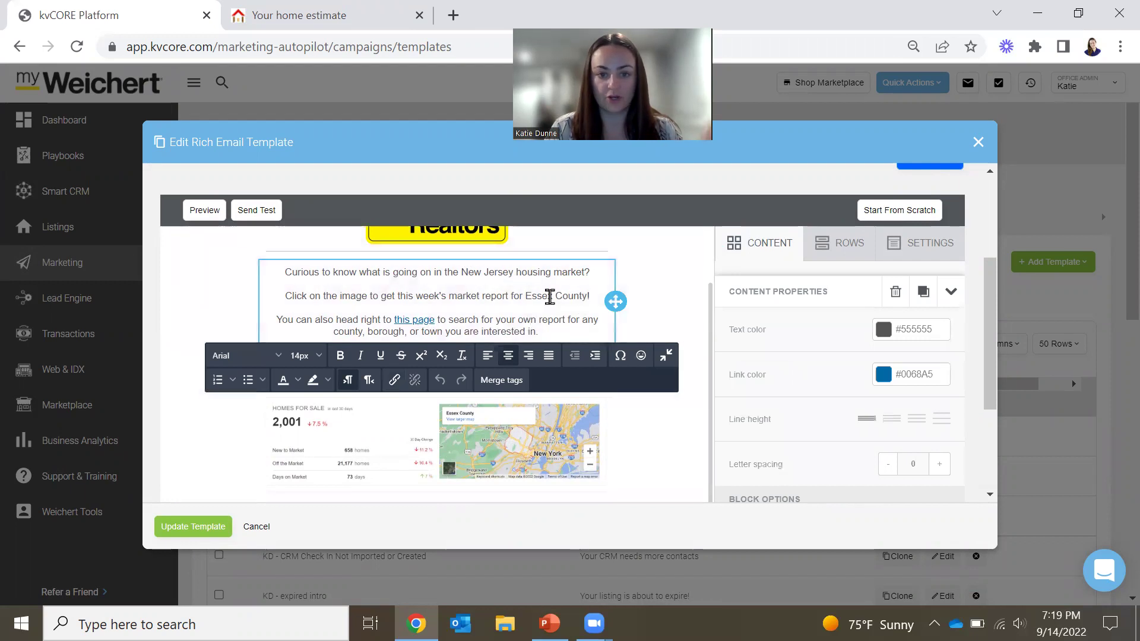
pyautogui.scroll(-2, 550, 297)
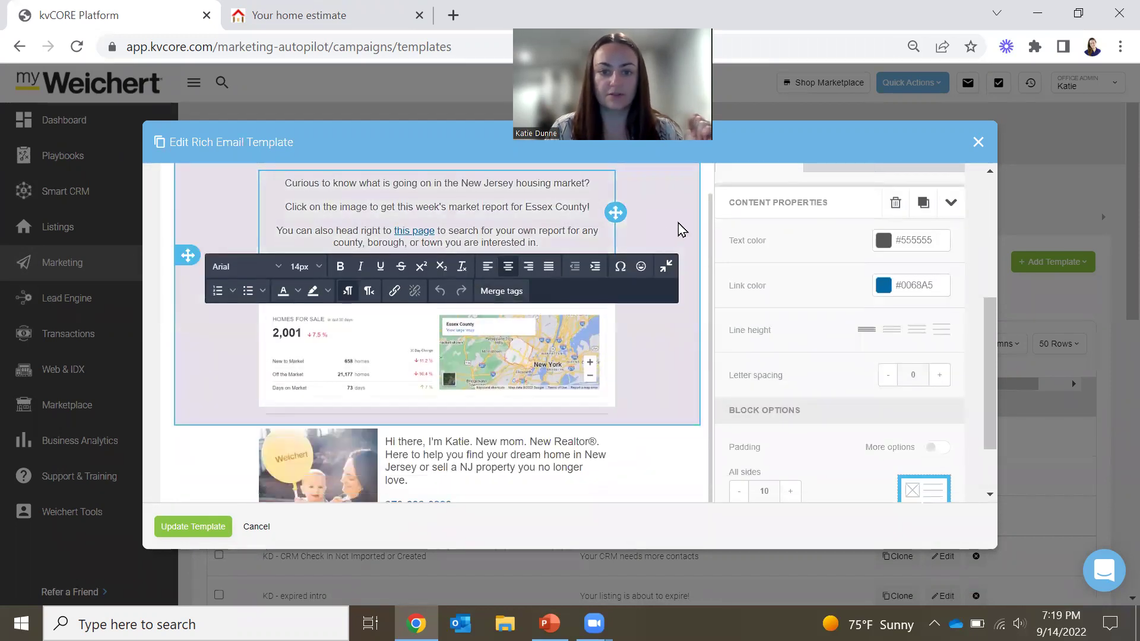
pyautogui.click(681, 230)
pyautogui.scroll(-1, 659, 275)
pyautogui.scroll(1, 622, 308)
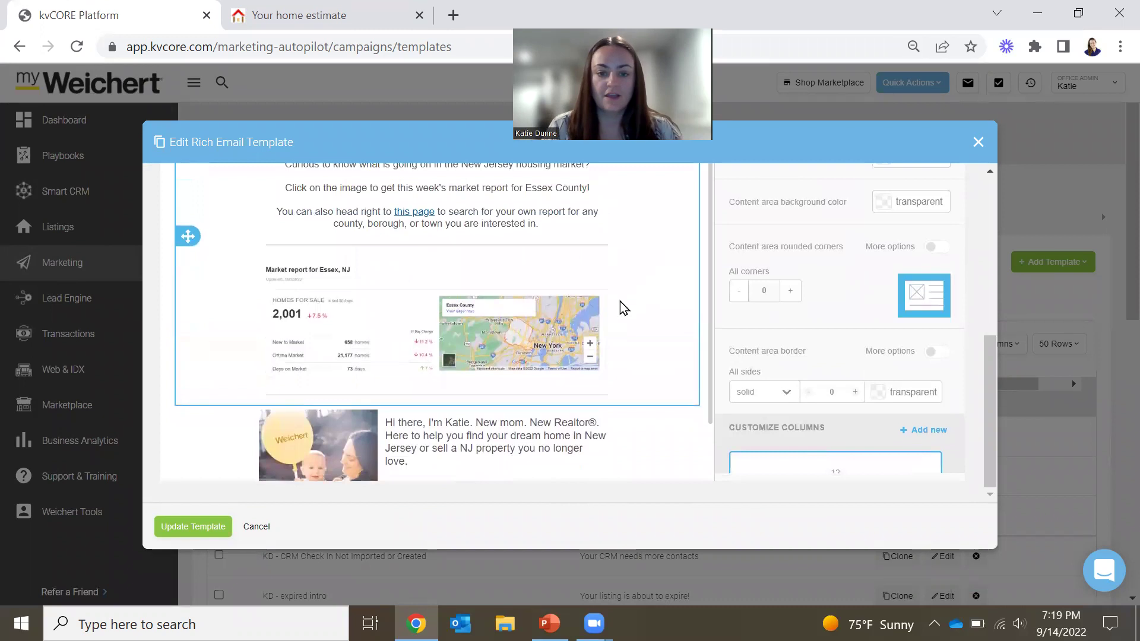
# - Check the web page link of the Essex market report image and open that URL in a new browser tab
pyautogui.click(407, 307)
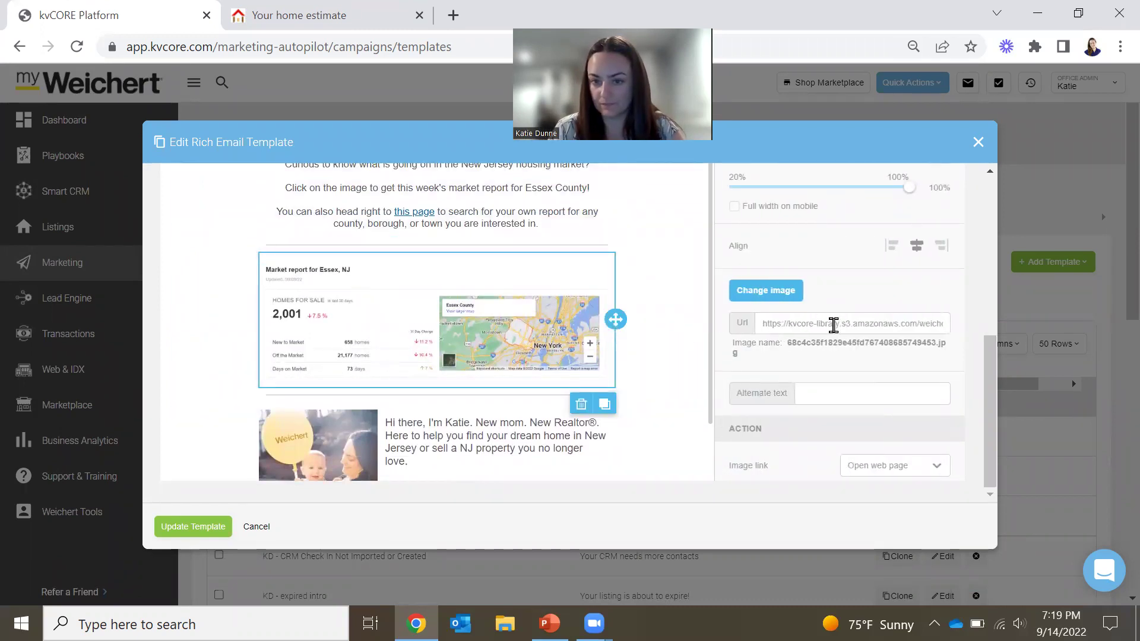
pyautogui.scroll(-2, 837, 333)
pyautogui.scroll(-2, 843, 324)
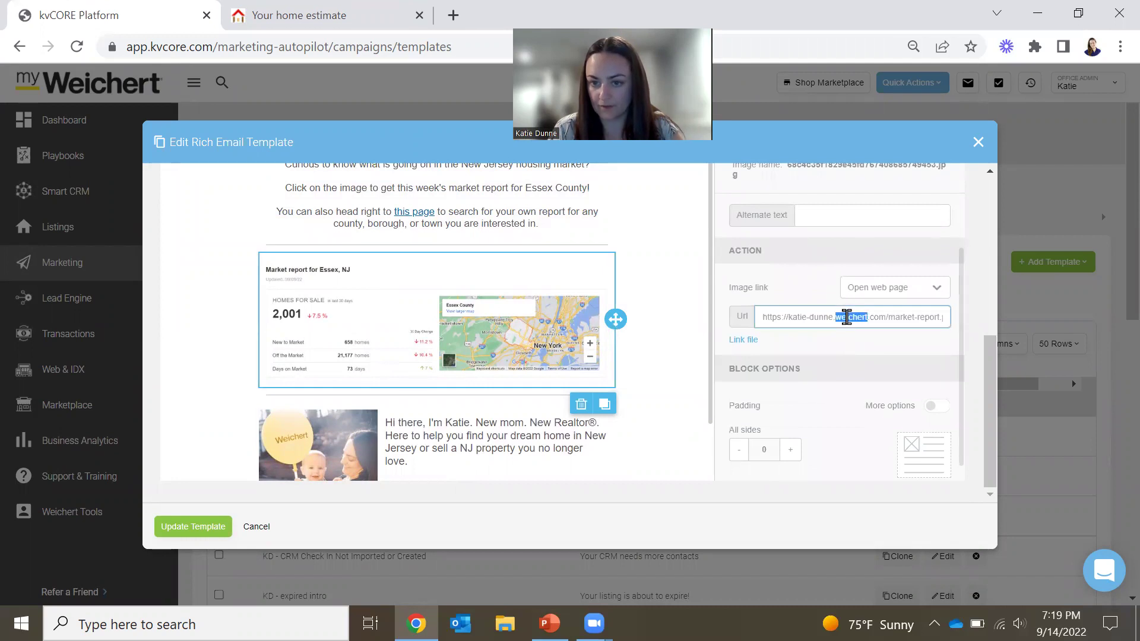
pyautogui.tripleClick(846, 317)
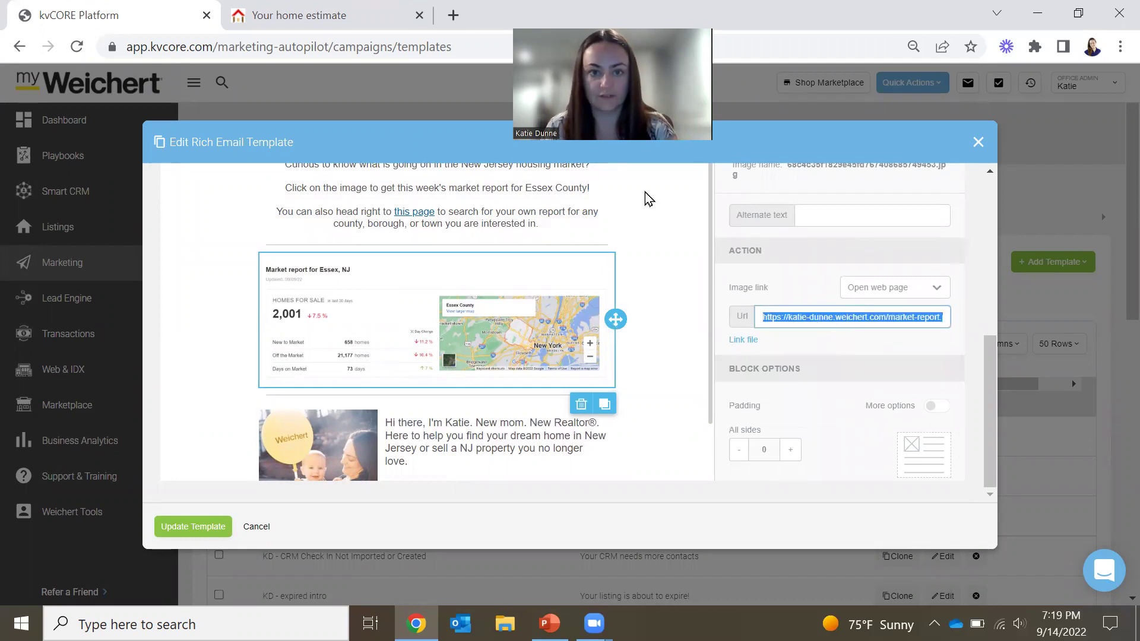
pyautogui.click(452, 15)
pyautogui.write('https://katie-dunne.weichert.com/market-report.php?area=county:essex&state=nj')
pyautogui.press('Return')
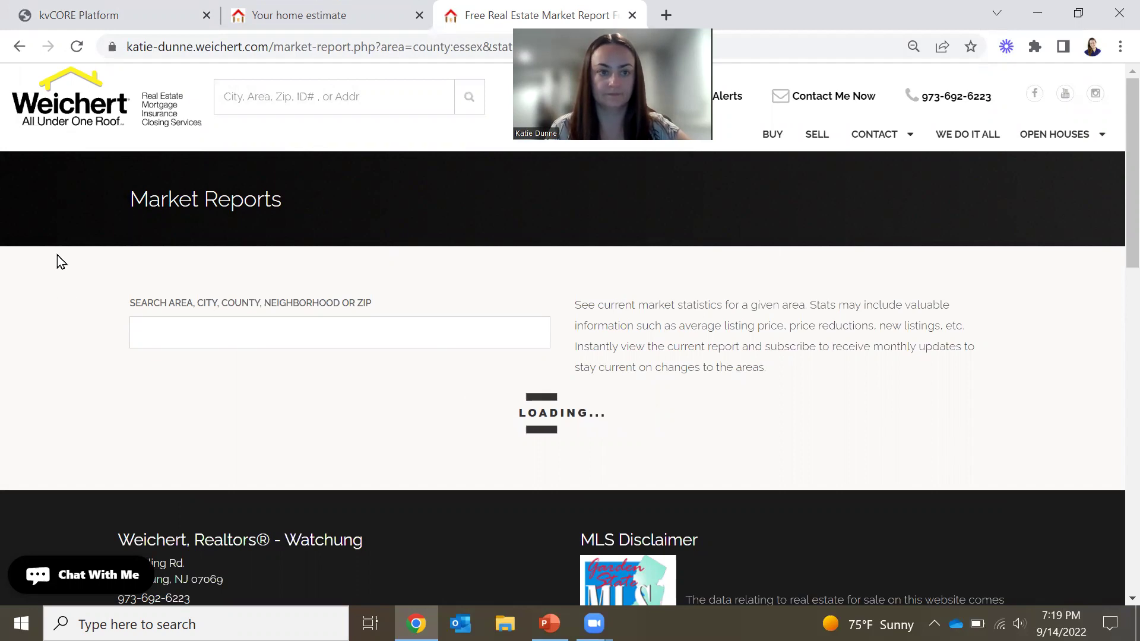
# - Examine the Essex, NJ market report, including its update date and the homes for sale and average price sections
pyautogui.scroll(-3, 519, 356)
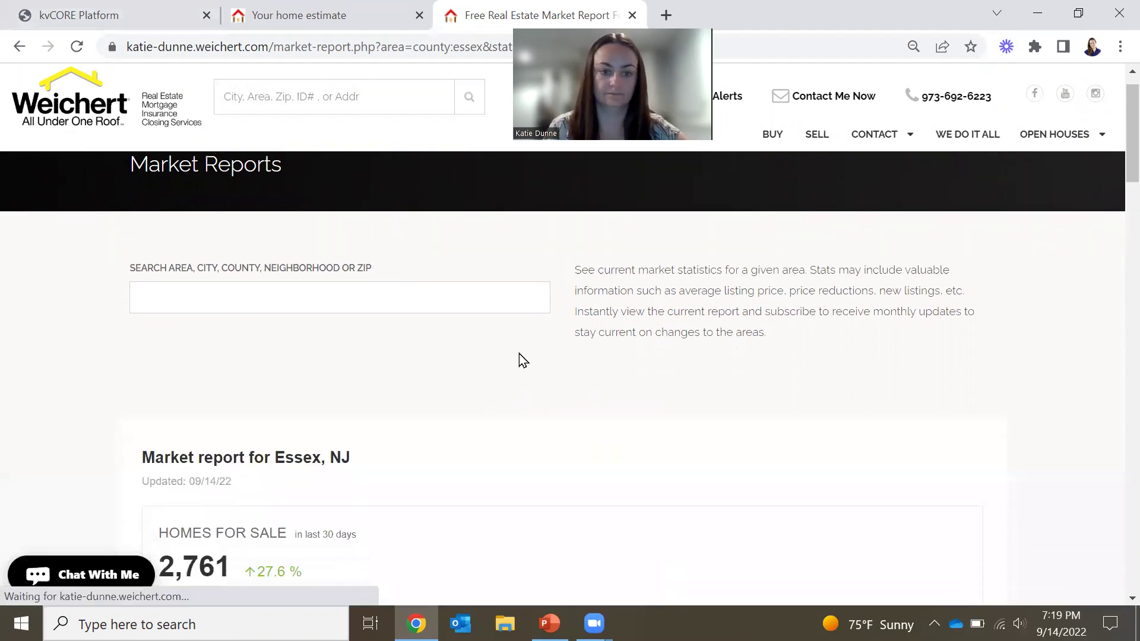
pyautogui.scroll(-3, 489, 313)
pyautogui.scroll(2, 295, 244)
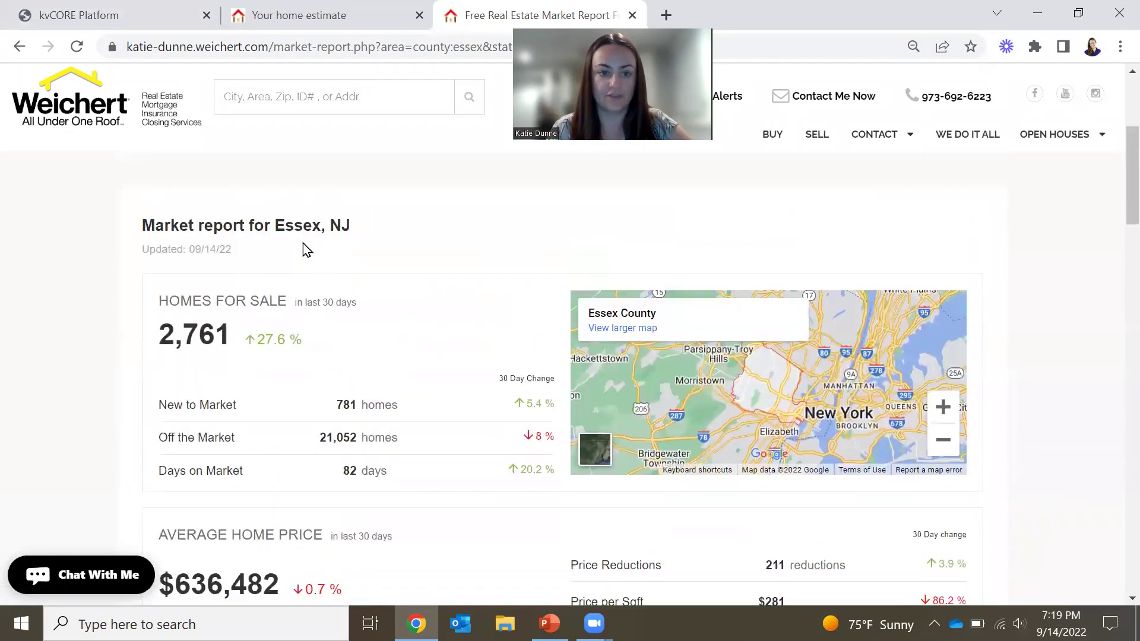
pyautogui.moveTo(140, 233); pyautogui.dragTo(412, 247)
pyautogui.click(454, 290)
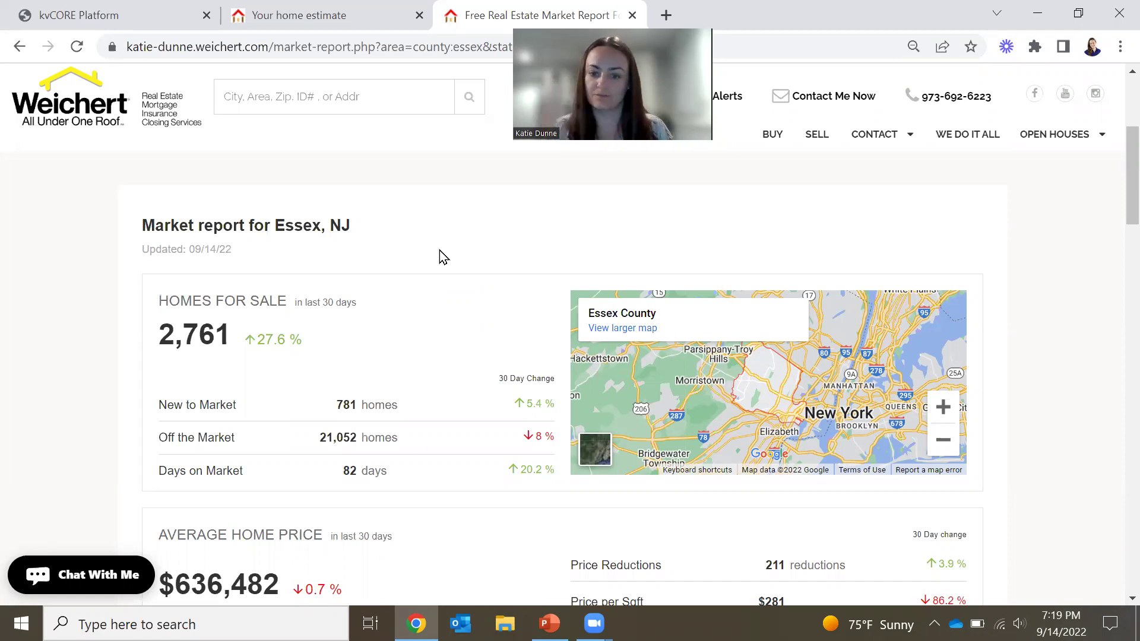
pyautogui.scroll(-5, 442, 257)
pyautogui.scroll(8, 468, 323)
# - Return to the template in kvCORE, open the link settings of "this page" in the introductory text and copy its URL
pyautogui.click(132, 15)
pyautogui.scroll(2, 425, 272)
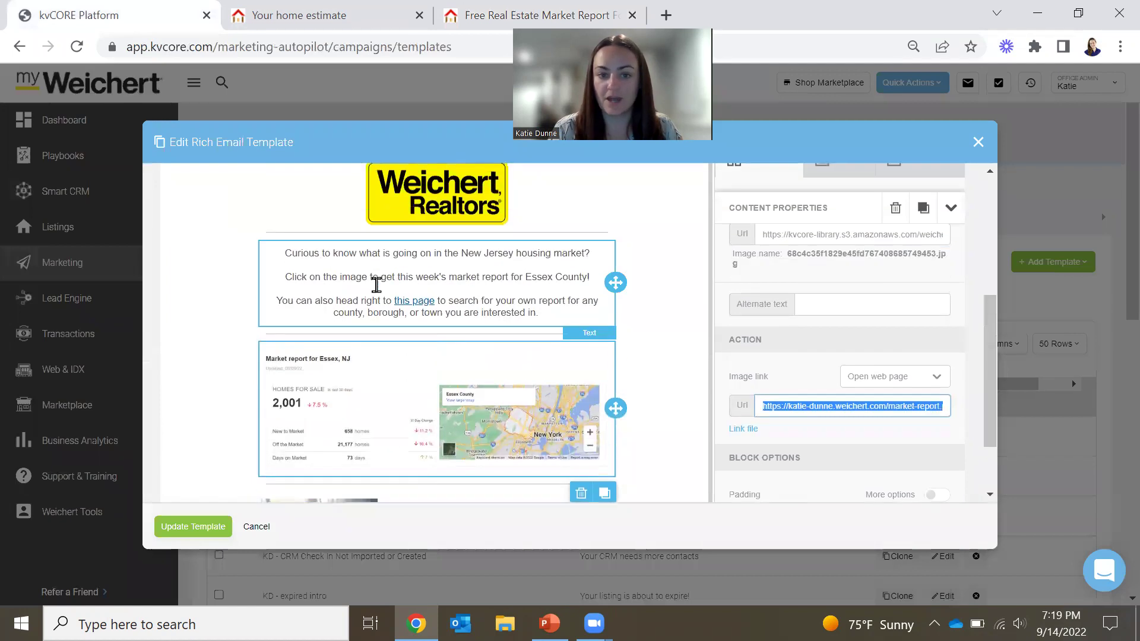
pyautogui.click(411, 301)
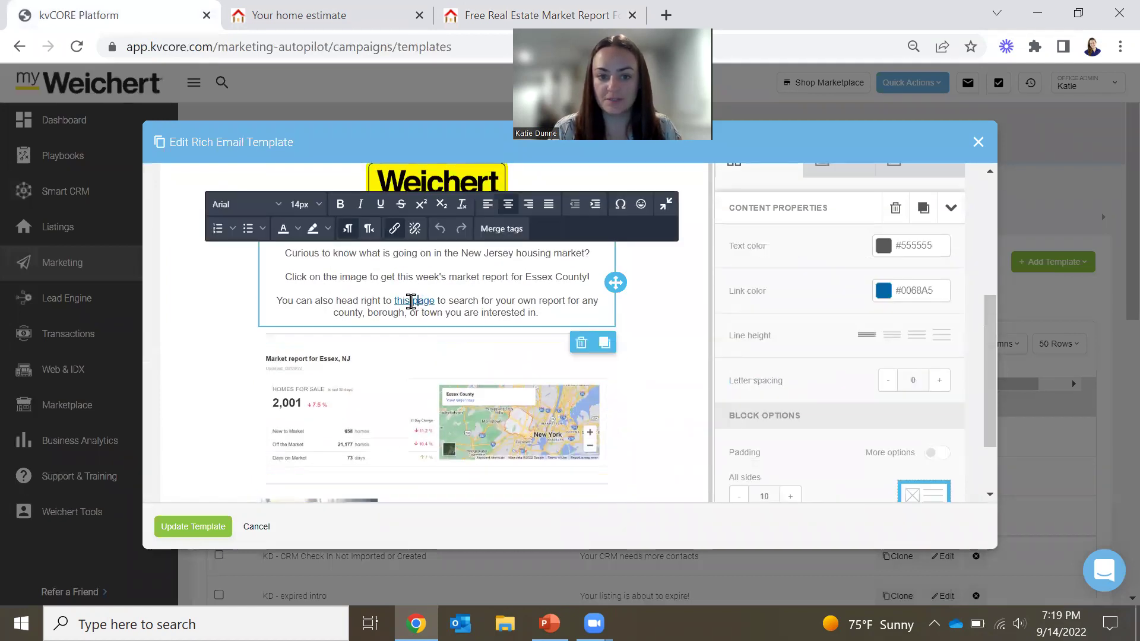
pyautogui.click(394, 229)
pyautogui.tripleClick(593, 294)
pyautogui.hotkey('ctrl', 'c')
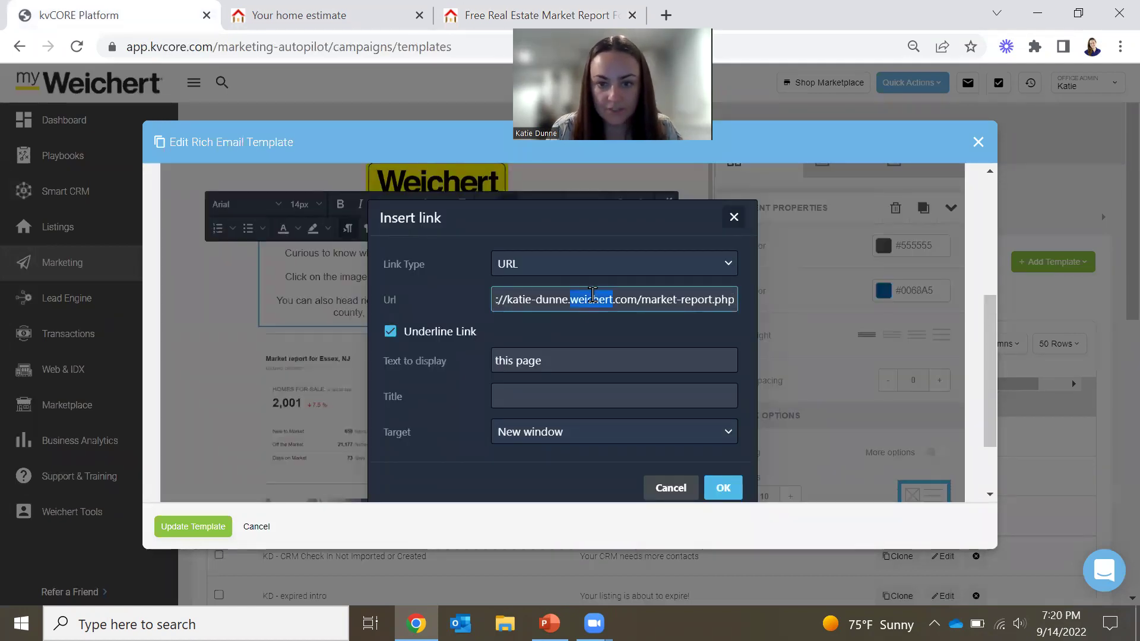
# - Switch to the browser tab with the Essex report and load the copied general market report URL there
pyautogui.click(604, 18)
pyautogui.tripleClick(381, 44)
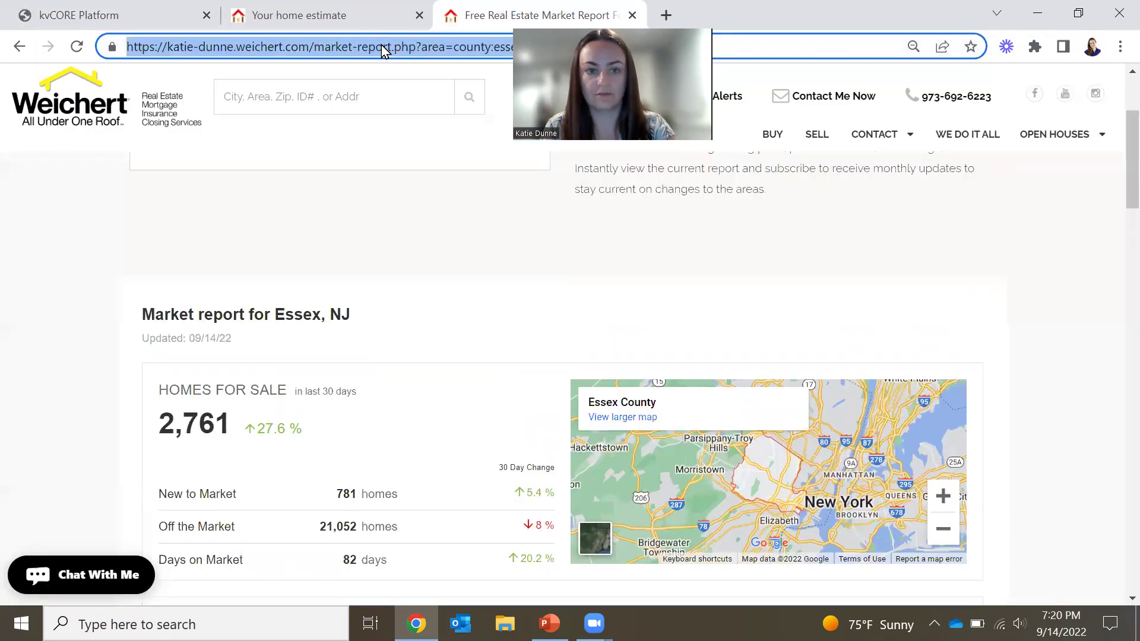
pyautogui.hotkey('ctrl', 'v')
pyautogui.press('Return')
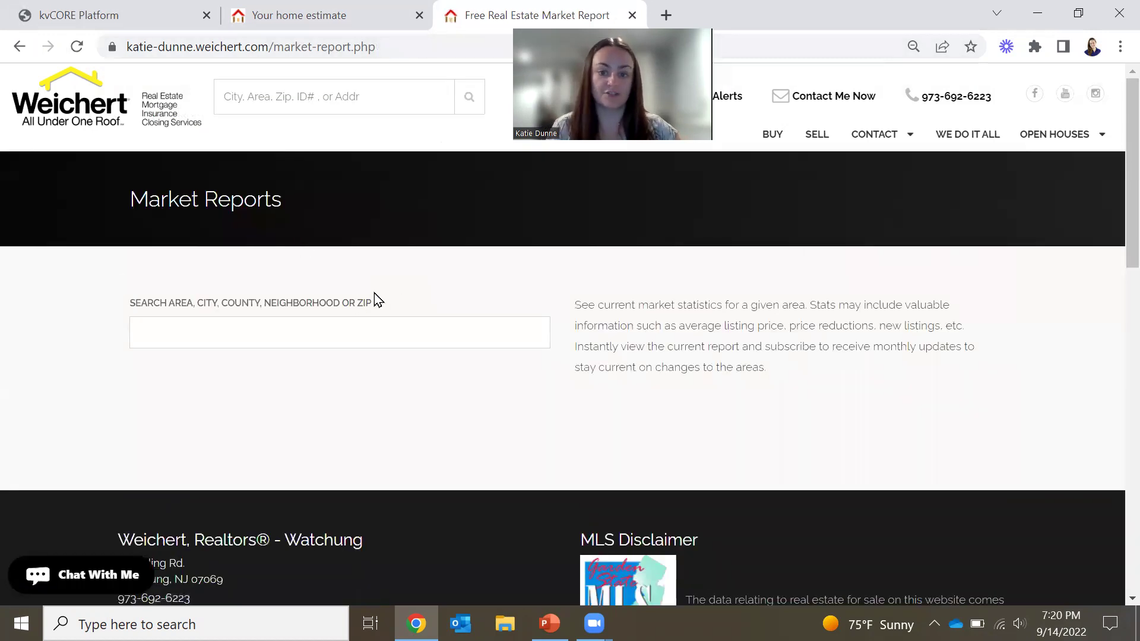
# - Search the Market Reports page for "hillsborough" and clear the search field
pyautogui.click(325, 338)
pyautogui.write('hills')
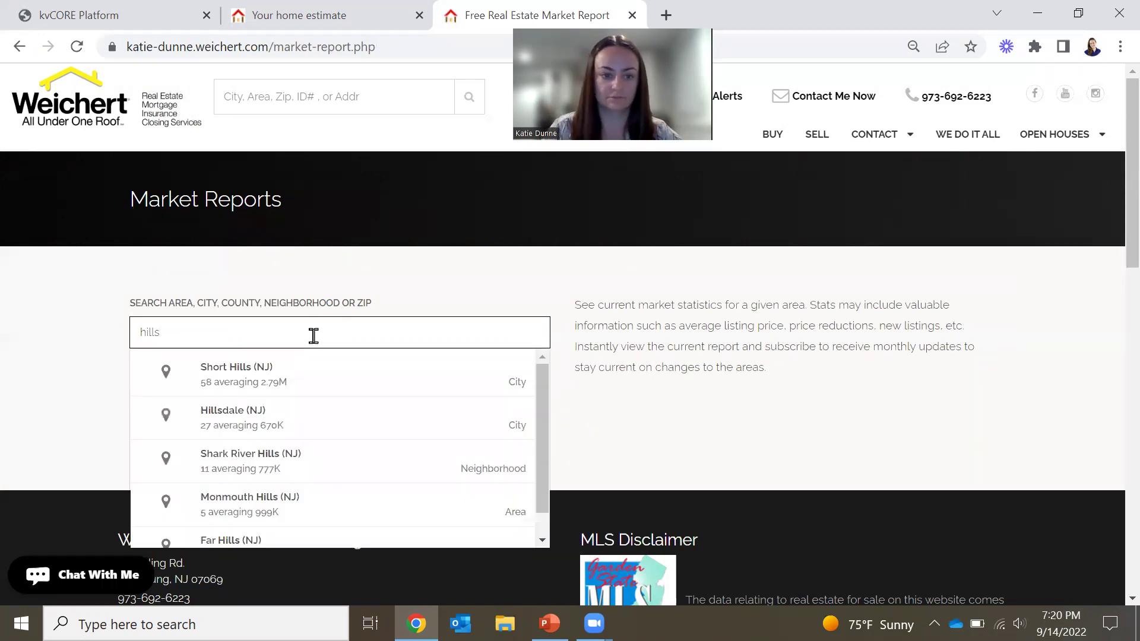
pyautogui.write('b')
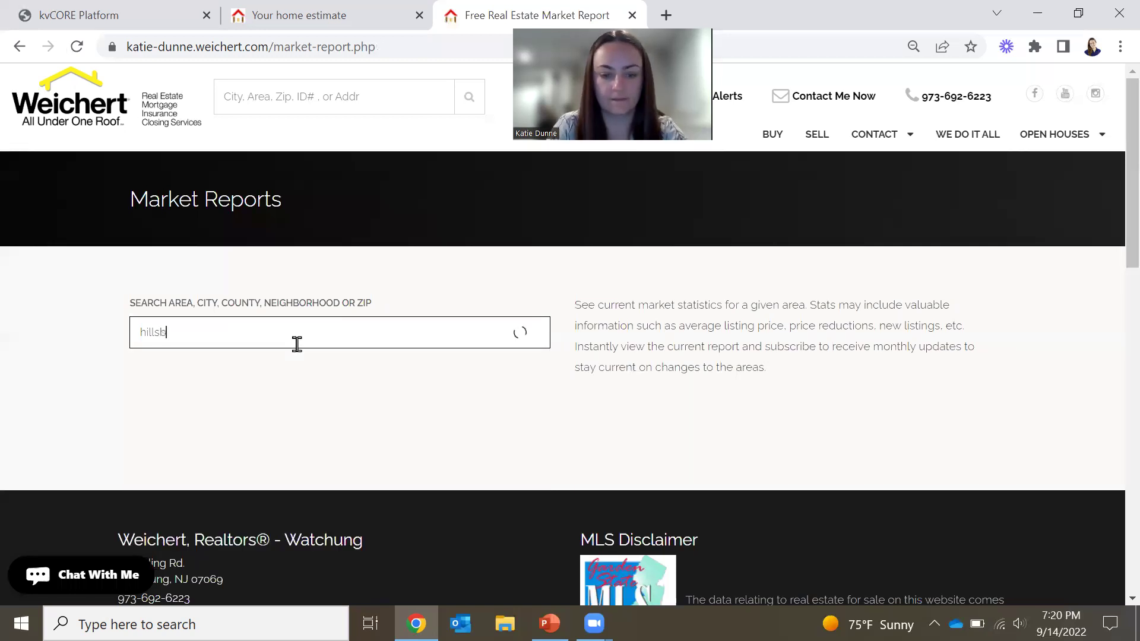
pyautogui.press('BackSpace')
pyautogui.press('BackSpace')
pyautogui.write('crest')
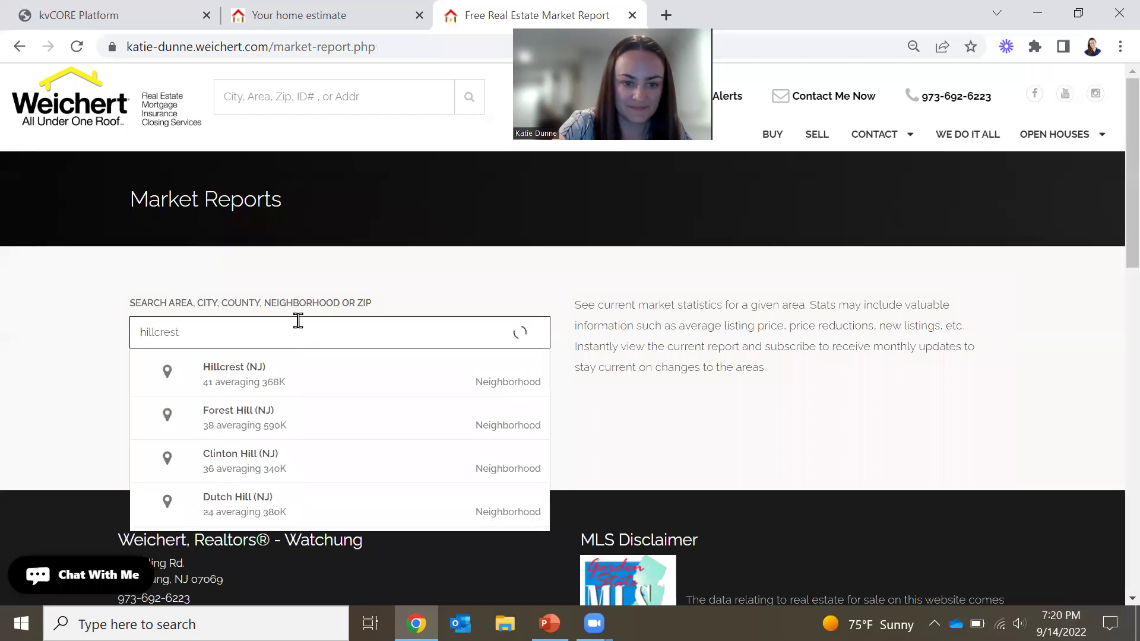
pyautogui.hotkey('ctrl', 'a')
pyautogui.write('h')
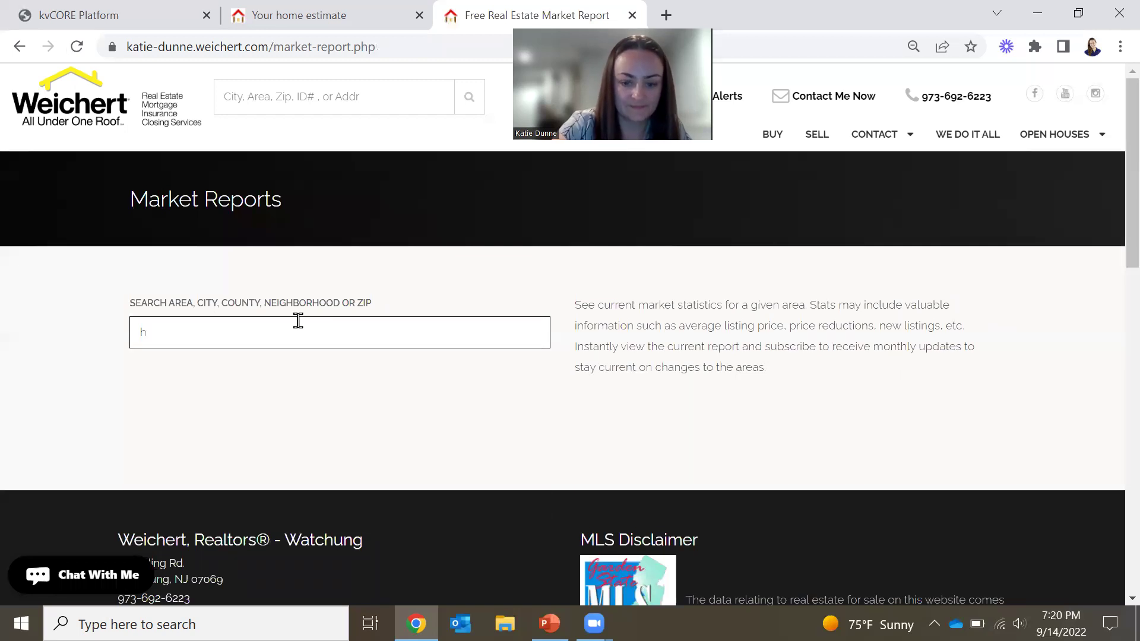
pyautogui.write('ill')
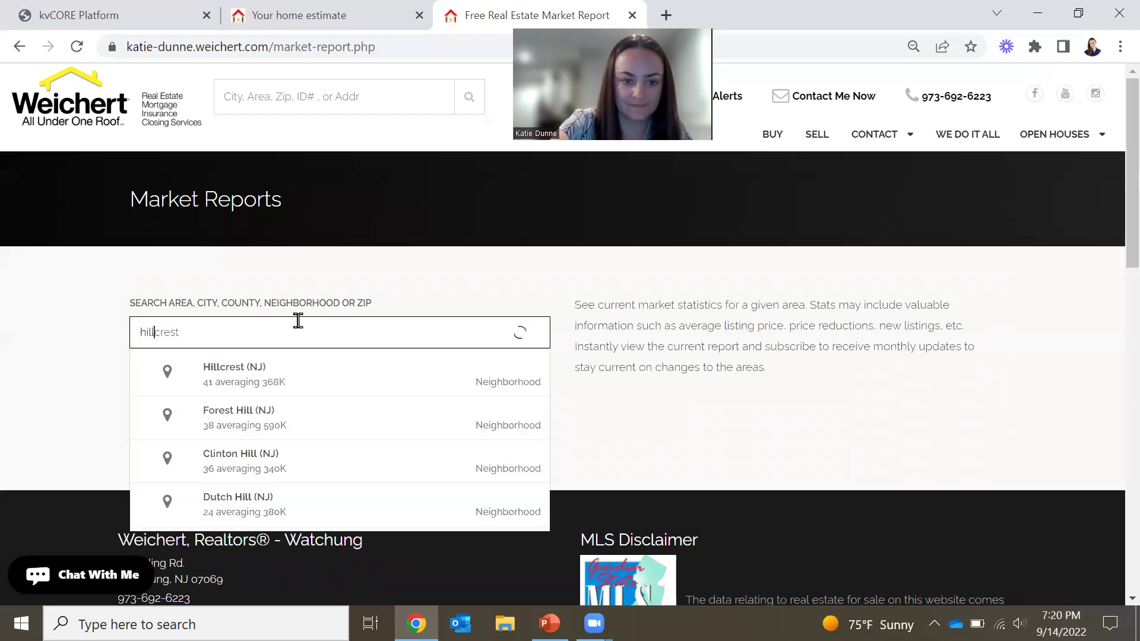
pyautogui.write('sbr')
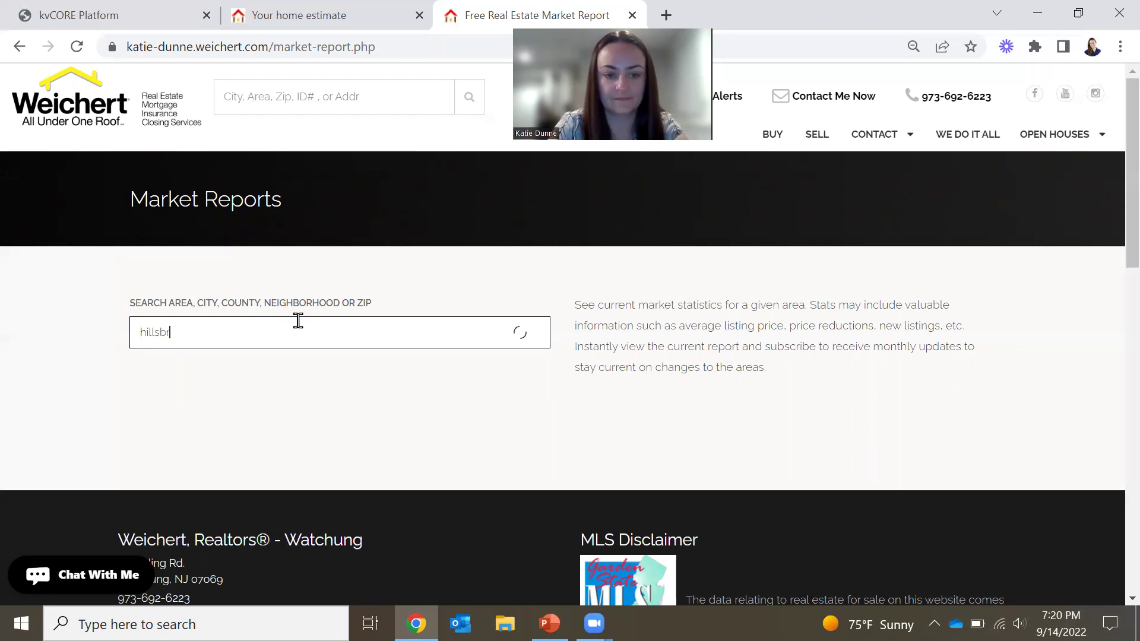
pyautogui.press('BackSpace')
pyautogui.write('orough')
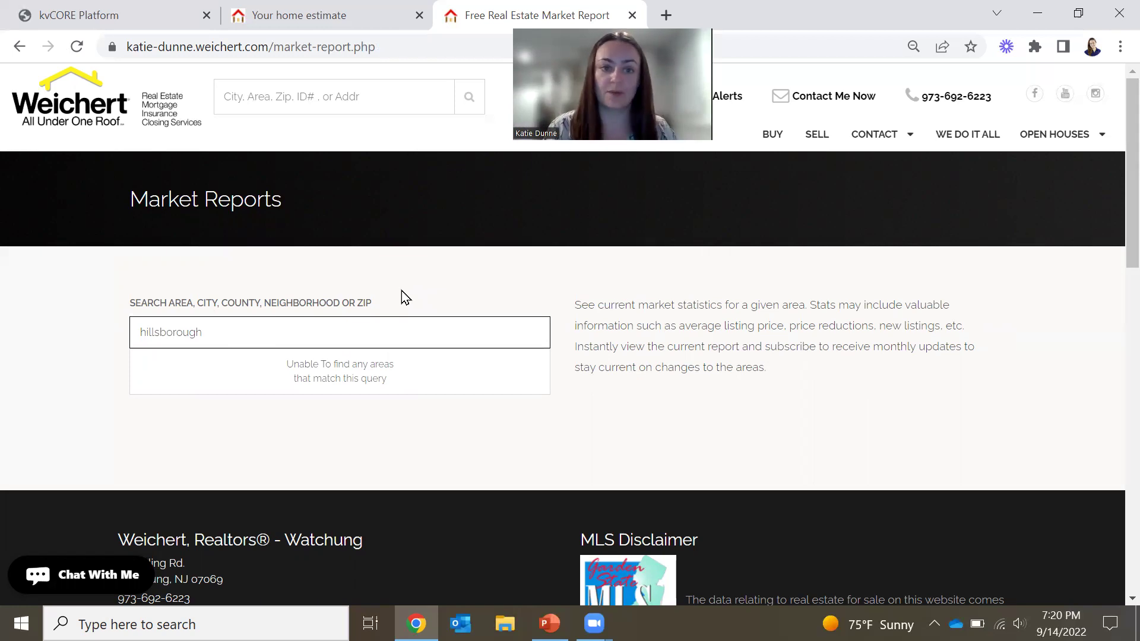
pyautogui.moveTo(229, 324); pyautogui.dragTo(59, 322)
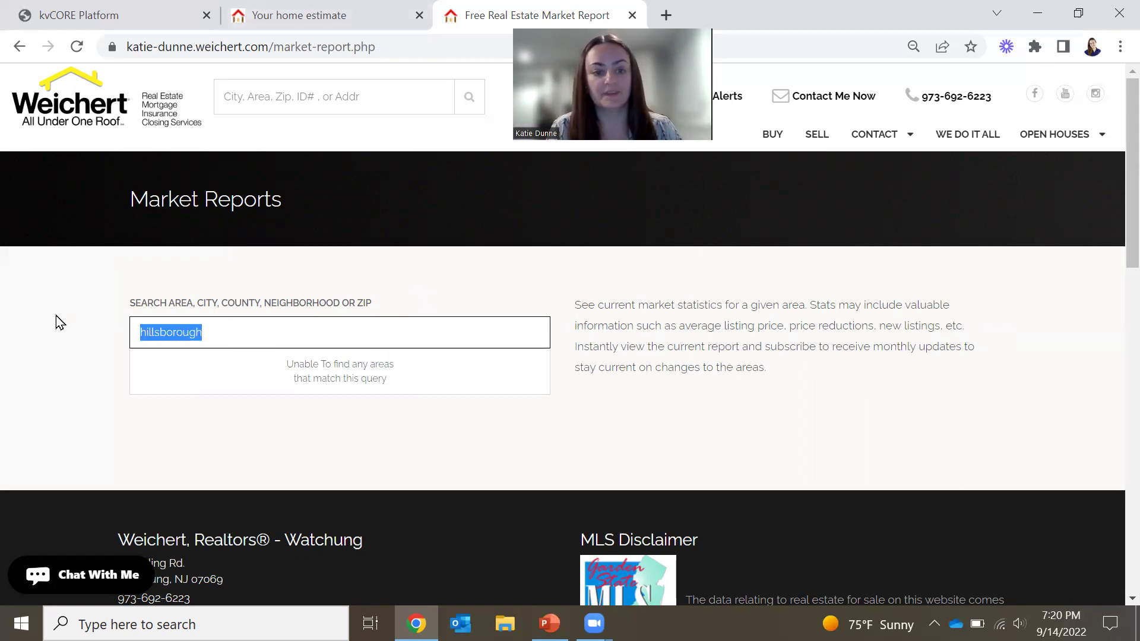
pyautogui.press('BackSpace')
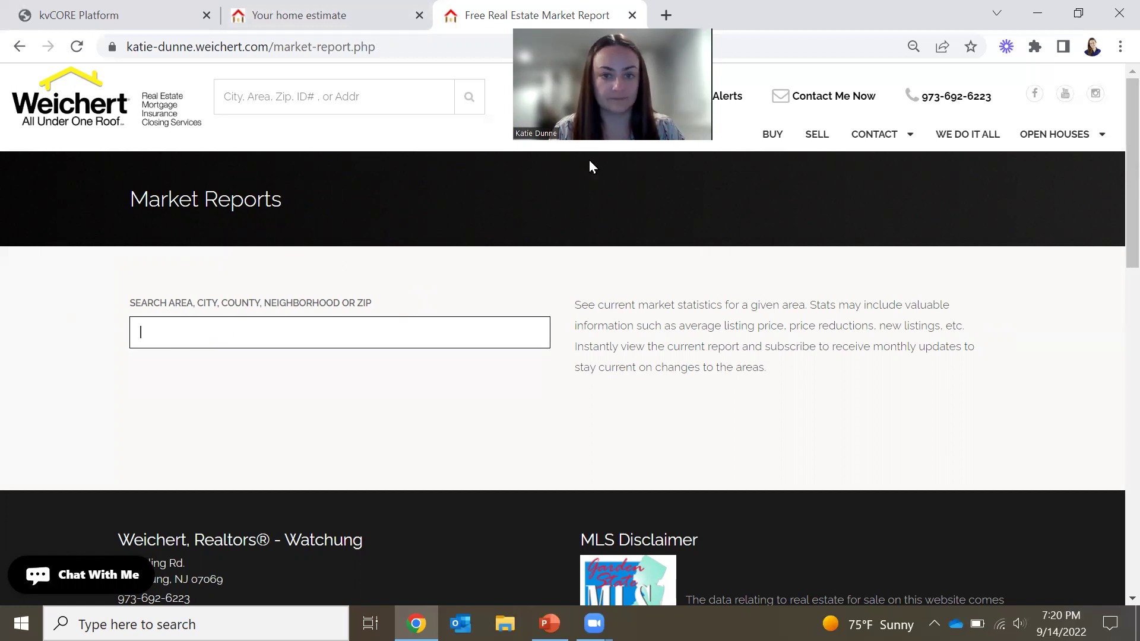
# - Return to the kvCORE template, close the link settings unchanged and review the agent bio and contact details beneath the report image
pyautogui.click(66, 9)
pyautogui.click(735, 219)
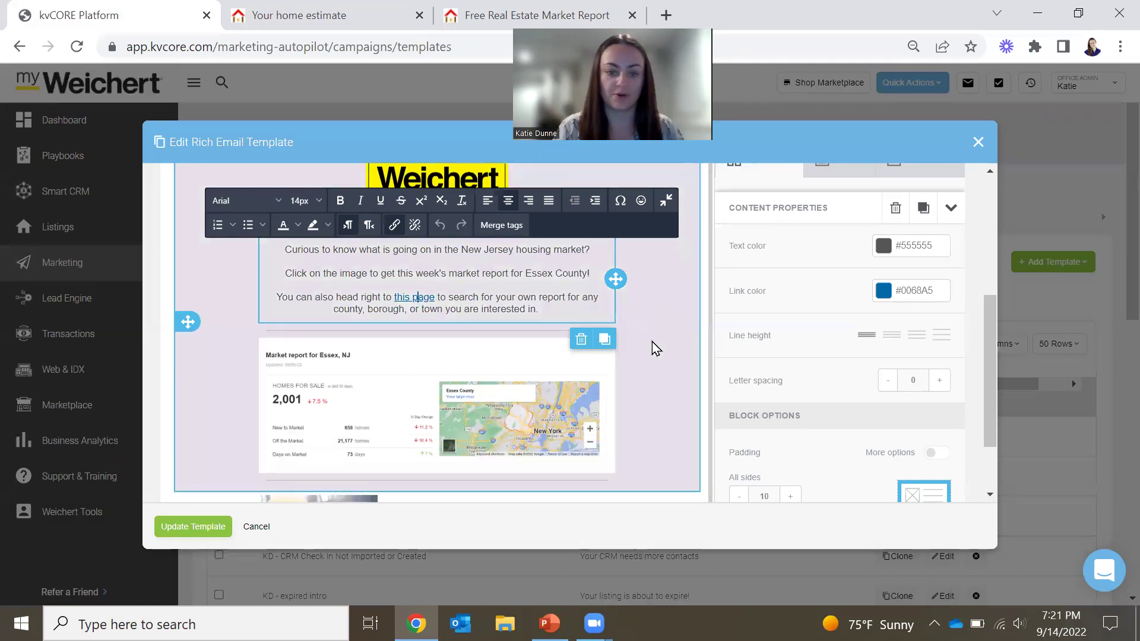
pyautogui.scroll(-1, 636, 364)
pyautogui.scroll(-2, 646, 369)
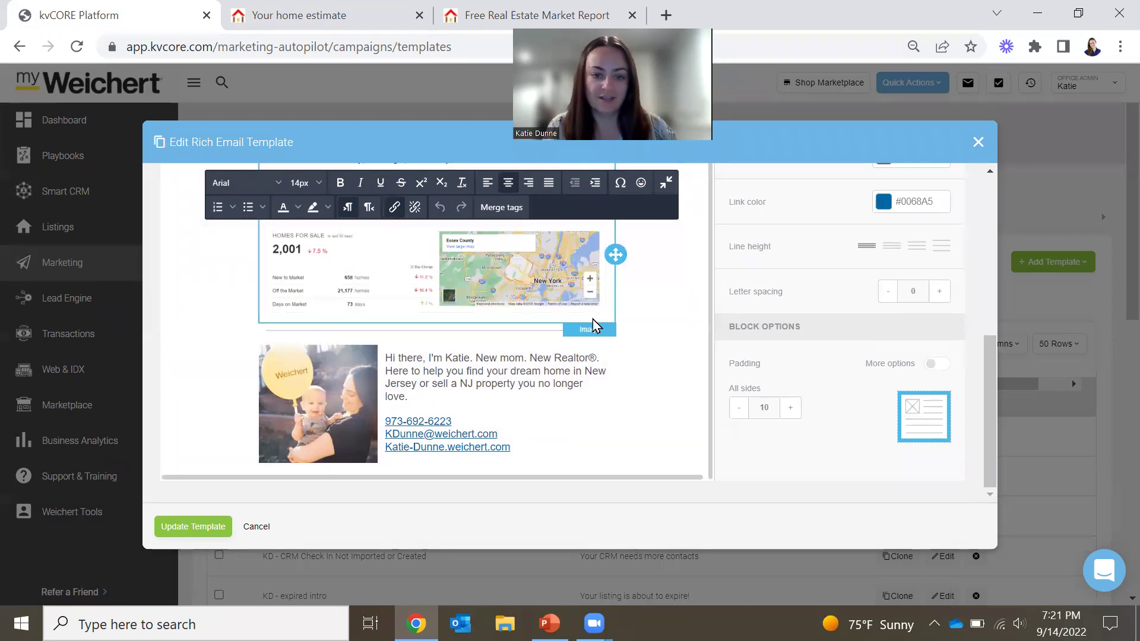
pyautogui.moveTo(499, 433); pyautogui.dragTo(358, 443)
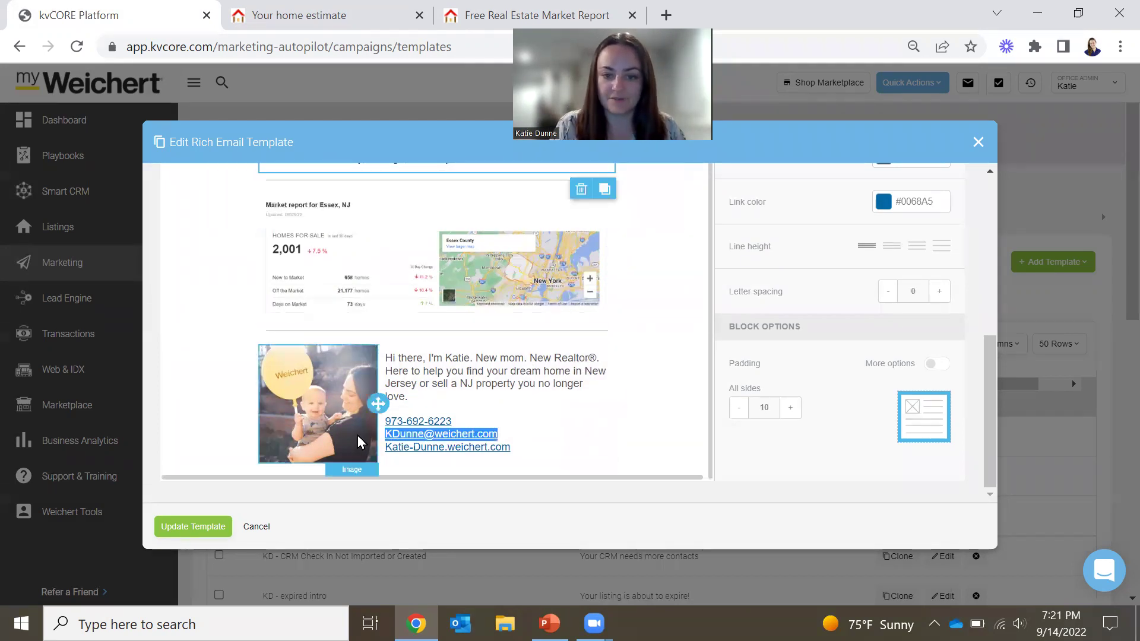
pyautogui.click(542, 374)
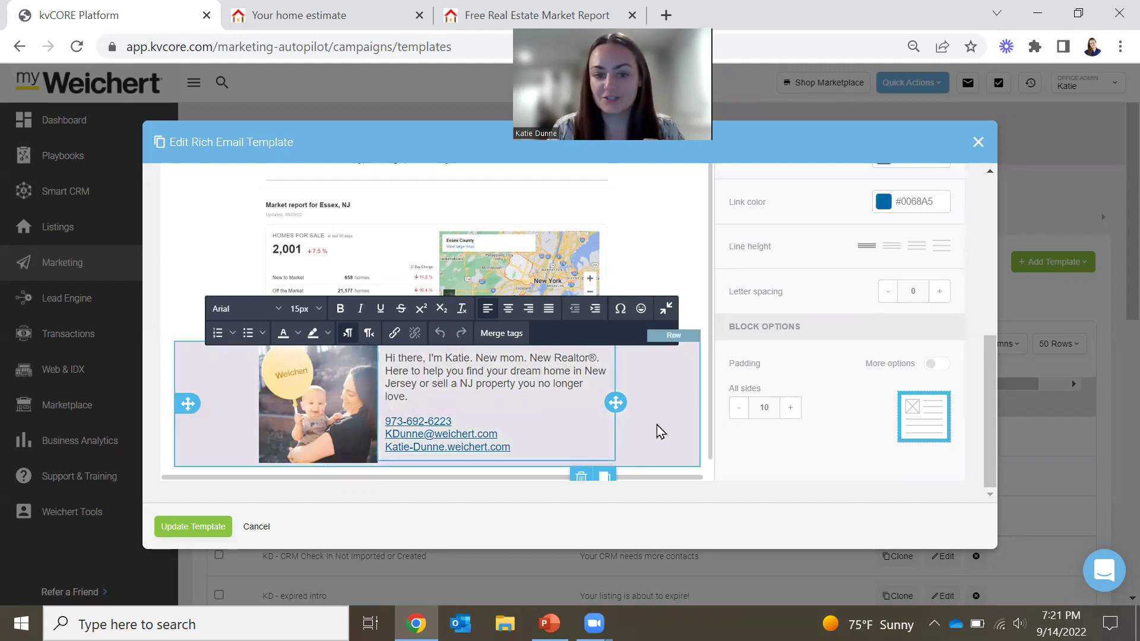
# - Close the KD - Market Report template without saving changes
pyautogui.scroll(-1, 657, 425)
pyautogui.scroll(2, 661, 426)
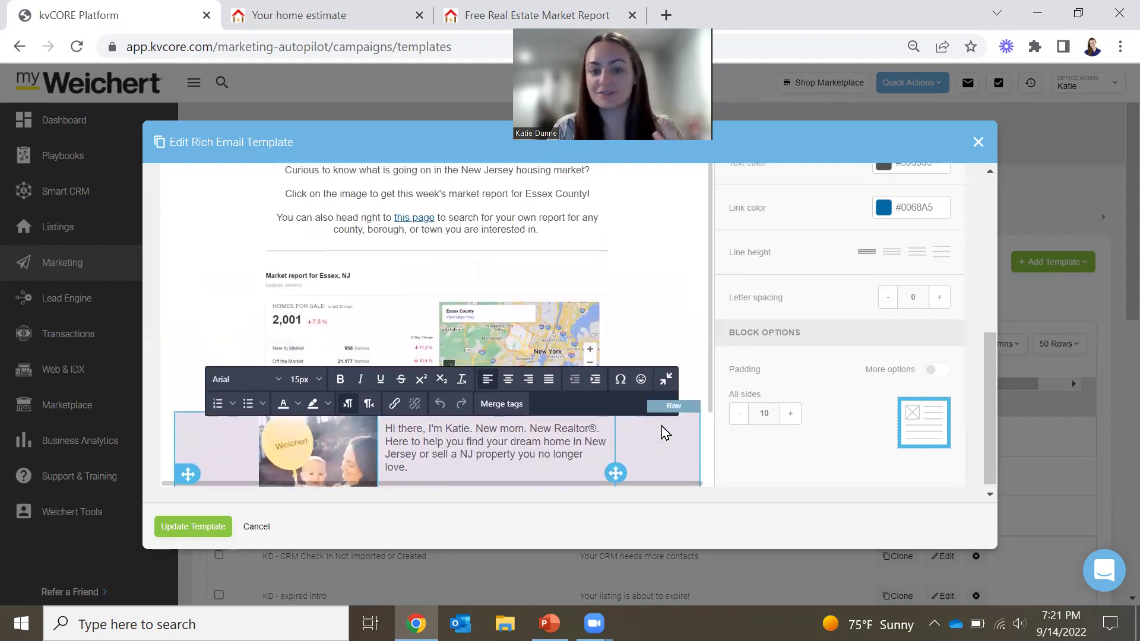
pyautogui.scroll(5, 661, 425)
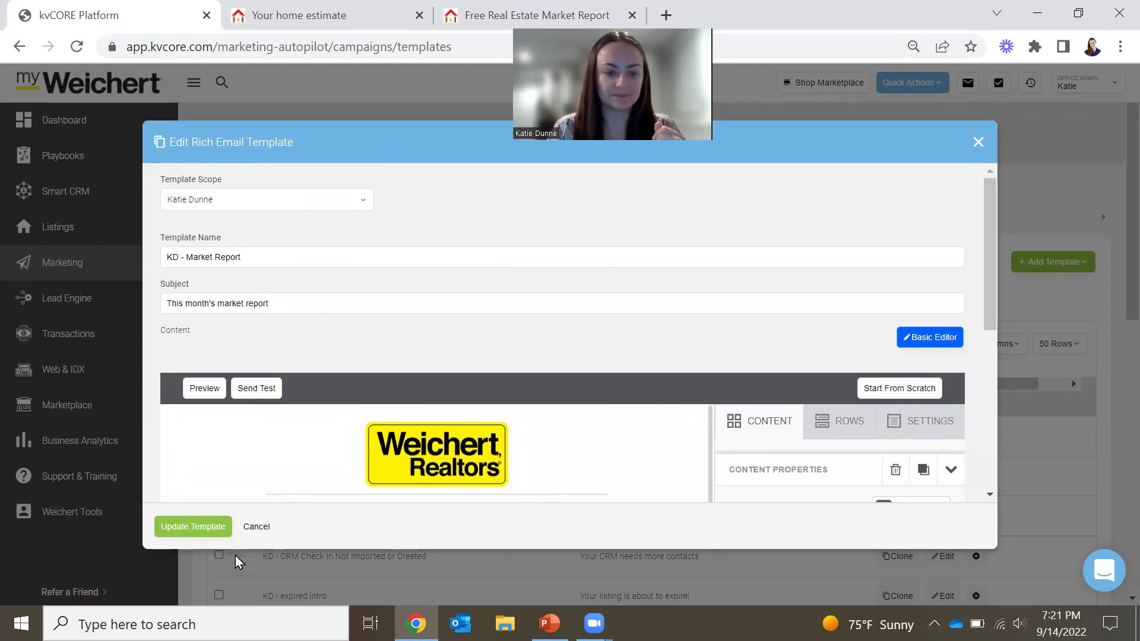
pyautogui.click(256, 527)
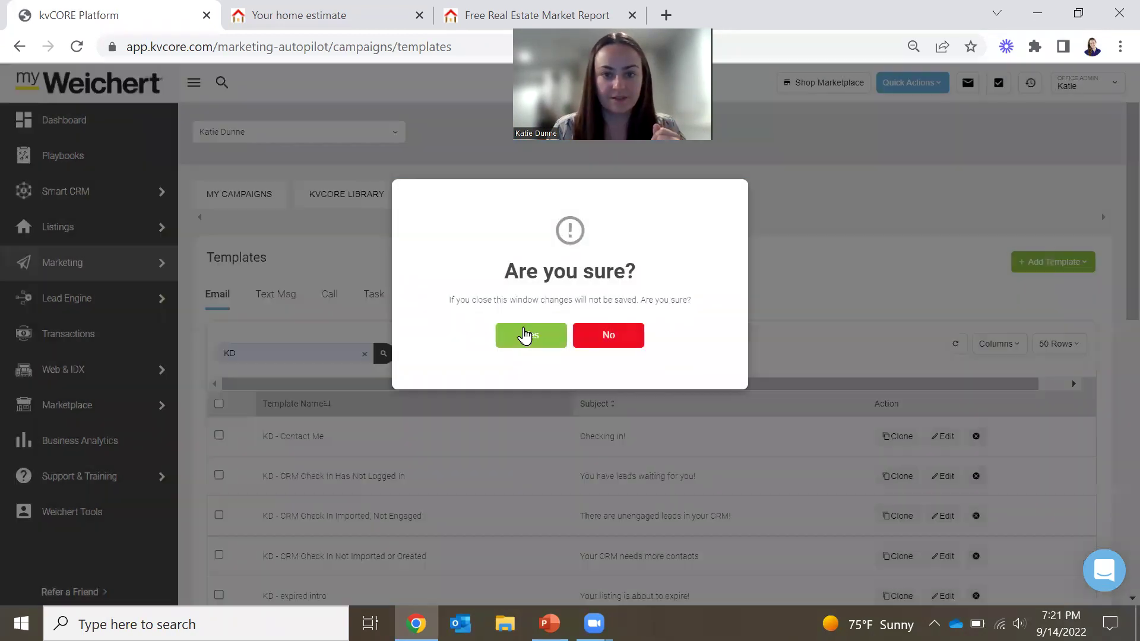
pyautogui.click(524, 336)
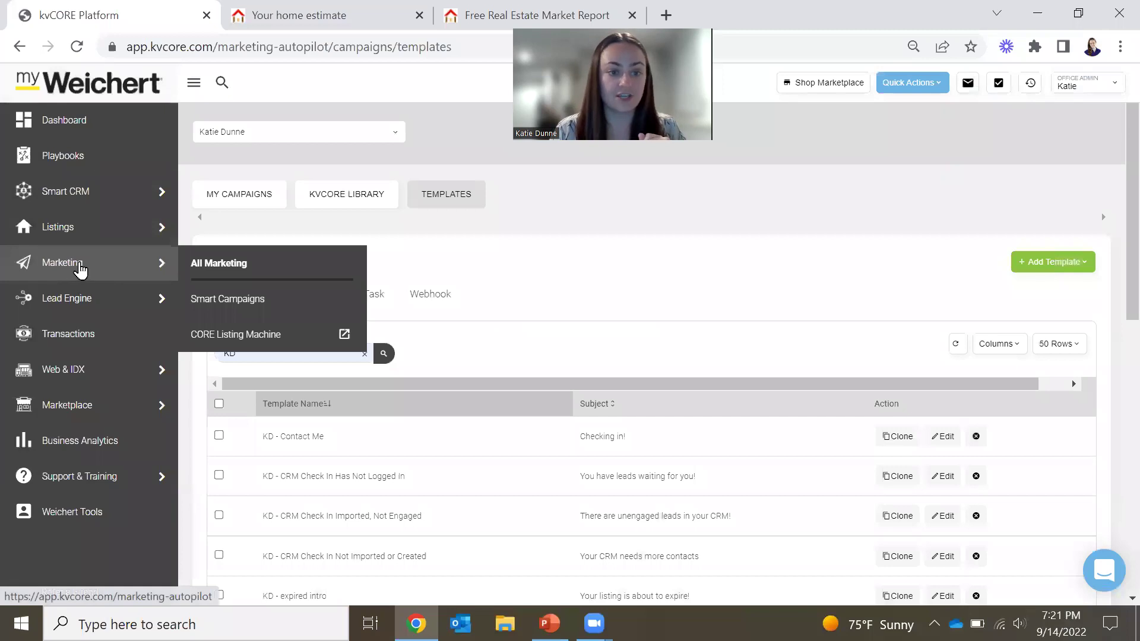
# - Open the Scheduled Mass Emails tool from the marketing overview
pyautogui.click(79, 268)
pyautogui.scroll(-1, 633, 318)
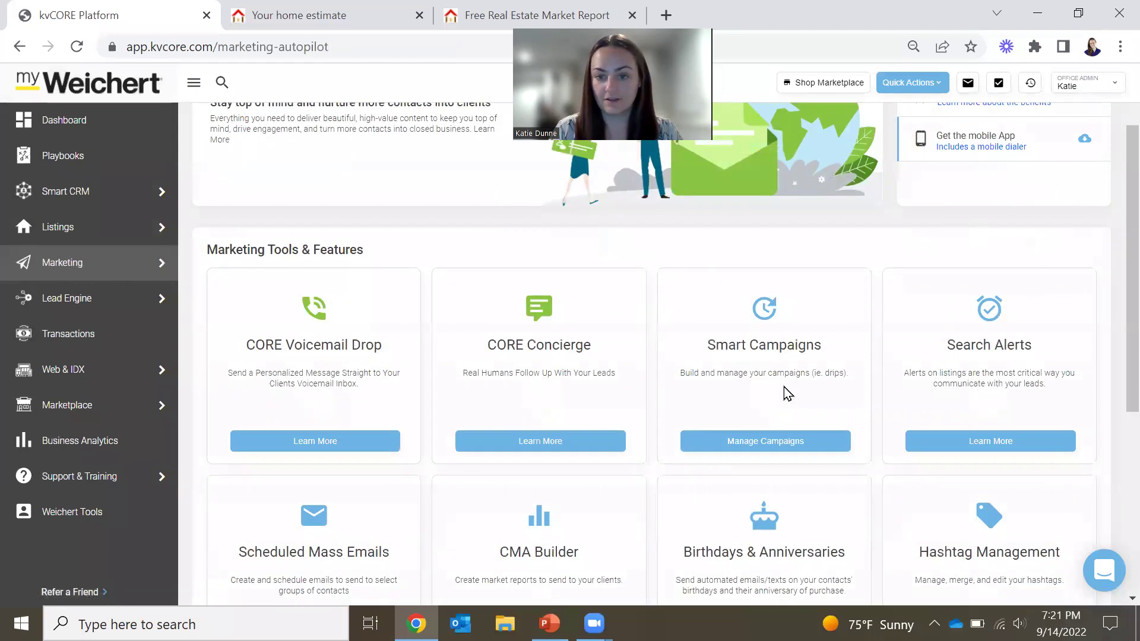
pyautogui.scroll(-3, 356, 402)
pyautogui.click(327, 483)
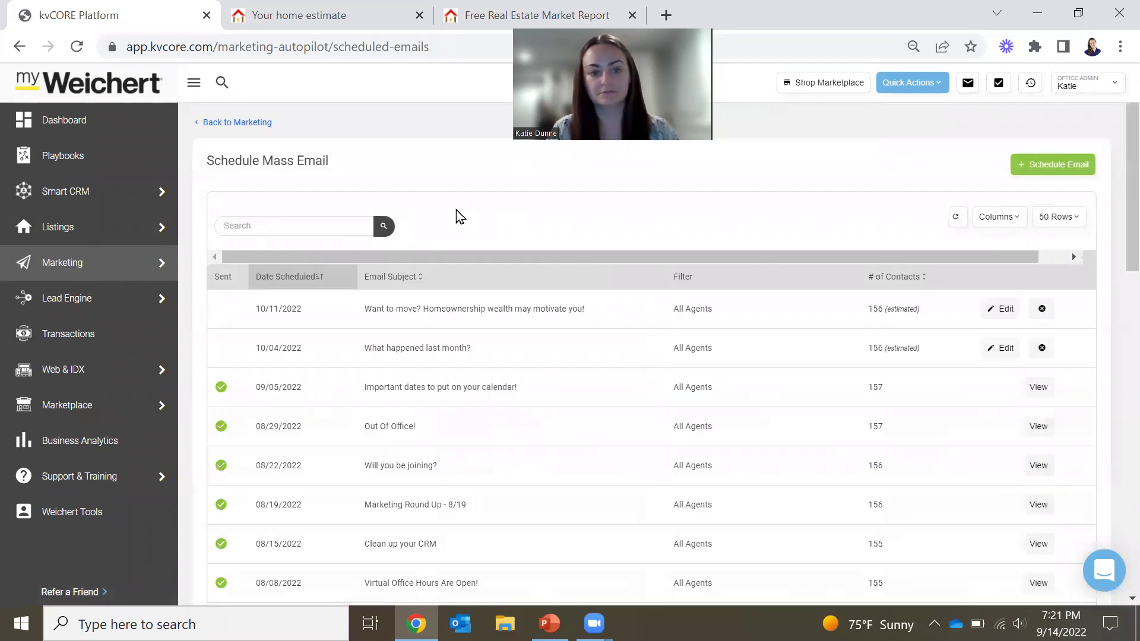
# - Start a new scheduled email addressed to contacts matching the saved filter All Agents
pyautogui.click(1052, 166)
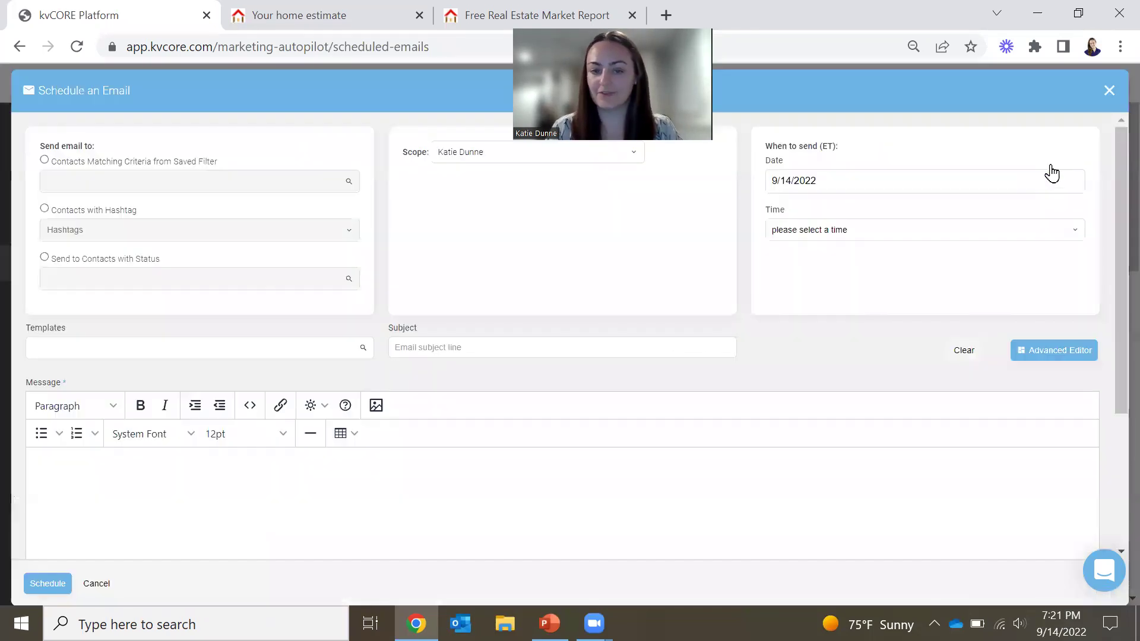
pyautogui.click(46, 159)
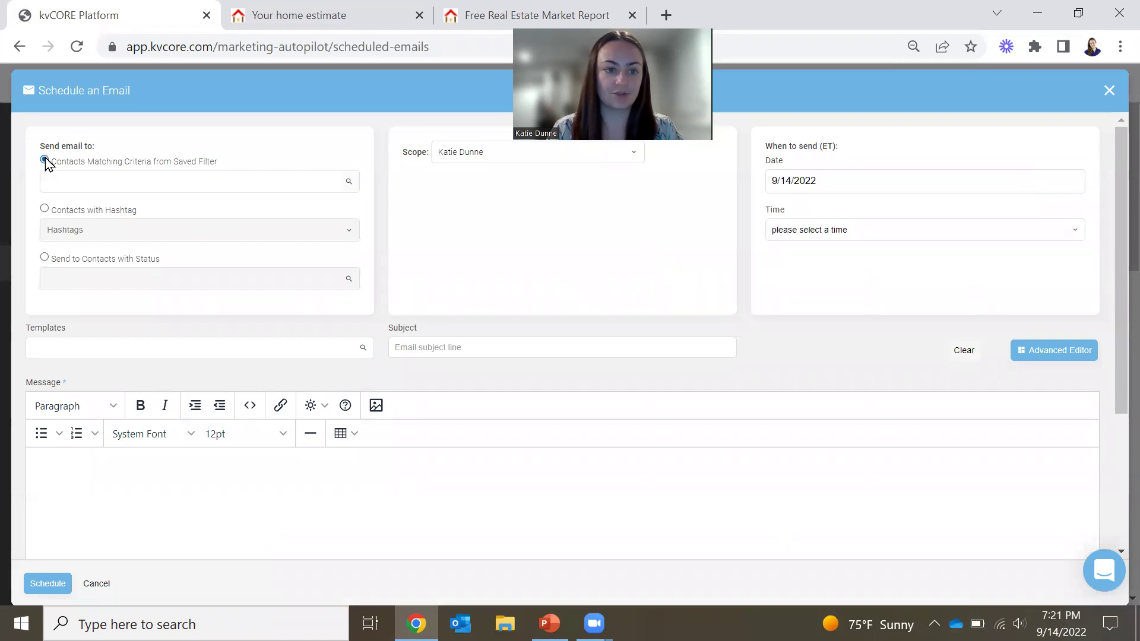
pyautogui.click(64, 181)
pyautogui.click(88, 201)
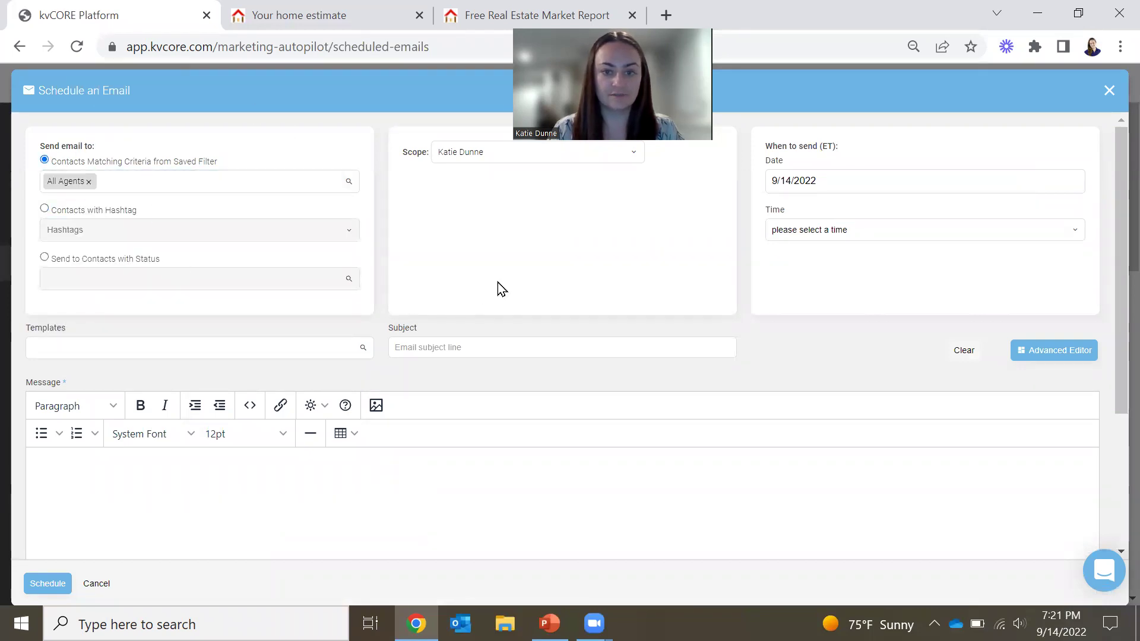
# - Set the email's send date to 10/18/2022 and its send time to 12:30 pm
pyautogui.click(821, 186)
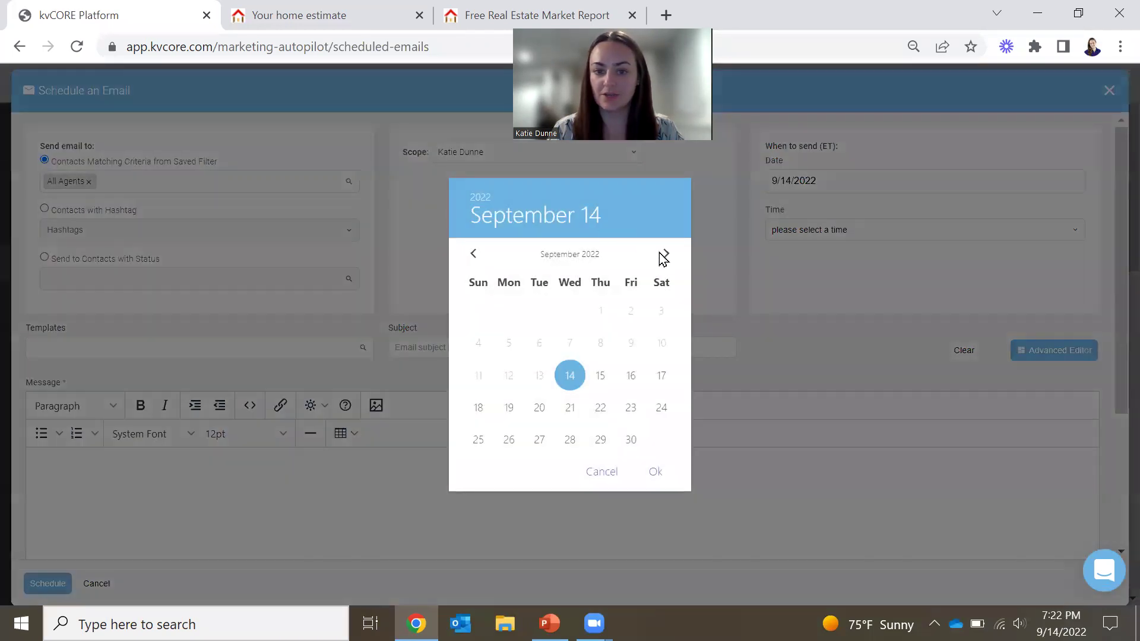
pyautogui.click(665, 254)
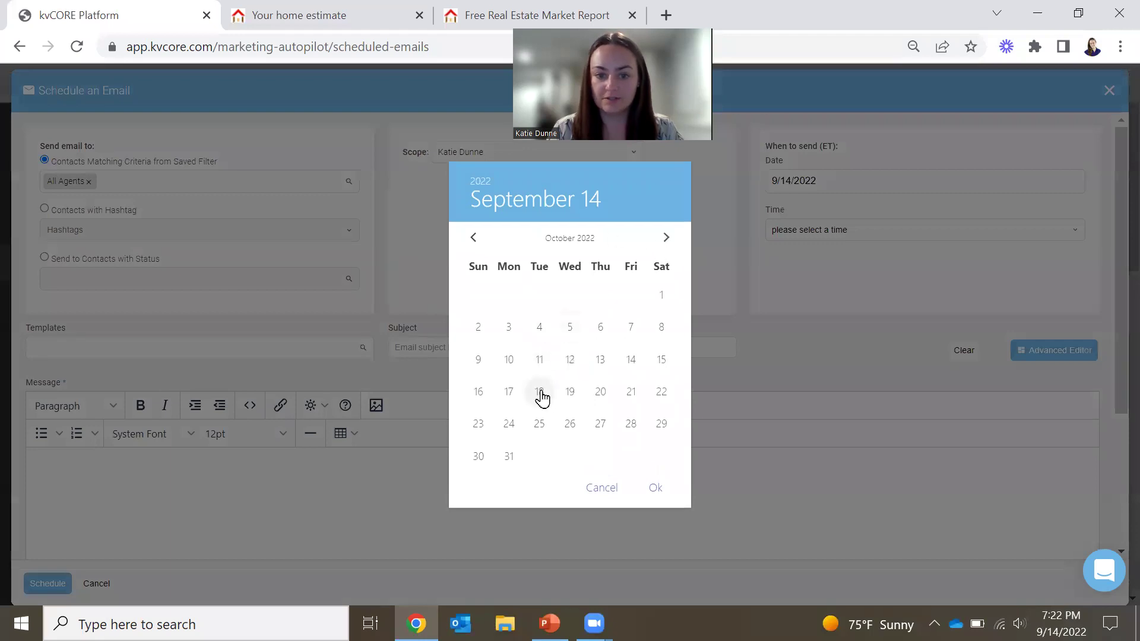
pyautogui.click(539, 393)
pyautogui.click(656, 493)
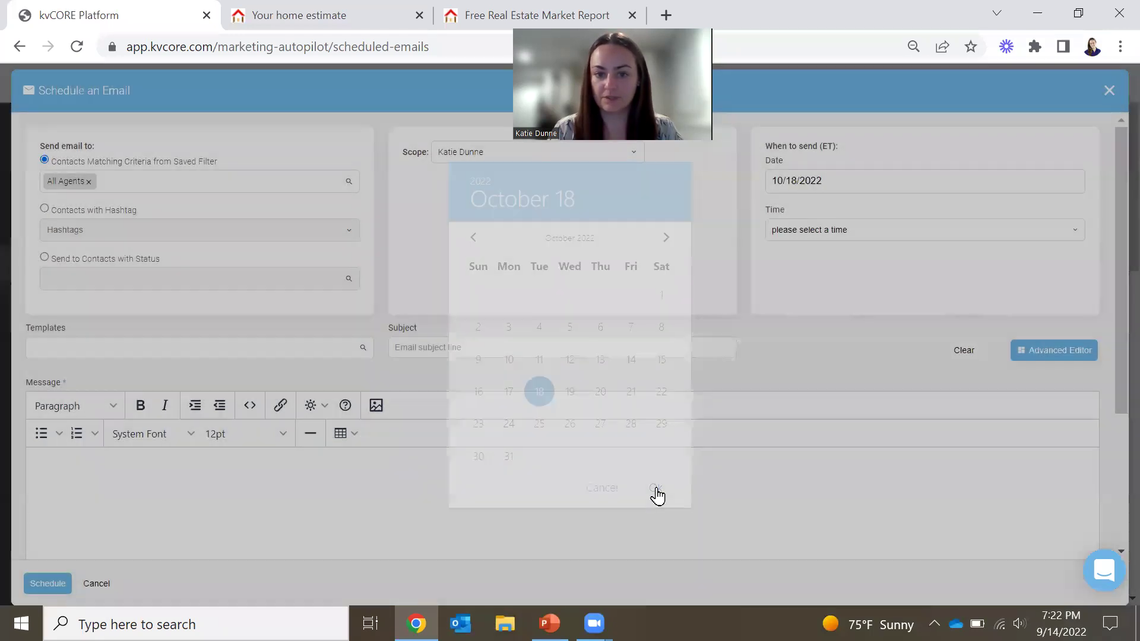
pyautogui.click(804, 234)
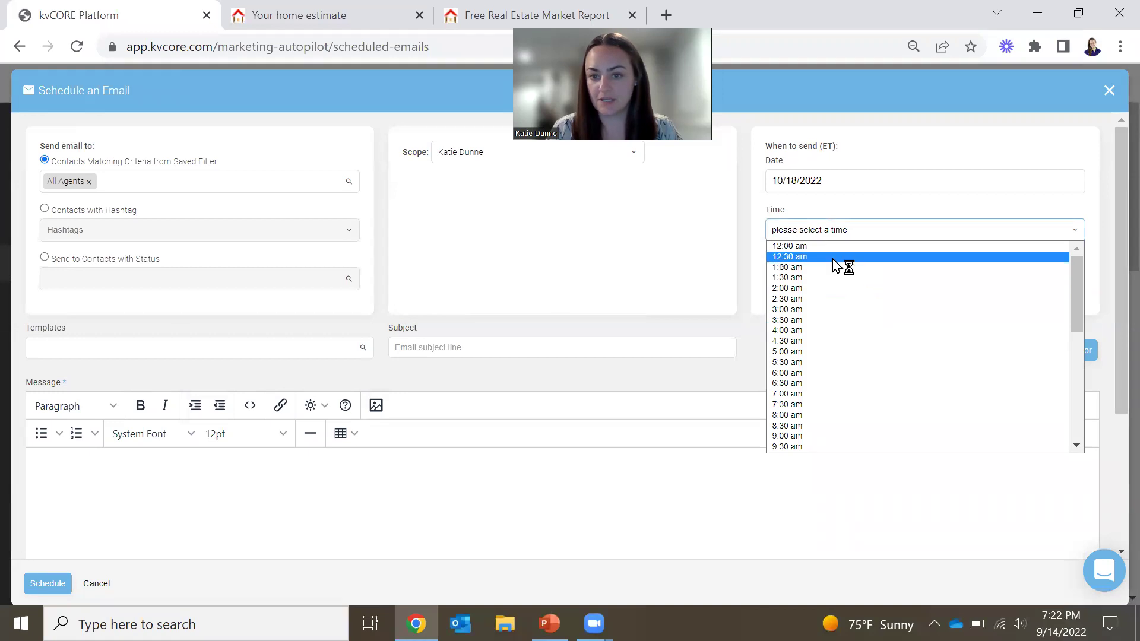
pyautogui.scroll(-5, 837, 265)
pyautogui.scroll(2, 825, 320)
pyautogui.scroll(-2, 829, 306)
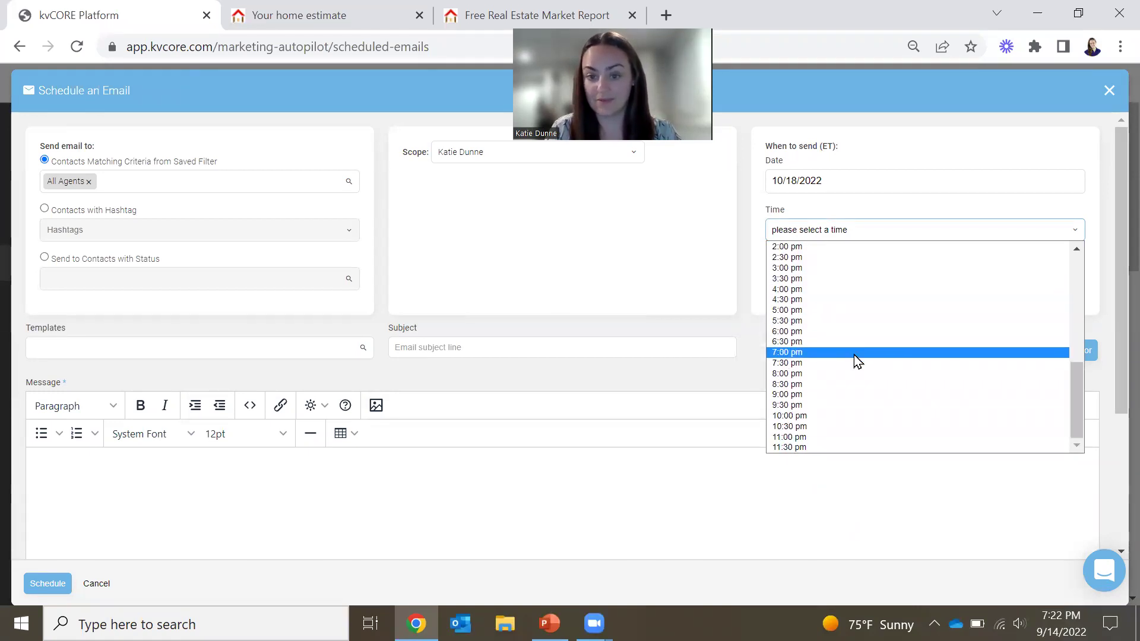
pyautogui.scroll(3, 837, 356)
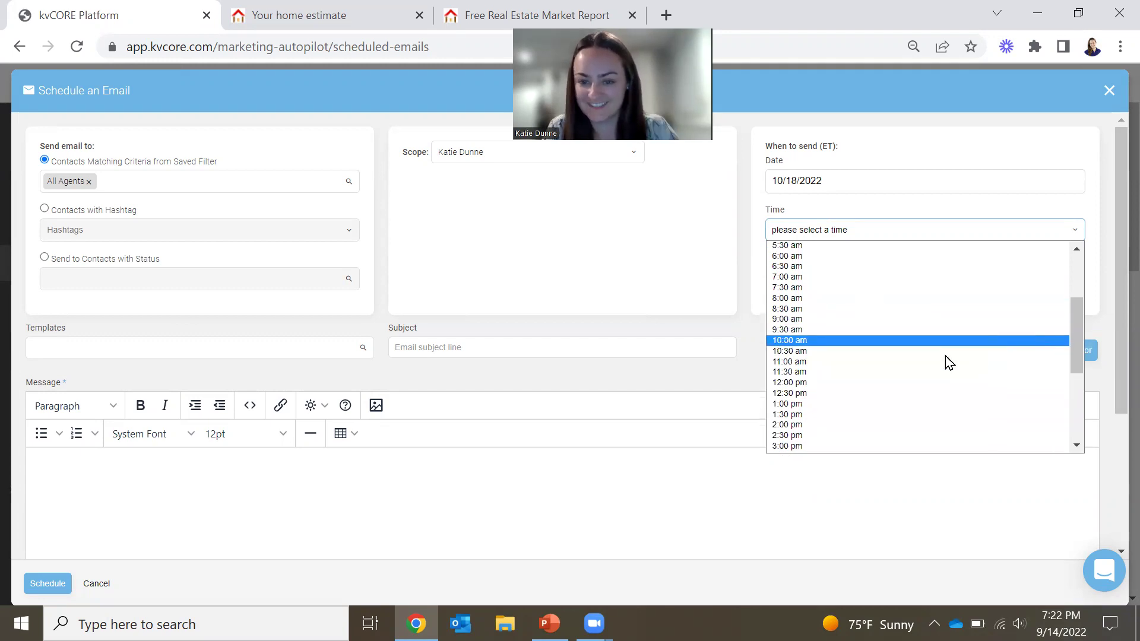
pyautogui.click(887, 393)
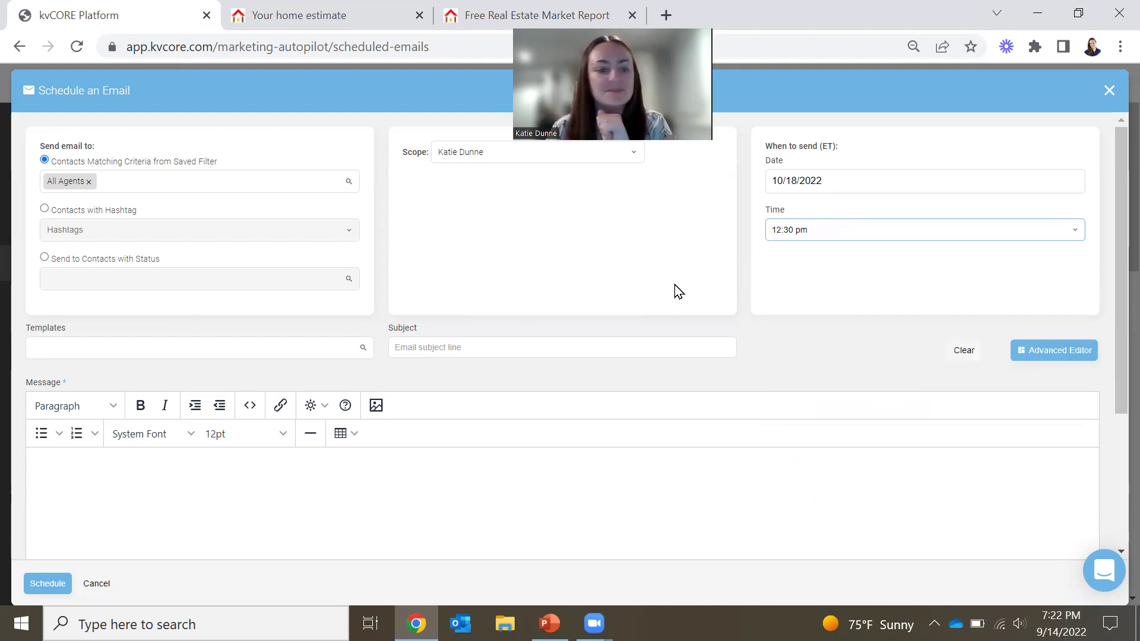
# - Find the KD - Market Report template and load it into the email message
pyautogui.click(315, 343)
pyautogui.write('KD -')
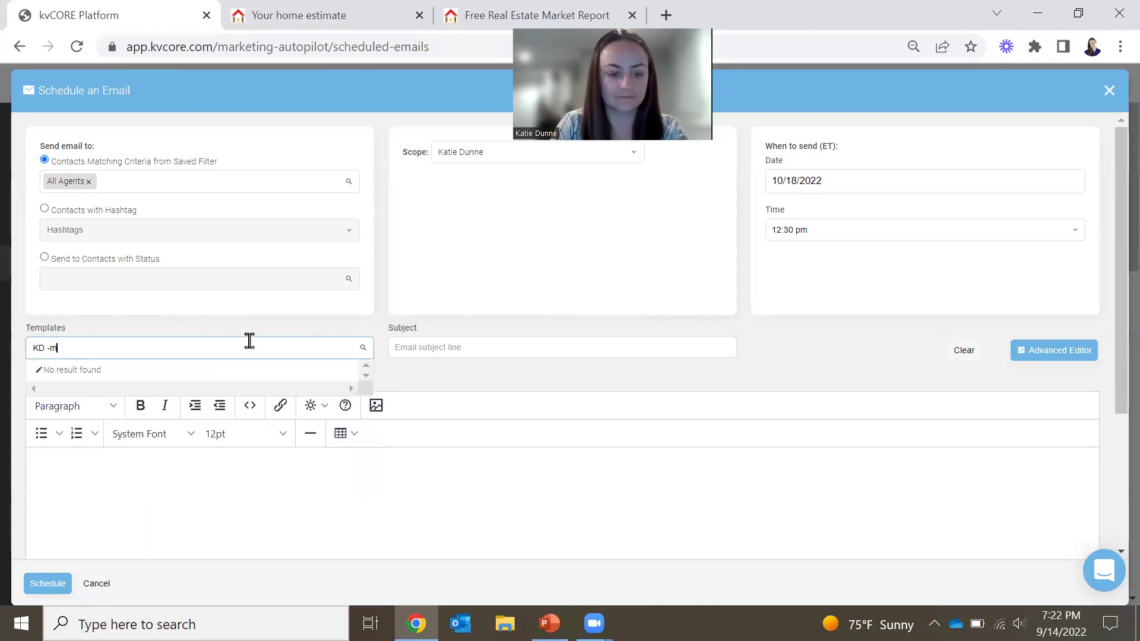
pyautogui.write('m')
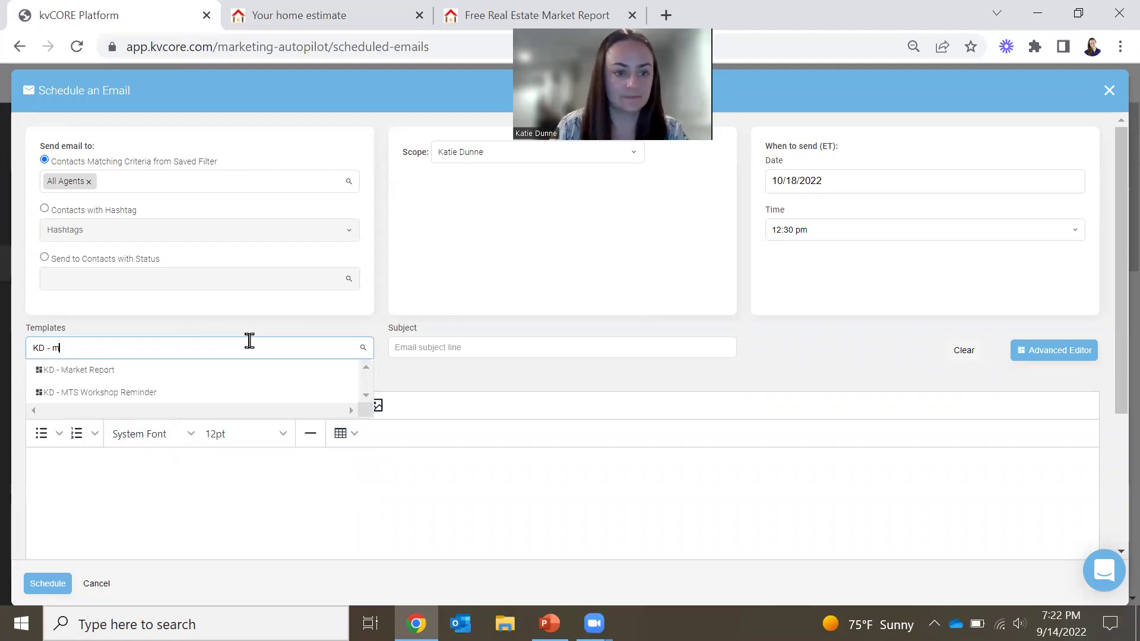
pyautogui.click(108, 373)
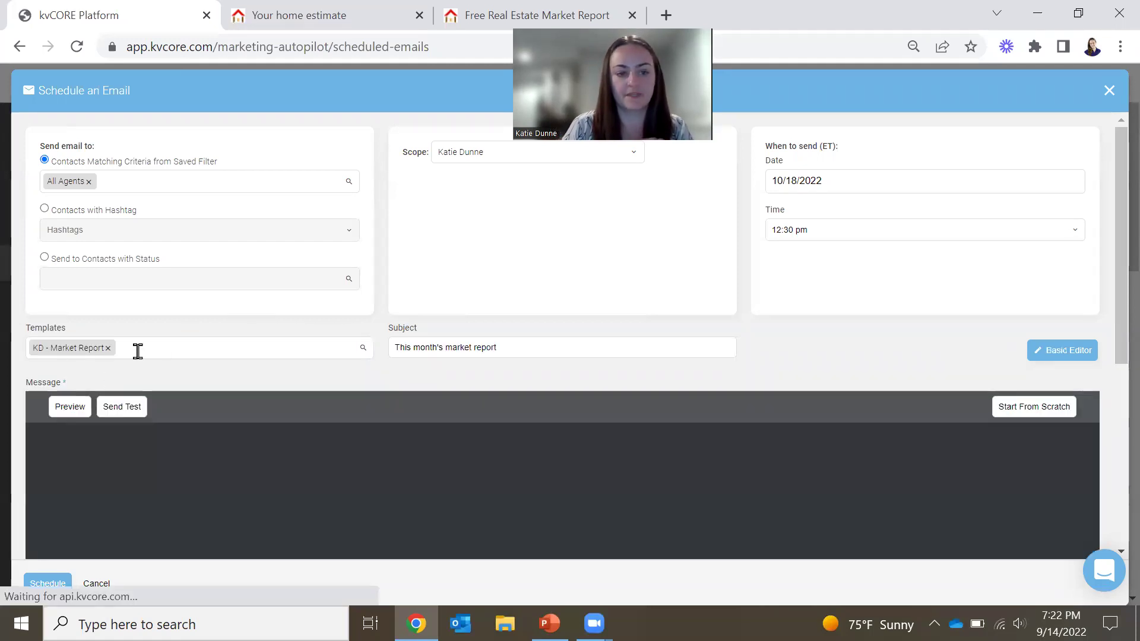
pyautogui.scroll(-3, 723, 397)
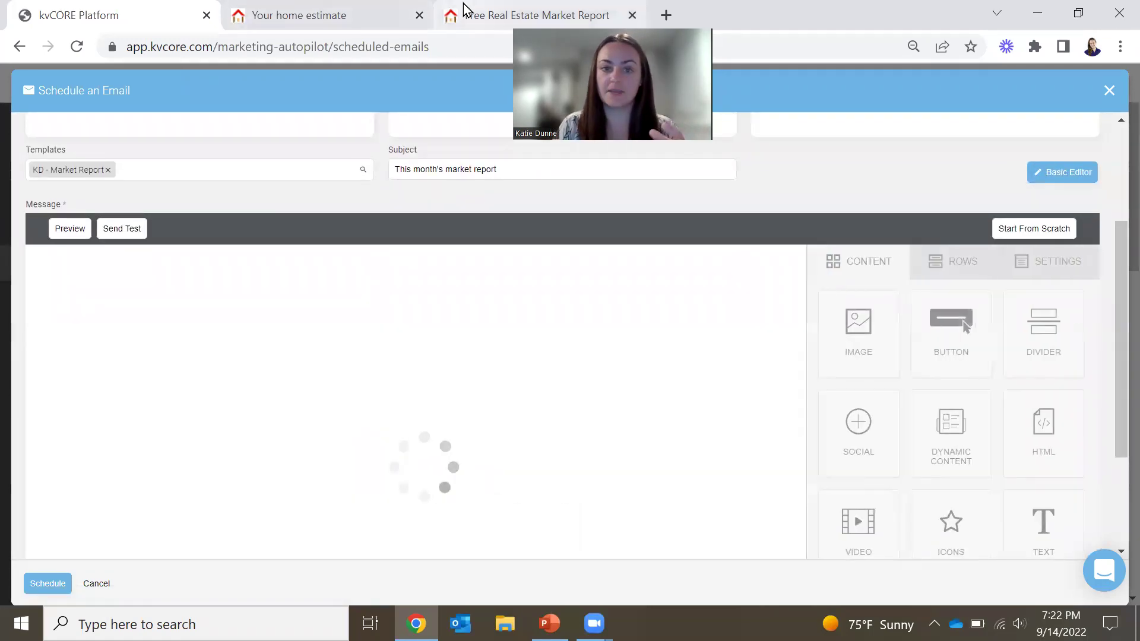
# - Close the browser tabs with the home estimate and the free market report, returning to the email draft
pyautogui.click(461, 13)
pyautogui.click(331, 15)
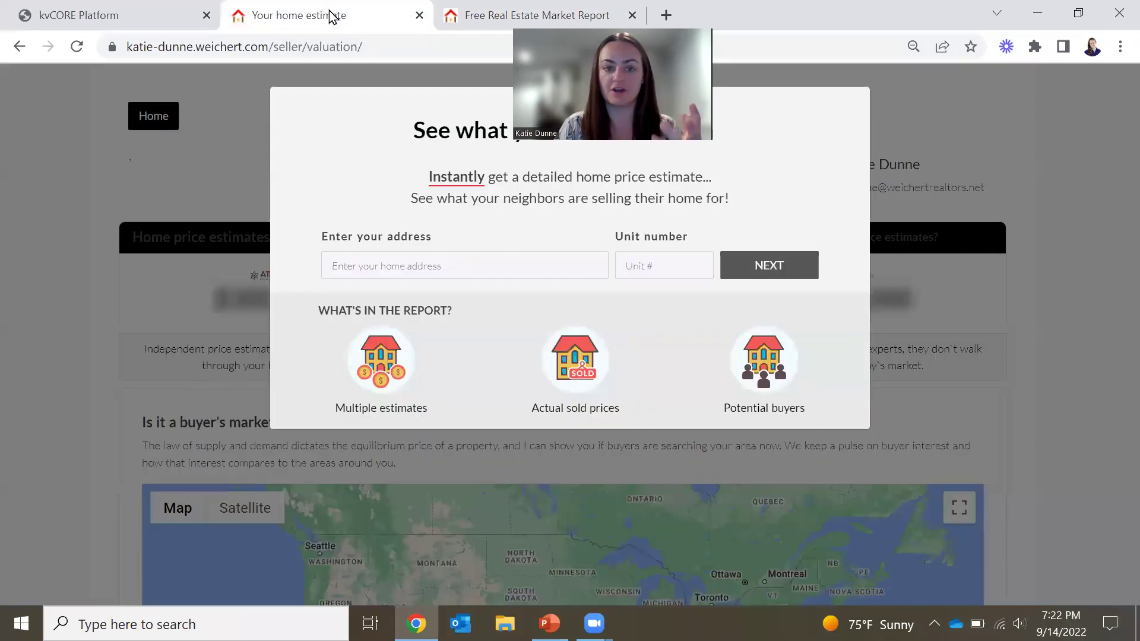
pyautogui.click(419, 15)
pyautogui.middleClick(287, 8)
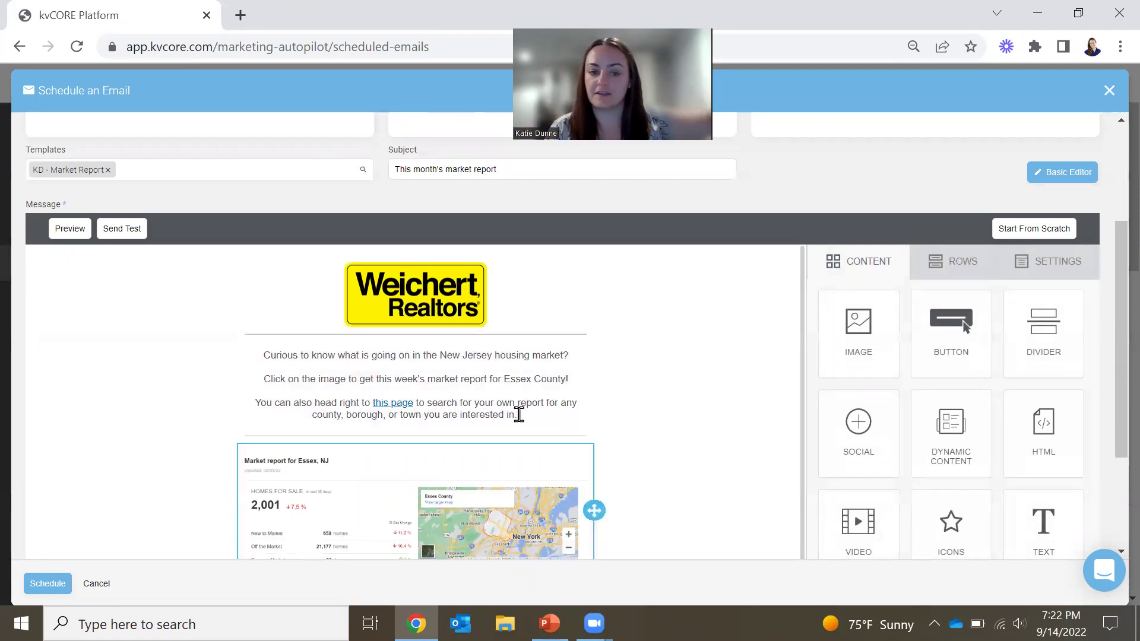
# - Review the draft's intro text, its page link, the Essex market report image and the scheduling settings
pyautogui.click(389, 402)
pyautogui.scroll(-1, 480, 464)
pyautogui.click(373, 460)
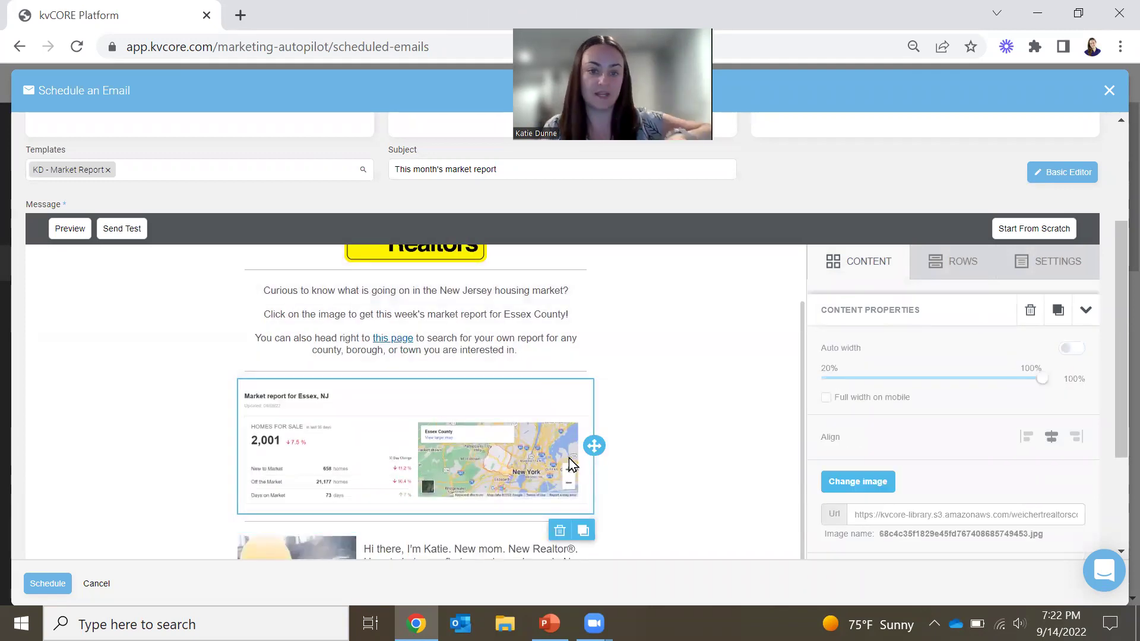
pyautogui.scroll(1, 653, 433)
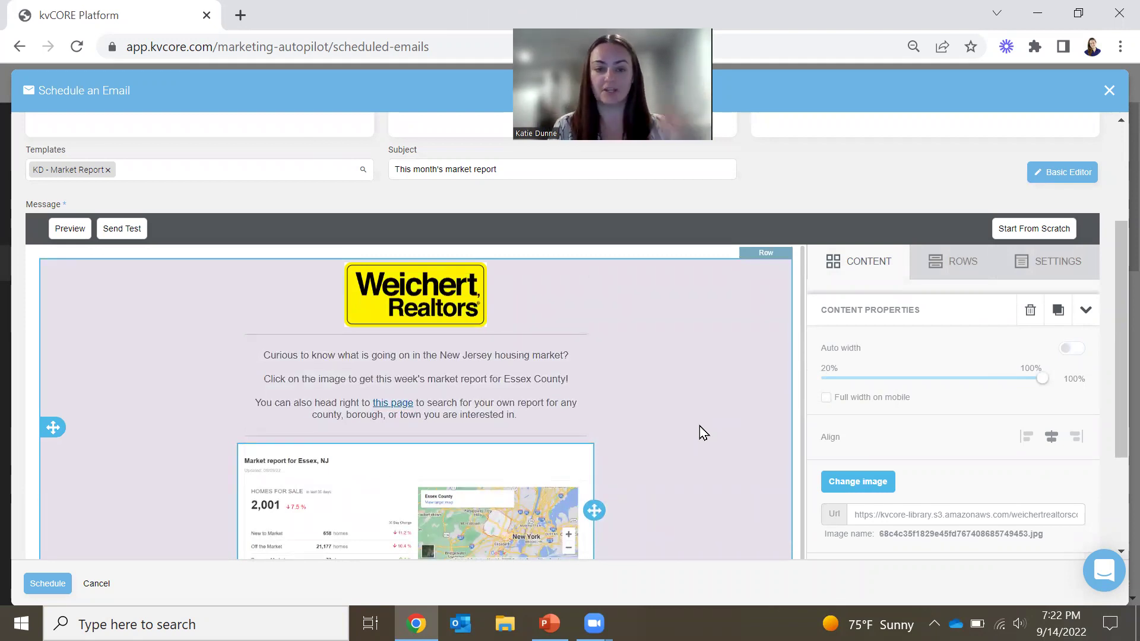
pyautogui.scroll(1, 686, 432)
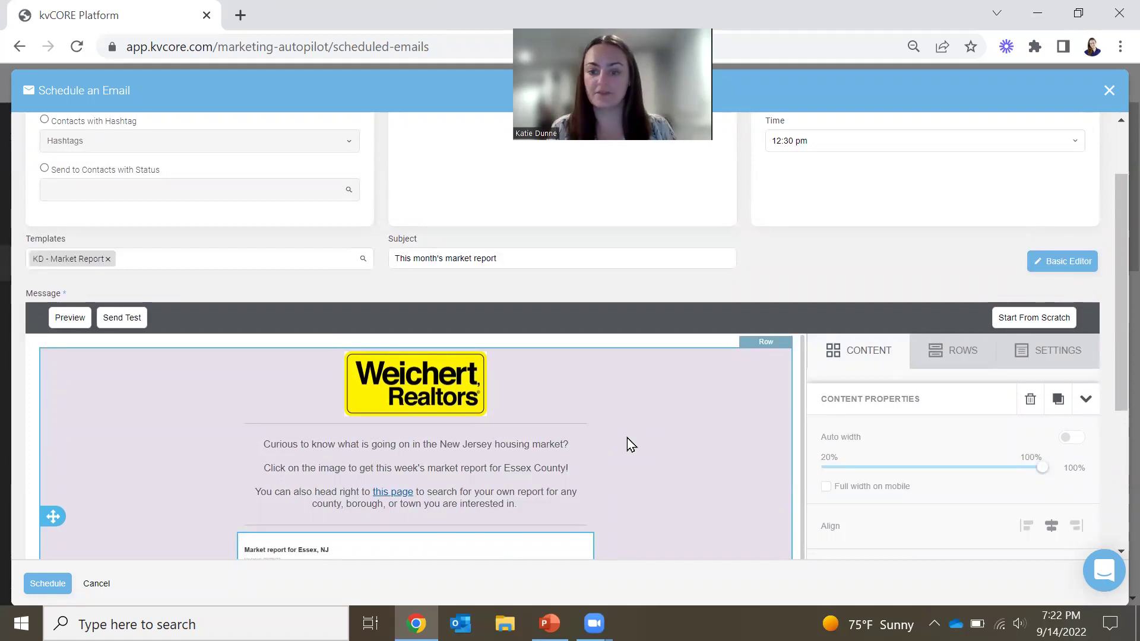
pyautogui.scroll(-1, 627, 437)
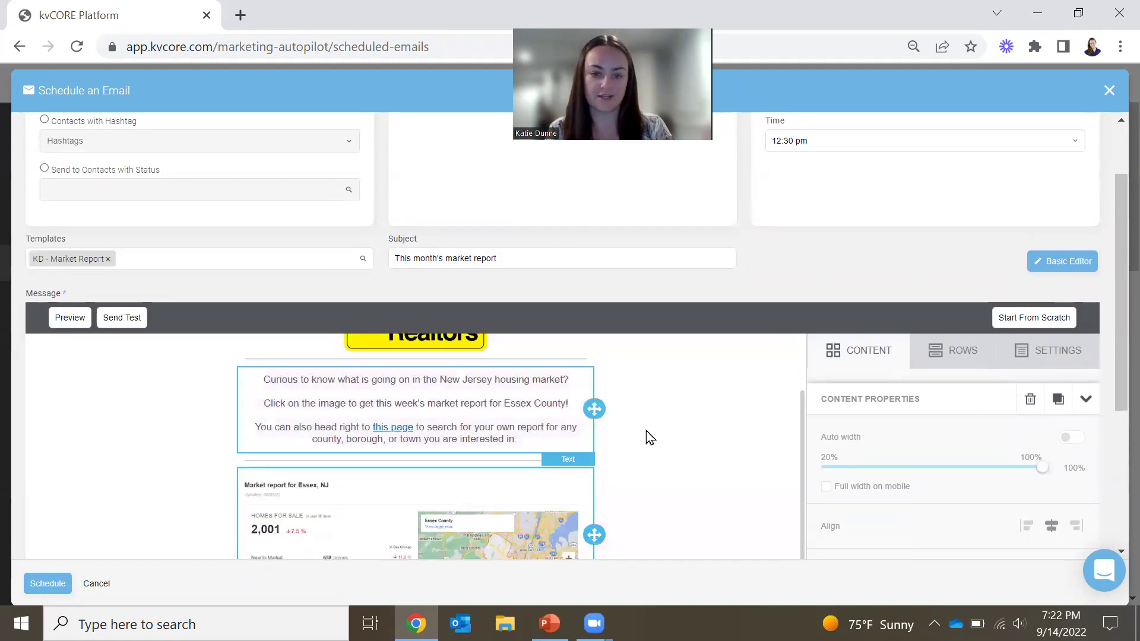
pyautogui.scroll(4, 665, 466)
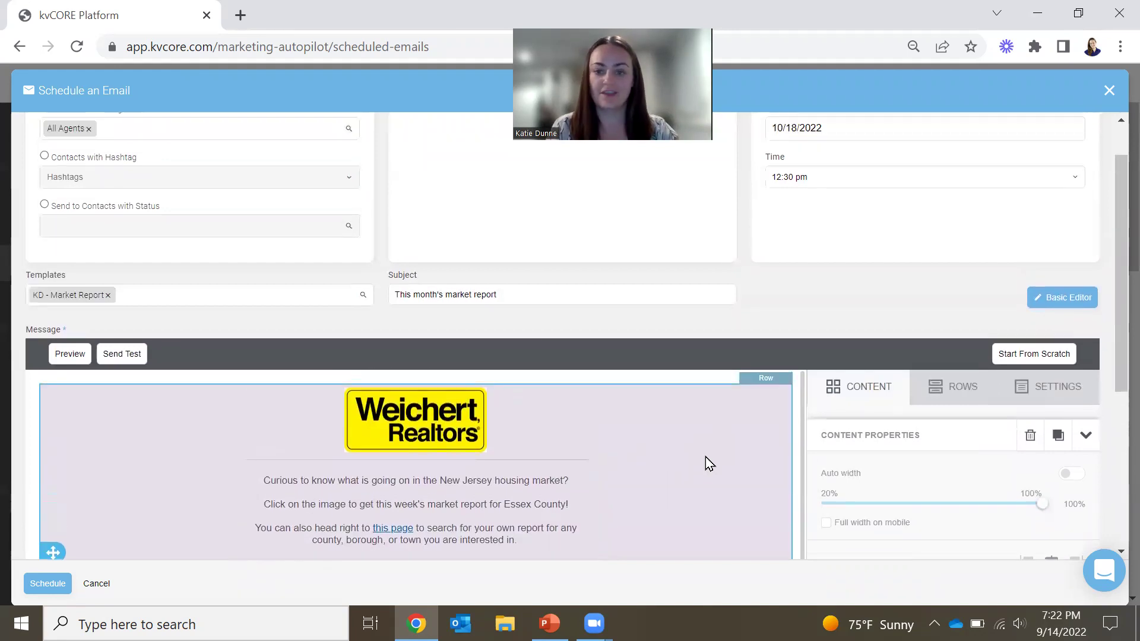
pyautogui.scroll(-2, 809, 364)
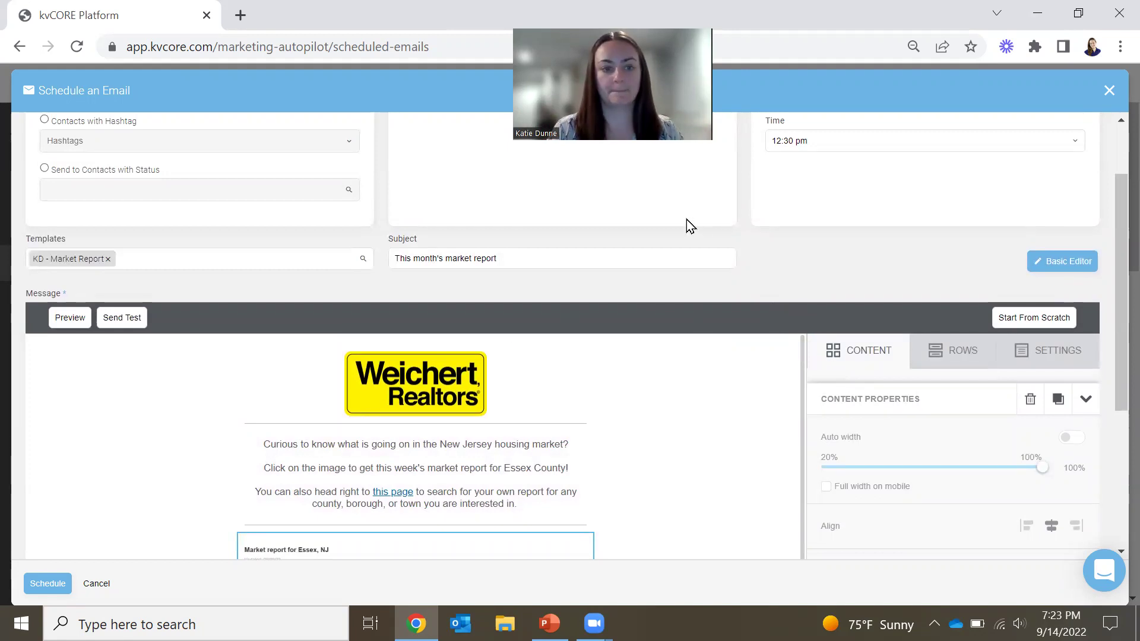
pyautogui.scroll(2, 686, 224)
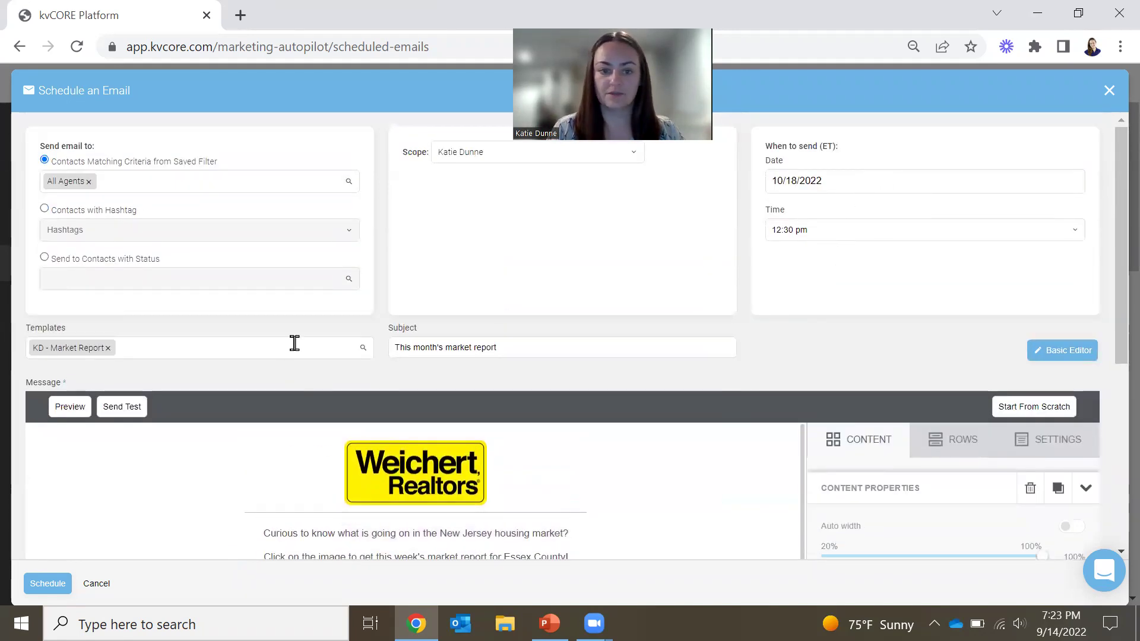
pyautogui.scroll(-2, 294, 343)
pyautogui.scroll(-1, 416, 285)
pyautogui.scroll(1, 340, 306)
# - Check the subject line, leave it as the template supplies it, and schedule the market report email
pyautogui.tripleClick(419, 257)
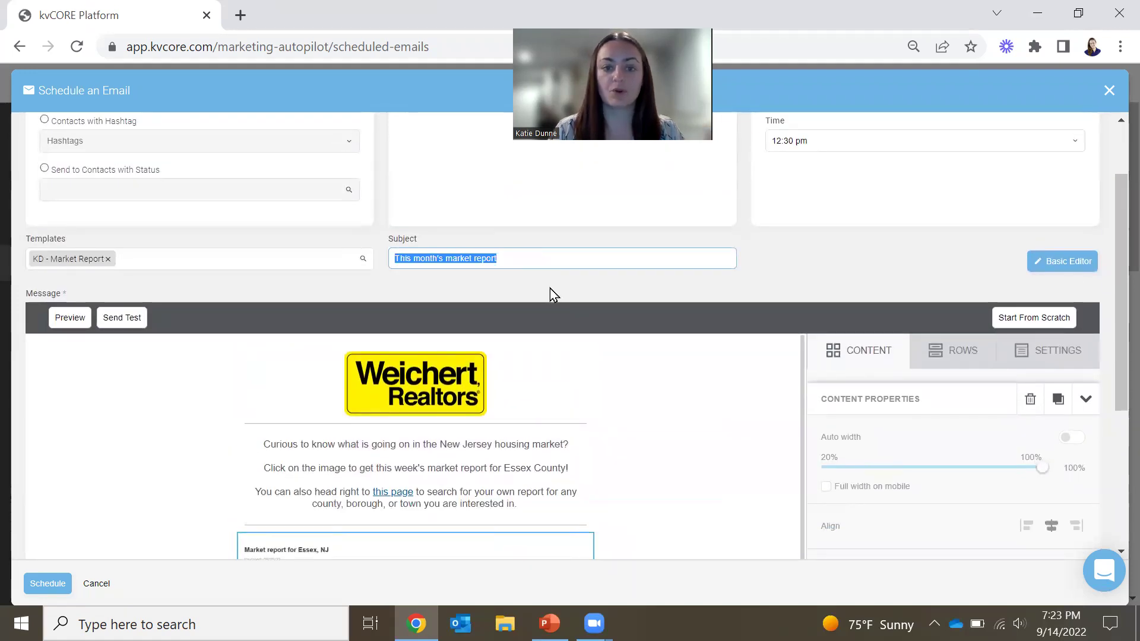
pyautogui.scroll(-2, 362, 311)
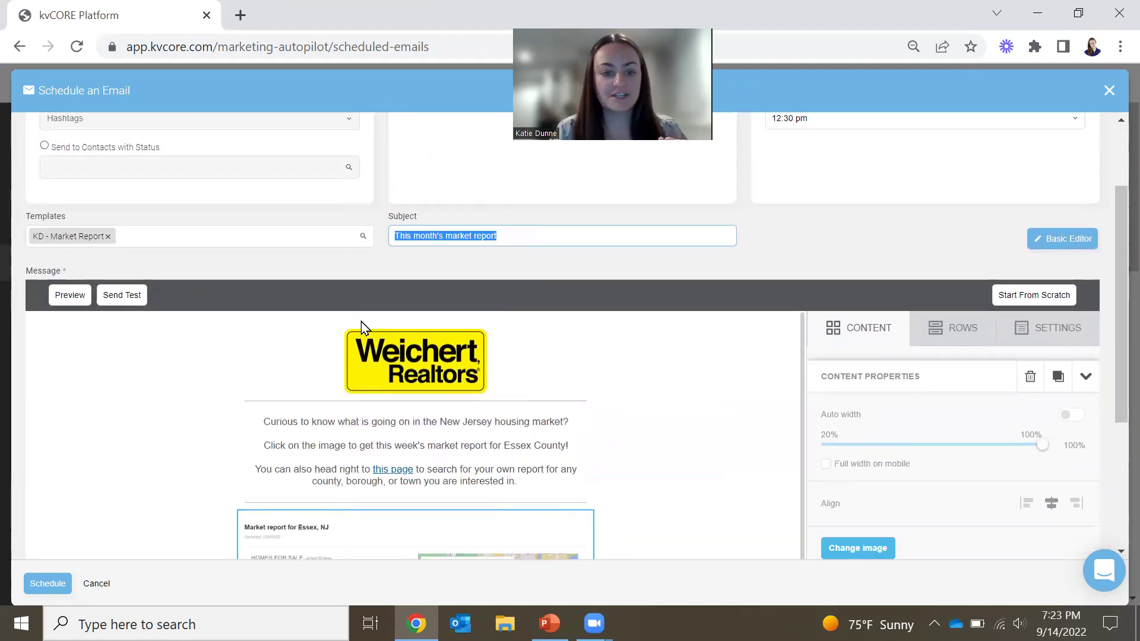
pyautogui.click(361, 204)
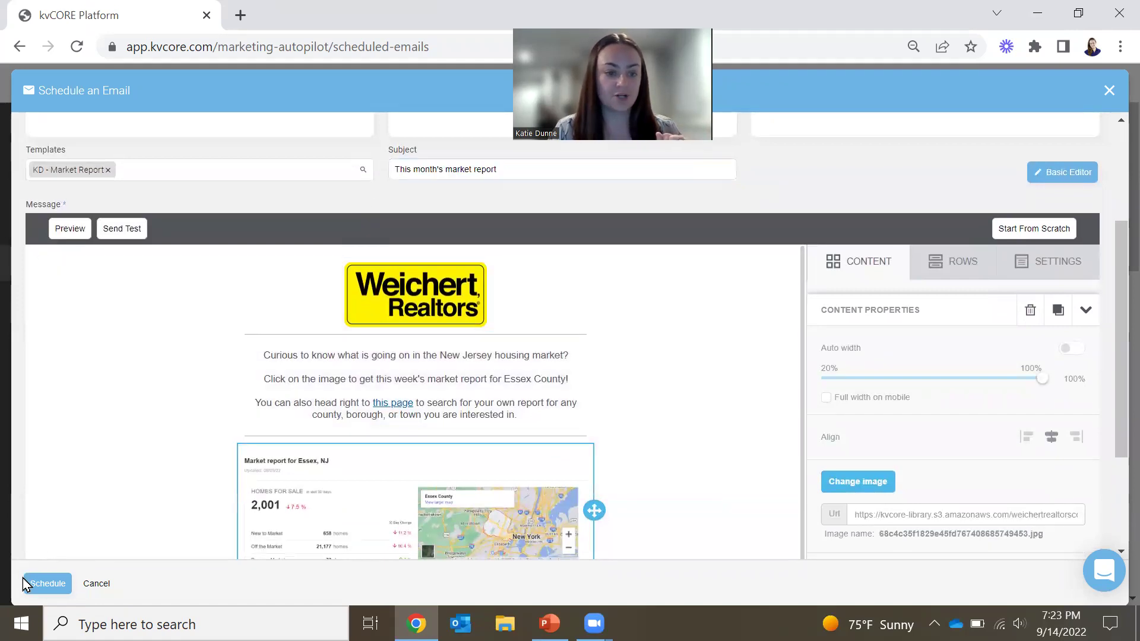
pyautogui.click(25, 581)
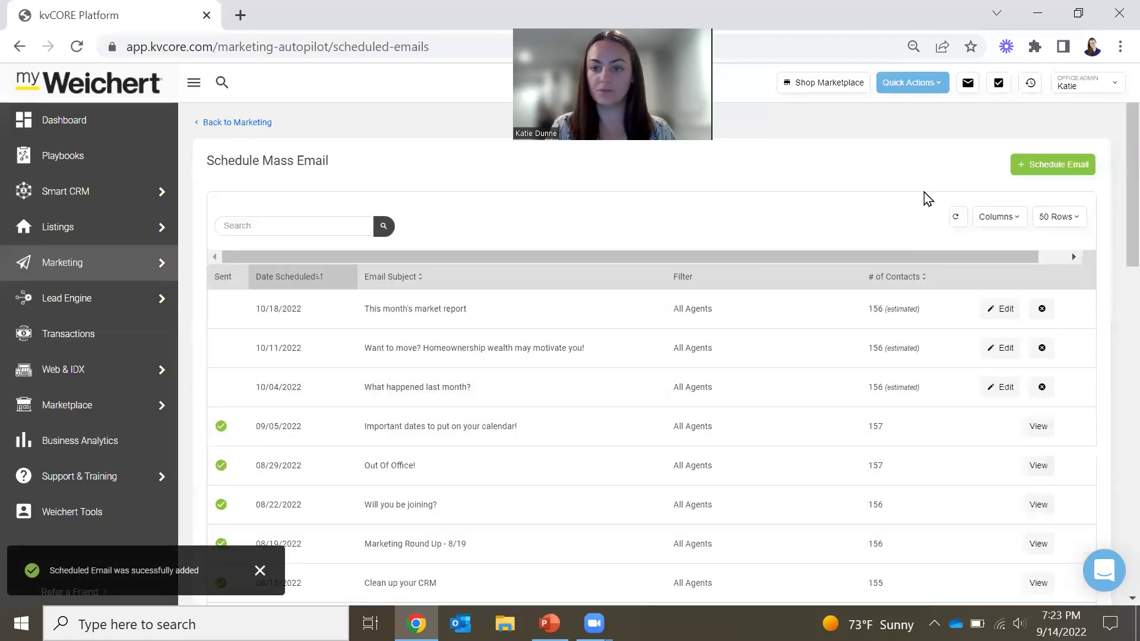
# - Create another scheduled email and choose the saved filter All Agents as its recipients
pyautogui.click(1062, 171)
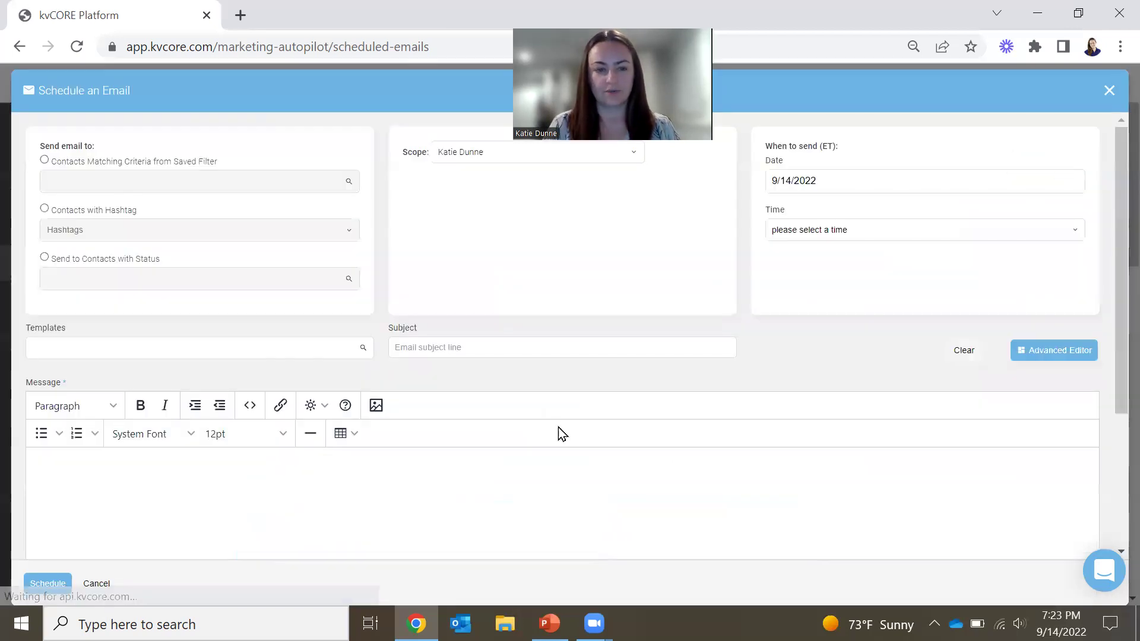
pyautogui.click(45, 161)
pyautogui.click(94, 185)
pyautogui.click(190, 202)
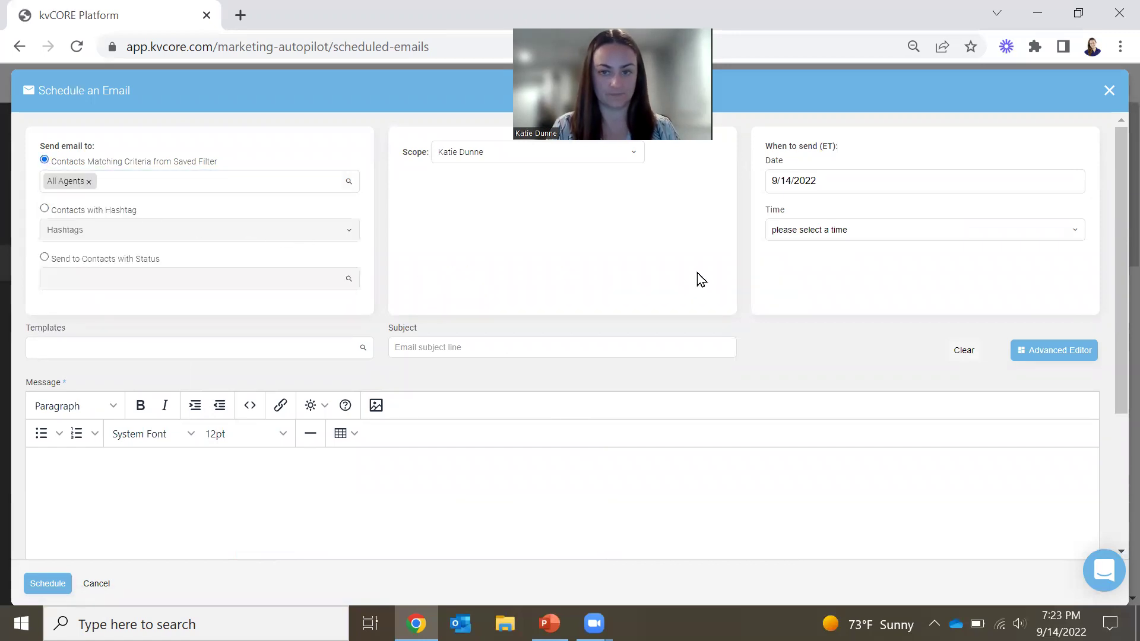
# - Set the email to send on October 25, 2022 at 12:30 pm
pyautogui.click(828, 182)
pyautogui.click(665, 254)
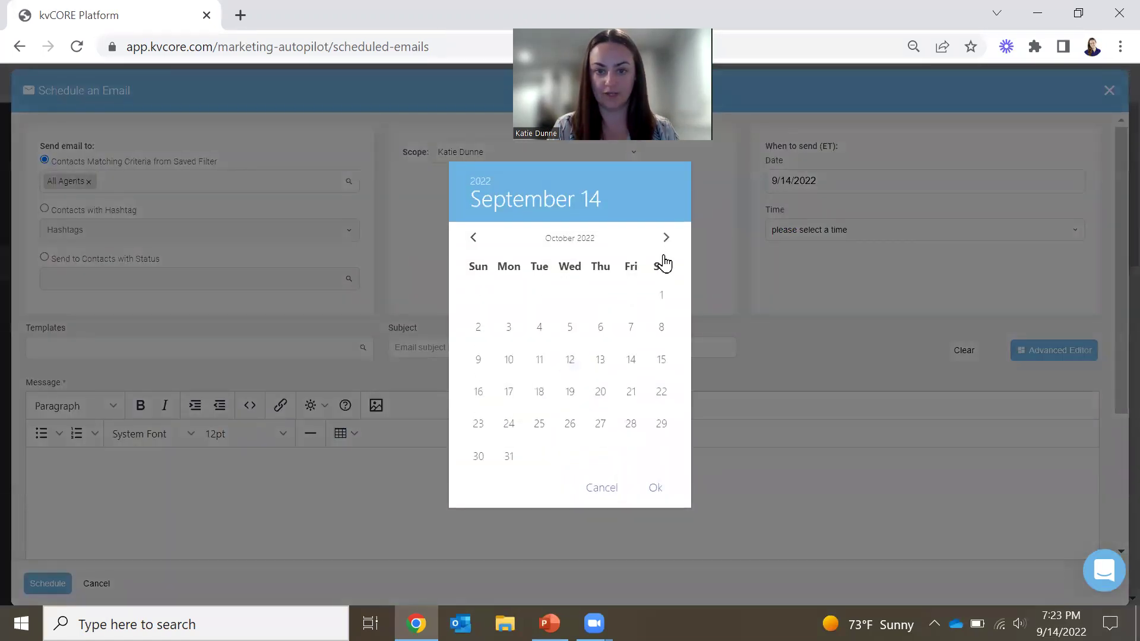
pyautogui.click(539, 424)
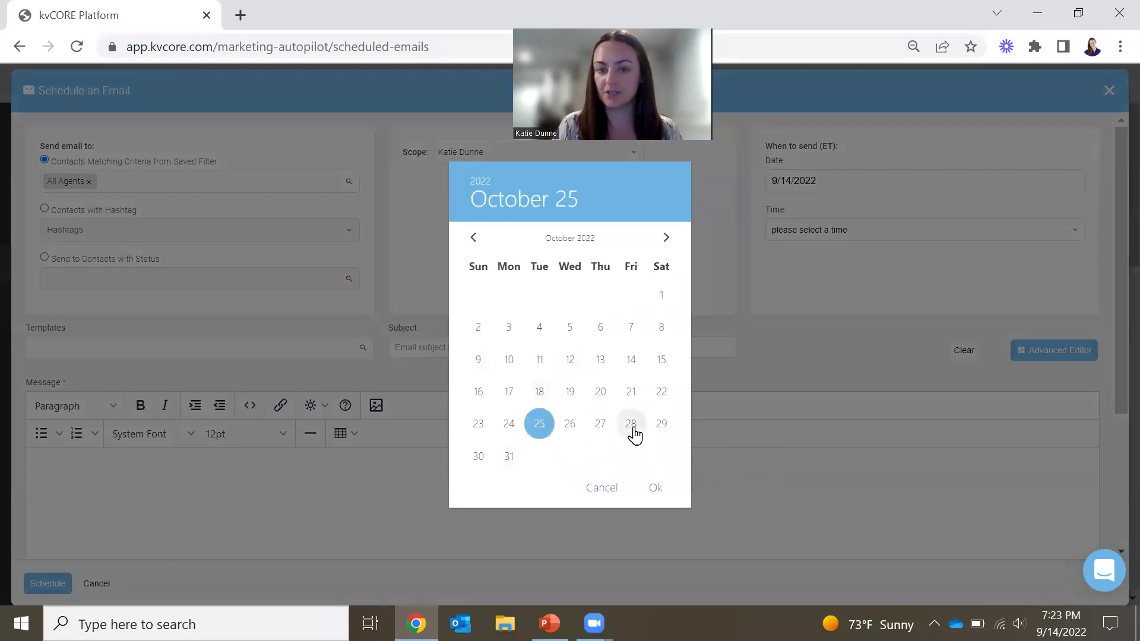
pyautogui.click(656, 491)
pyautogui.click(818, 235)
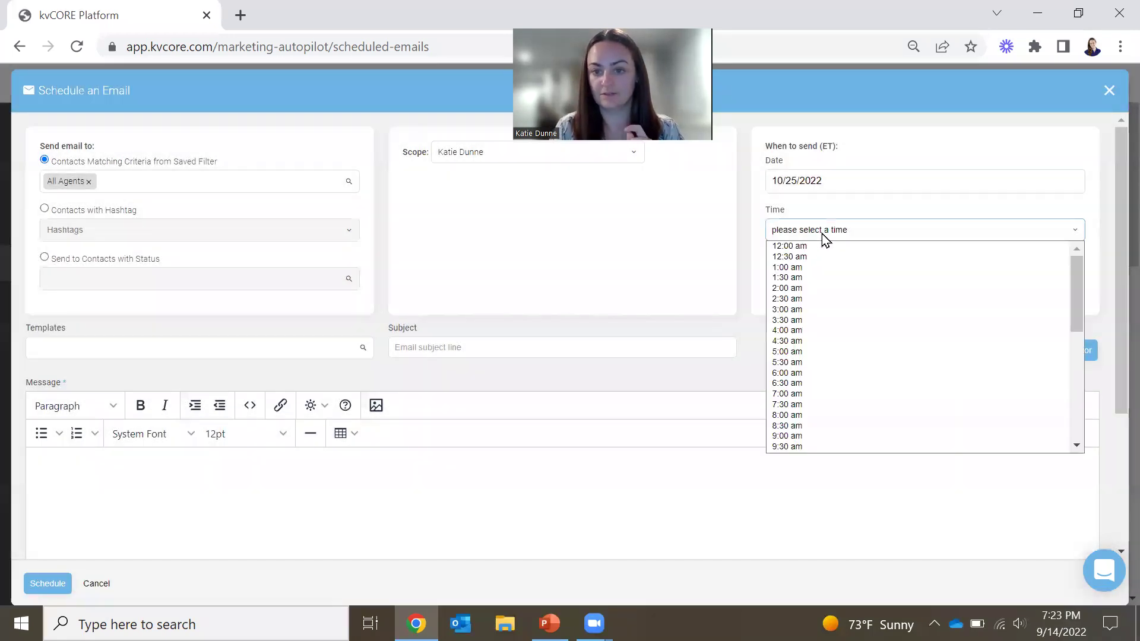
pyautogui.scroll(-5, 843, 268)
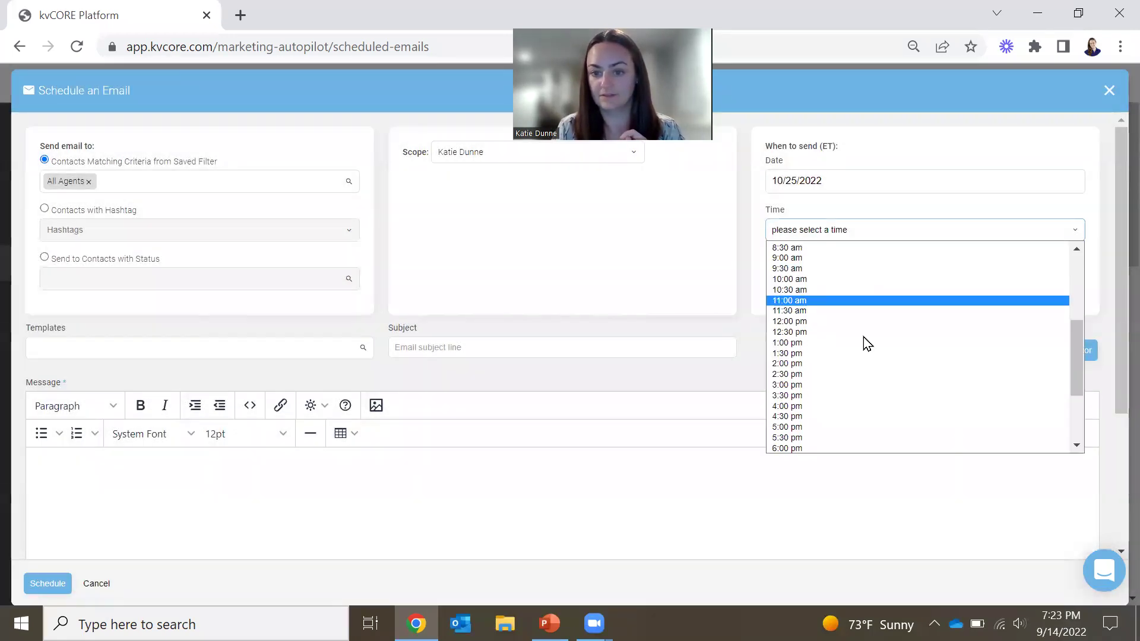
pyautogui.click(826, 333)
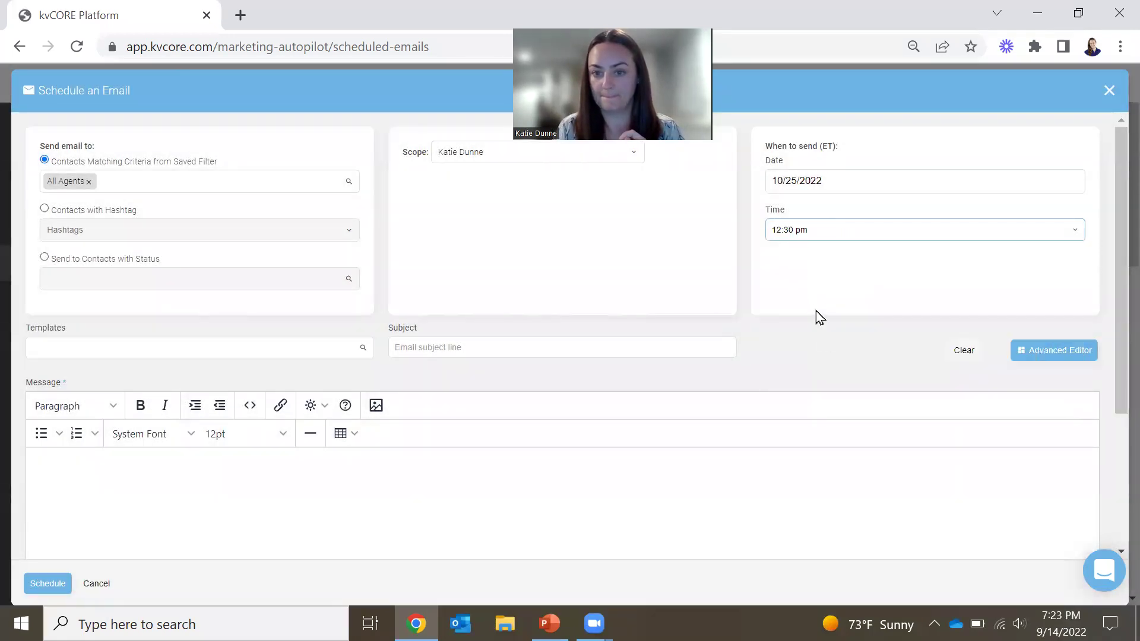
# - Try the template Holiday - Halloween 1 for the email and read through its image and message text
pyautogui.click(141, 349)
pyautogui.write('h')
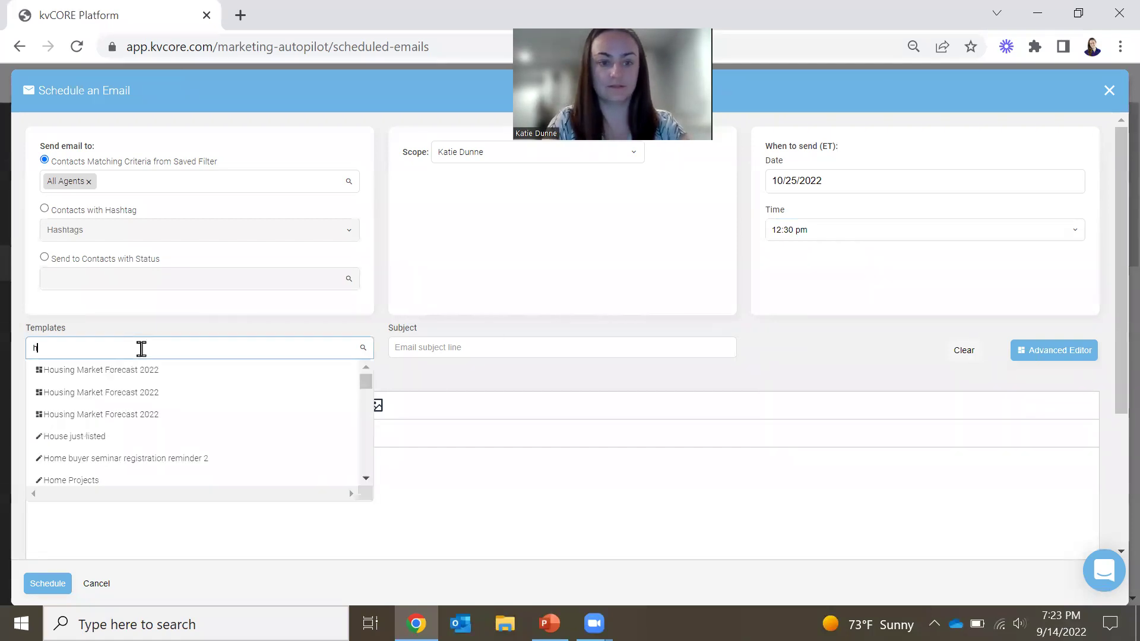
pyautogui.write('all')
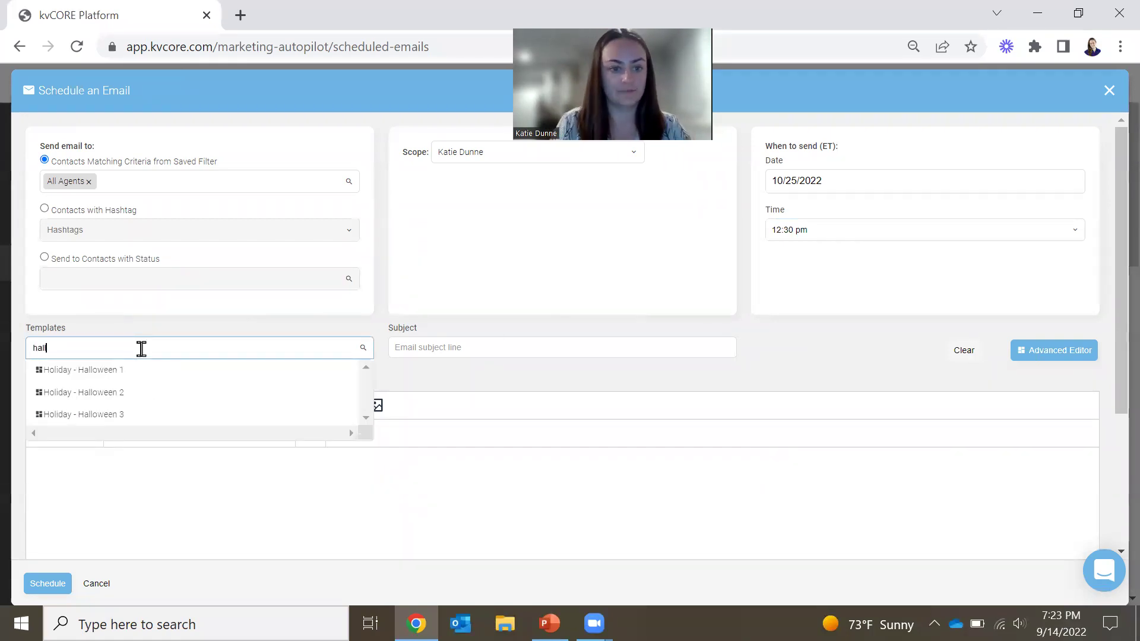
pyautogui.click(124, 370)
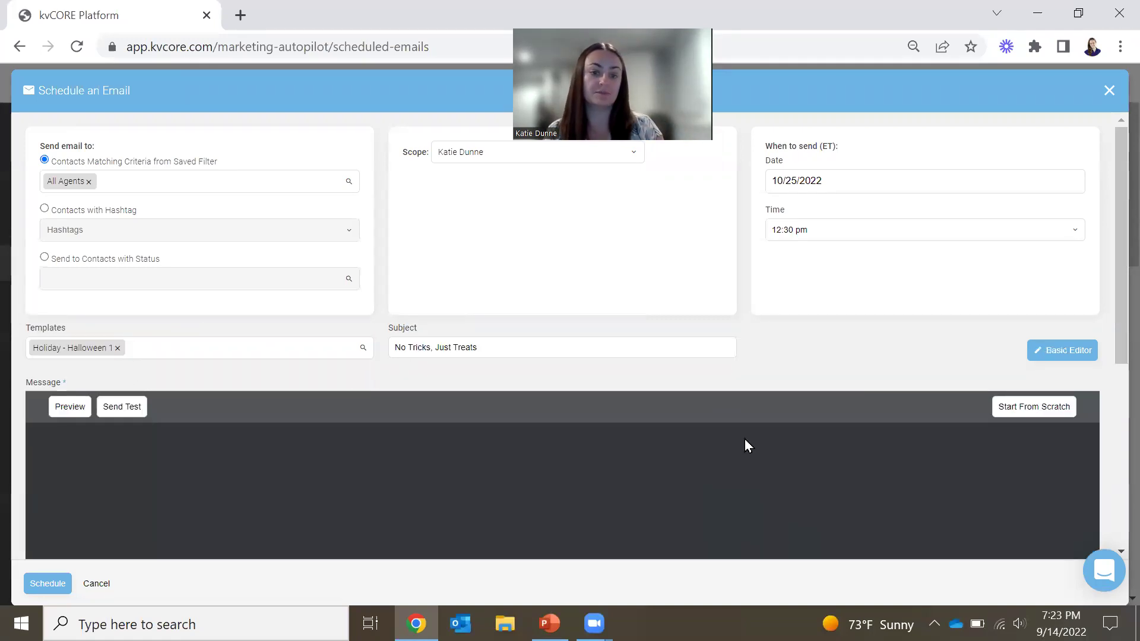
pyautogui.scroll(-3, 744, 439)
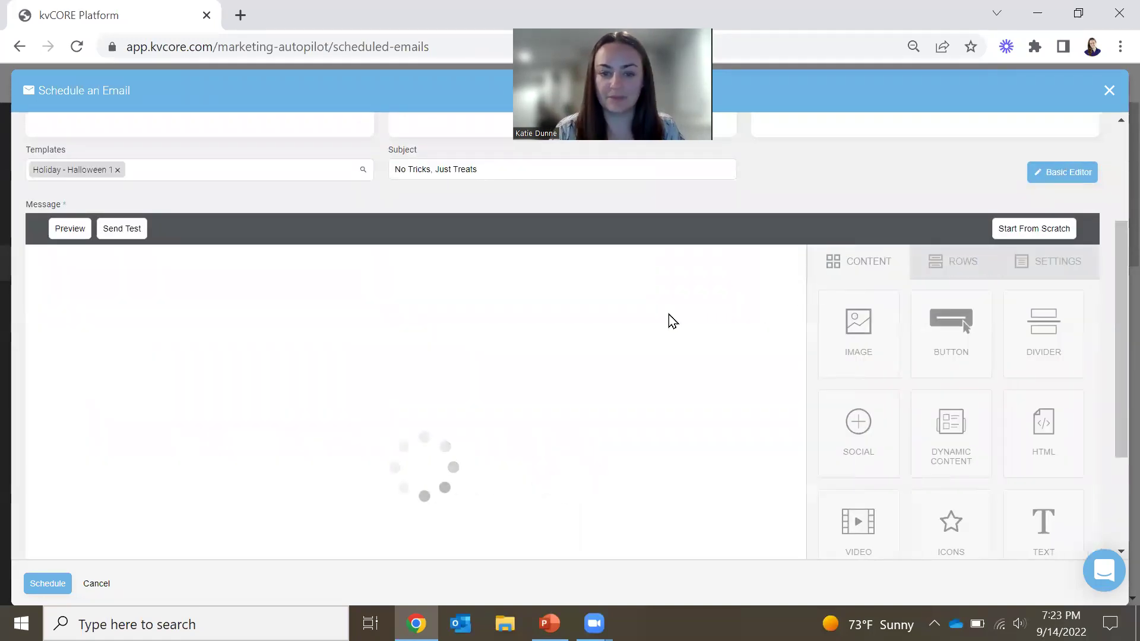
pyautogui.scroll(-2, 686, 309)
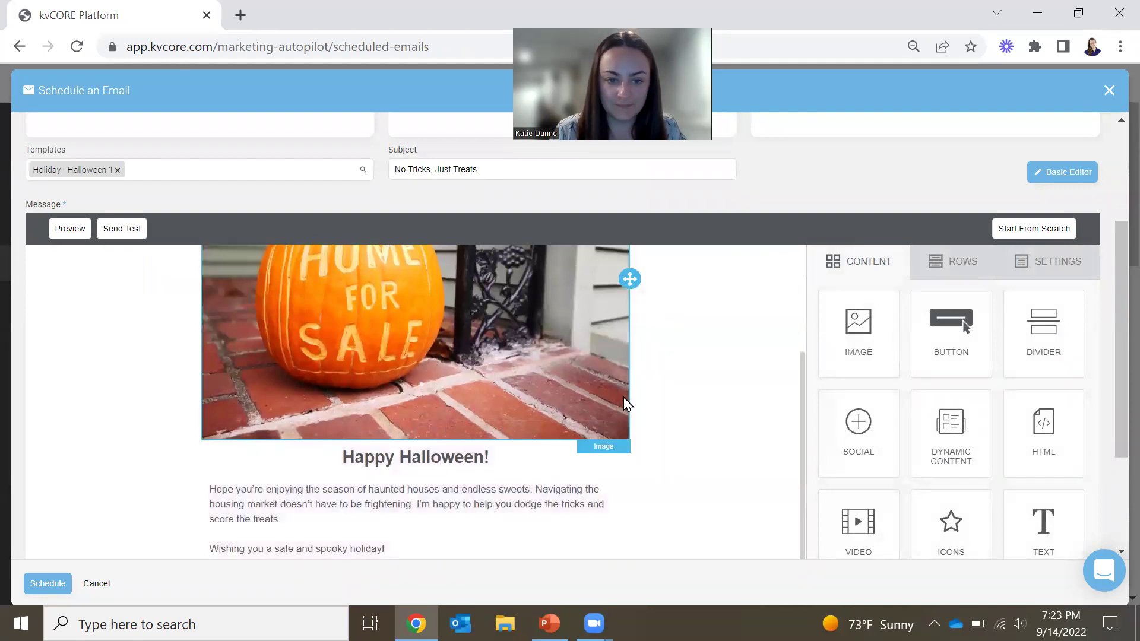
pyautogui.scroll(-3, 653, 399)
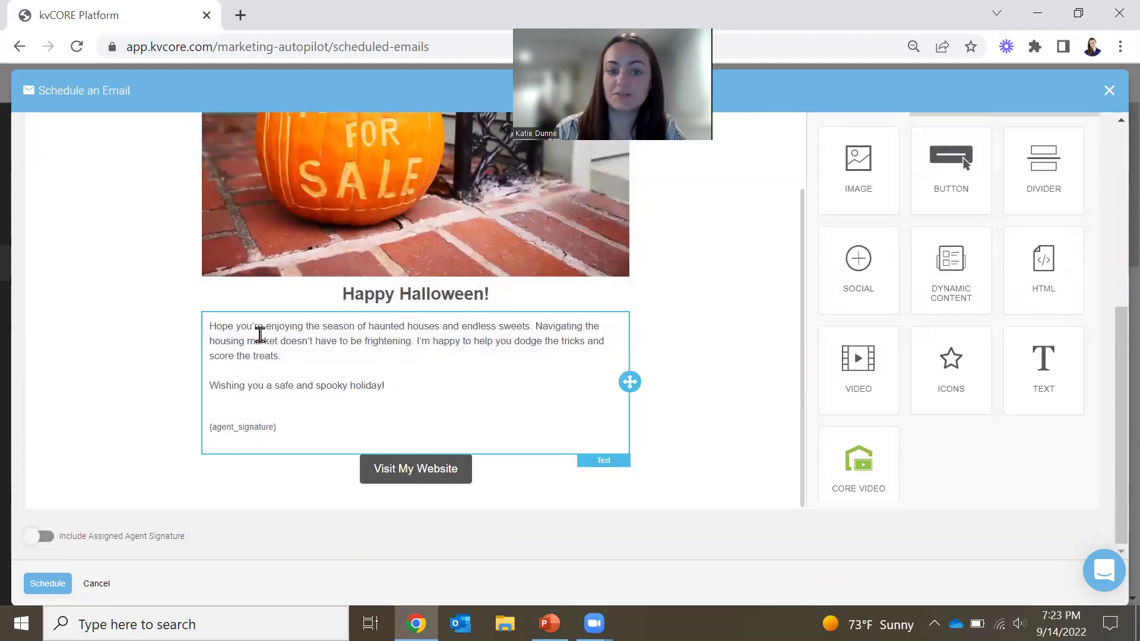
pyautogui.scroll(5, 463, 368)
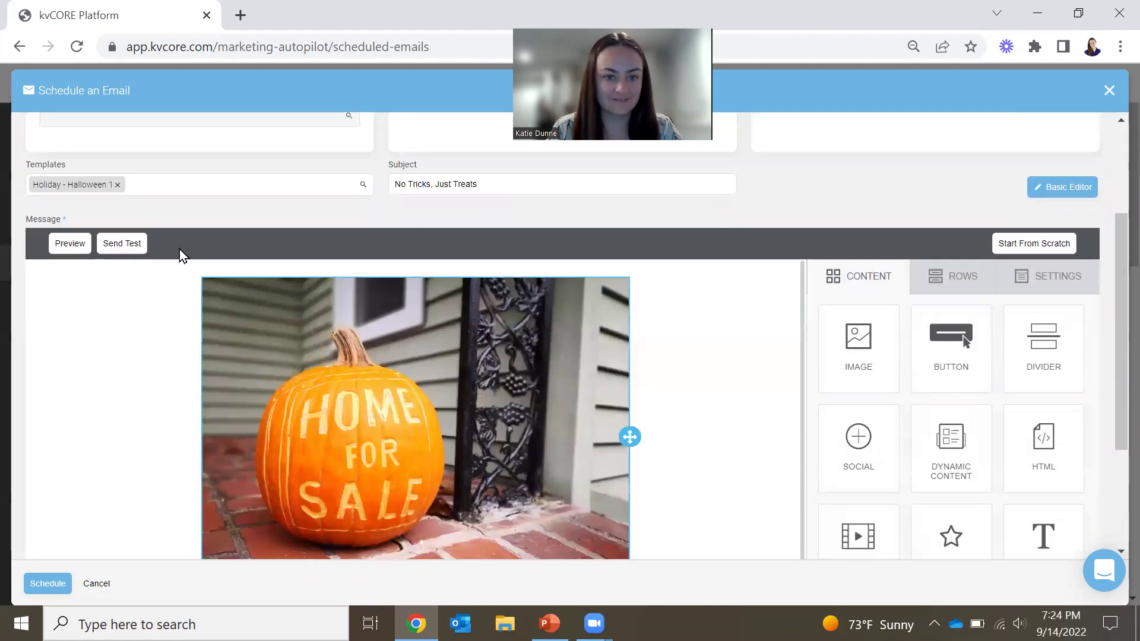
# - Try the template Holiday - Halloween 2 in place of the first one and read through its message
pyautogui.click(117, 184)
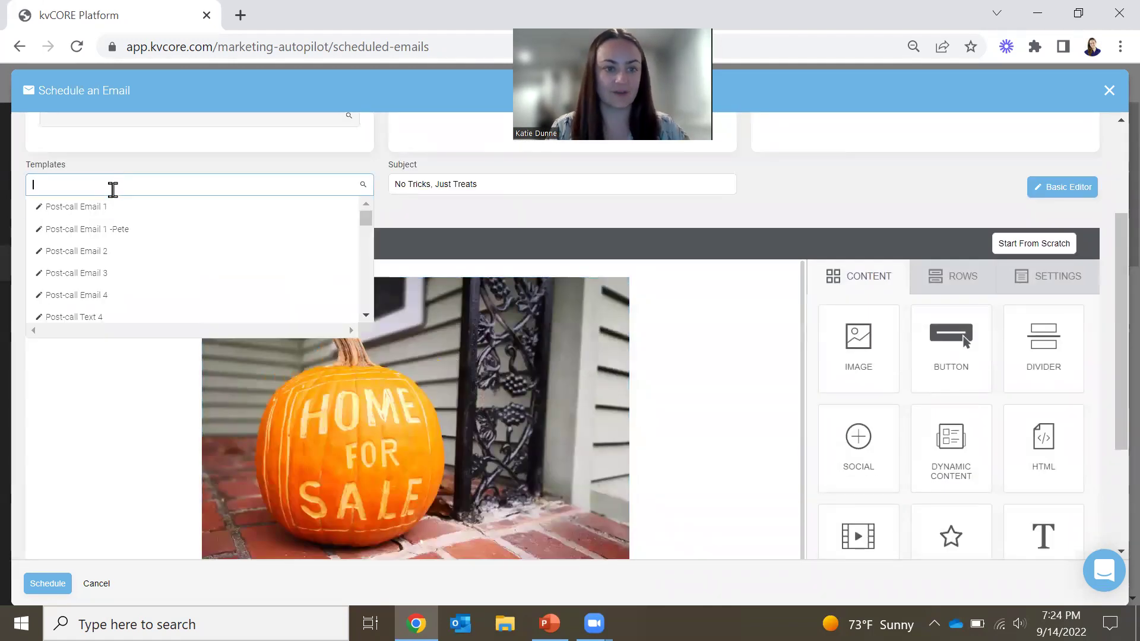
pyautogui.write('hall')
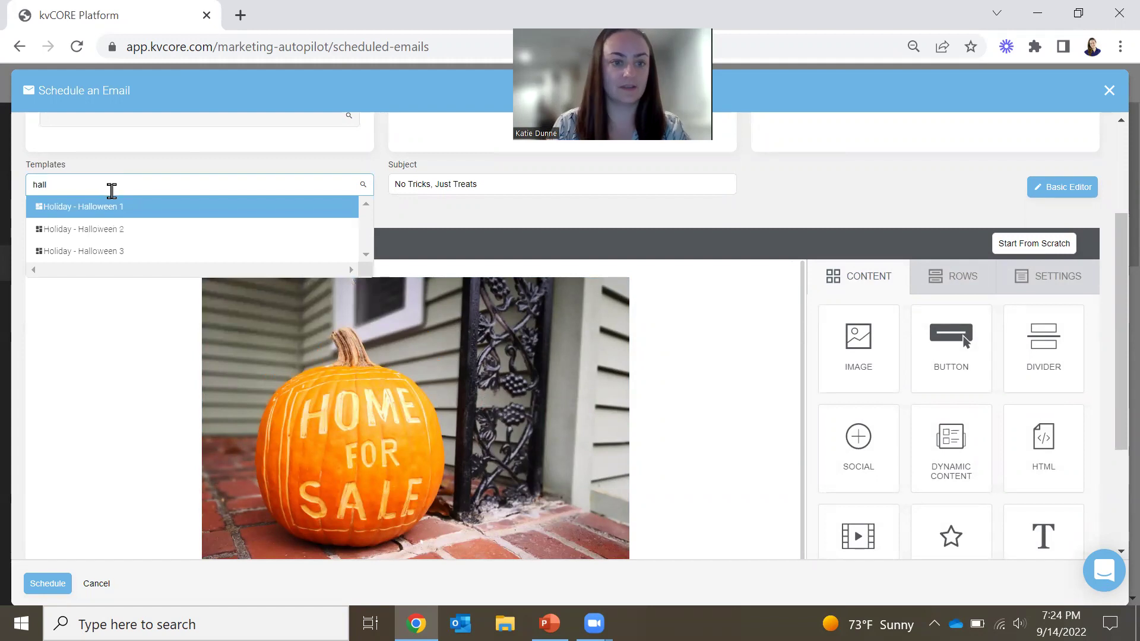
pyautogui.click(113, 230)
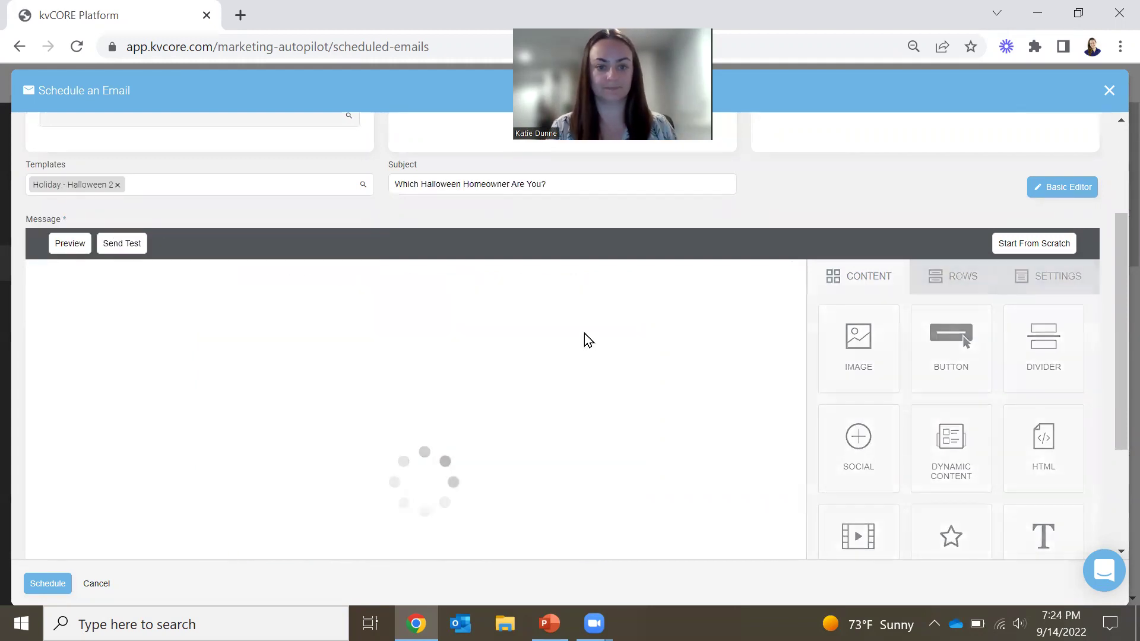
pyautogui.scroll(-4, 700, 344)
pyautogui.scroll(2, 327, 305)
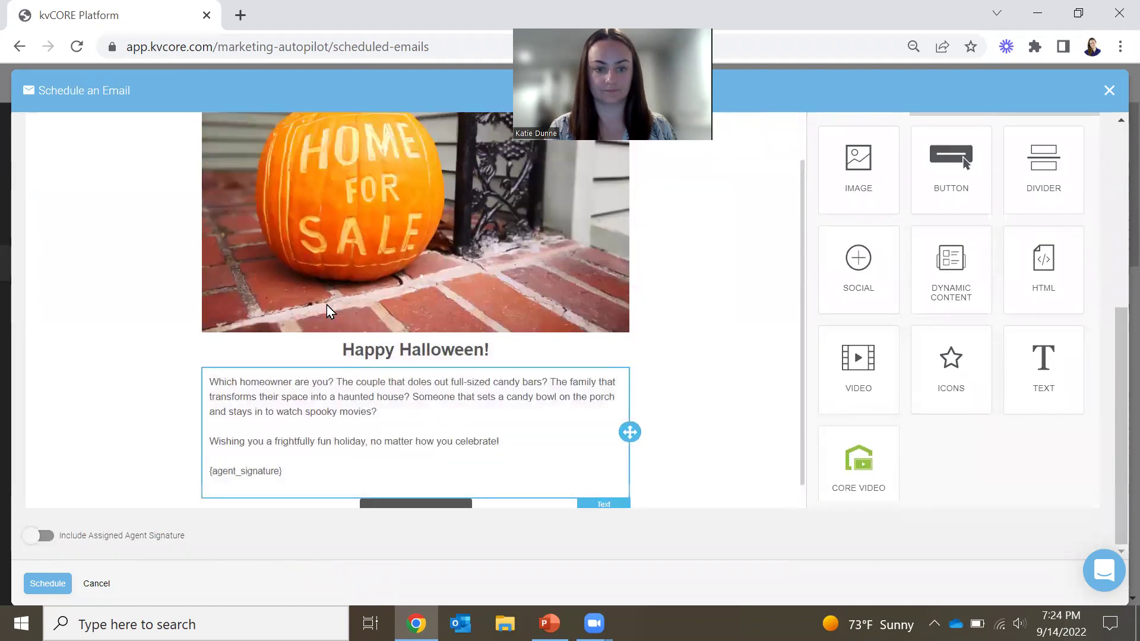
pyautogui.scroll(-3, 285, 285)
pyautogui.scroll(6, 264, 346)
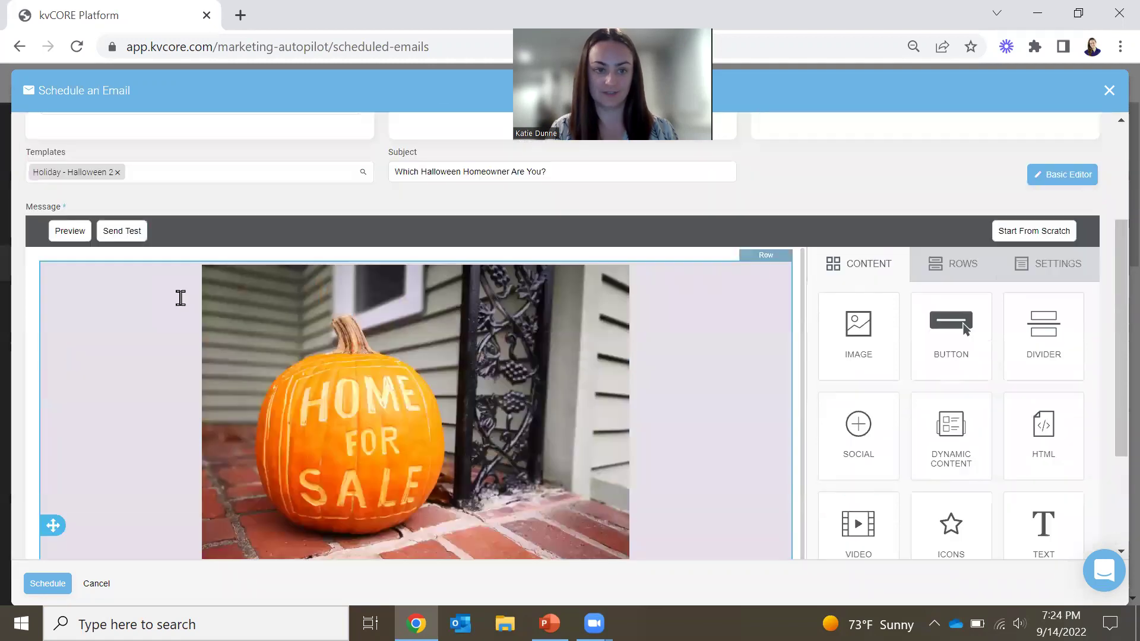
# - Replace the email's template with Holiday - Halloween 3
pyautogui.click(117, 349)
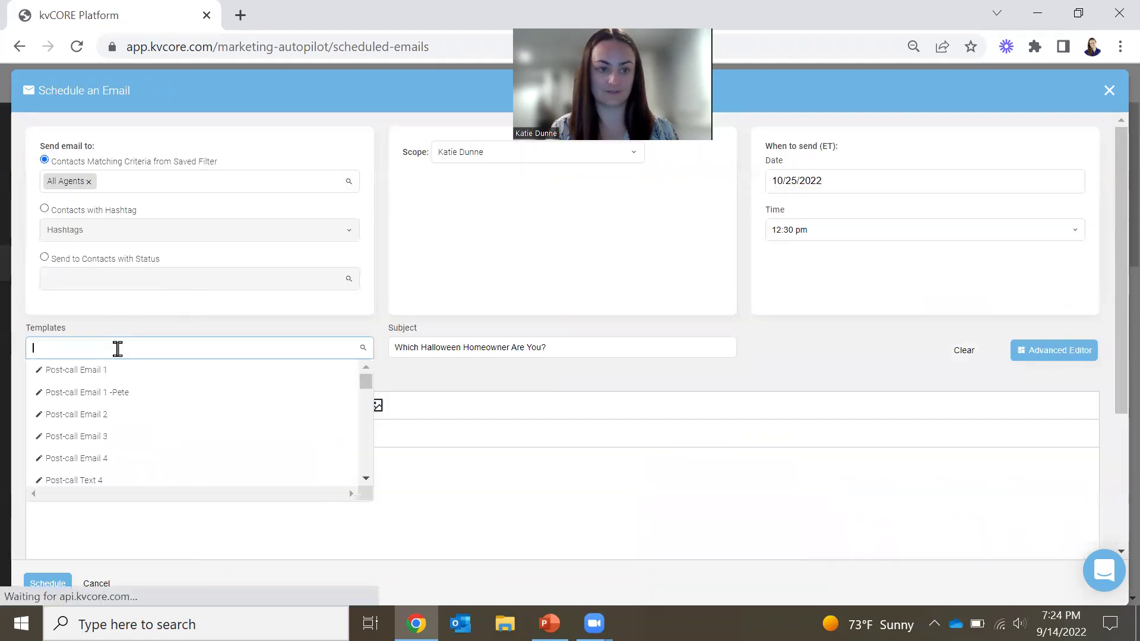
pyautogui.write('hallo')
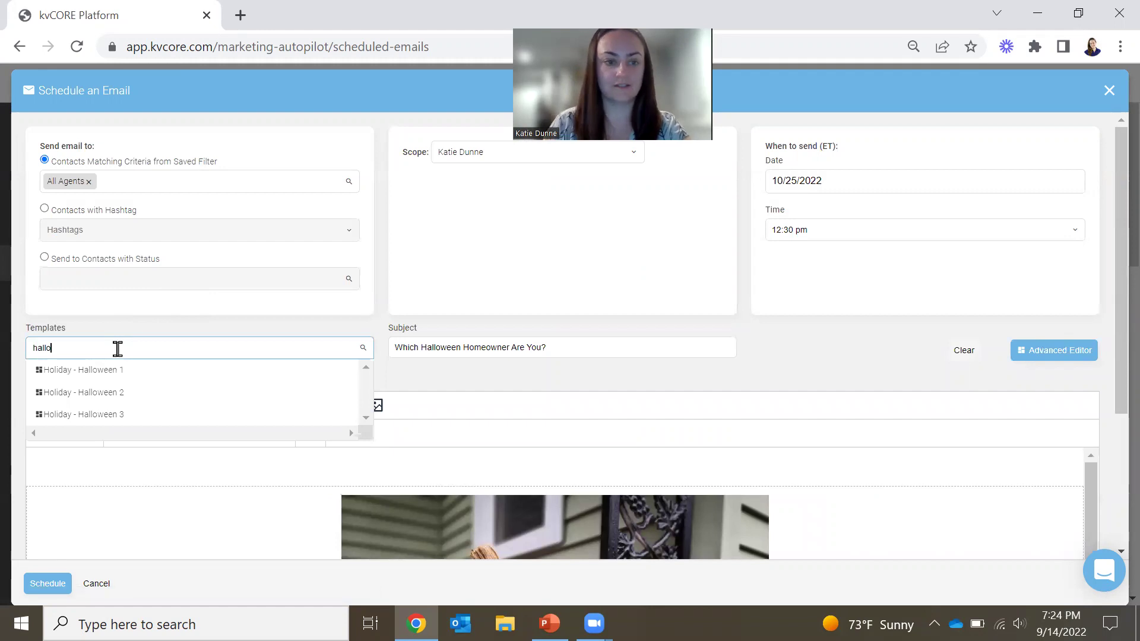
pyautogui.click(107, 417)
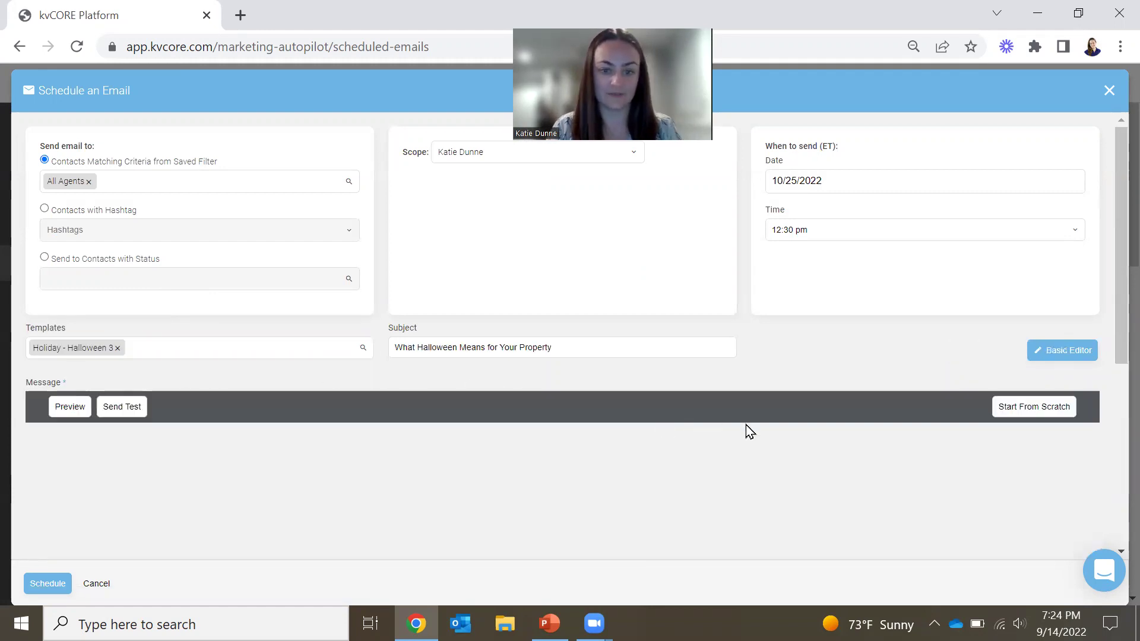
# - Review the Halloween email's image, message text and signature placeholder, leave them as supplied, and schedule the email
pyautogui.scroll(-3, 746, 425)
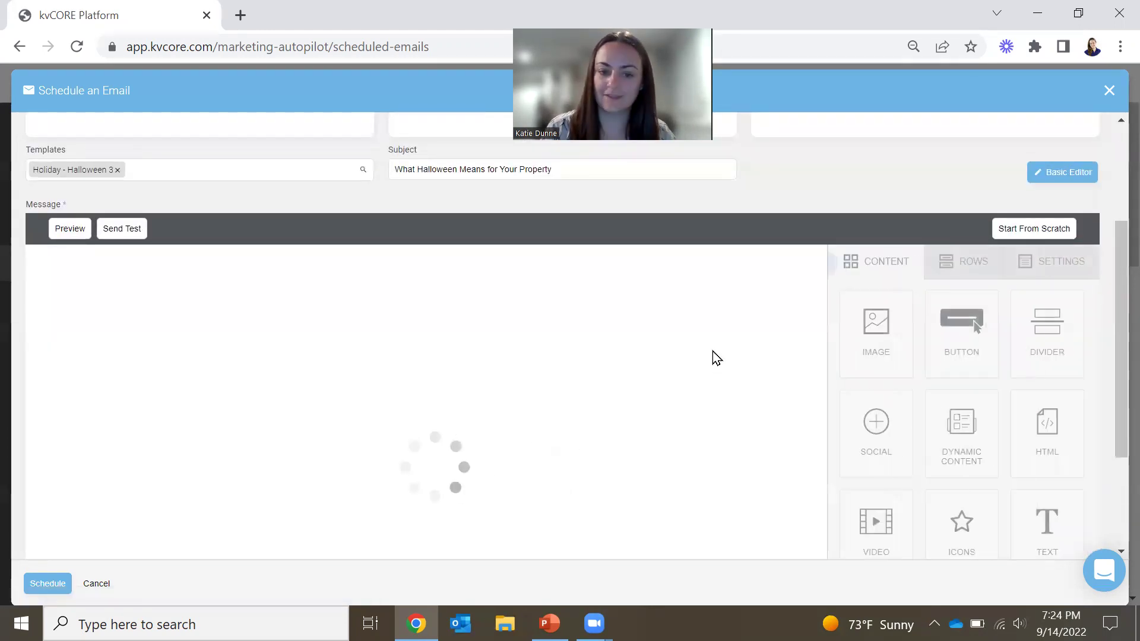
pyautogui.scroll(-5, 661, 348)
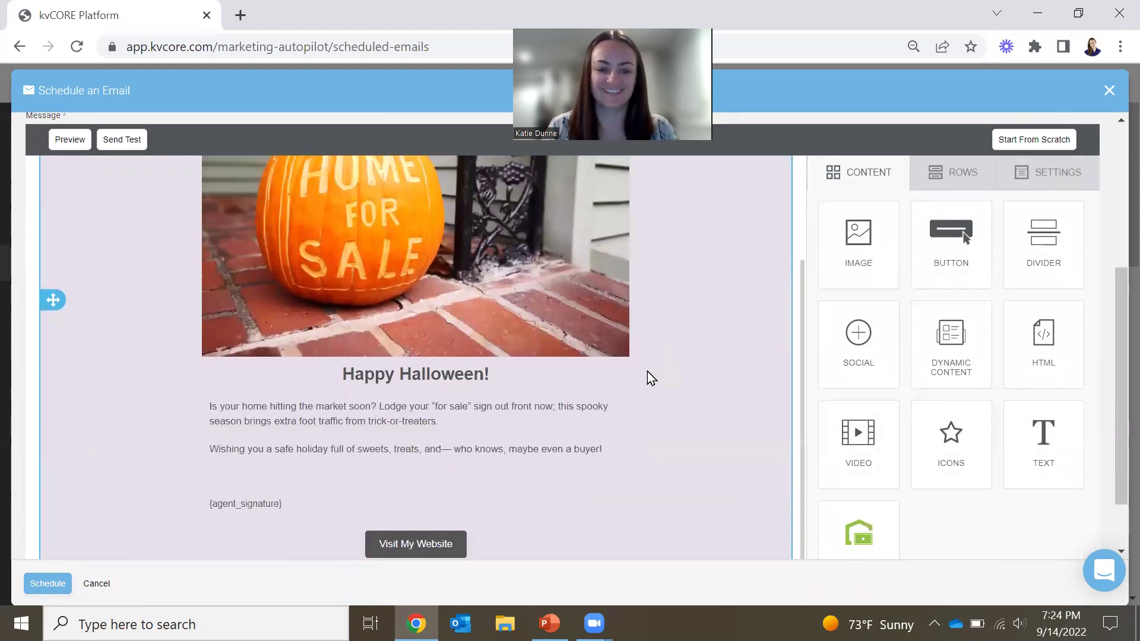
pyautogui.scroll(-2, 647, 371)
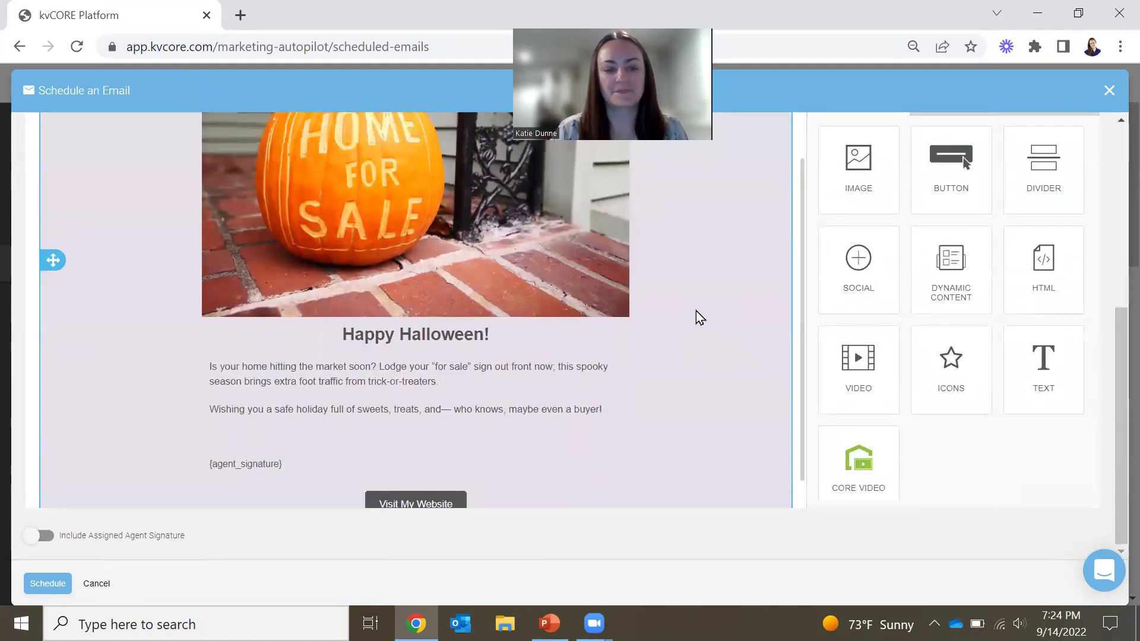
pyautogui.scroll(2, 696, 311)
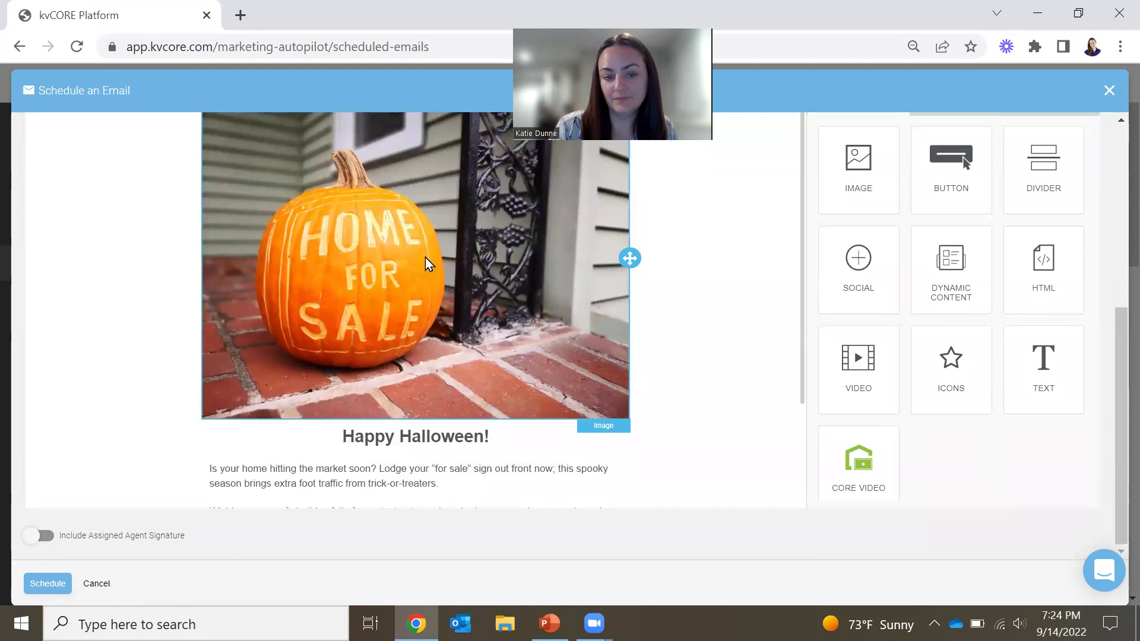
pyautogui.scroll(-2, 461, 315)
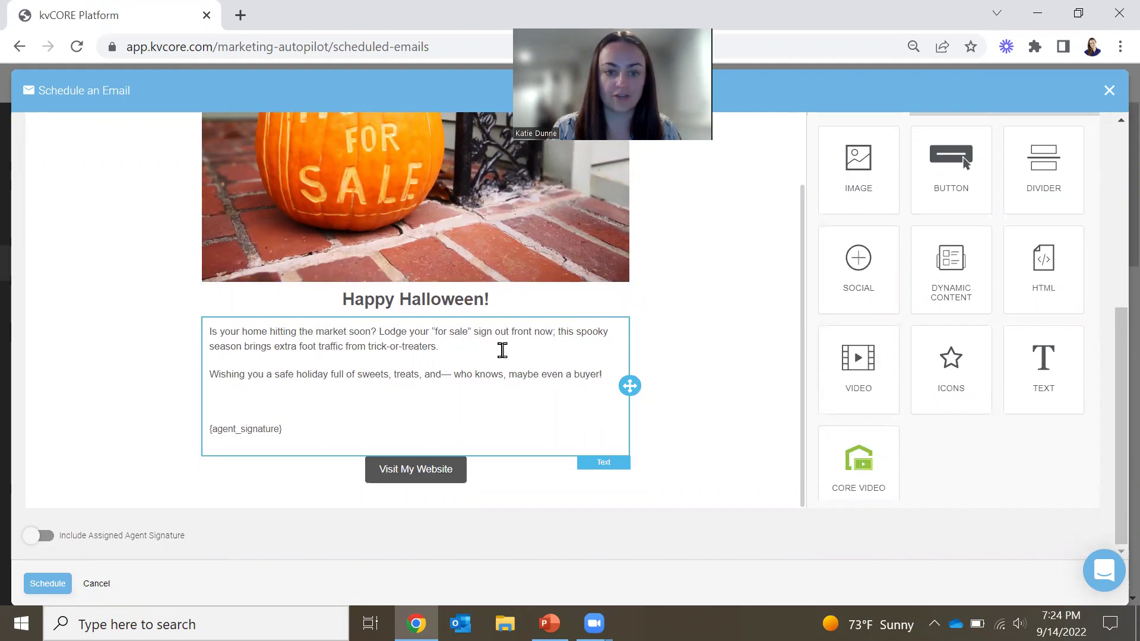
pyautogui.scroll(2, 321, 368)
pyautogui.scroll(-2, 321, 368)
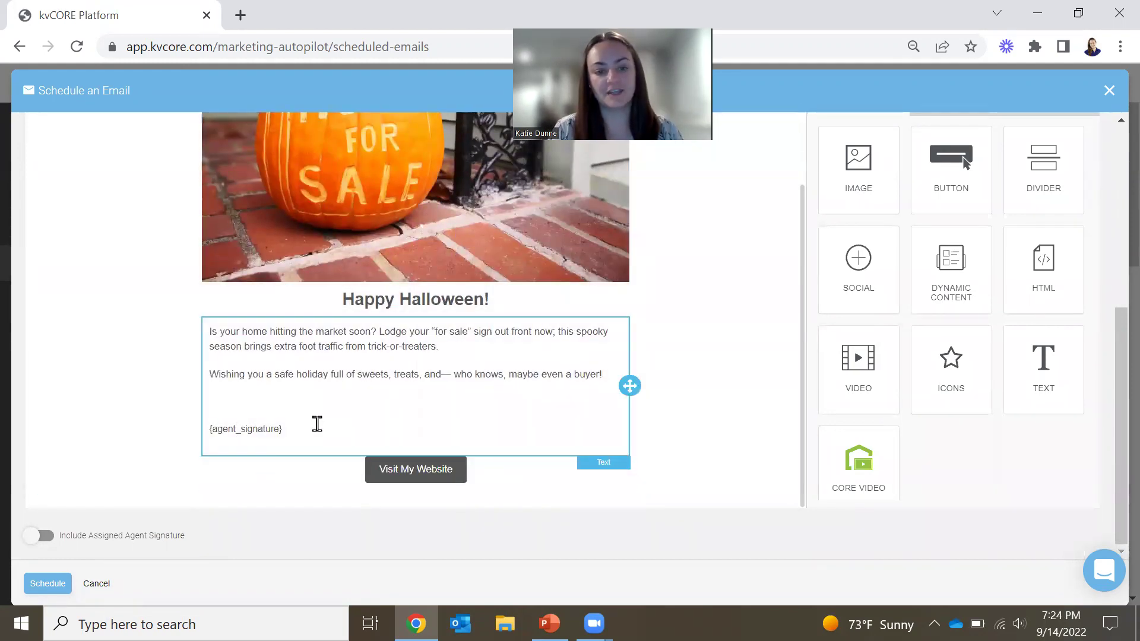
pyautogui.click(389, 414)
pyautogui.scroll(10, 715, 368)
pyautogui.scroll(3, 712, 344)
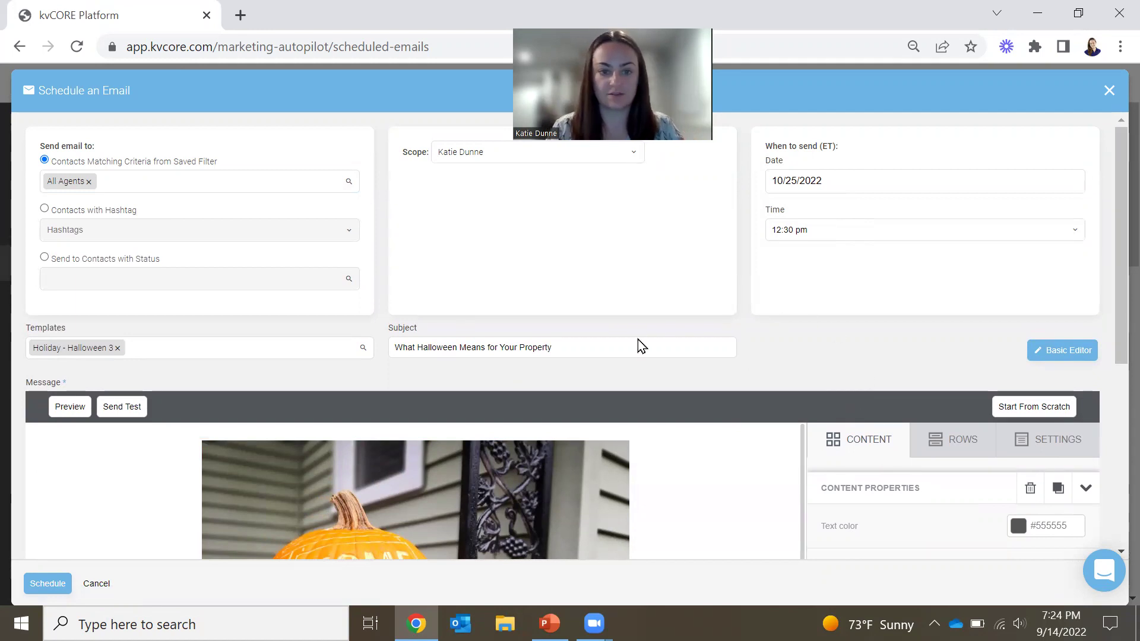
pyautogui.click(47, 584)
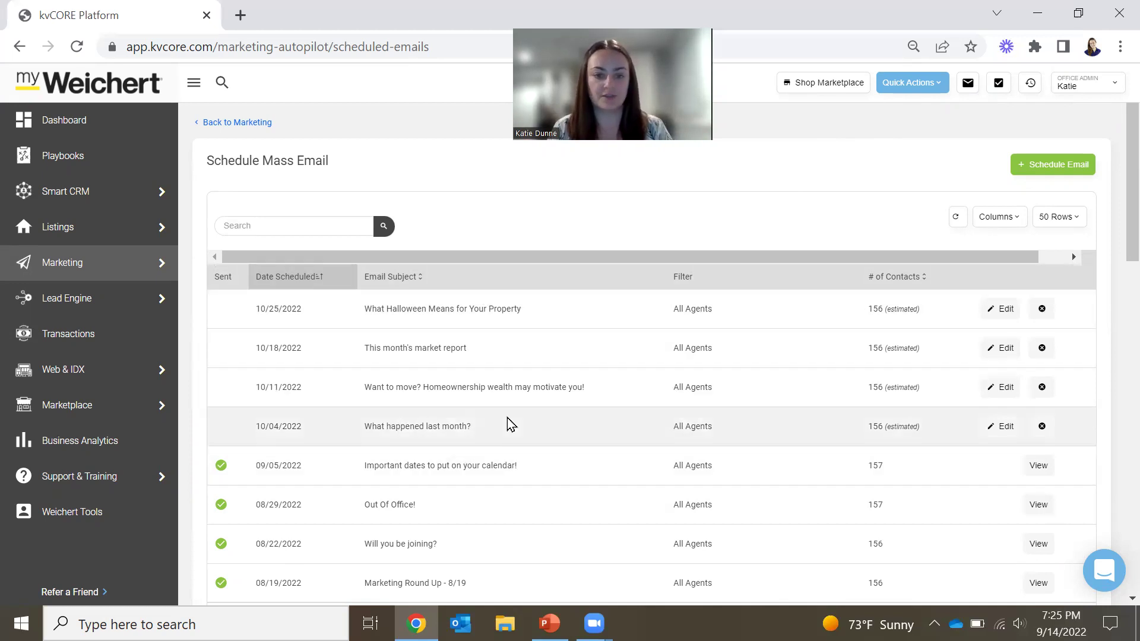
# - Go over the subject lines of the October 4, 11, 18 and 25 emails in the scheduled mass email list
pyautogui.moveTo(364, 429); pyautogui.dragTo(530, 444)
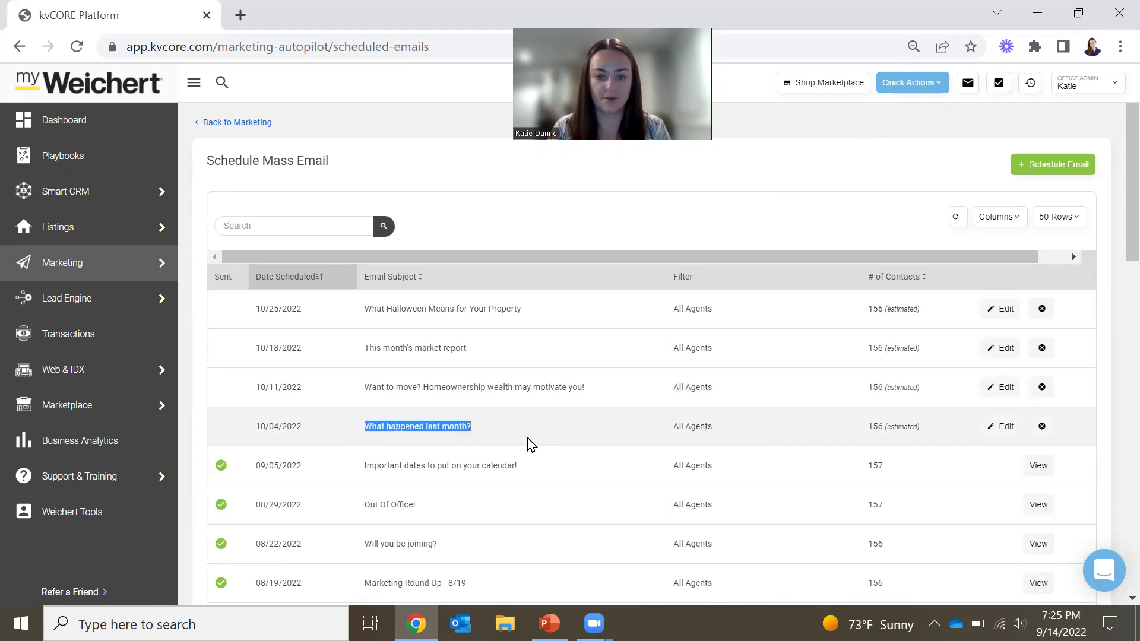
pyautogui.click(502, 426)
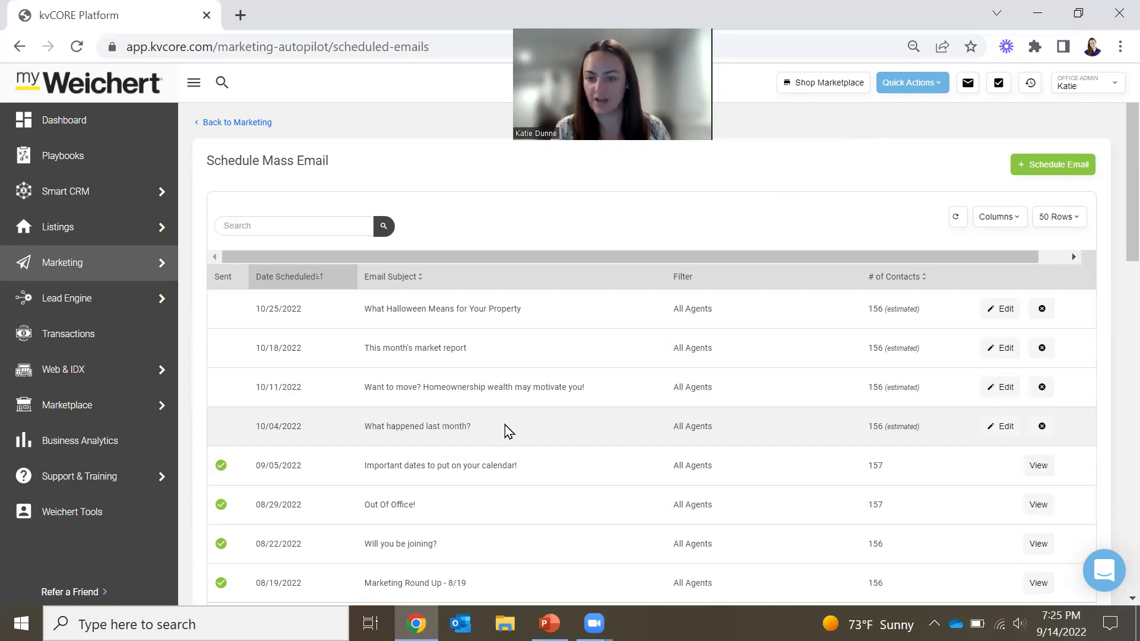
pyautogui.tripleClick(532, 402)
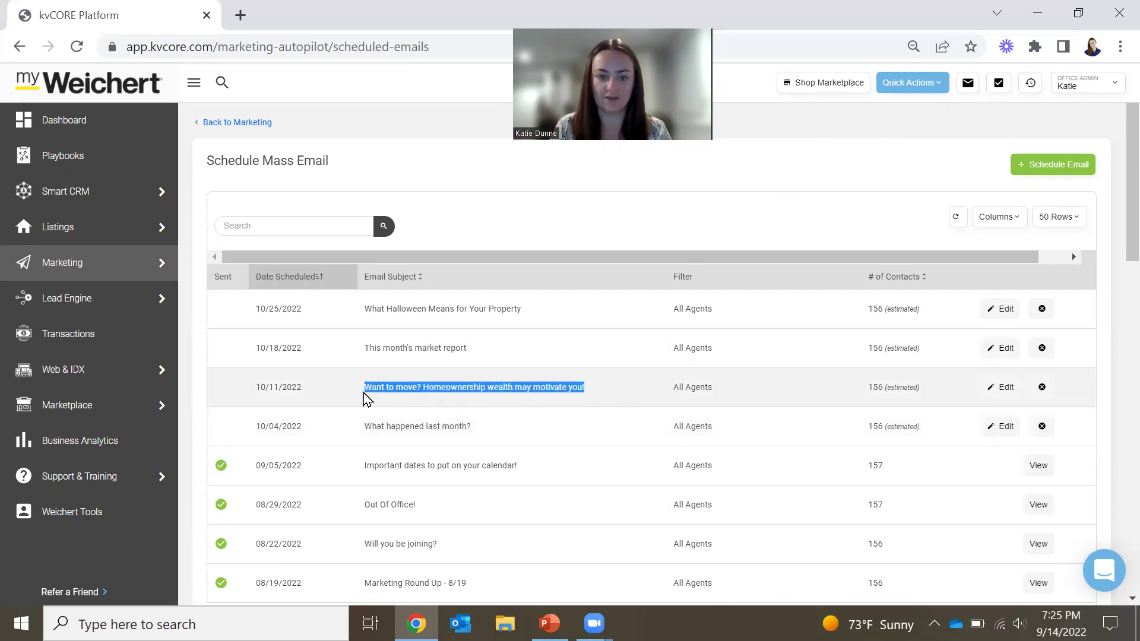
pyautogui.click(597, 408)
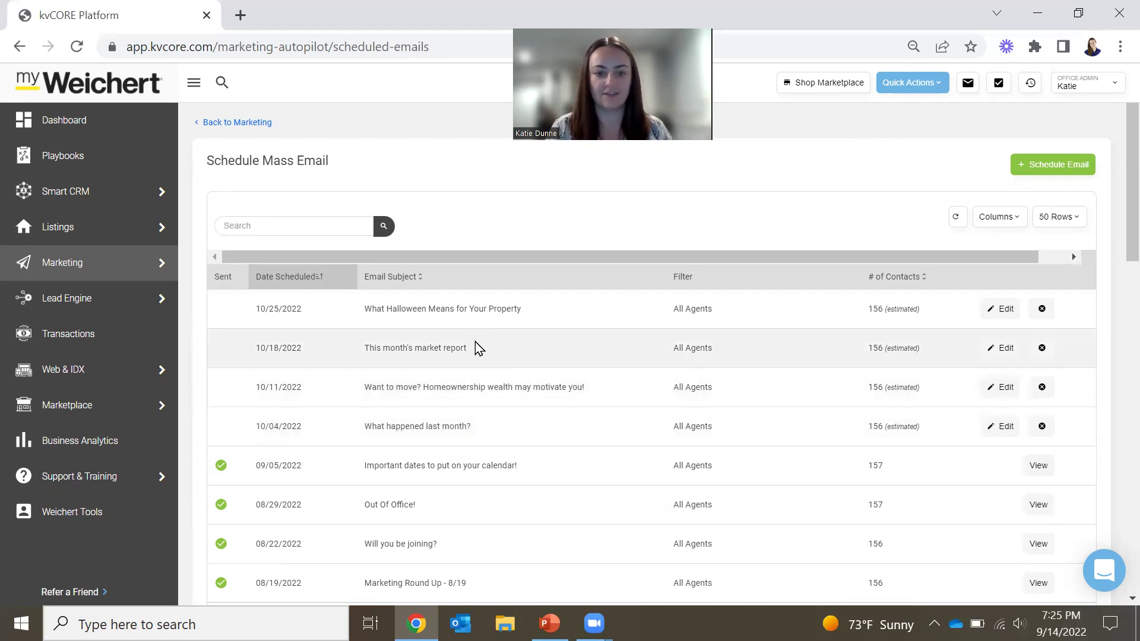
pyautogui.moveTo(423, 348); pyautogui.dragTo(320, 364)
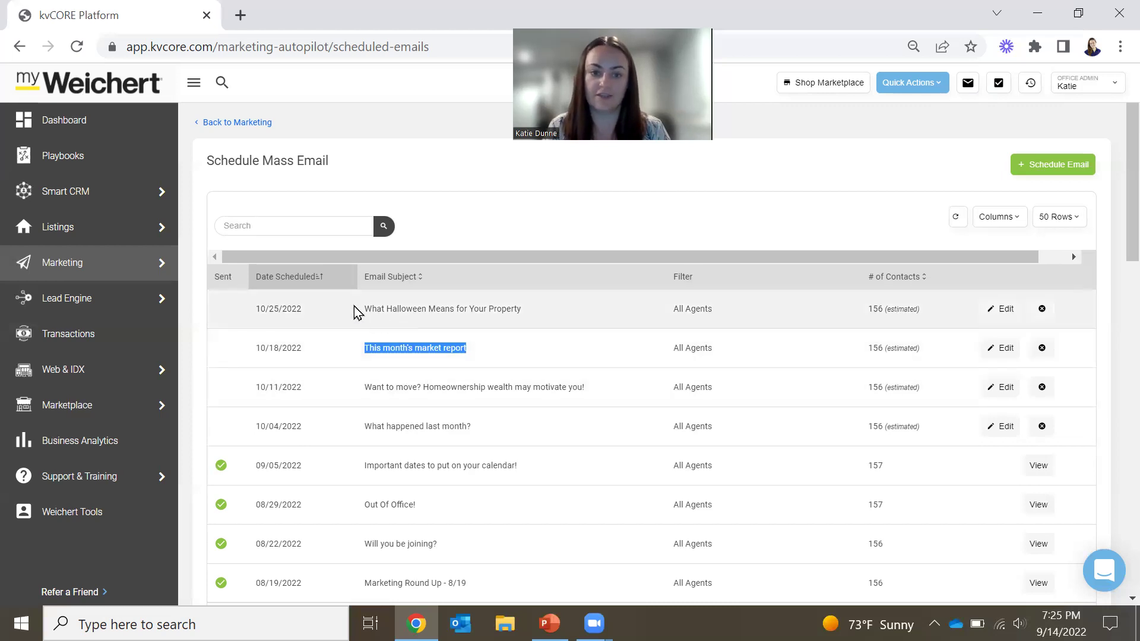
pyautogui.moveTo(354, 308); pyautogui.dragTo(515, 304)
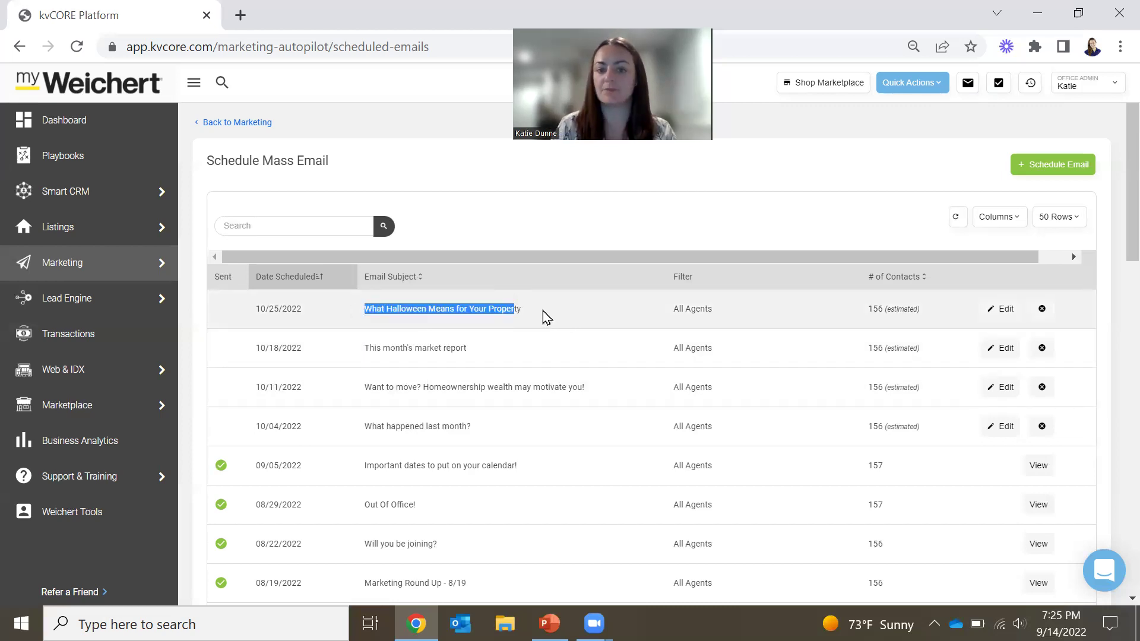
pyautogui.click(542, 312)
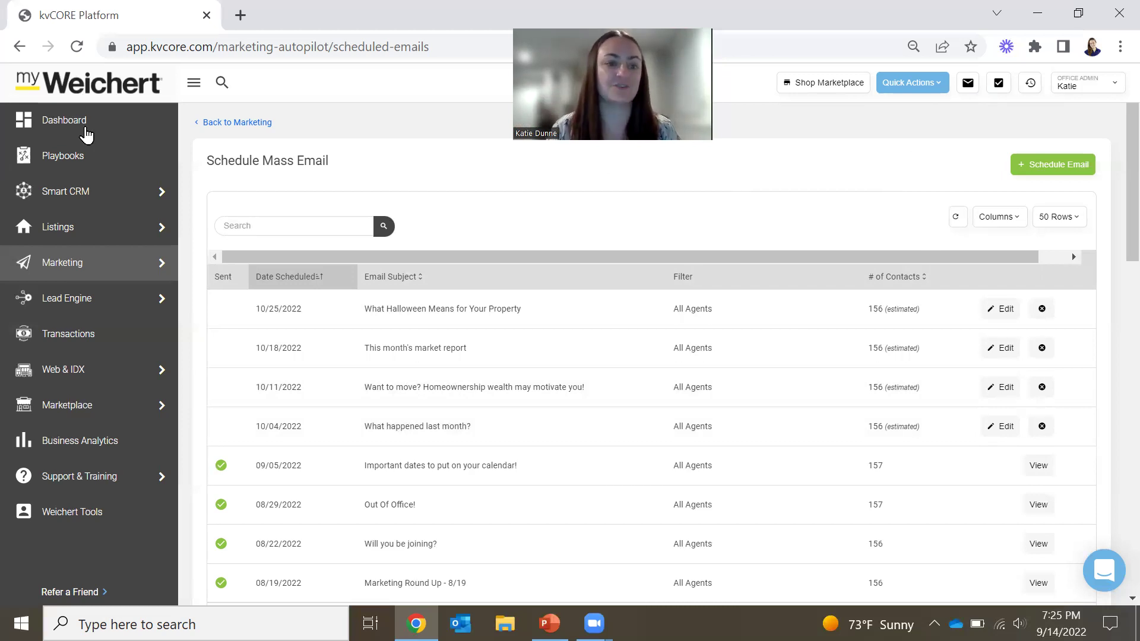
# - Filter the dashboard's activity feed to the office admin's own contacts and to Email Events
pyautogui.click(65, 120)
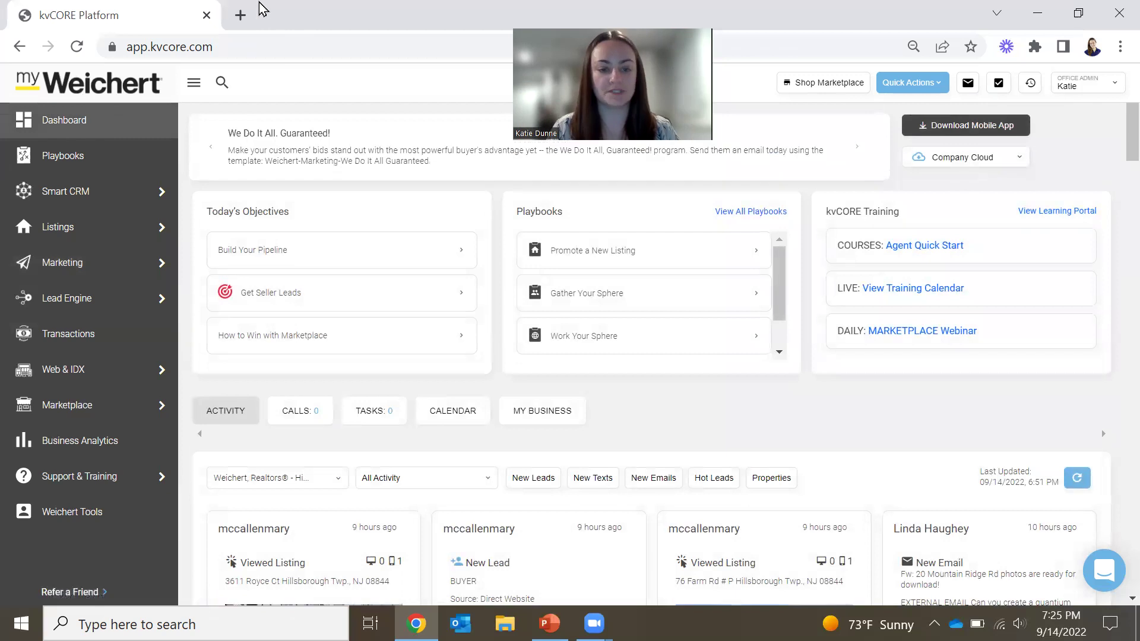
pyautogui.click(287, 475)
pyautogui.write('katie')
pyautogui.click(276, 522)
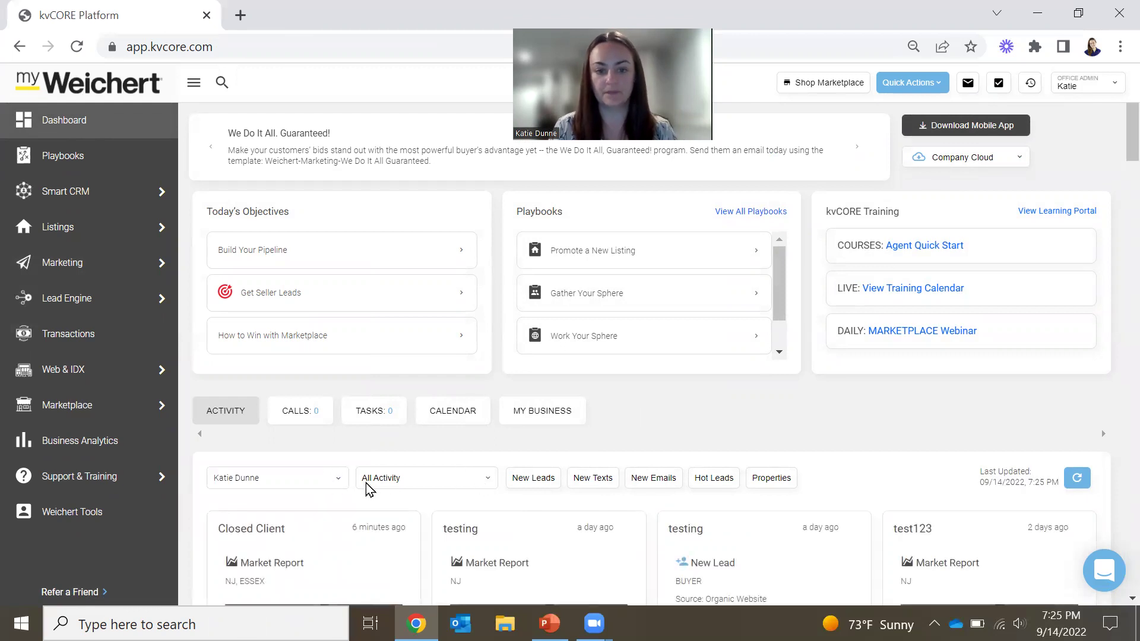
pyautogui.click(403, 482)
pyautogui.click(393, 461)
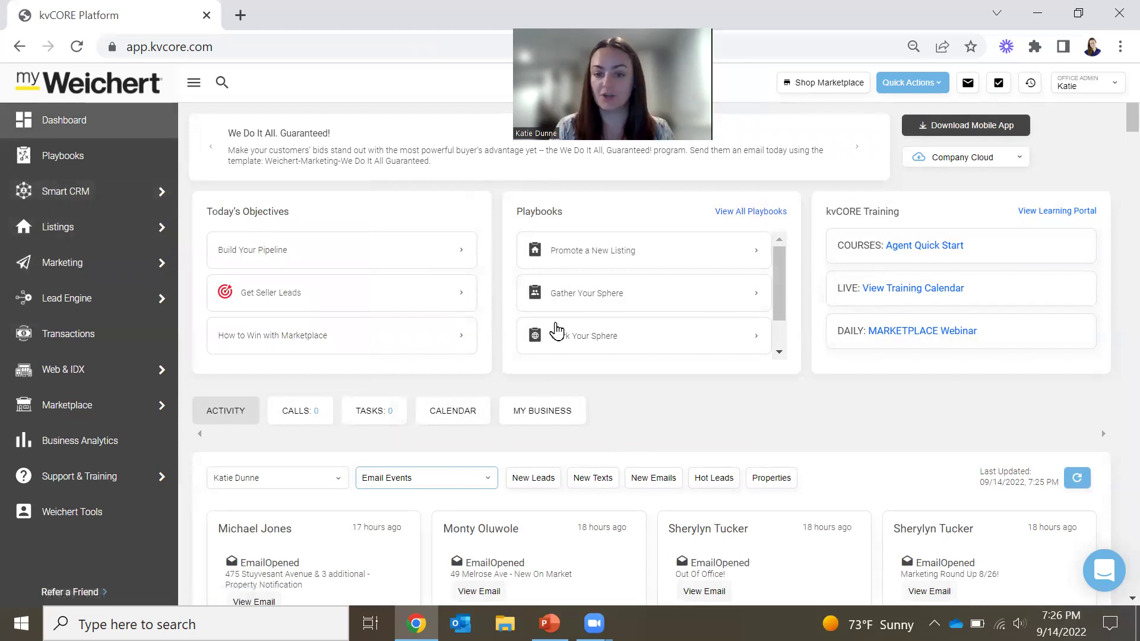
# - Examine the opened-email cards in the activity feed for contact, subject line and time opened
pyautogui.scroll(-4, 603, 475)
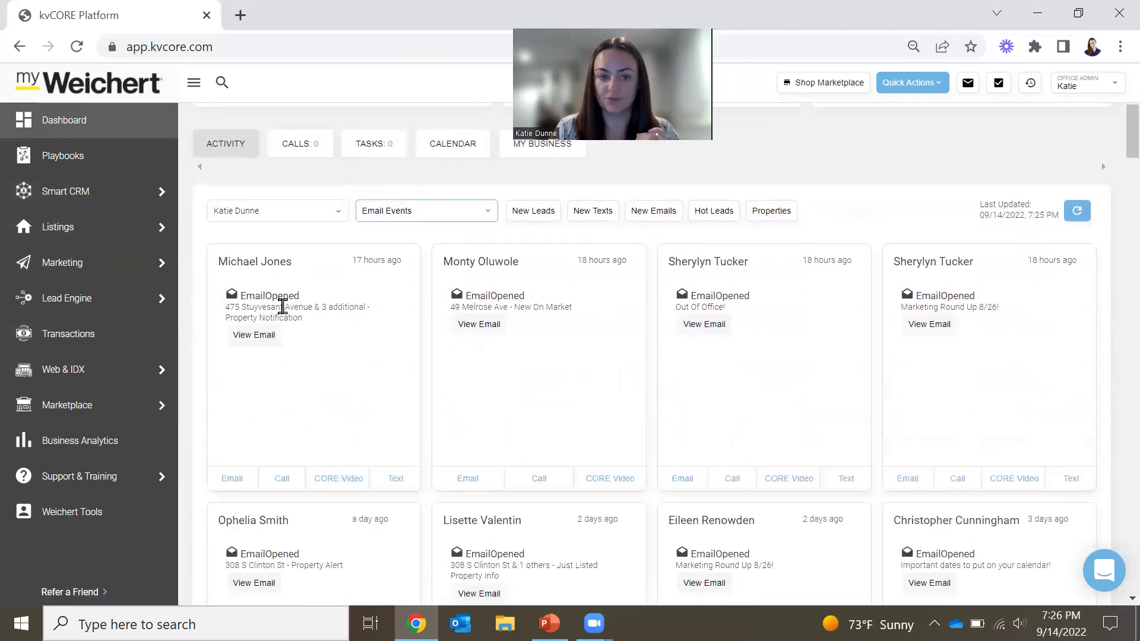
pyautogui.scroll(1, 453, 351)
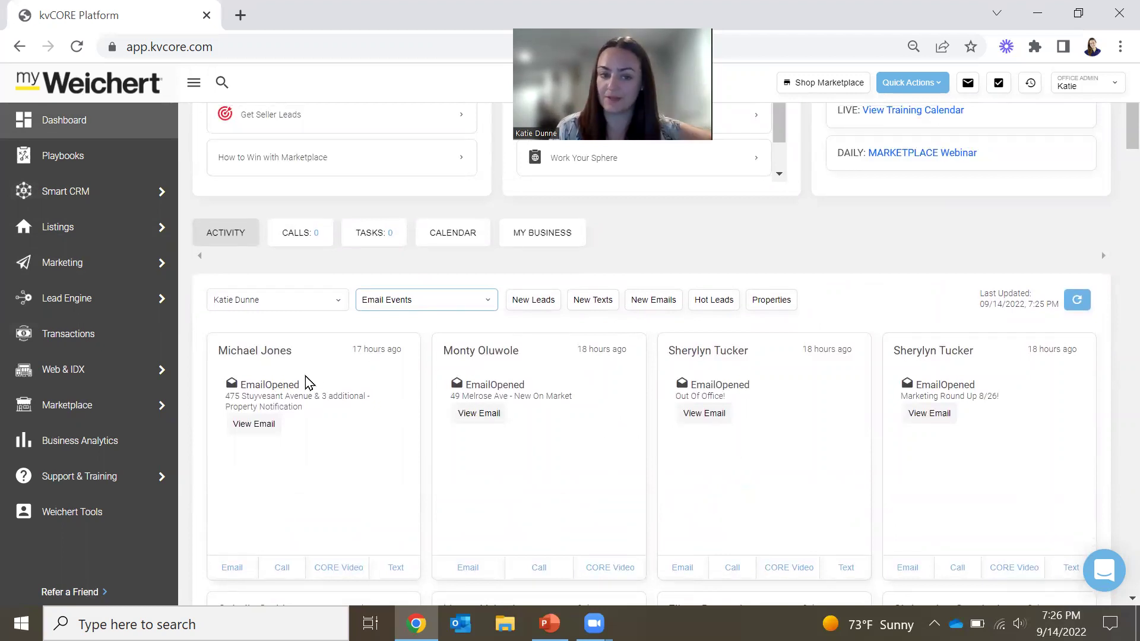
pyautogui.moveTo(356, 349); pyautogui.dragTo(402, 351)
pyautogui.moveTo(581, 350); pyautogui.dragTo(611, 347)
pyautogui.scroll(-7, 877, 439)
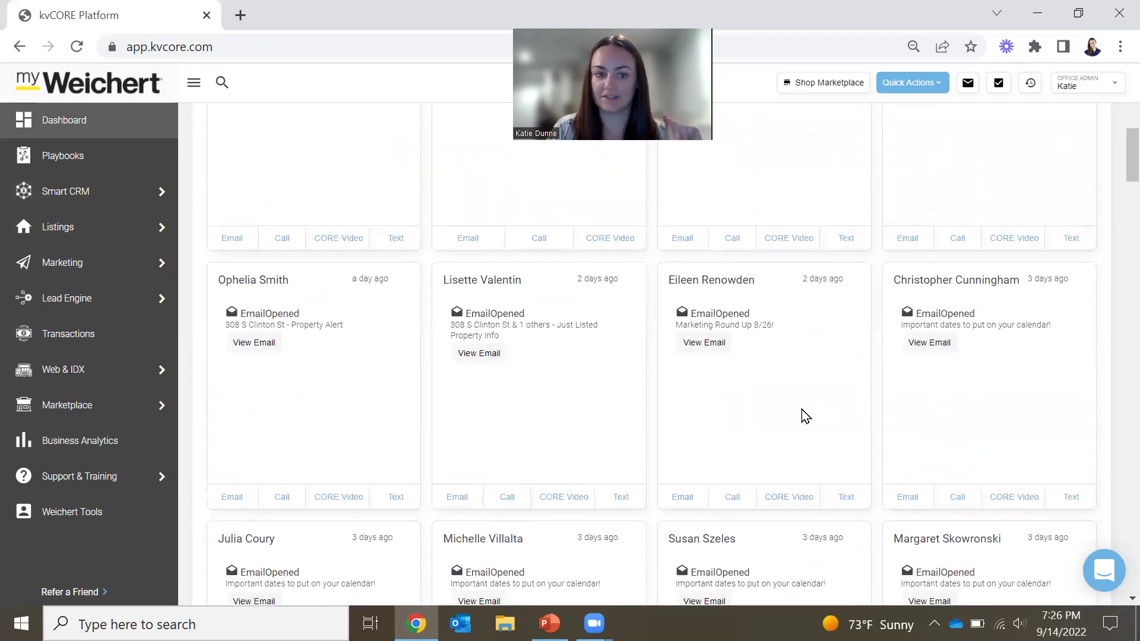
pyautogui.scroll(7, 812, 447)
pyautogui.scroll(3, 812, 447)
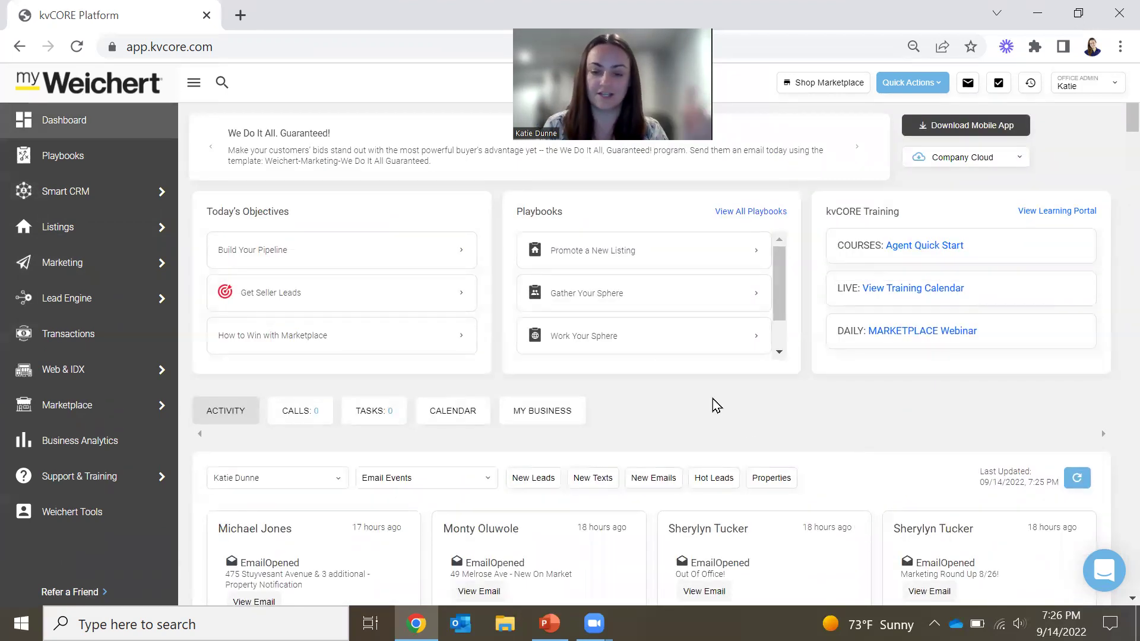
# - View the contact record behind the first opened-email card, including its timeline and contact options, and close it
pyautogui.scroll(-2, 296, 469)
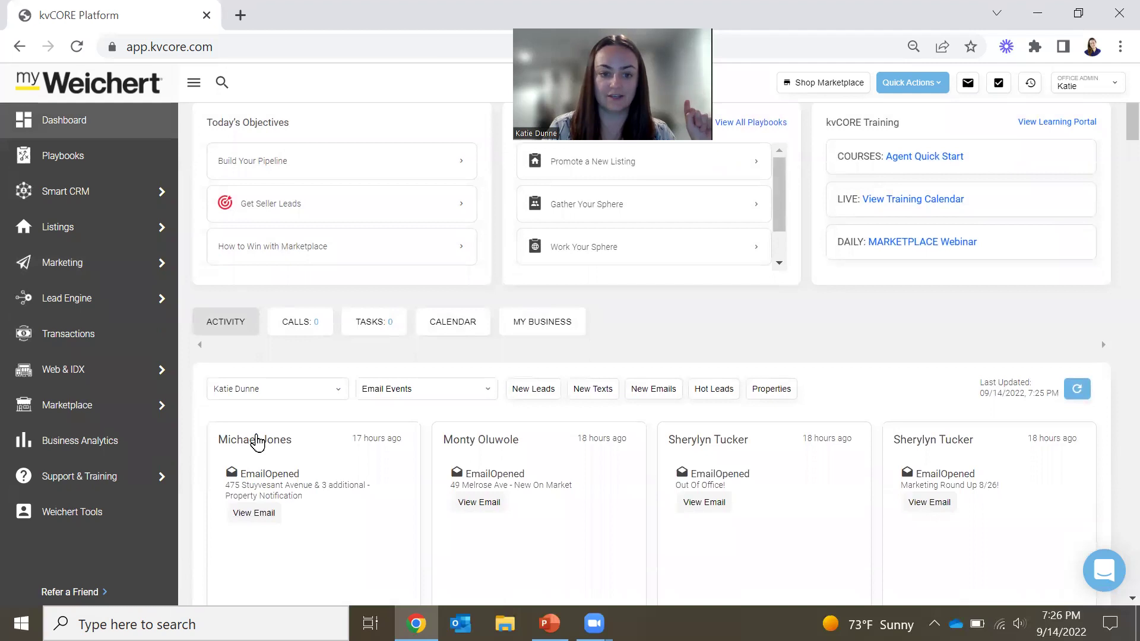
pyautogui.click(257, 440)
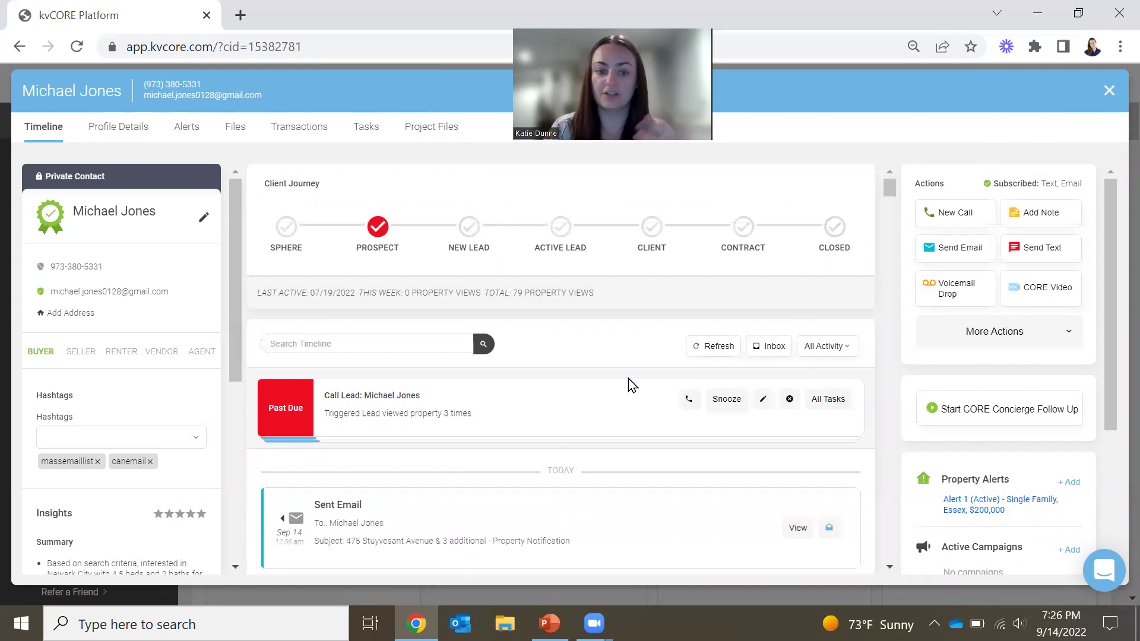
pyautogui.click(1109, 92)
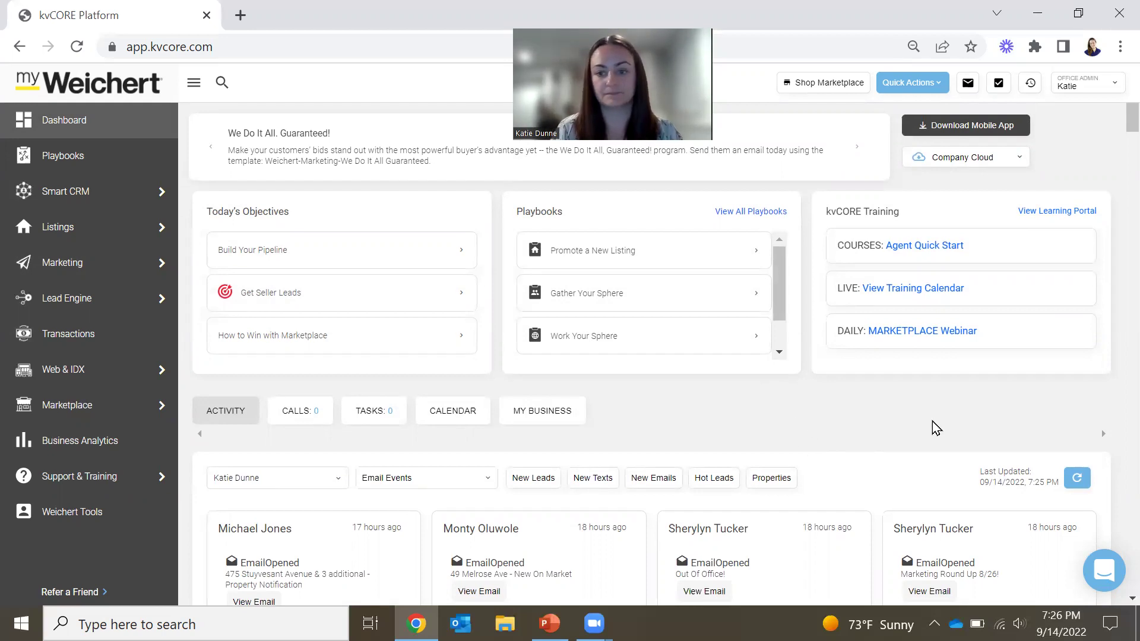
# - Go to the Smart Campaigns area of Marketing and show its email templates
pyautogui.click(76, 264)
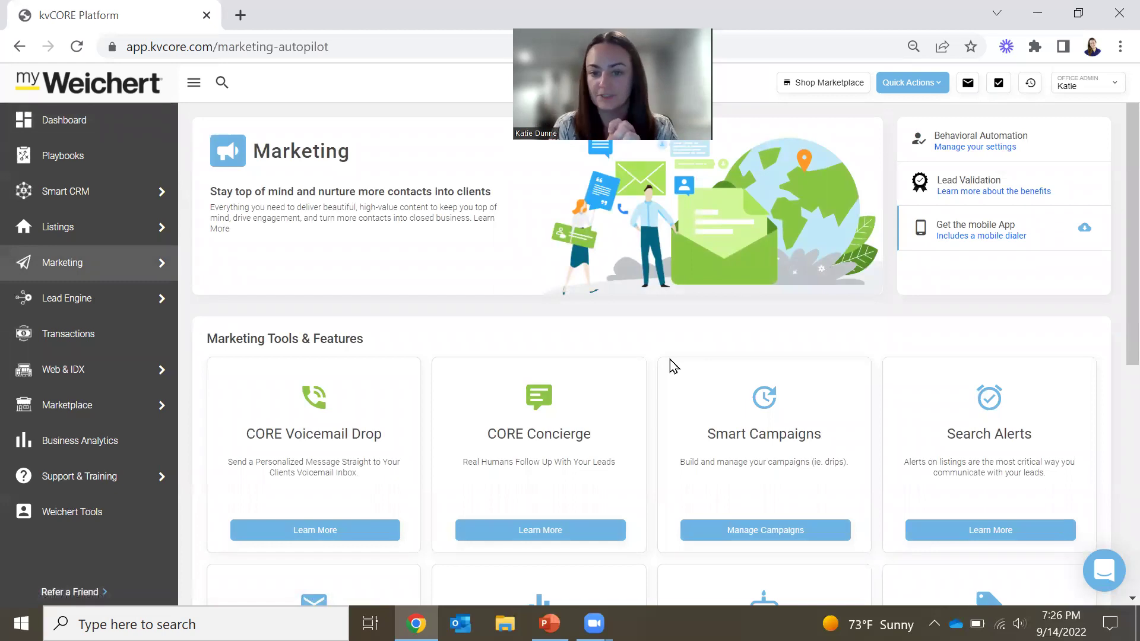
pyautogui.moveTo(135, 278)
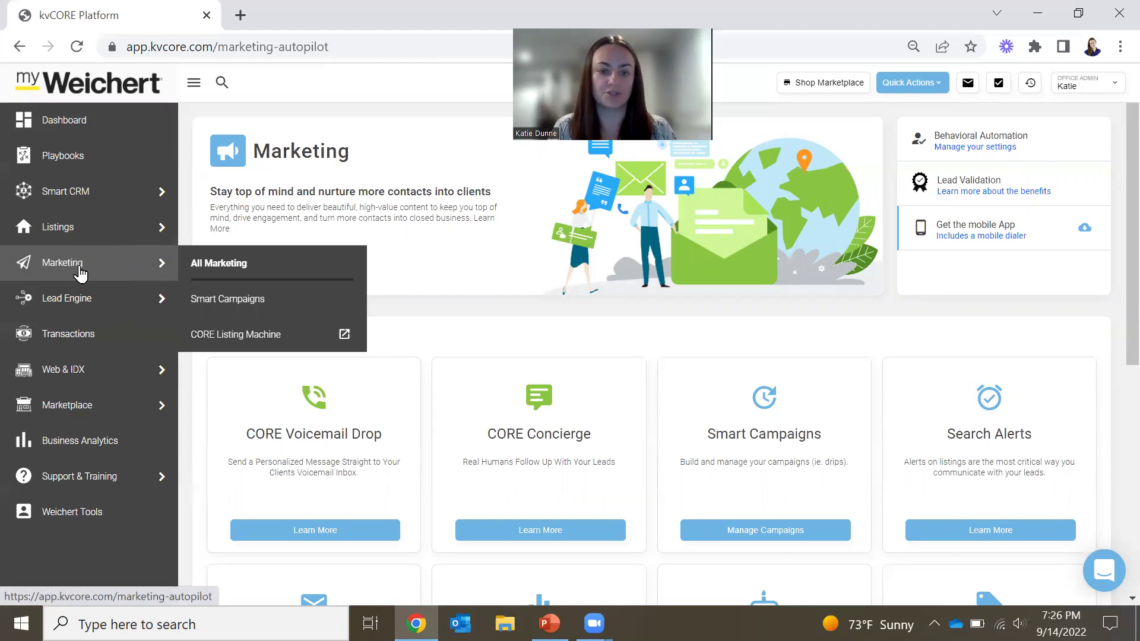
pyautogui.scroll(-1, 850, 411)
pyautogui.scroll(1, 850, 411)
pyautogui.click(764, 530)
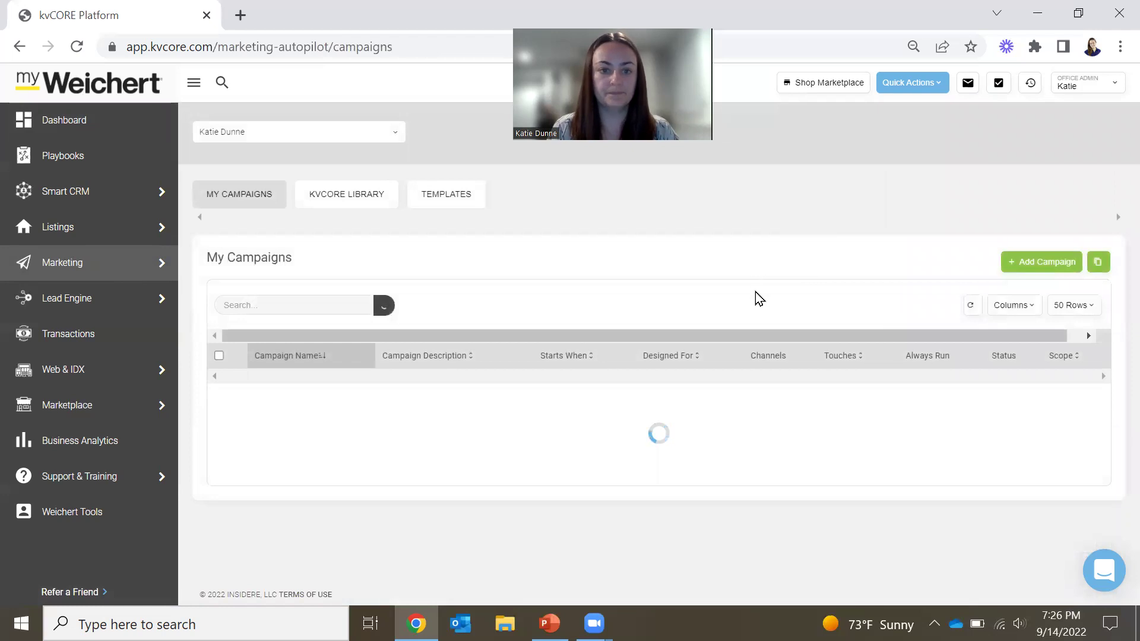
pyautogui.click(447, 196)
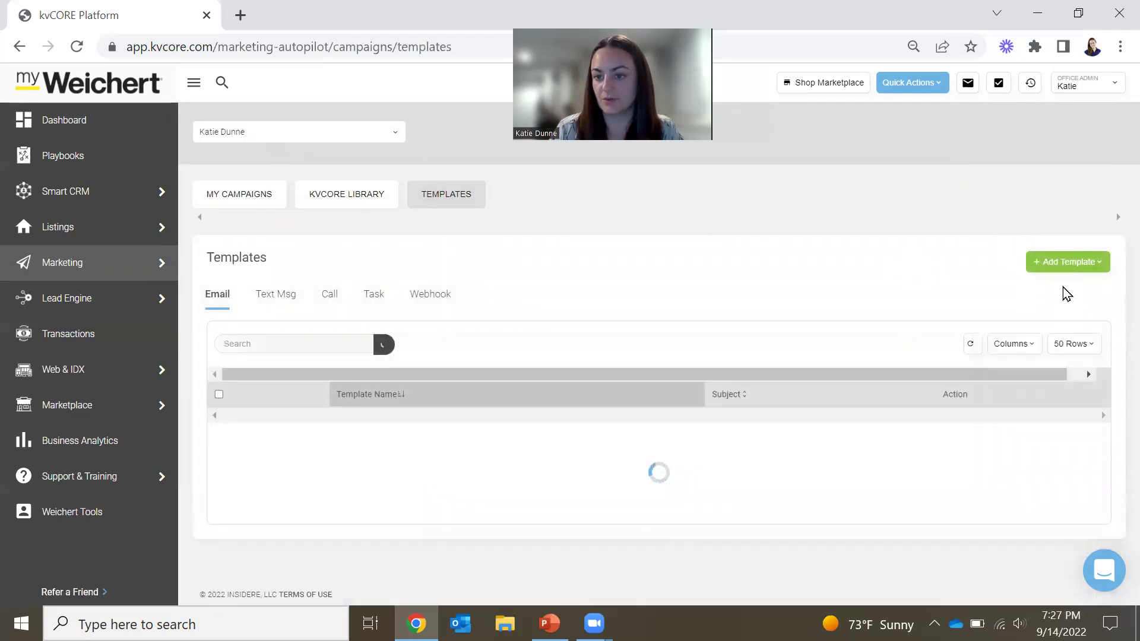
# - Start a new email template and switch its content to the Advanced Editor
pyautogui.click(1076, 264)
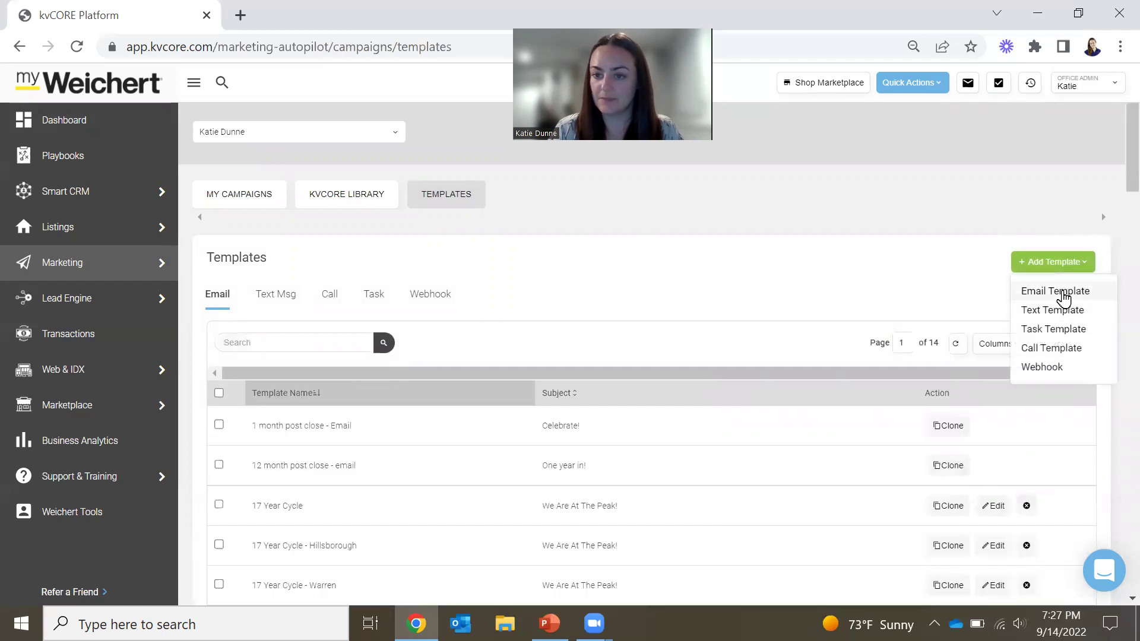
pyautogui.click(1060, 291)
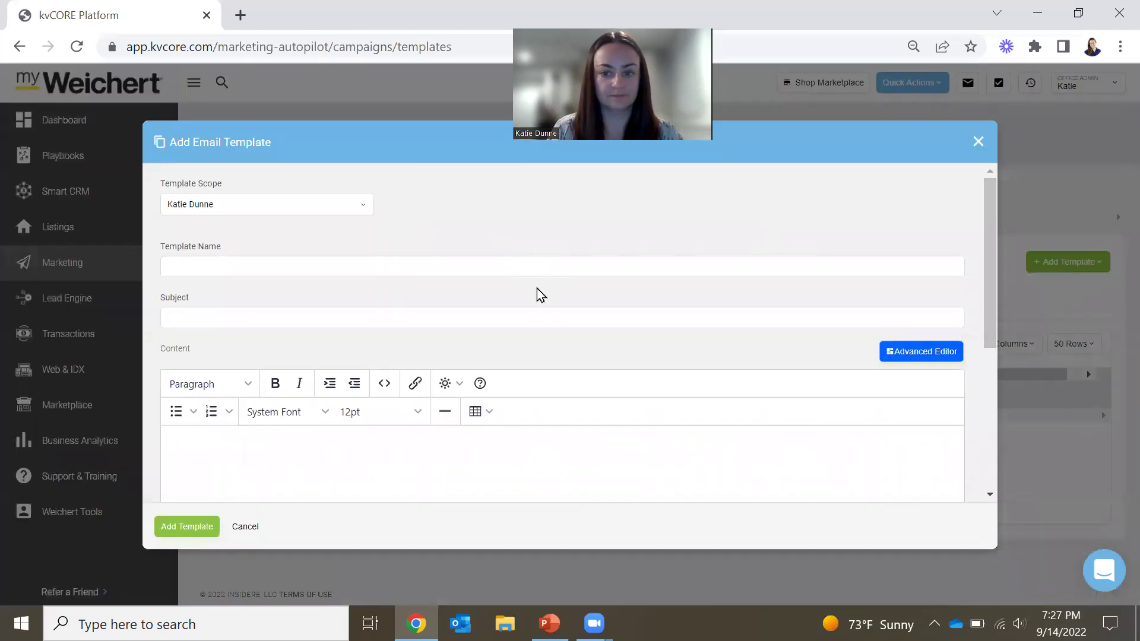
pyautogui.scroll(-2, 570, 299)
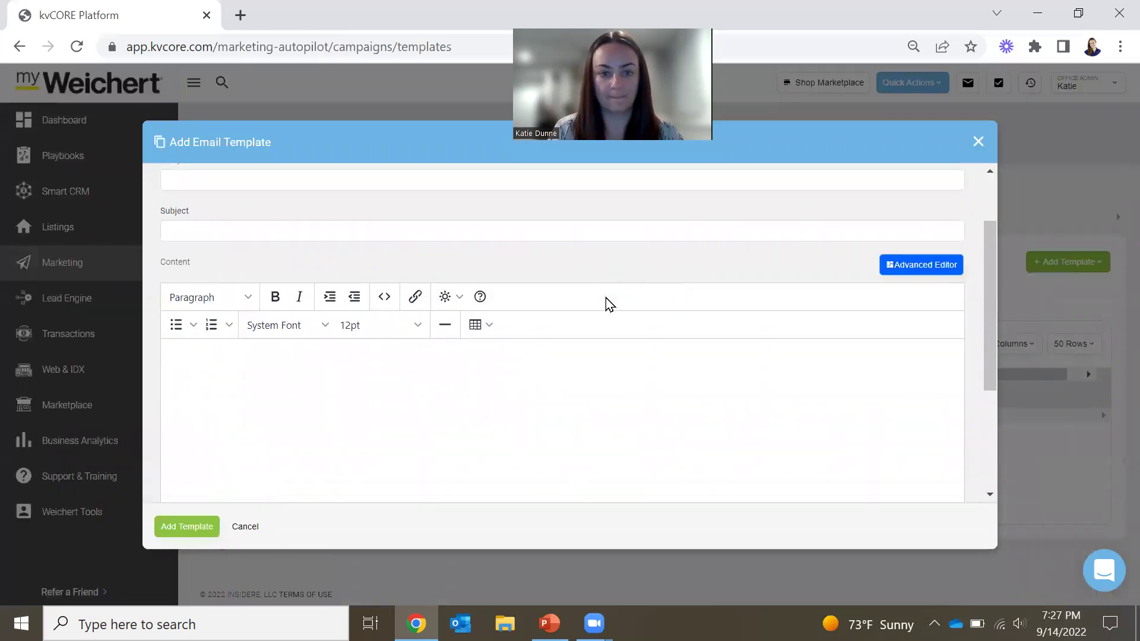
pyautogui.click(924, 263)
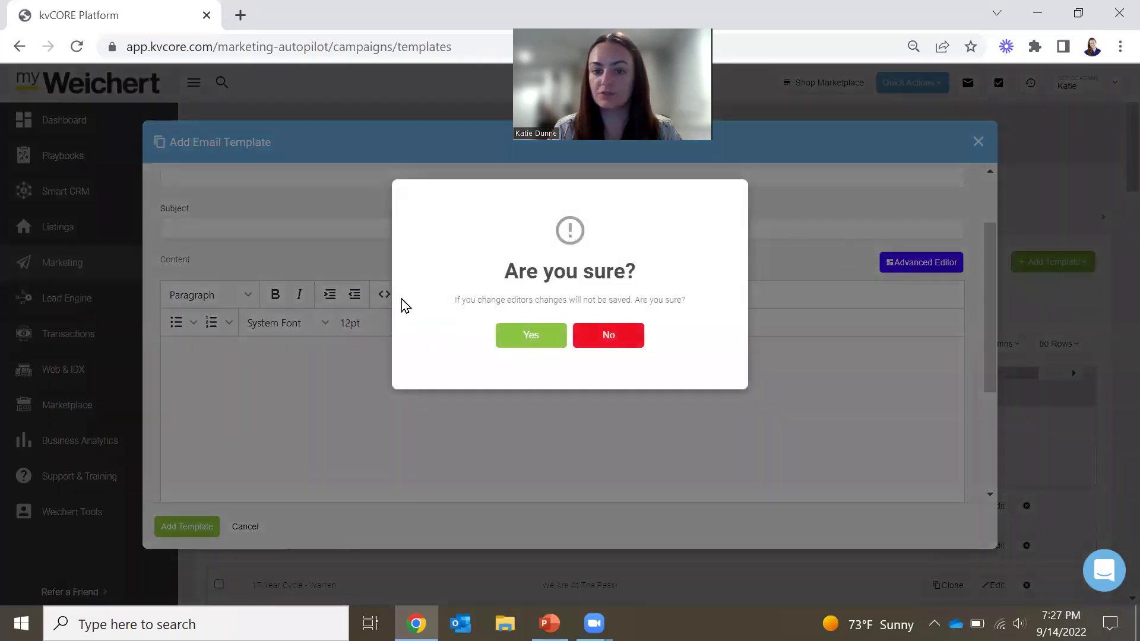
pyautogui.click(530, 336)
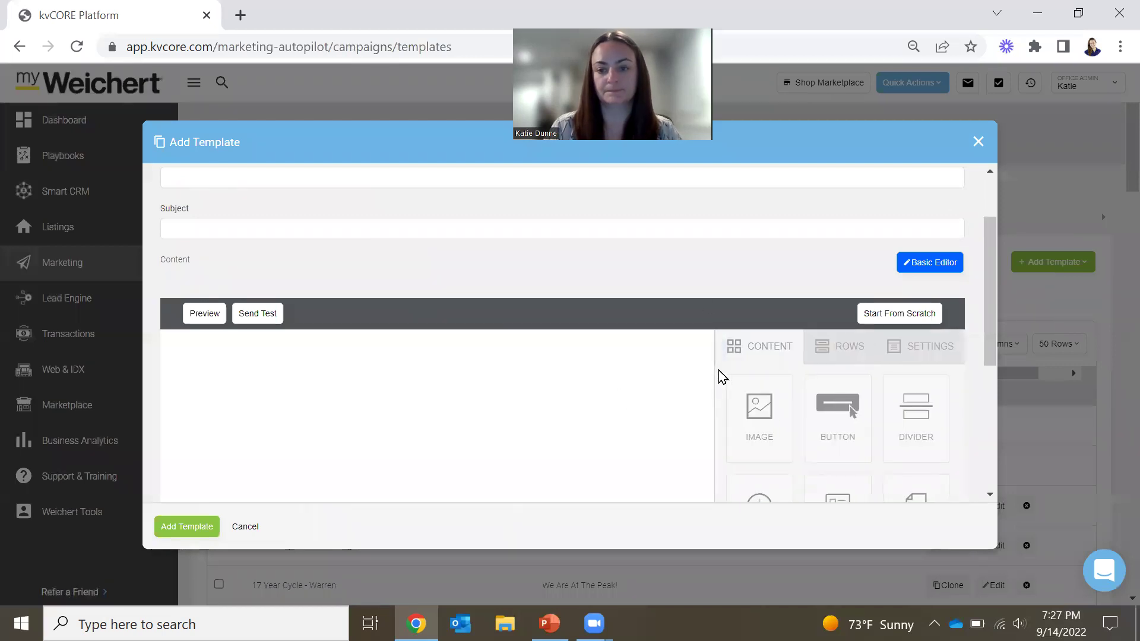
# - Place an image block in the blank template with a text block beneath it
pyautogui.scroll(-2, 720, 276)
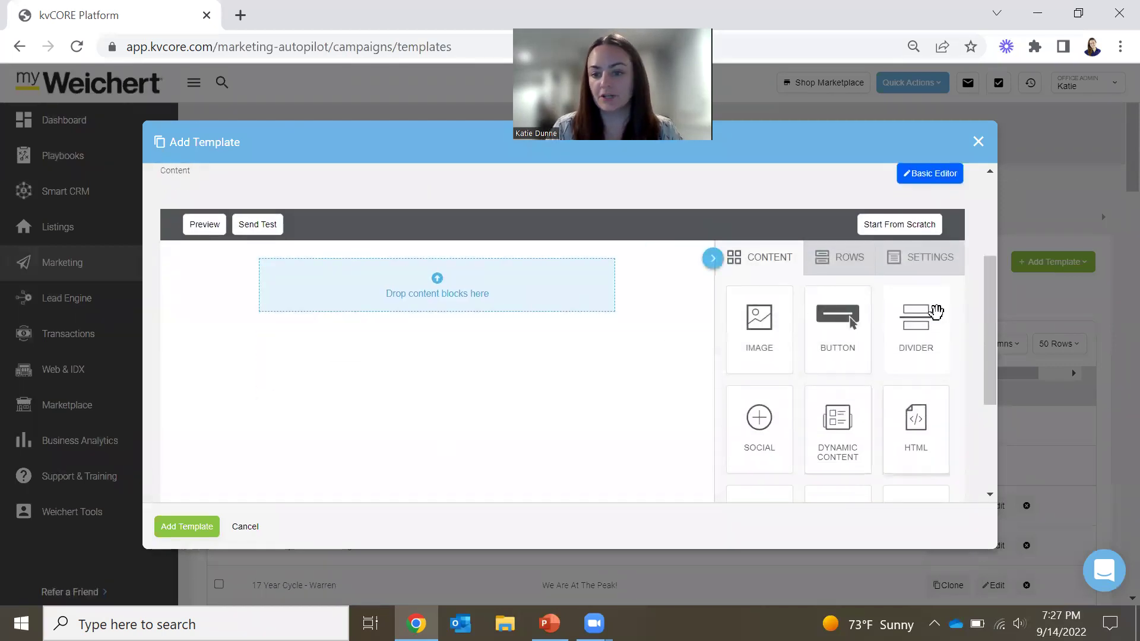
pyautogui.moveTo(991, 301)
pyautogui.mouseDown()
pyautogui.moveTo(983, 380)
pyautogui.moveTo(985, 301)
pyautogui.moveTo(984, 323)
pyautogui.mouseUp()
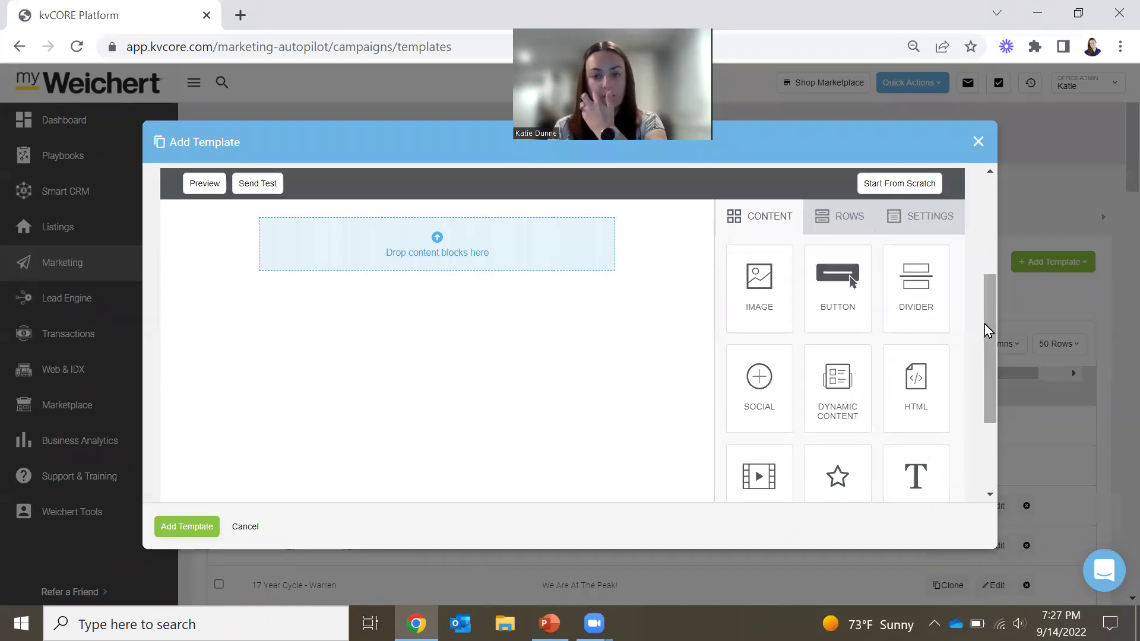
pyautogui.moveTo(759, 303); pyautogui.dragTo(434, 240)
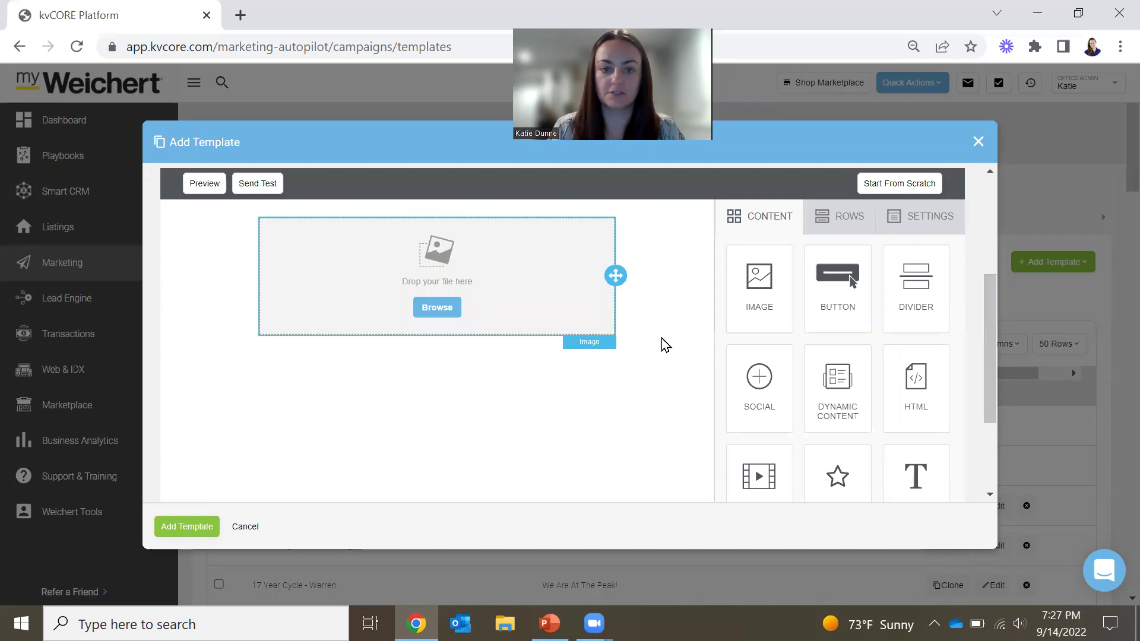
pyautogui.moveTo(997, 398); pyautogui.dragTo(997, 437)
pyautogui.moveTo(926, 412); pyautogui.dragTo(437, 241)
# - Add a second image block below the text block, followed by another text block
pyautogui.scroll(2, 908, 398)
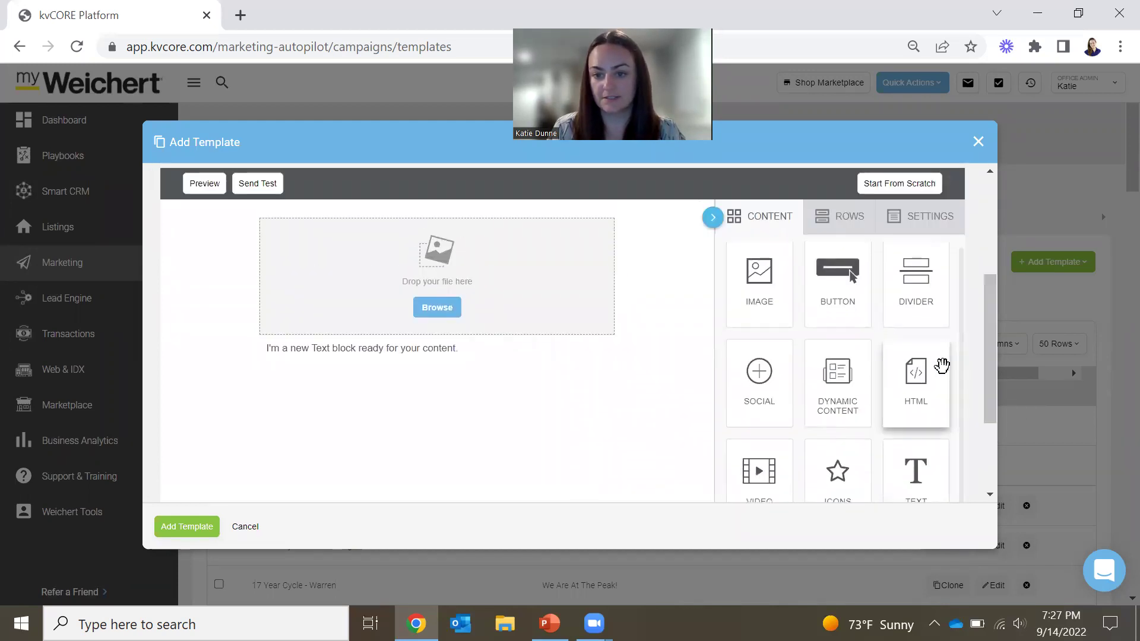
pyautogui.scroll(-3, 929, 380)
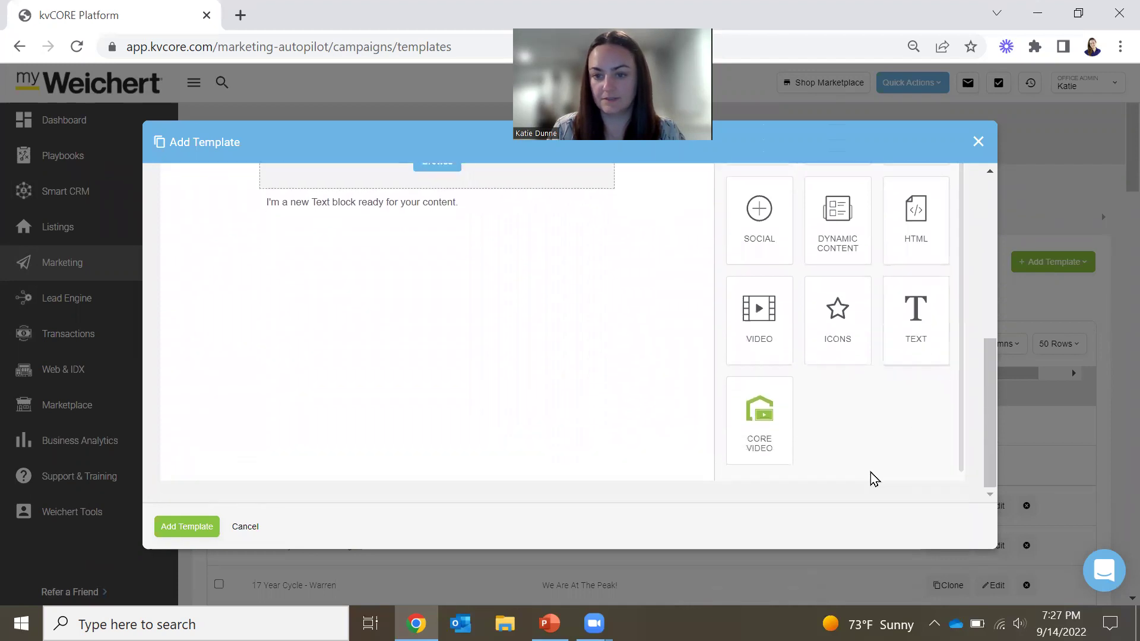
pyautogui.scroll(3, 885, 466)
pyautogui.scroll(-2, 908, 427)
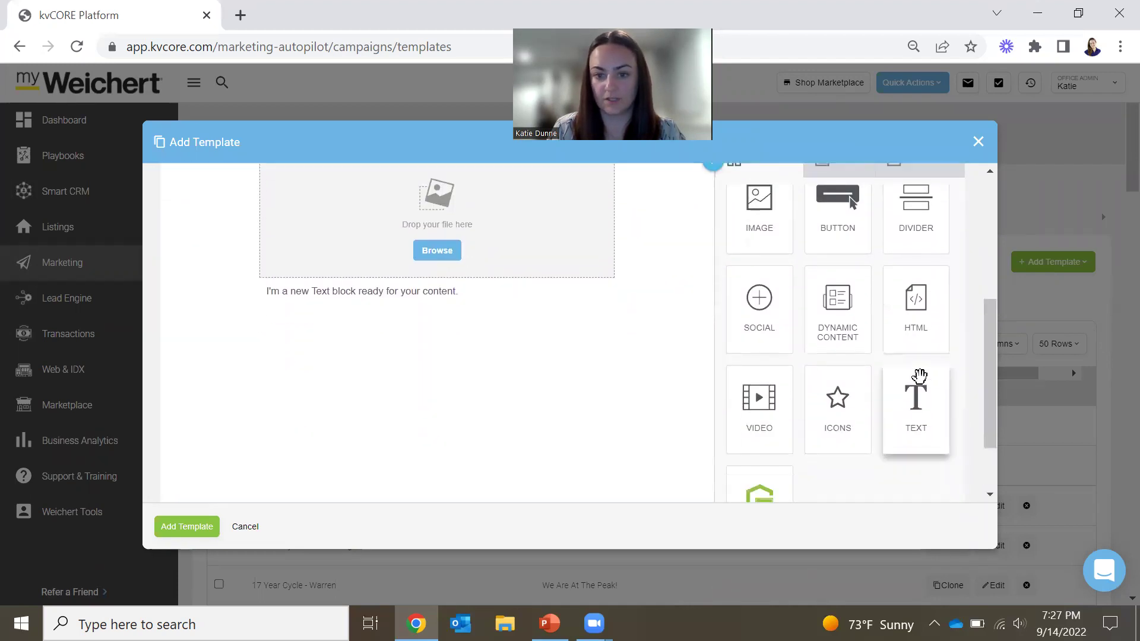
pyautogui.moveTo(759, 213); pyautogui.dragTo(430, 297)
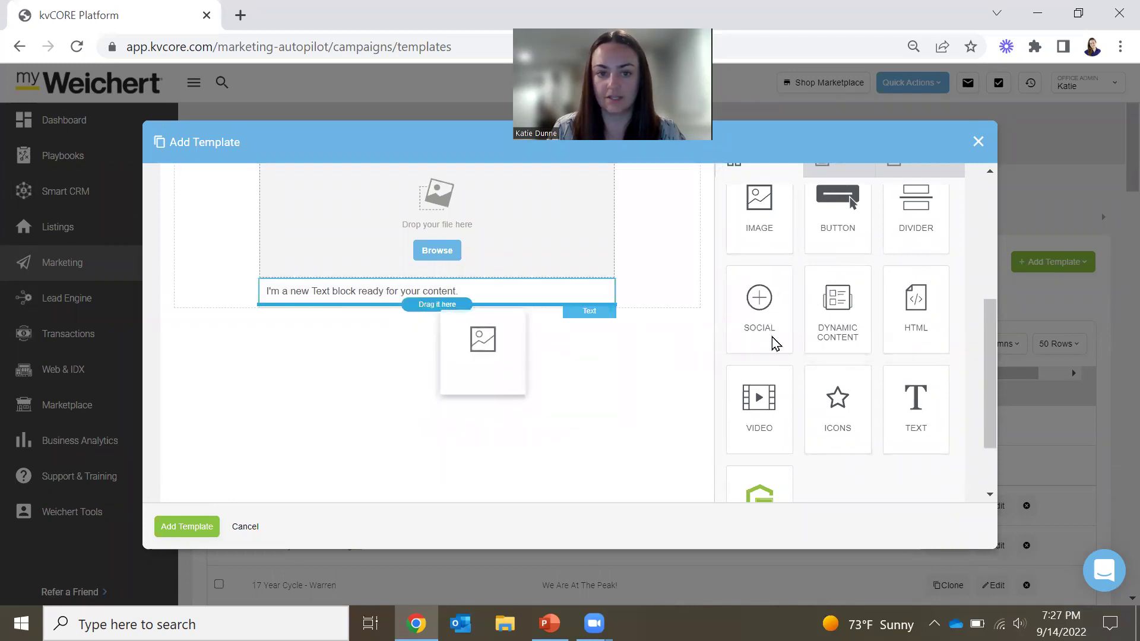
pyautogui.moveTo(920, 404); pyautogui.dragTo(471, 376)
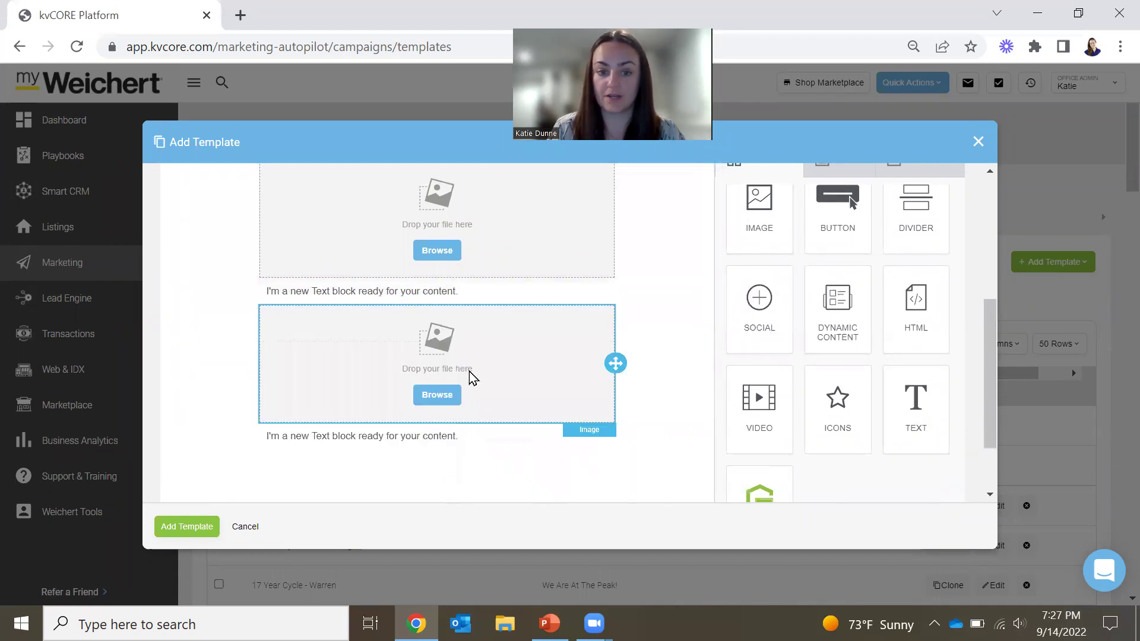
# - Insert the Equal Housing Opportunity logo from page 3 of the file manager into the second image block
pyautogui.scroll(-2, 446, 285)
pyautogui.click(445, 315)
pyautogui.click(333, 244)
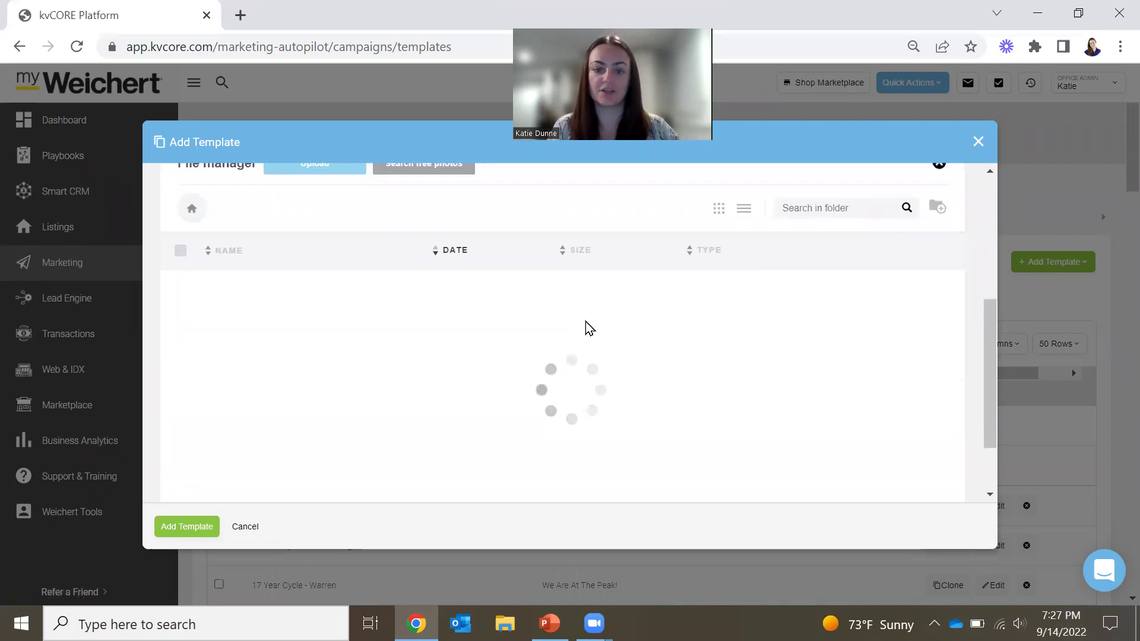
pyautogui.scroll(3, 300, 318)
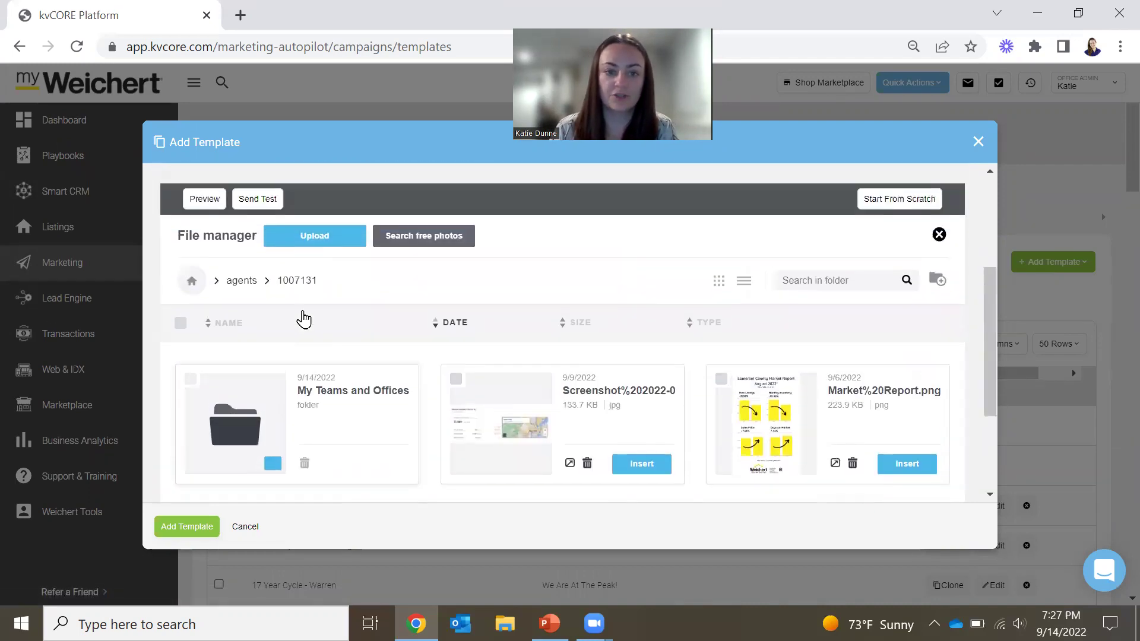
pyautogui.scroll(-4, 522, 409)
pyautogui.scroll(-5, 522, 410)
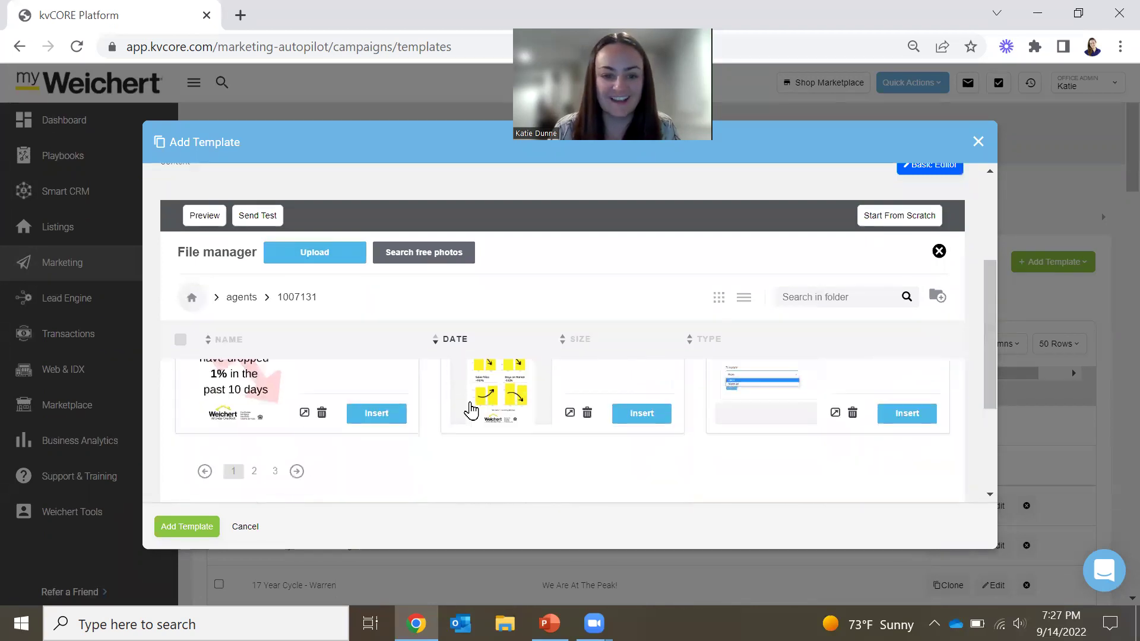
pyautogui.click(277, 290)
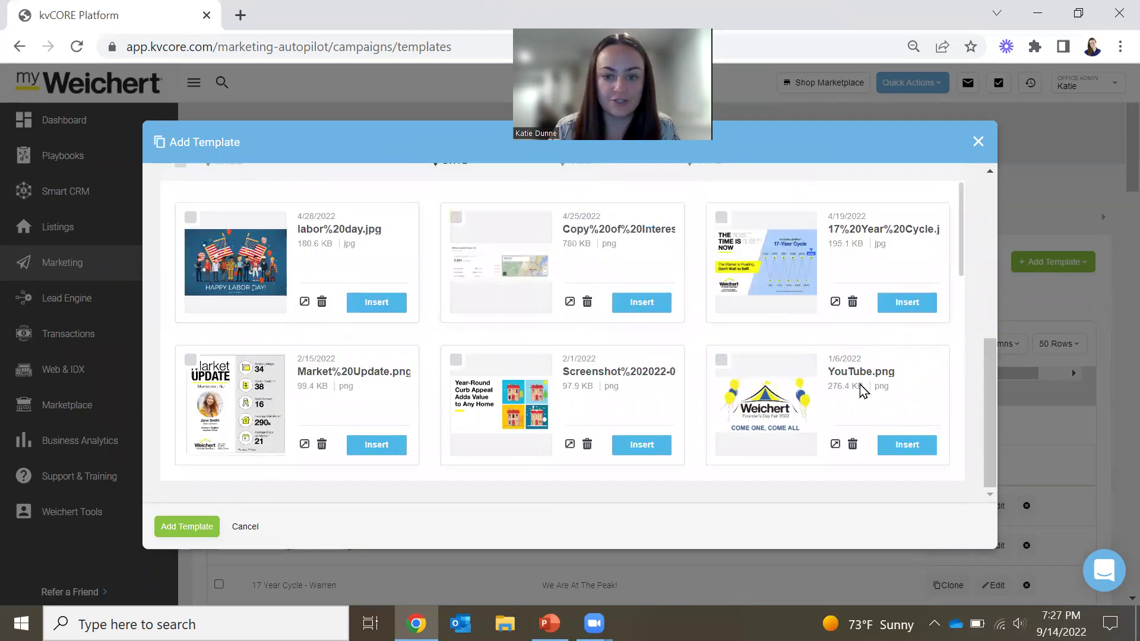
pyautogui.scroll(-8, 855, 392)
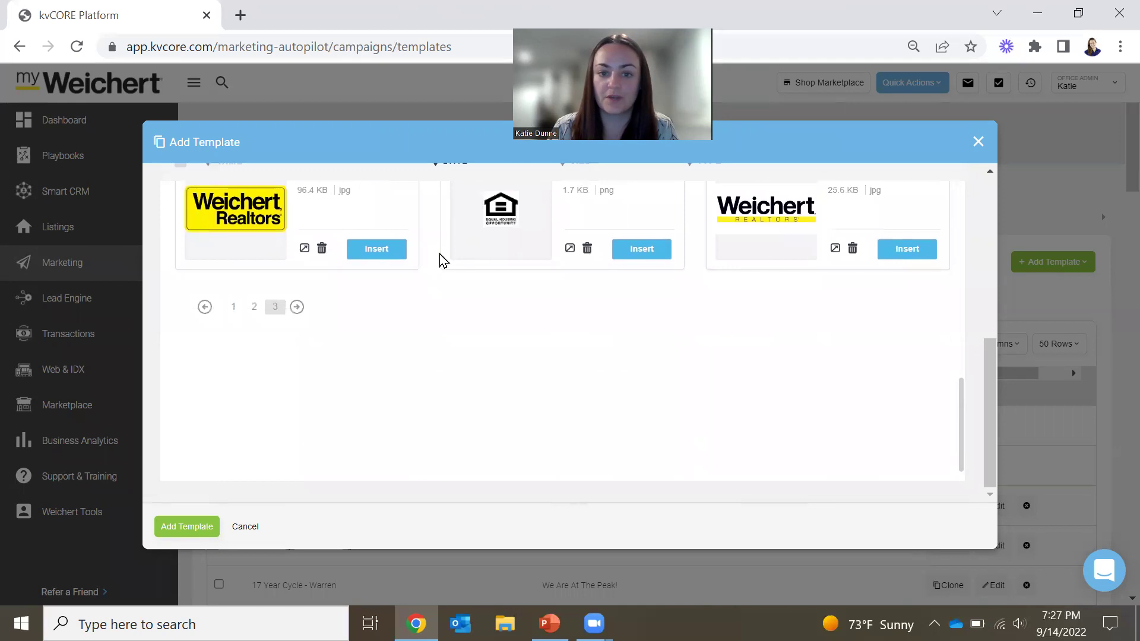
pyautogui.scroll(2, 509, 291)
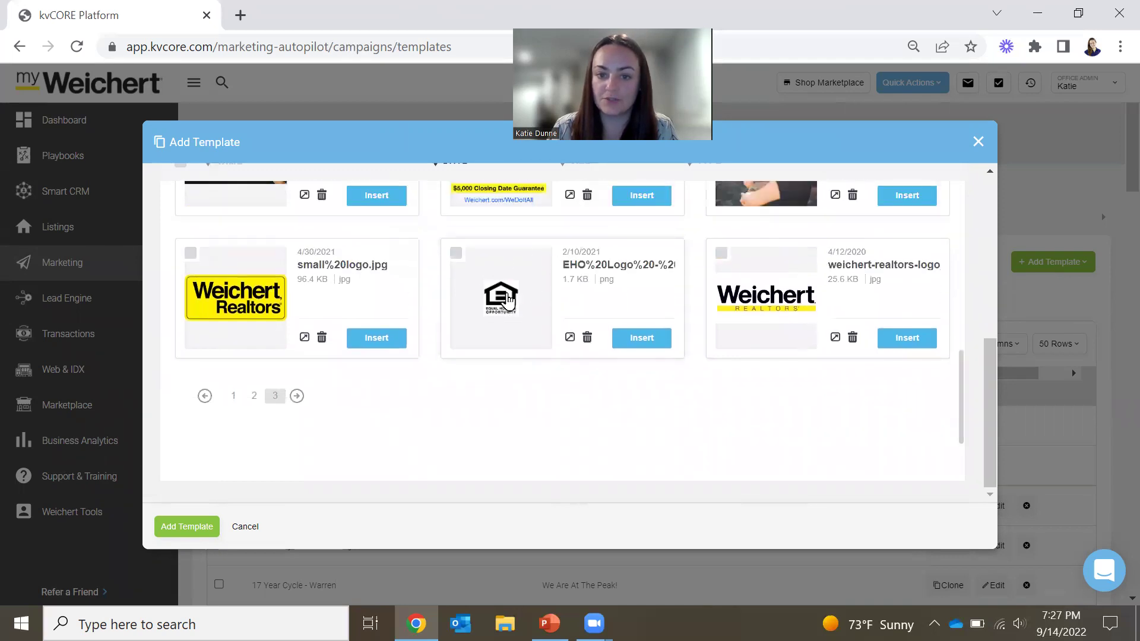
pyautogui.click(635, 343)
# - Replace the placeholder text below the Equal Housing Opportunity logo with the Unsubscribe URL merge tag
pyautogui.click(465, 262)
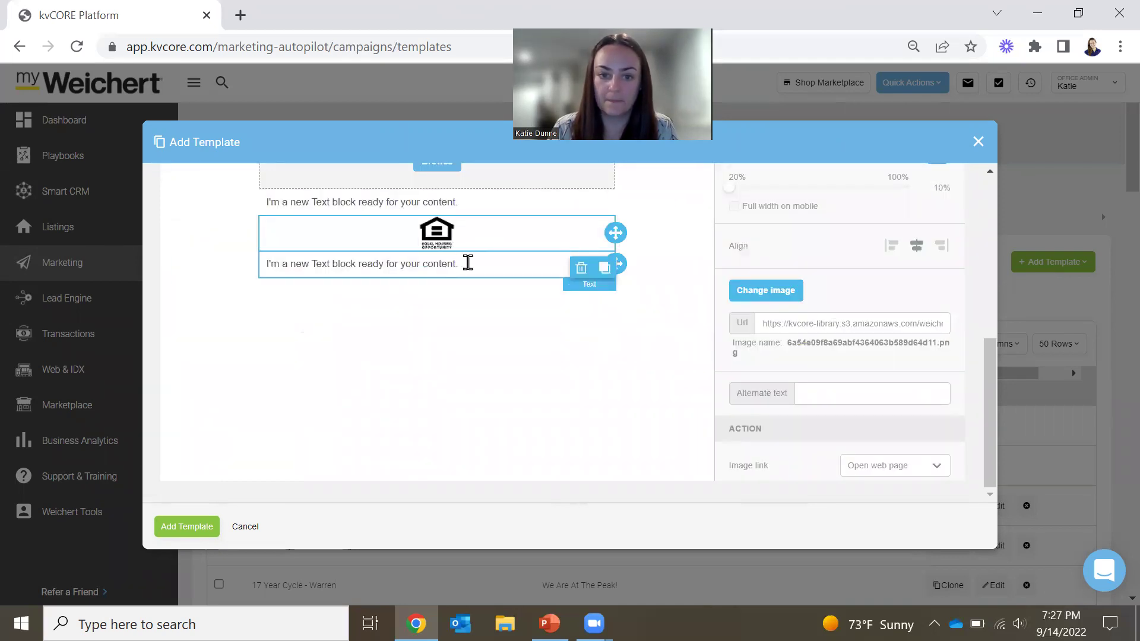
pyautogui.tripleClick(468, 263)
pyautogui.scroll(2, 484, 317)
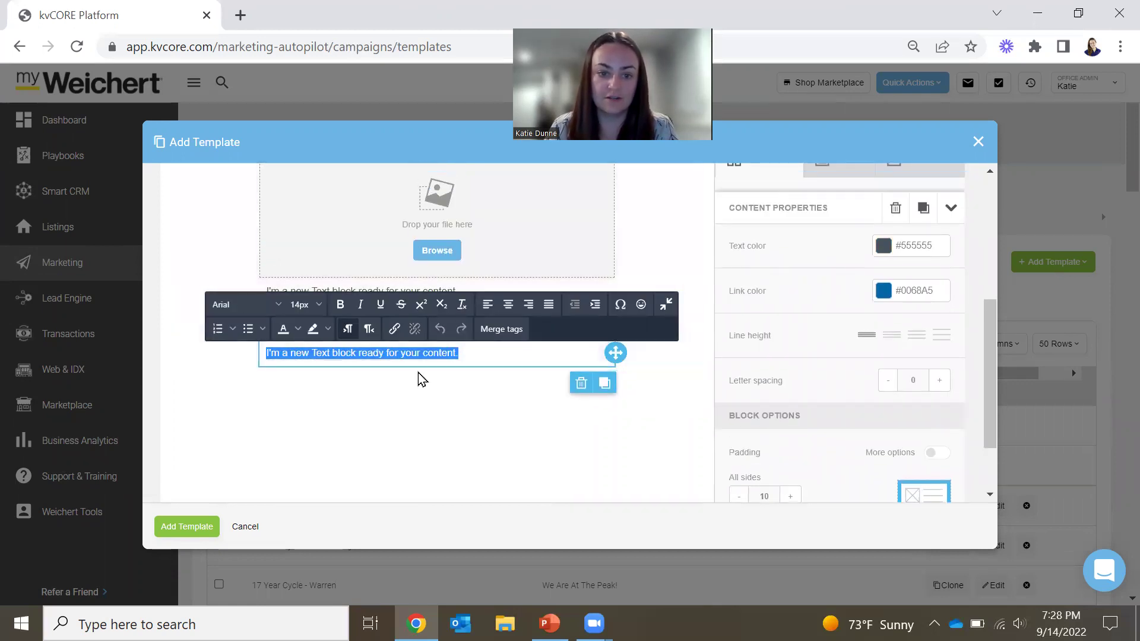
pyautogui.click(500, 329)
pyautogui.scroll(-2, 593, 279)
pyautogui.scroll(-2, 614, 270)
pyautogui.scroll(2, 588, 309)
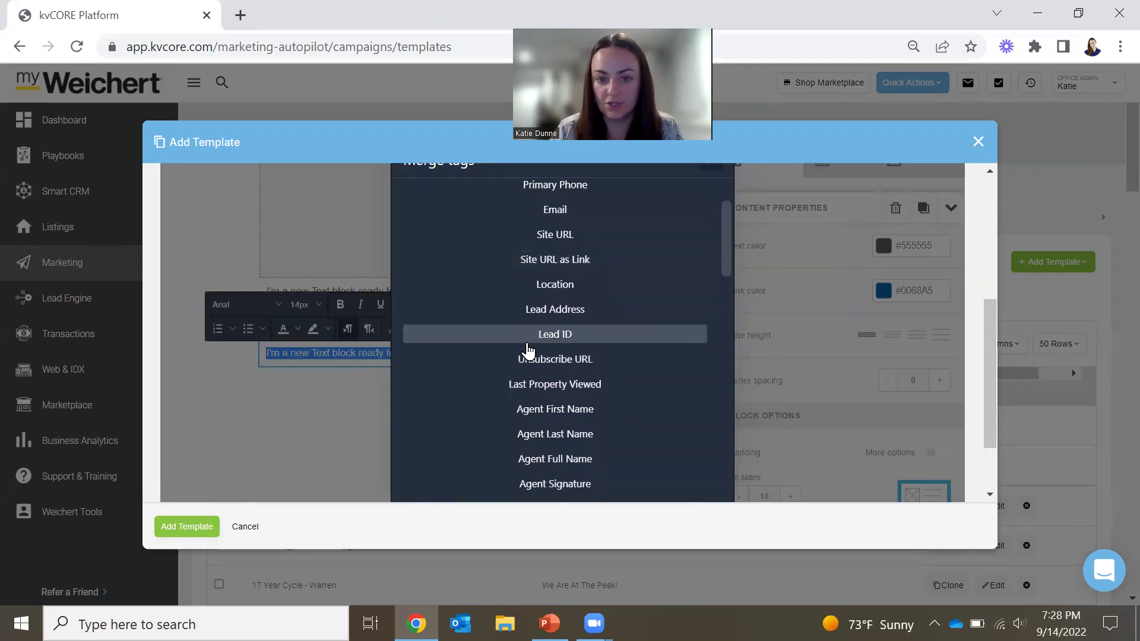
pyautogui.click(564, 360)
pyautogui.click(388, 419)
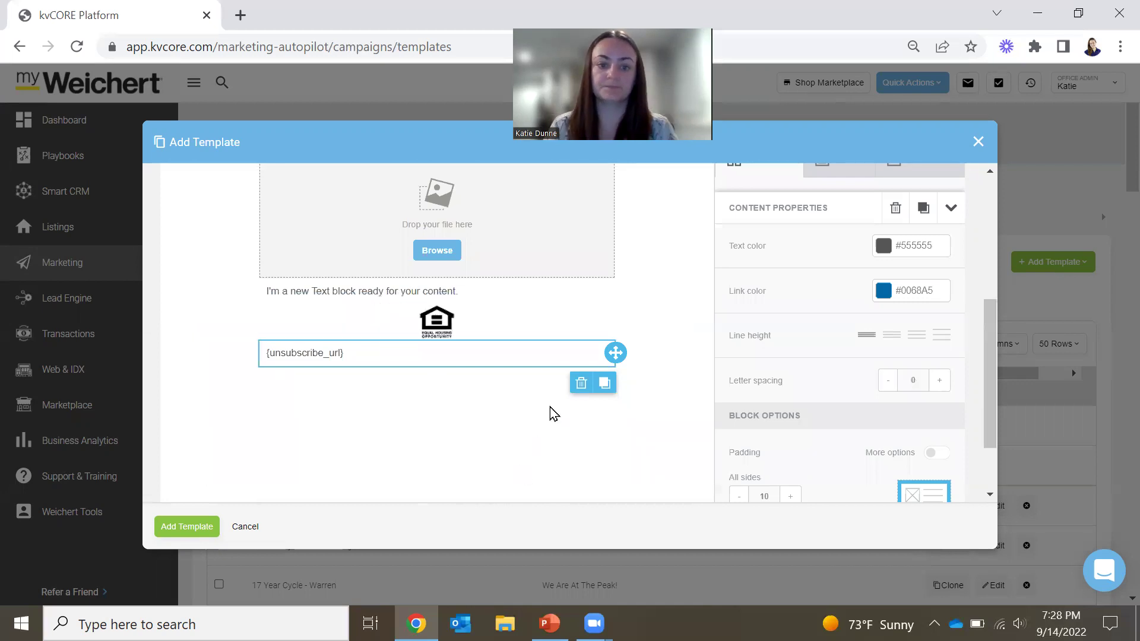
pyautogui.scroll(2, 549, 413)
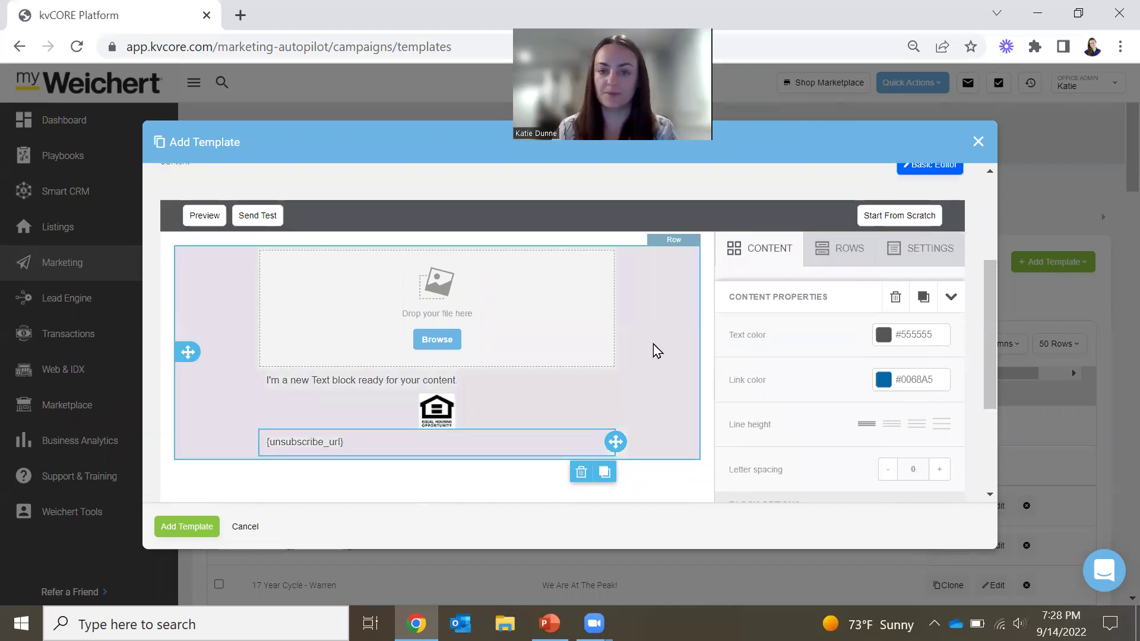
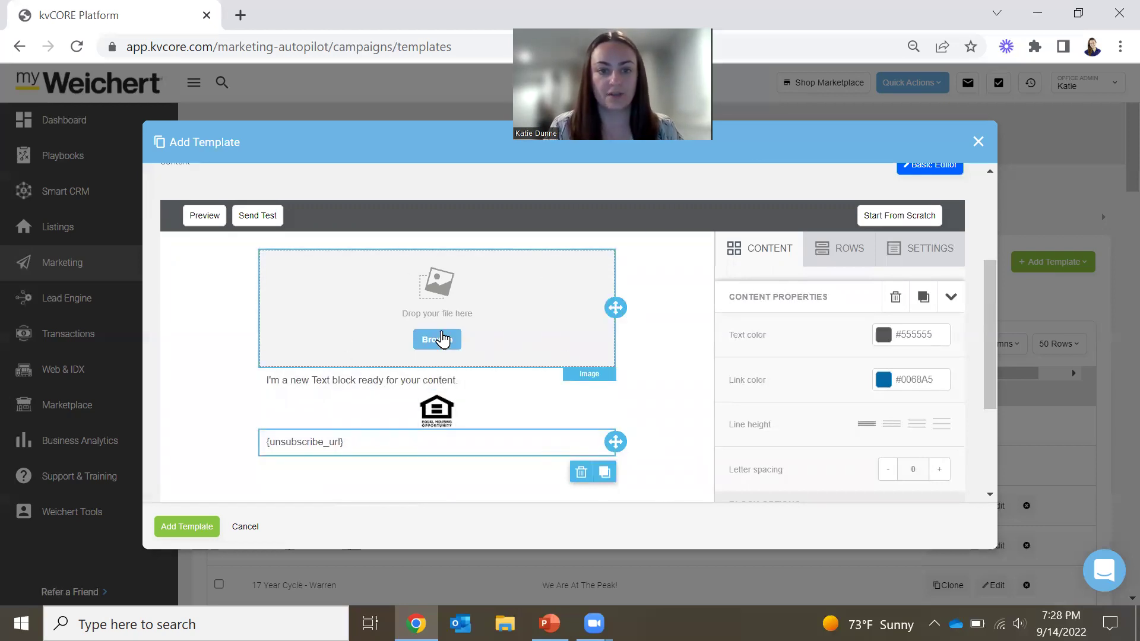
# - Open weicherttools.com in a new browser tab and go to its Marketing Resources list
pyautogui.click(239, 15)
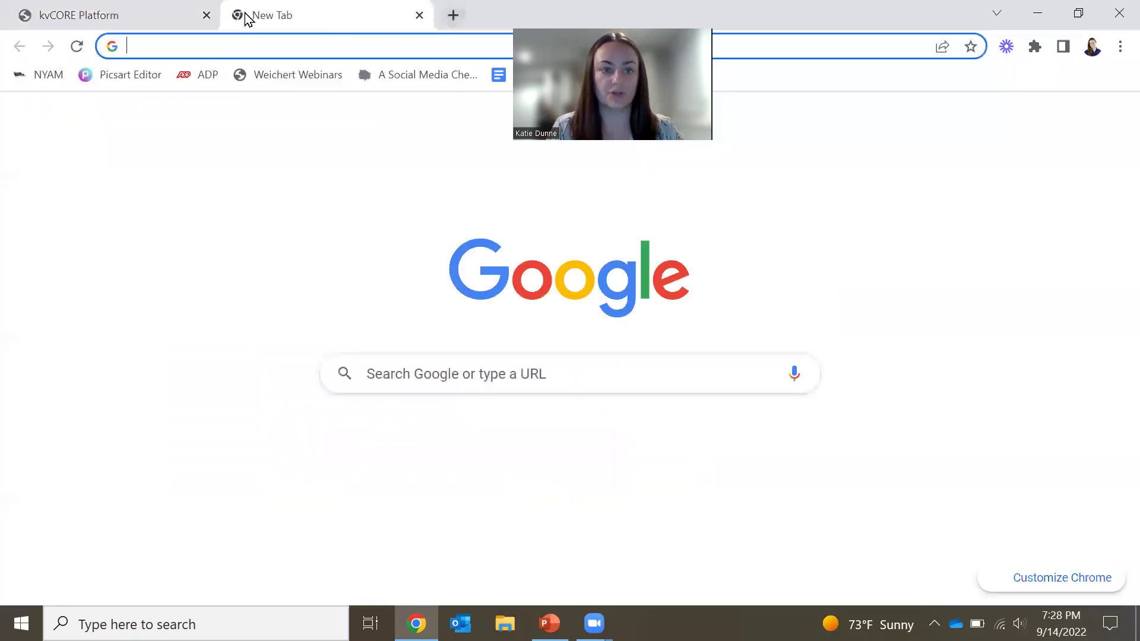
pyautogui.write('weicherttools.com')
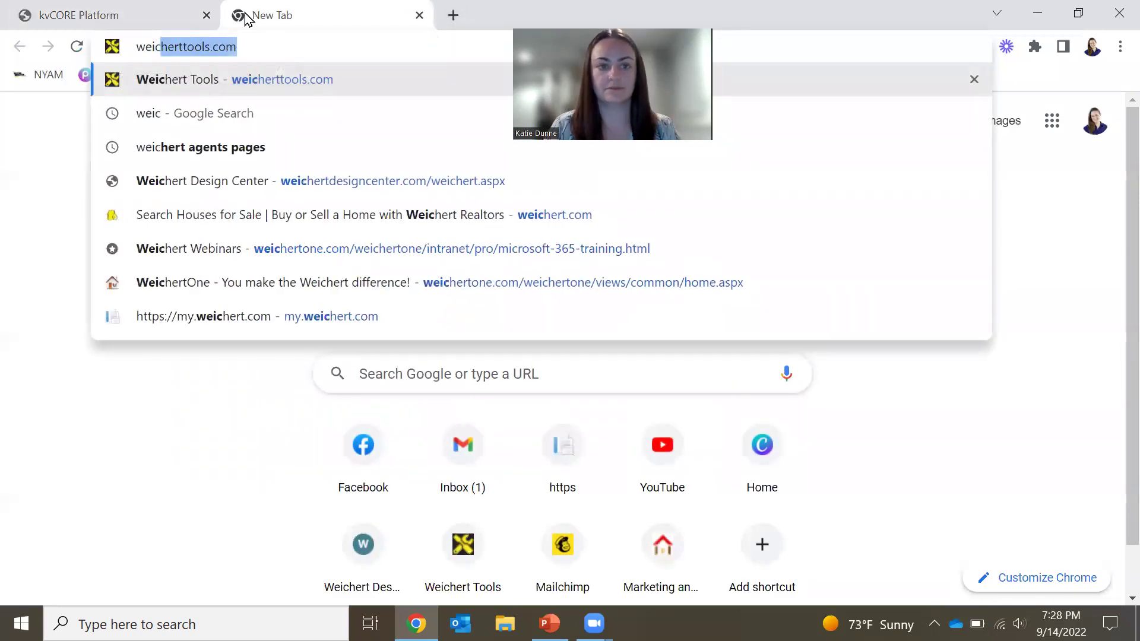
pyautogui.press('Return')
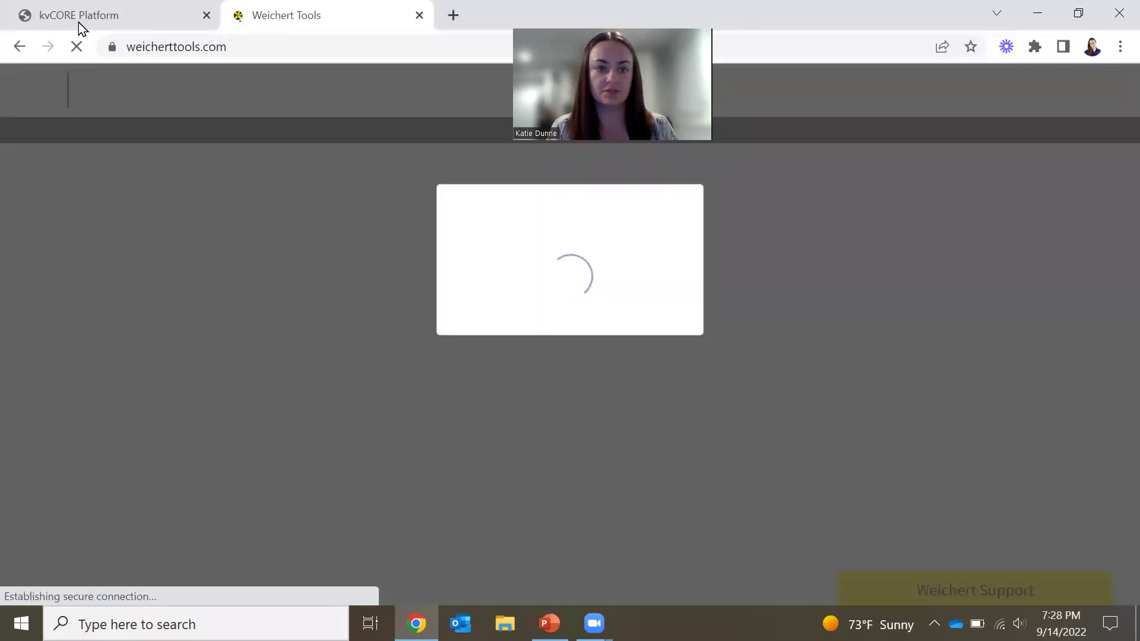
pyautogui.click(86, 15)
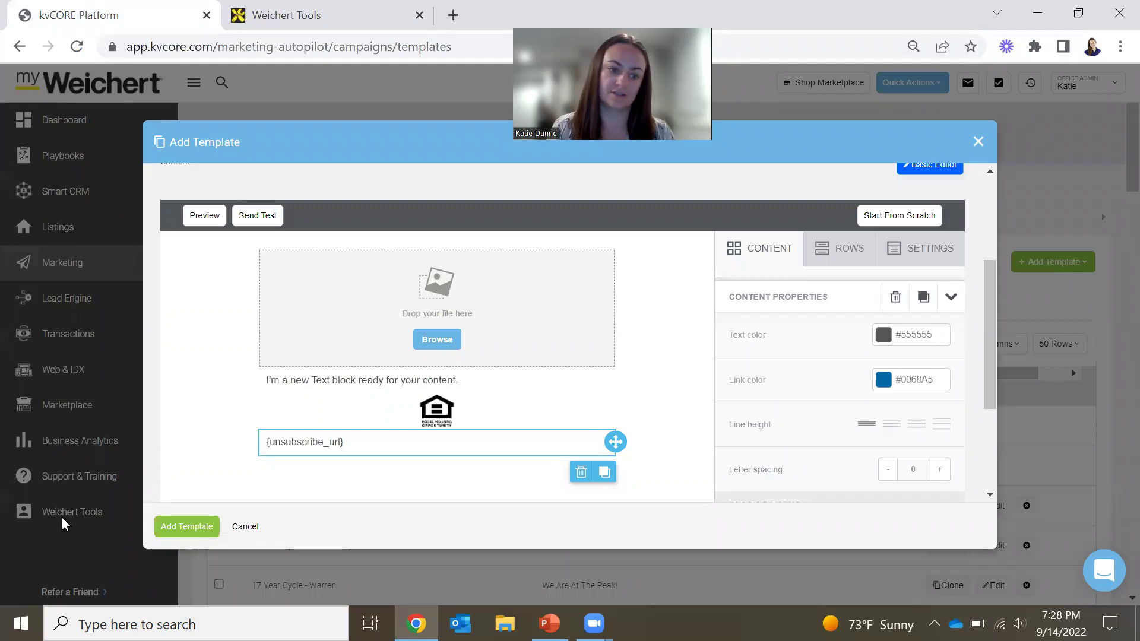
pyautogui.click(363, 9)
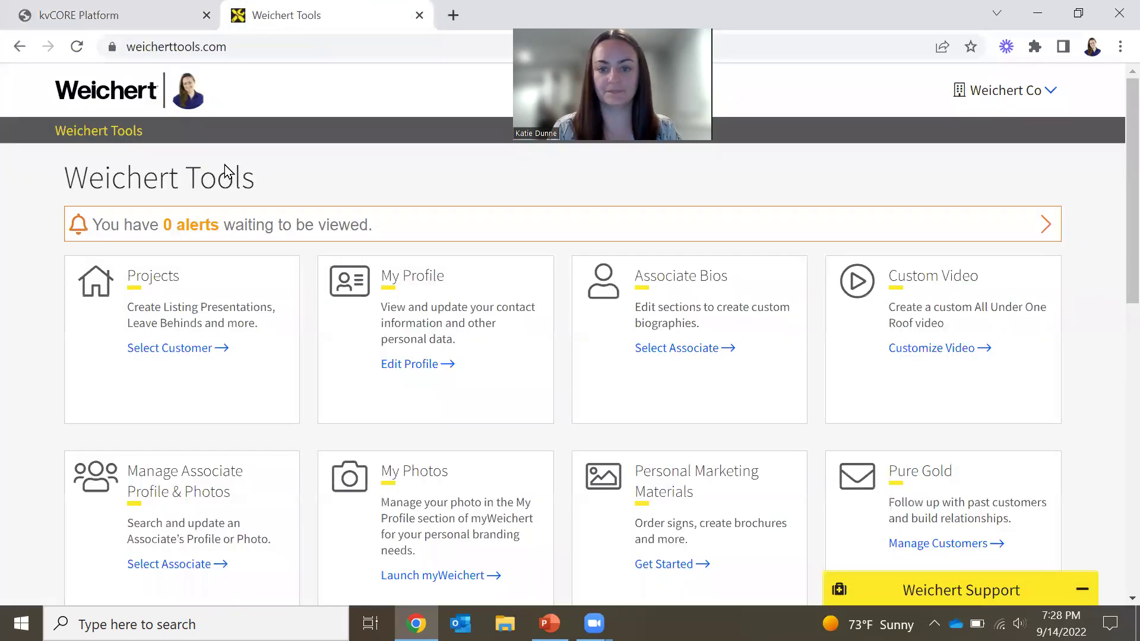
pyautogui.scroll(-3, 400, 311)
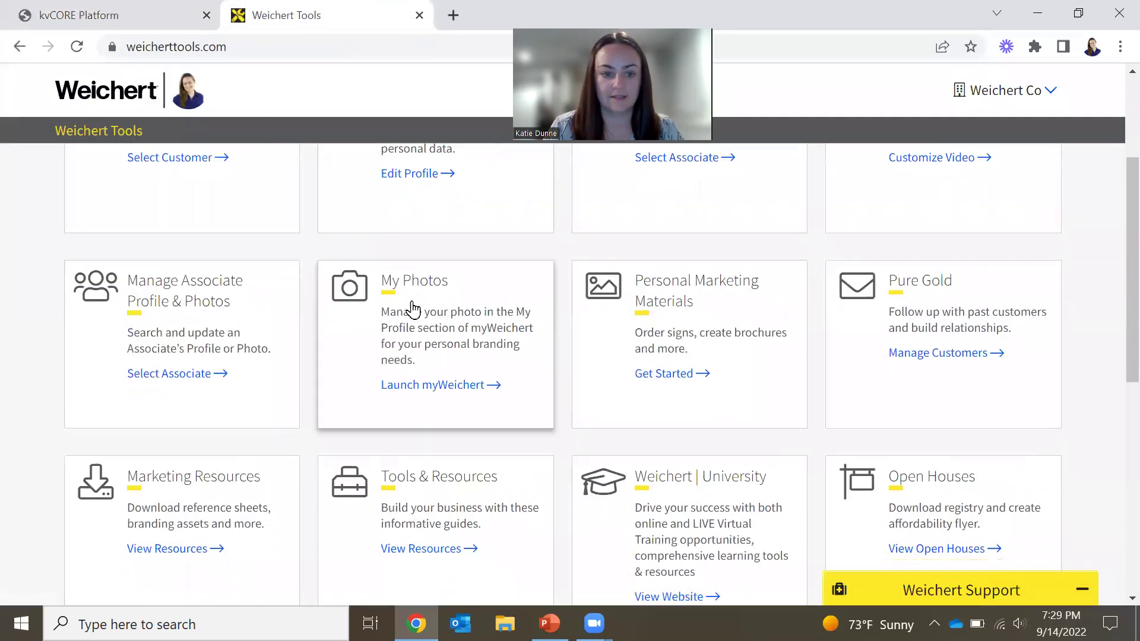
pyautogui.scroll(-1, 414, 308)
pyautogui.click(177, 428)
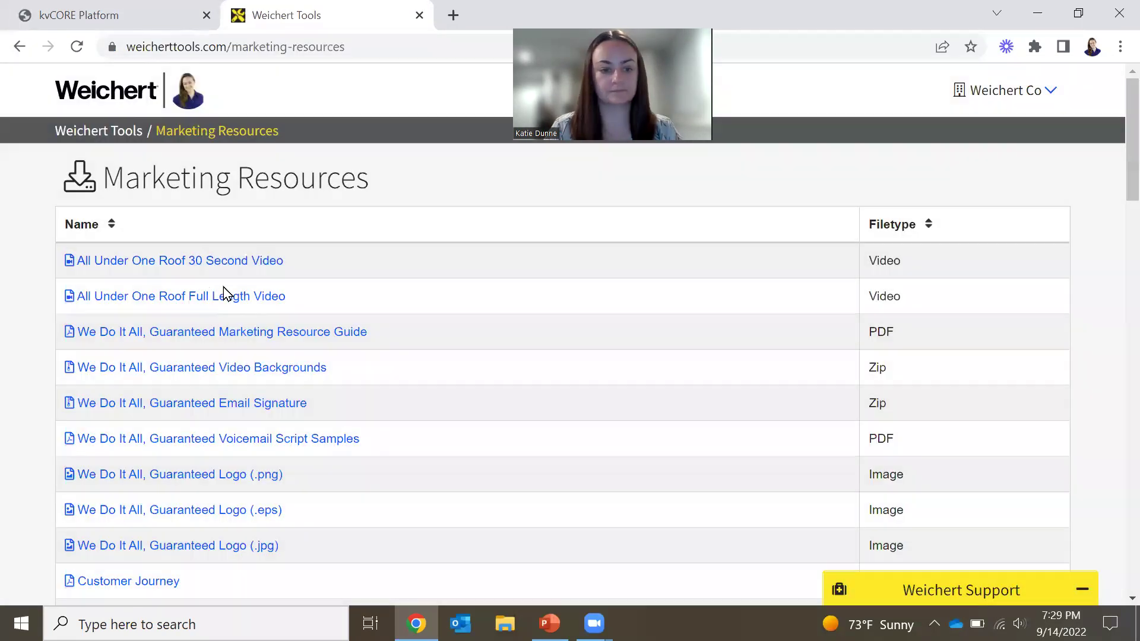
# - Download the Weichert logos and Graphics package and open the Weichert Logos folder inside the zip
pyautogui.scroll(-3, 250, 292)
pyautogui.scroll(-8, 259, 291)
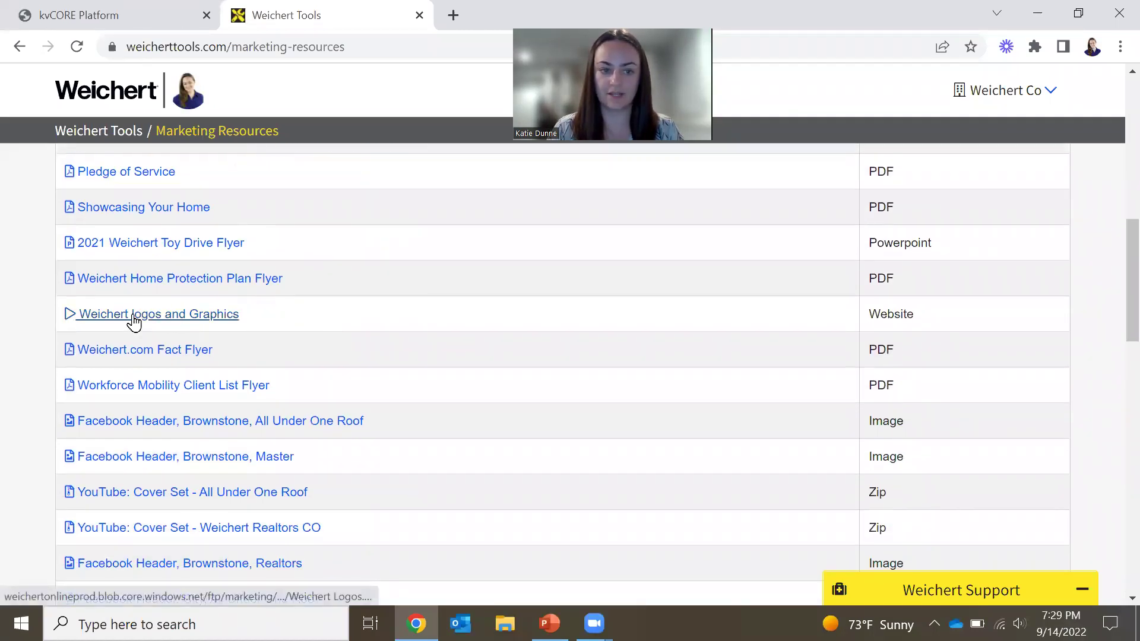
pyautogui.click(208, 320)
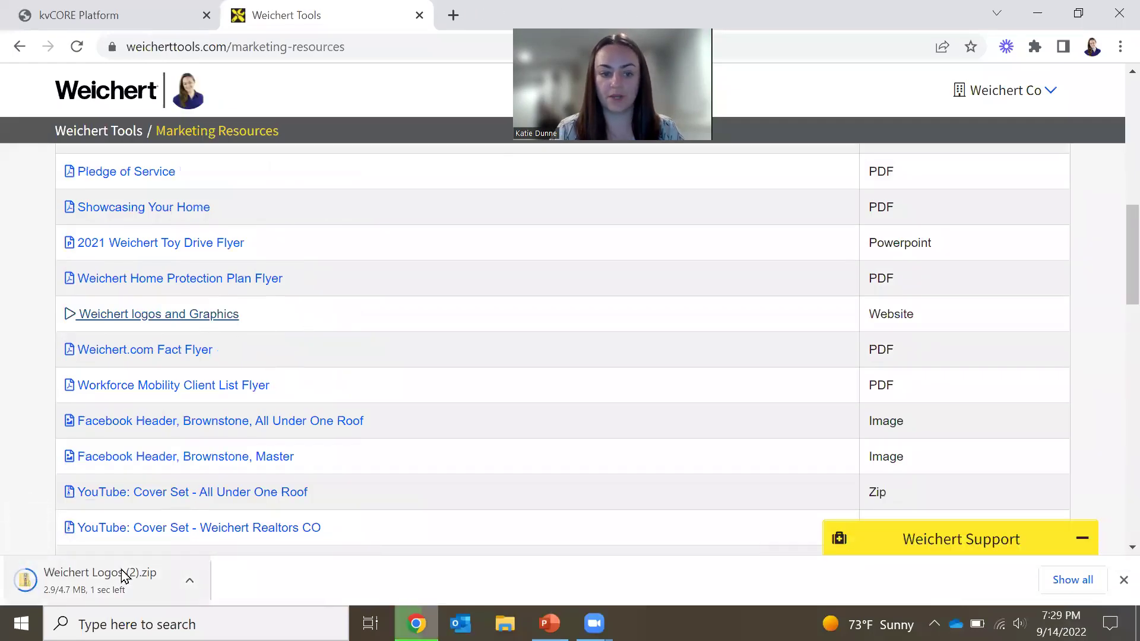
pyautogui.click(104, 579)
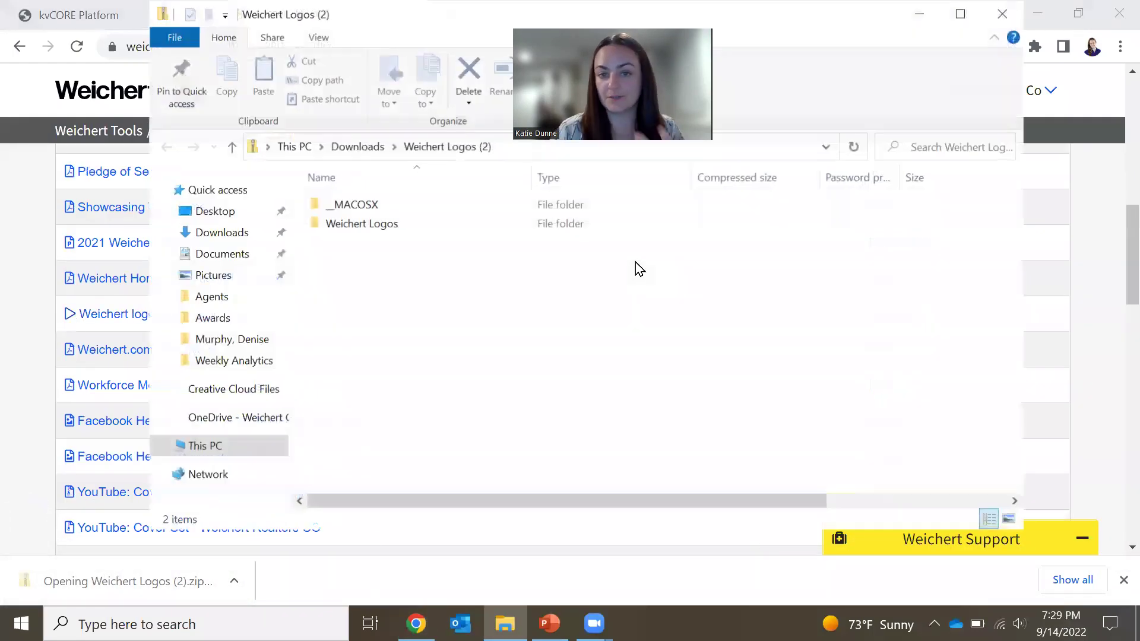
pyautogui.doubleClick(371, 224)
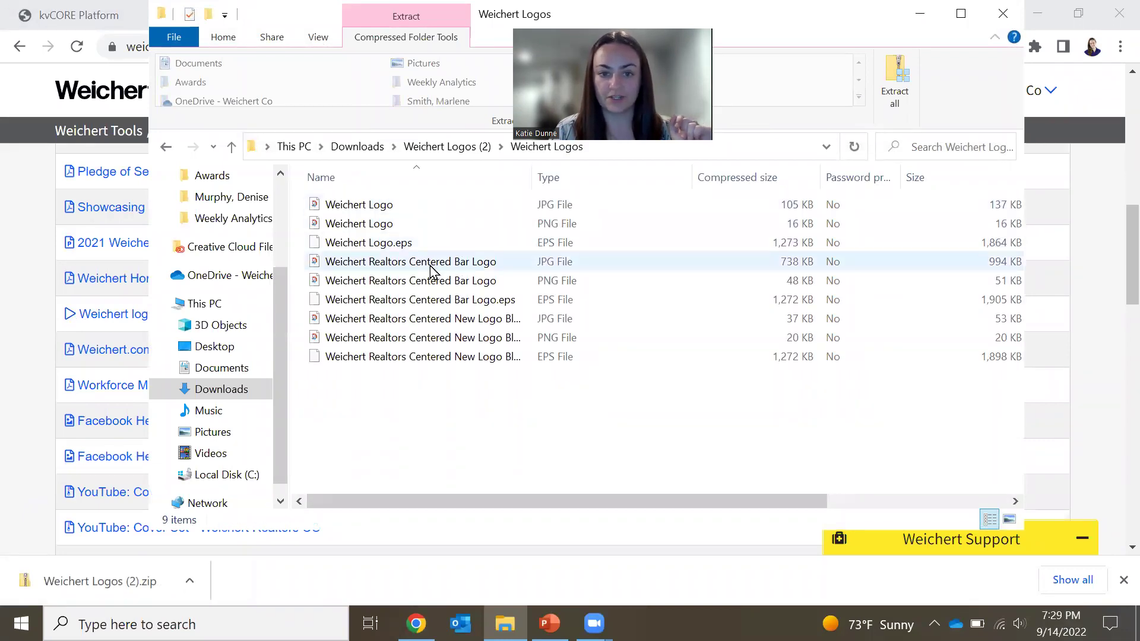
# - Preview the Centered Bar Logo JPG, the Centered New Logo PNG and the Weichert Logo PNG, closing the folder when done
pyautogui.doubleClick(431, 264)
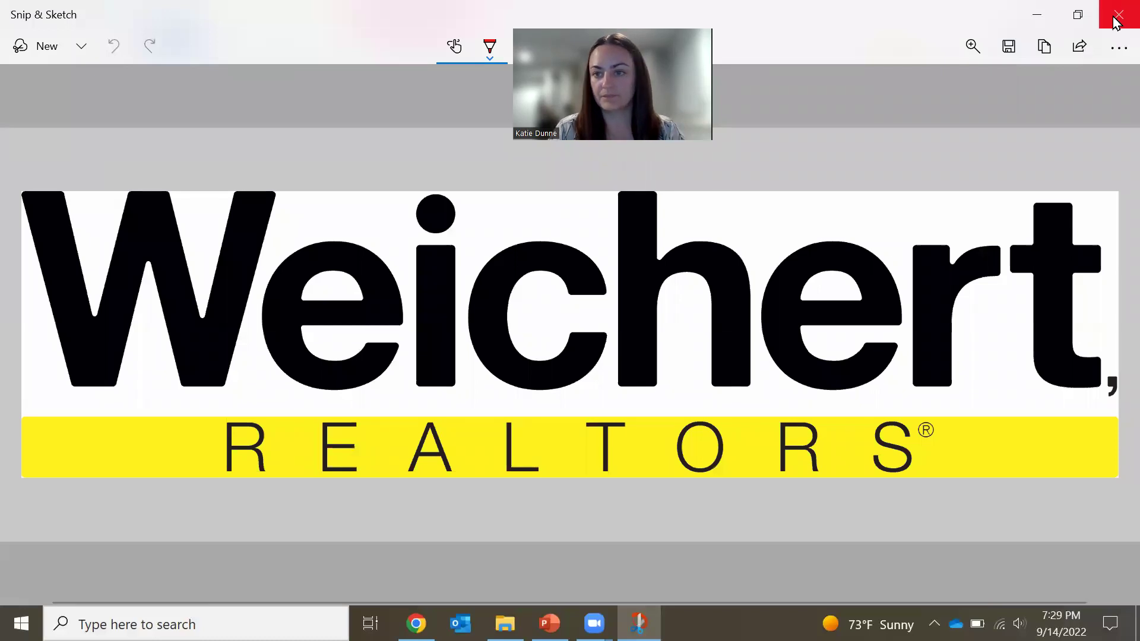
pyautogui.click(1118, 15)
pyautogui.click(421, 340)
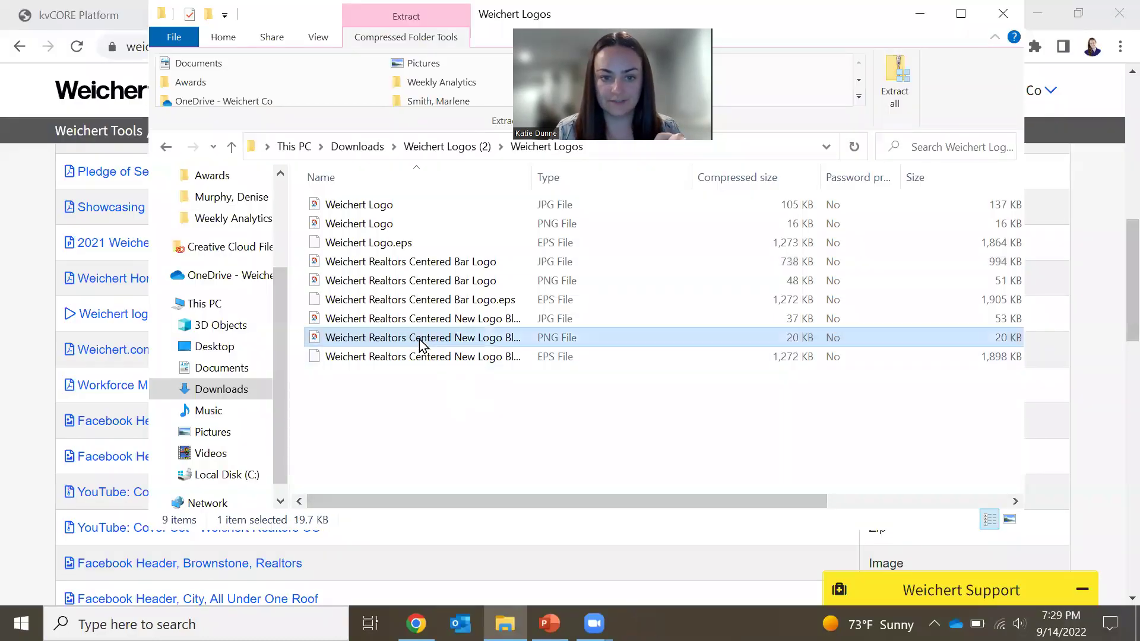
pyautogui.doubleClick(419, 338)
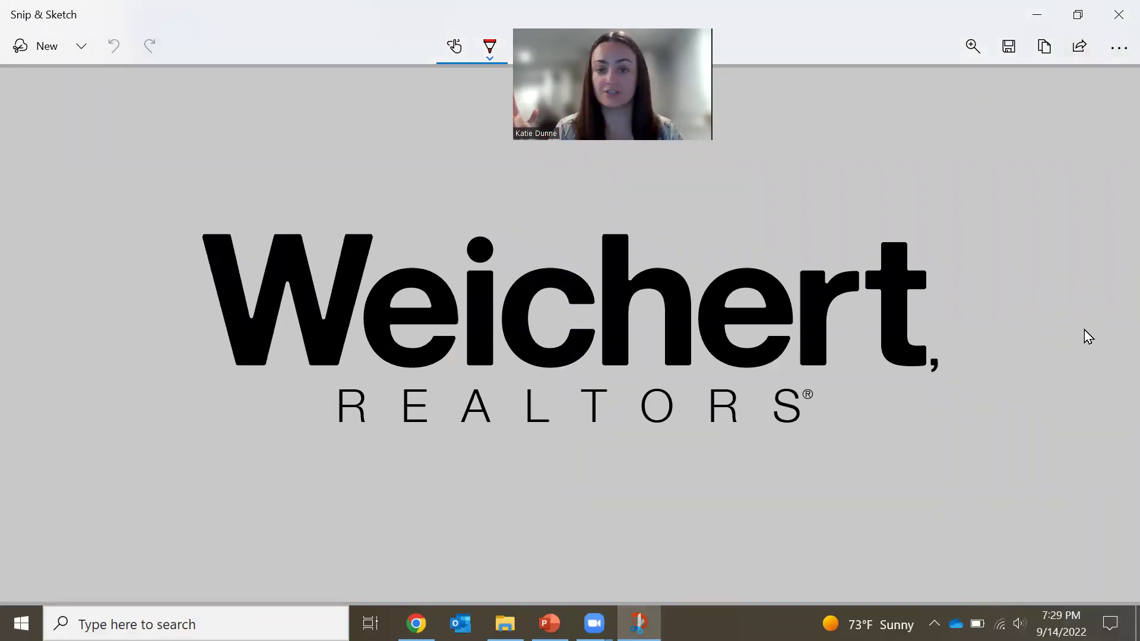
pyautogui.click(1114, 27)
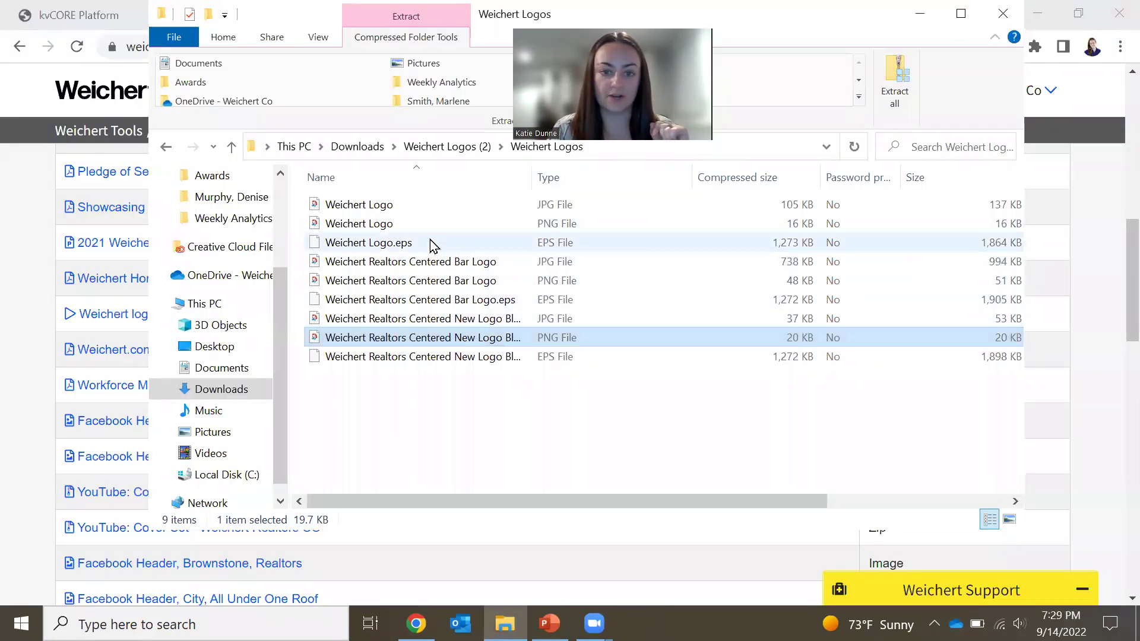
pyautogui.doubleClick(389, 223)
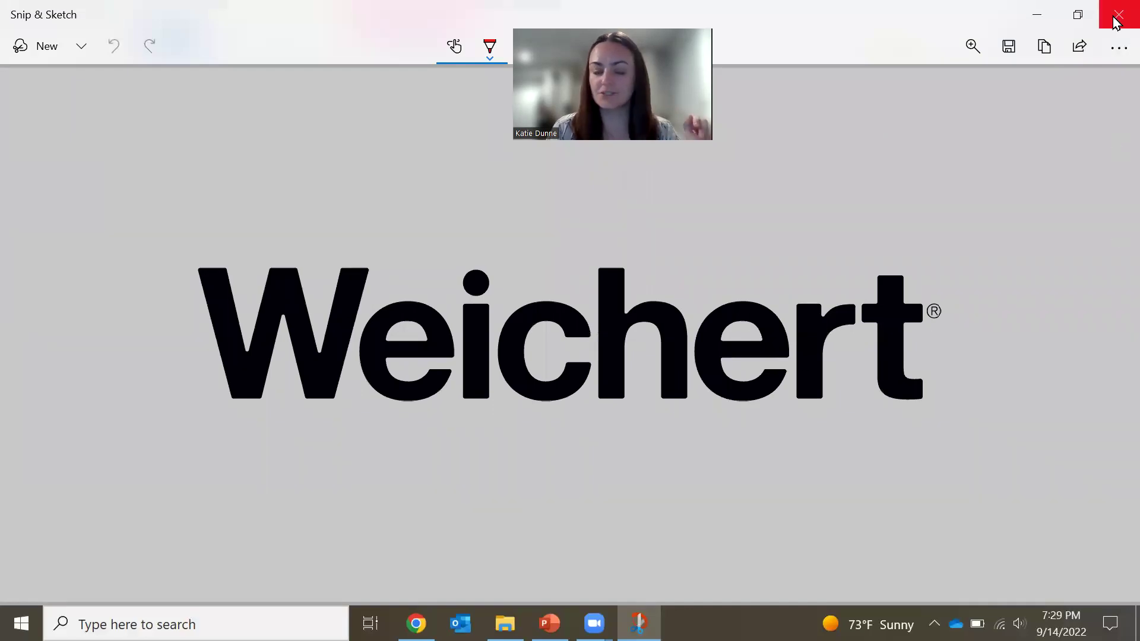
pyautogui.click(1117, 18)
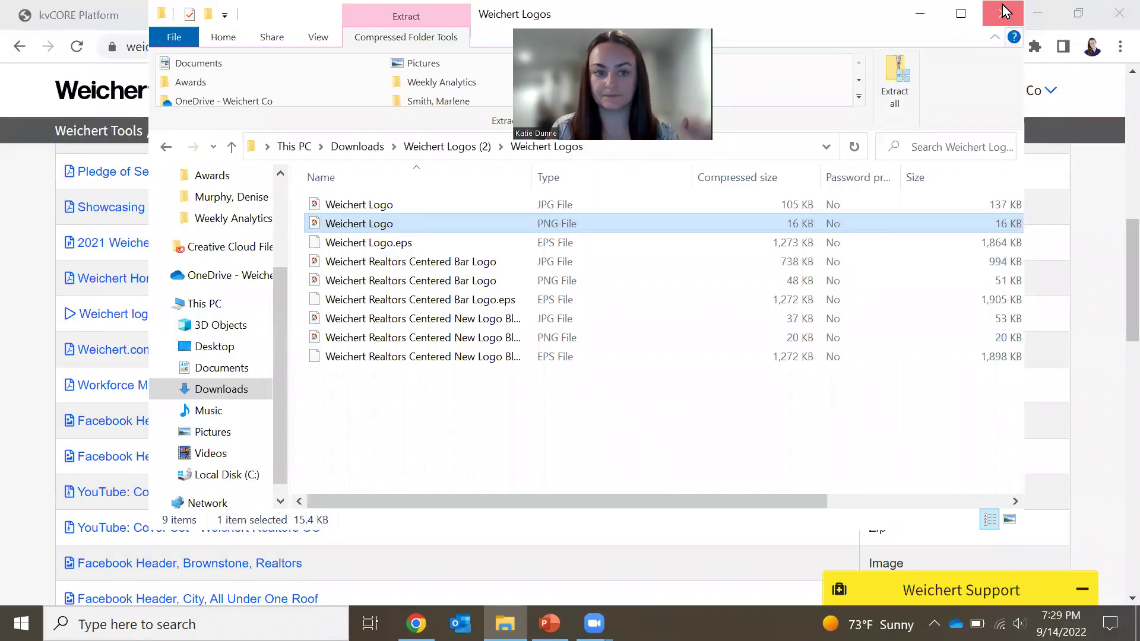
pyautogui.click(1003, 11)
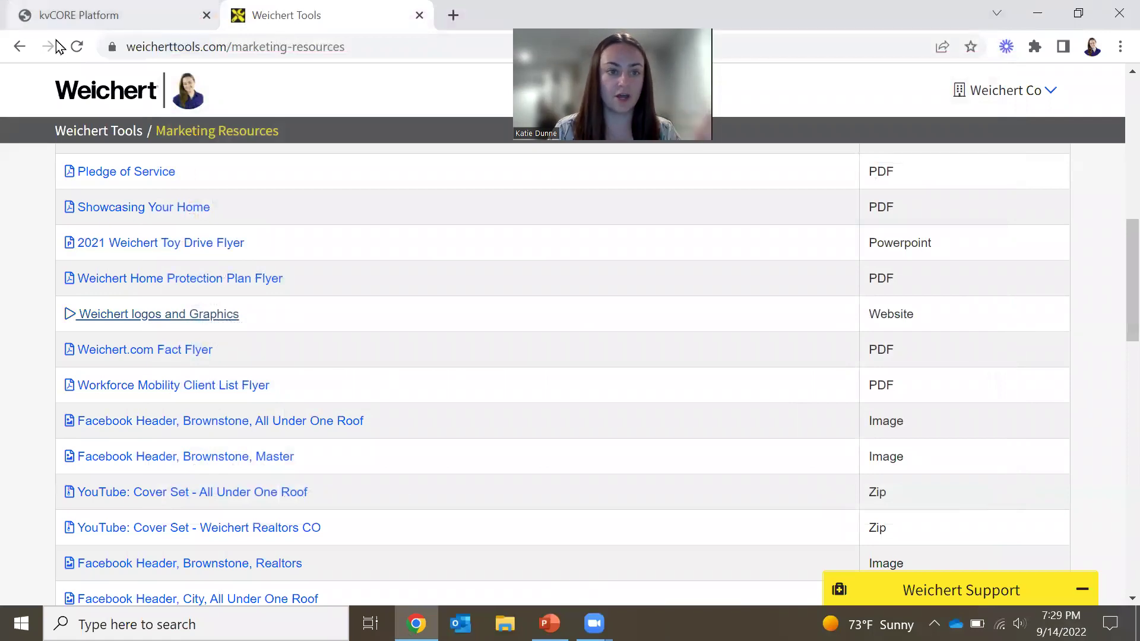
# - Back in kvCORE, insert weichert-realtors-logo from file manager page 3 into the empty image block and set its width to 35% without auto width
pyautogui.click(83, 14)
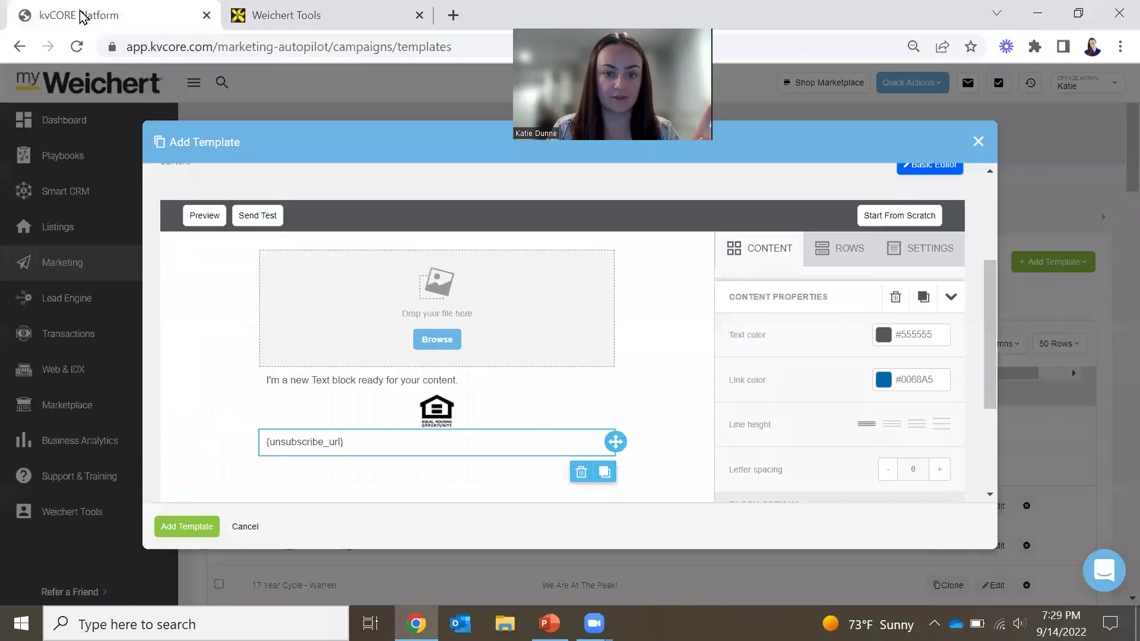
pyautogui.click(437, 343)
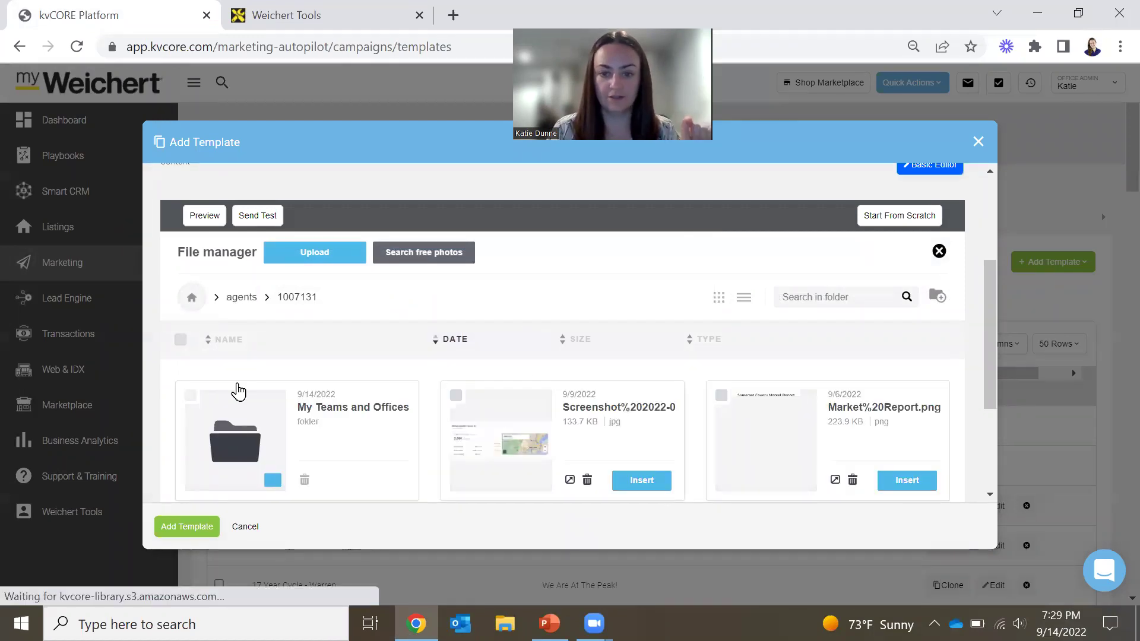
pyautogui.scroll(-10, 597, 435)
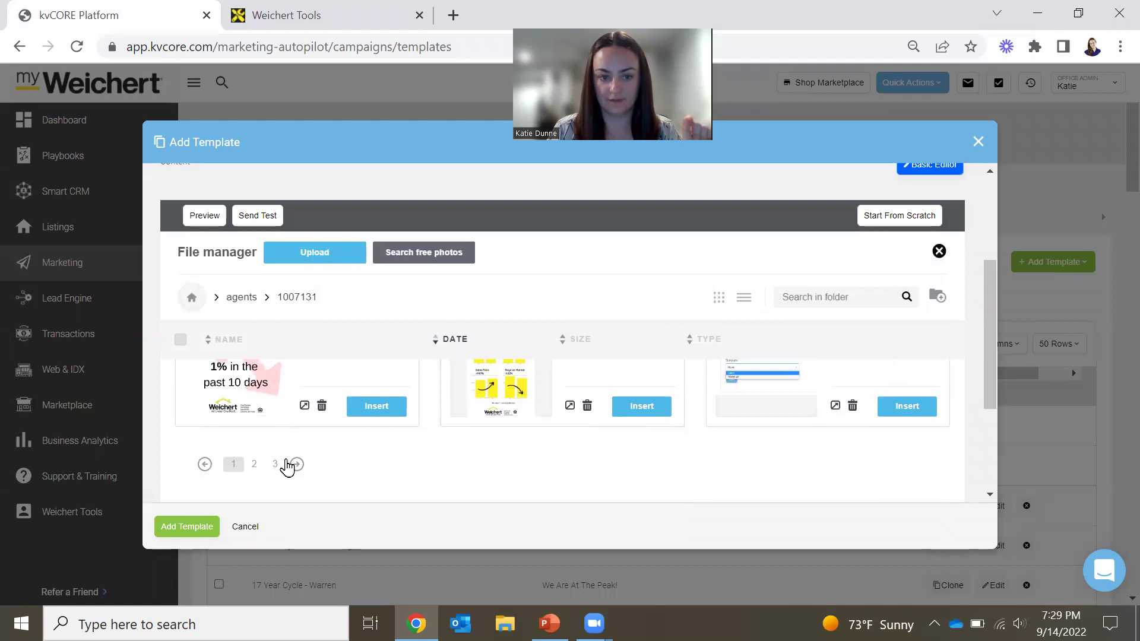
pyautogui.click(276, 463)
pyautogui.scroll(-5, 831, 386)
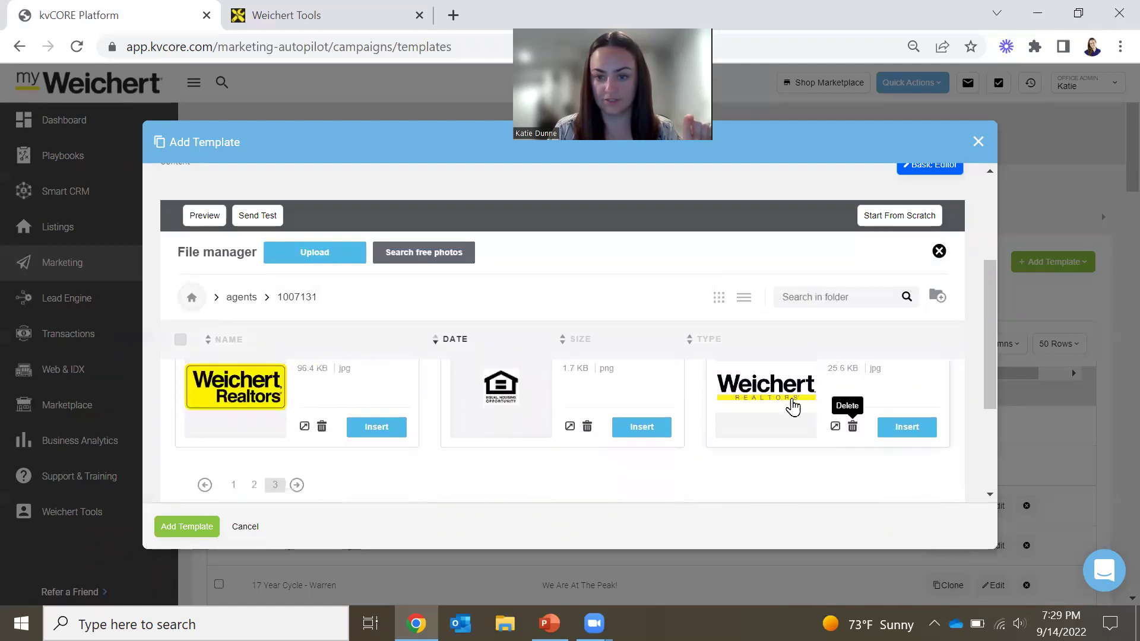
pyautogui.click(906, 427)
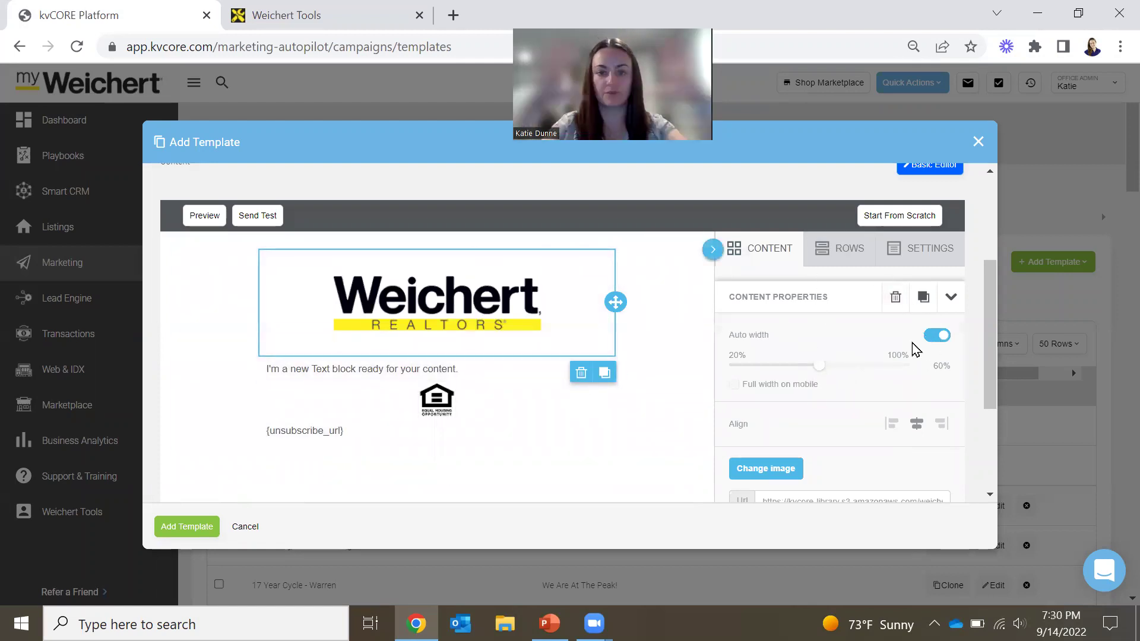
pyautogui.click(939, 337)
pyautogui.moveTo(819, 365); pyautogui.dragTo(763, 380)
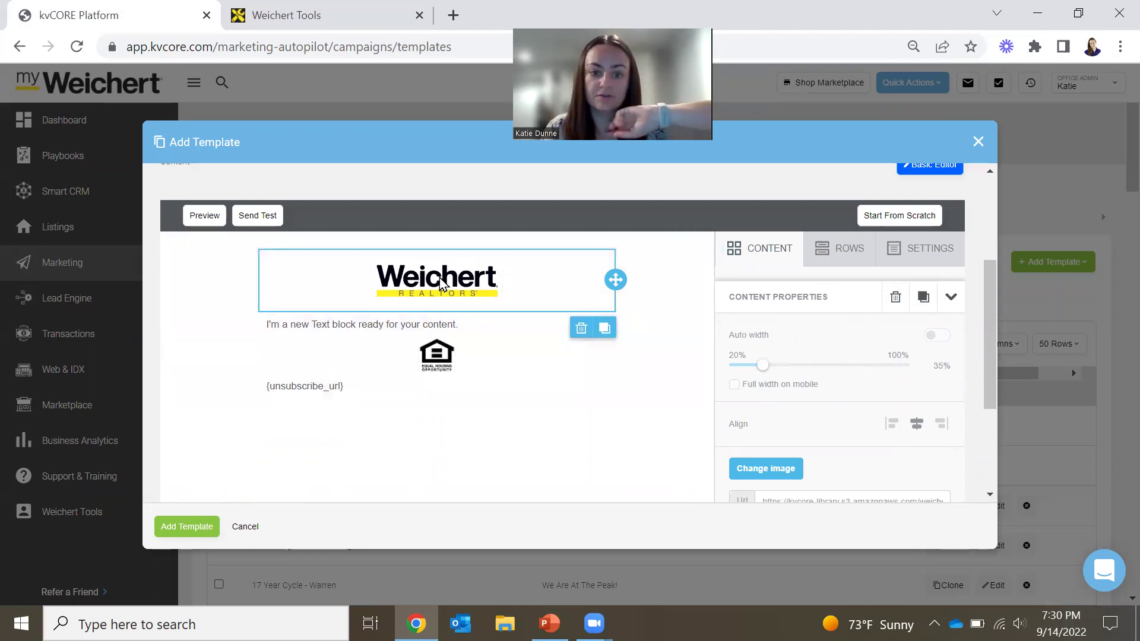
# - Replace the placeholder text beneath the Weichert Realtors logo with "Weekly Newsletter."
pyautogui.moveTo(308, 324); pyautogui.dragTo(207, 326)
pyautogui.click(475, 323)
pyautogui.click(482, 333)
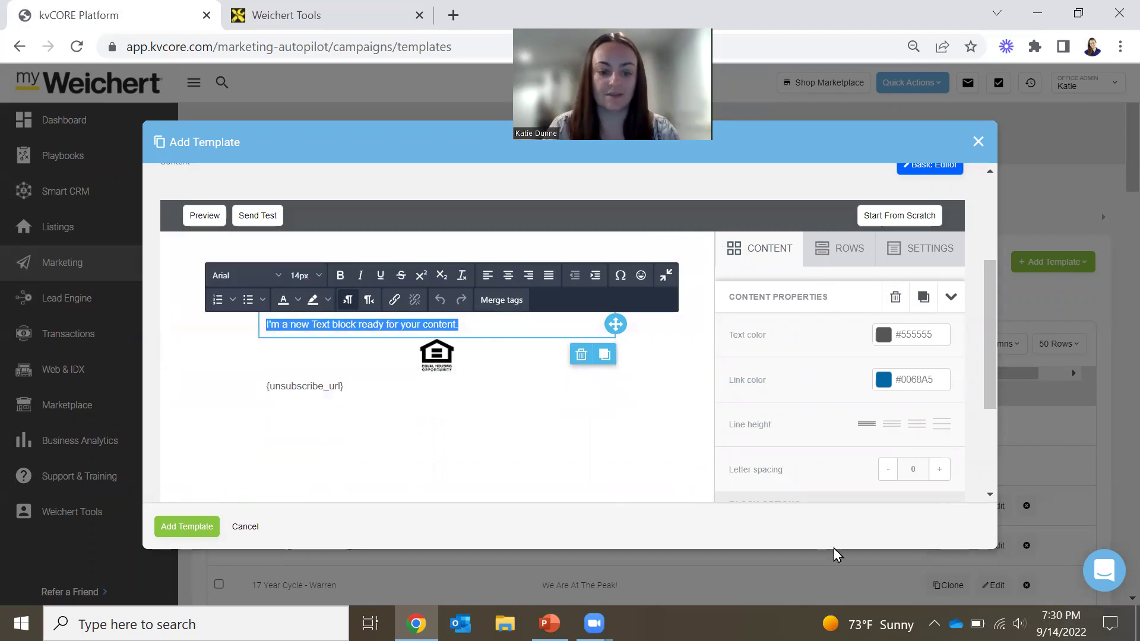
pyautogui.write('Weekly Newsletter.')
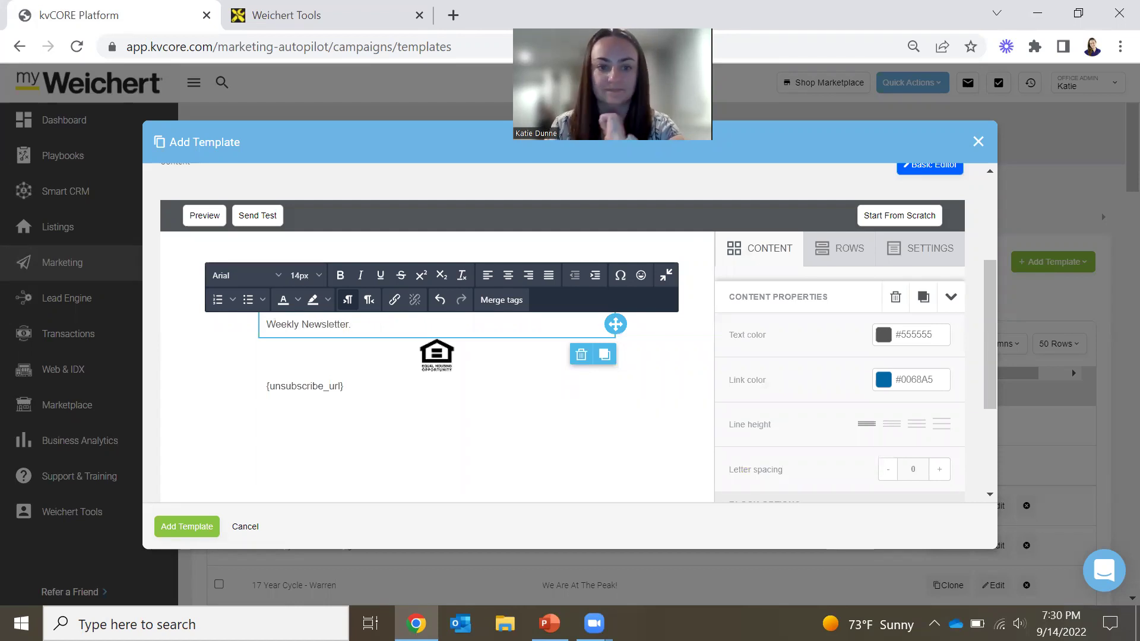
# - Add the line "Link to market report." as a new paragraph under the newsletter text
pyautogui.scroll(3, 428, 458)
pyautogui.click(406, 413)
pyautogui.press('BackSpace')
pyautogui.write('.')
pyautogui.press('Return')
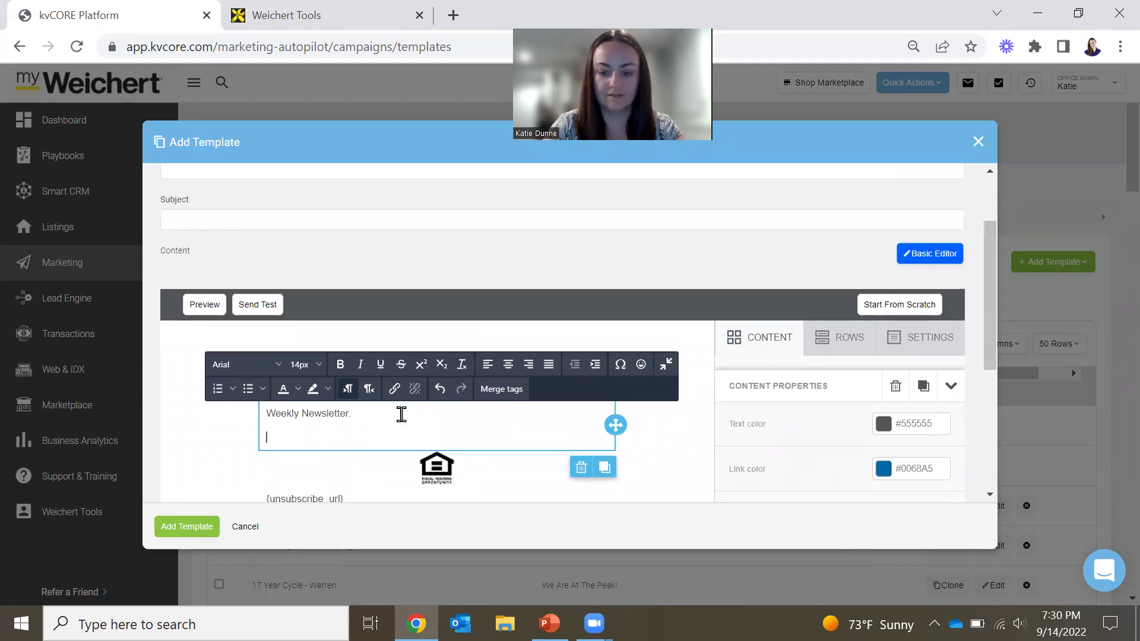
pyautogui.write('Link to market')
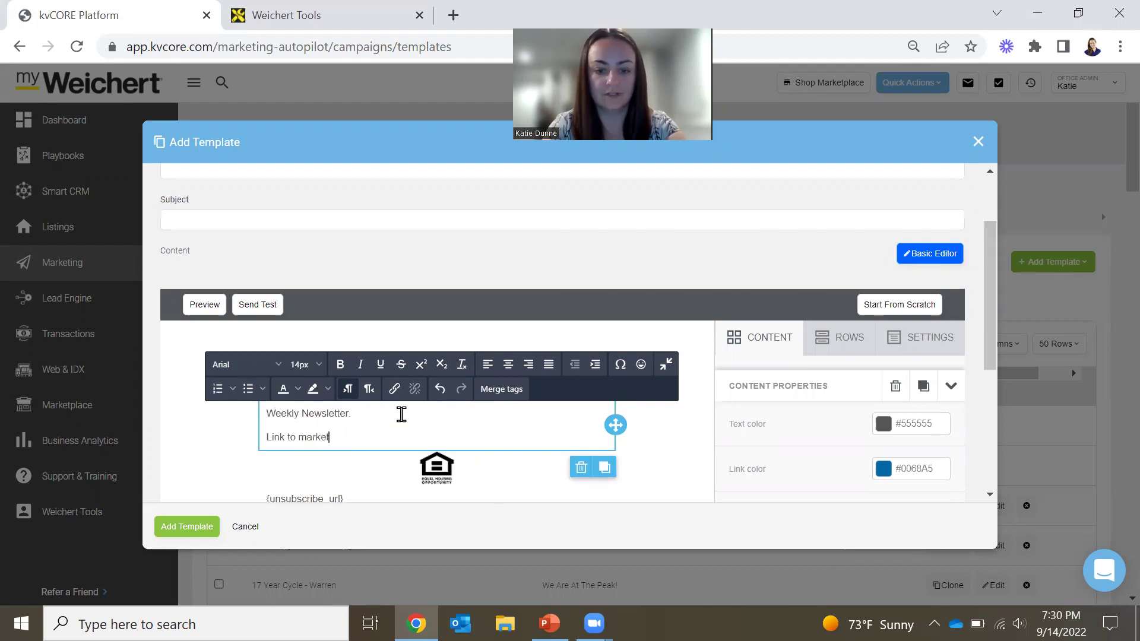
pyautogui.write(' report.')
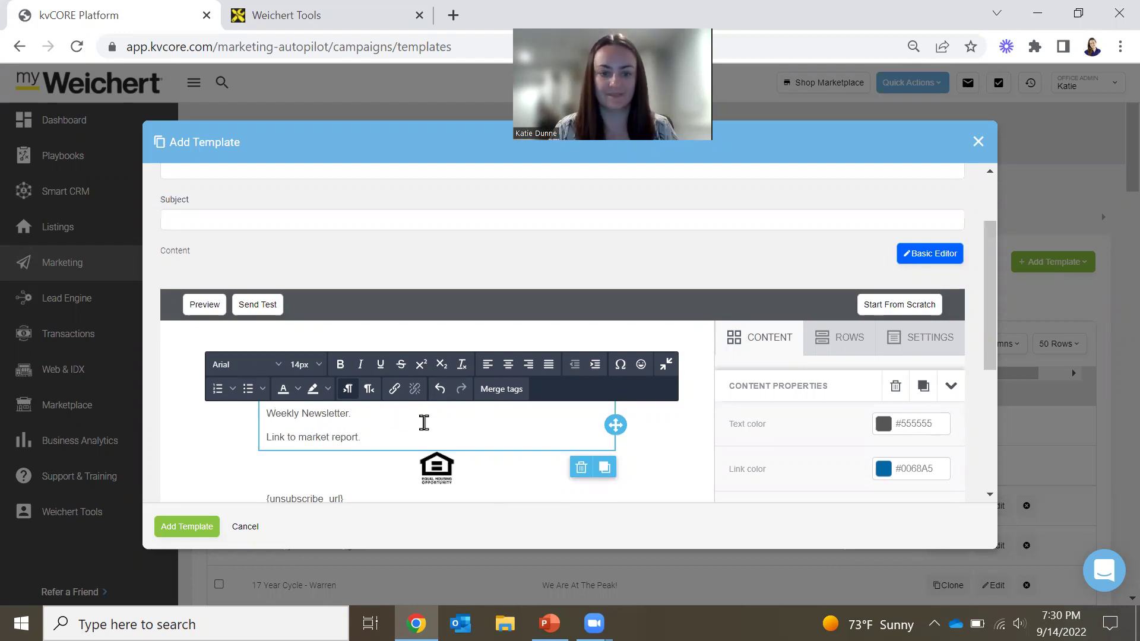
# - Open the agent's personal Weichert website in a new browser tab
pyautogui.click(453, 15)
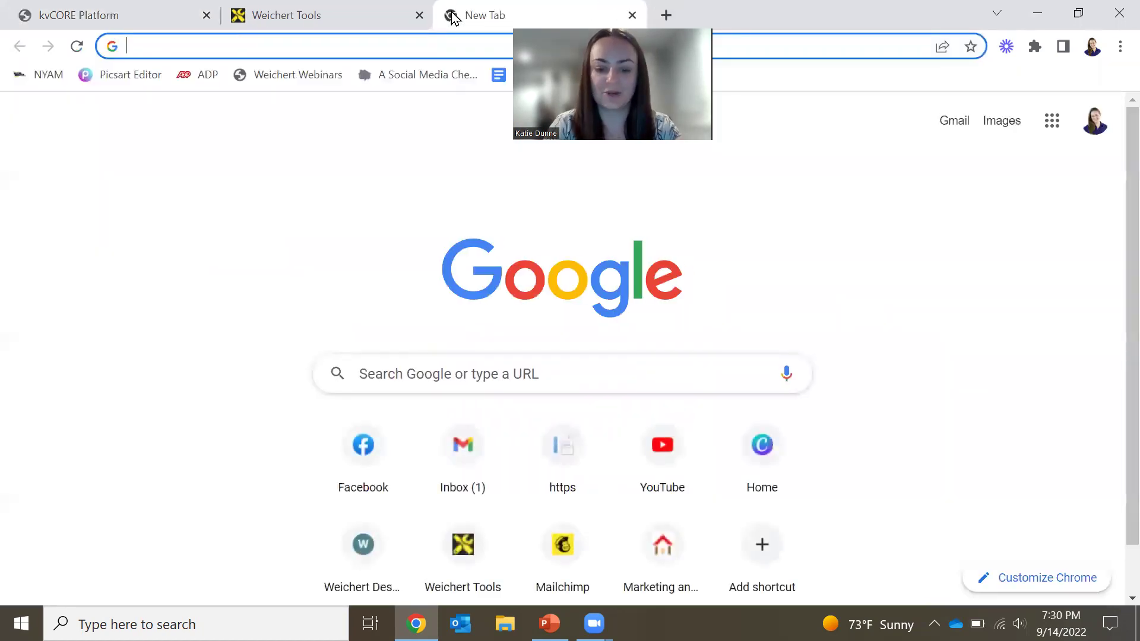
pyautogui.write('kate')
pyautogui.press('BackSpace')
pyautogui.write('i')
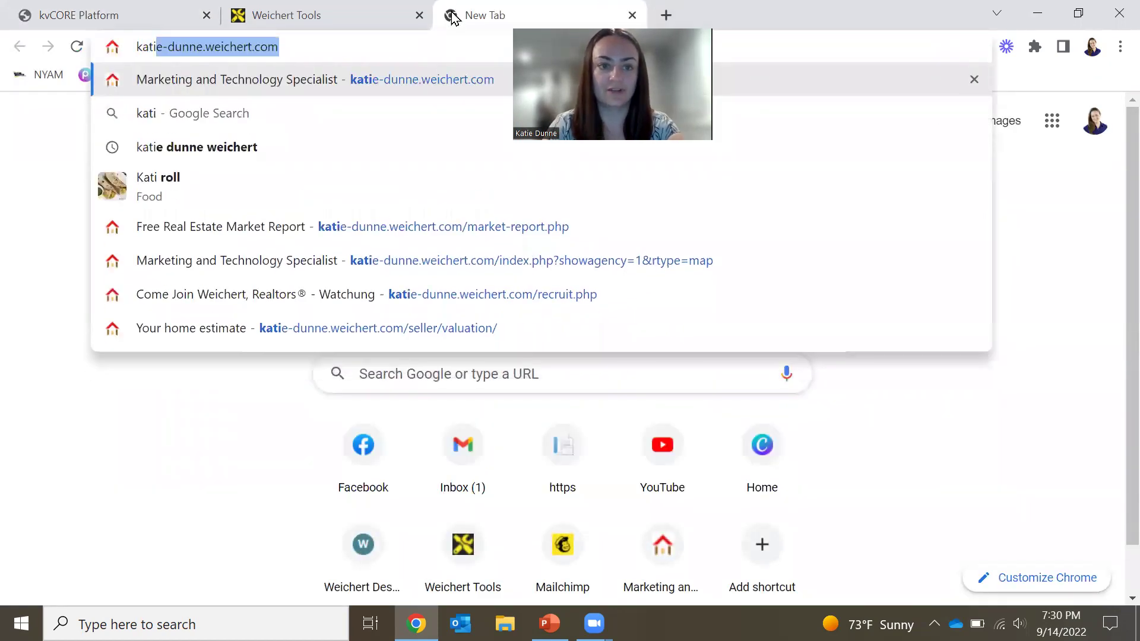
pyautogui.press('Return')
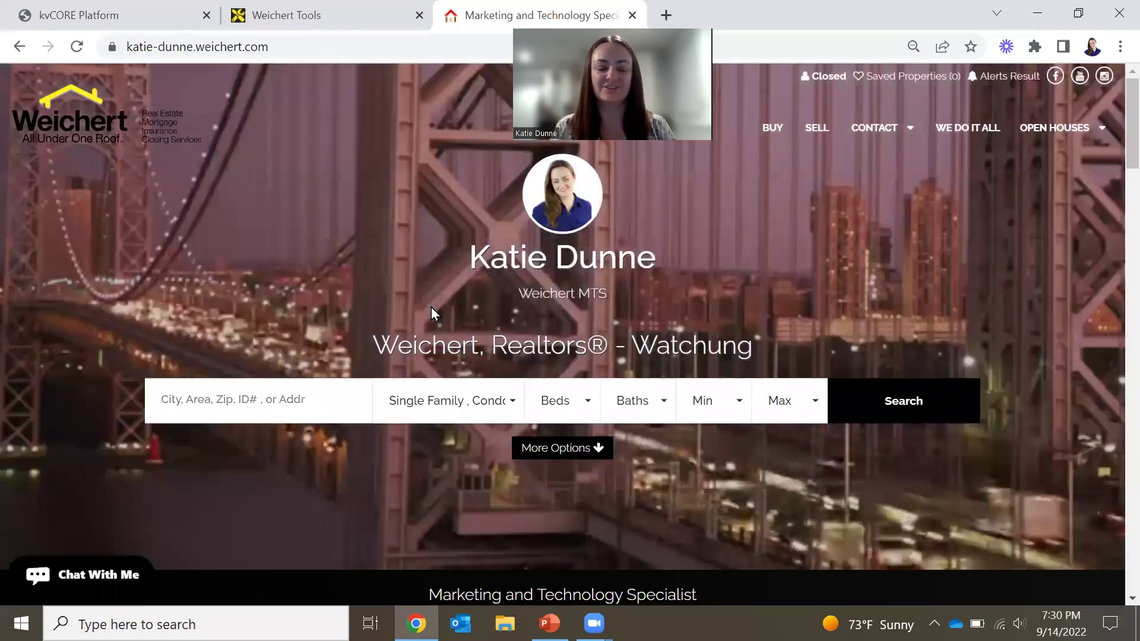
# - Look up the personal website address in the kvCORE account menu, then return to the open website
pyautogui.click(65, 14)
pyautogui.click(1105, 85)
pyautogui.click(1106, 85)
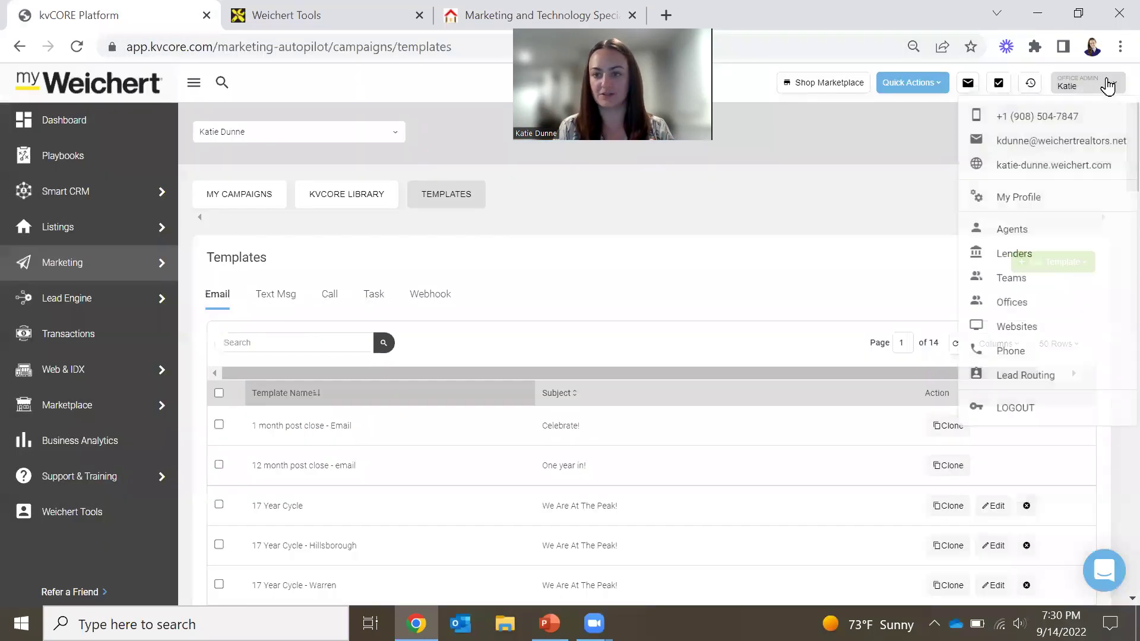
pyautogui.click(502, 14)
pyautogui.click(122, 9)
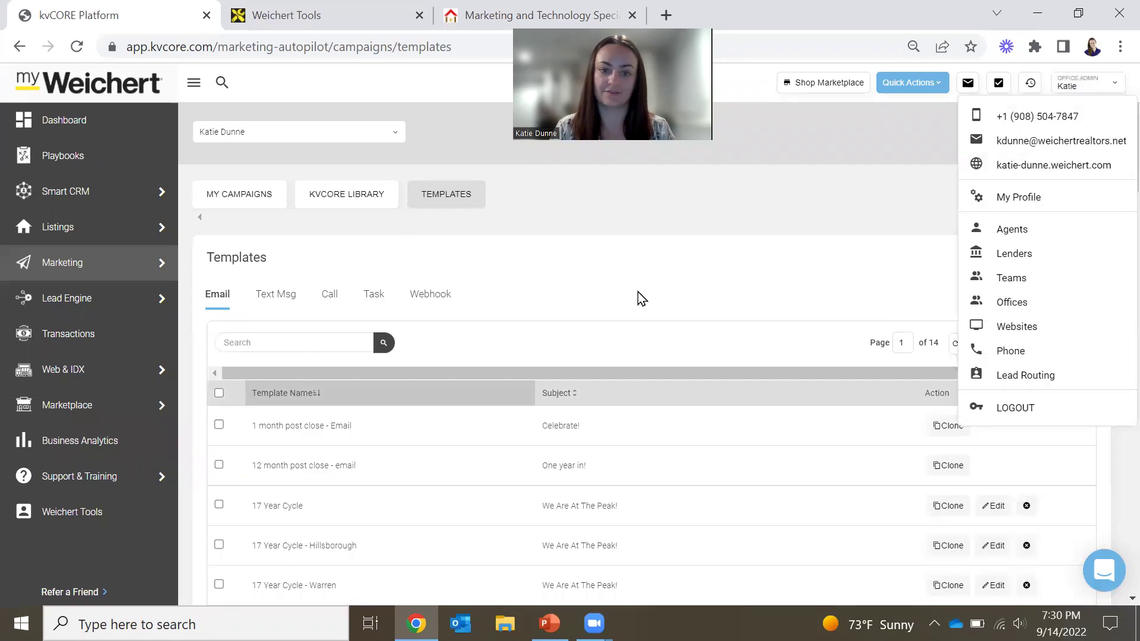
pyautogui.click(475, 14)
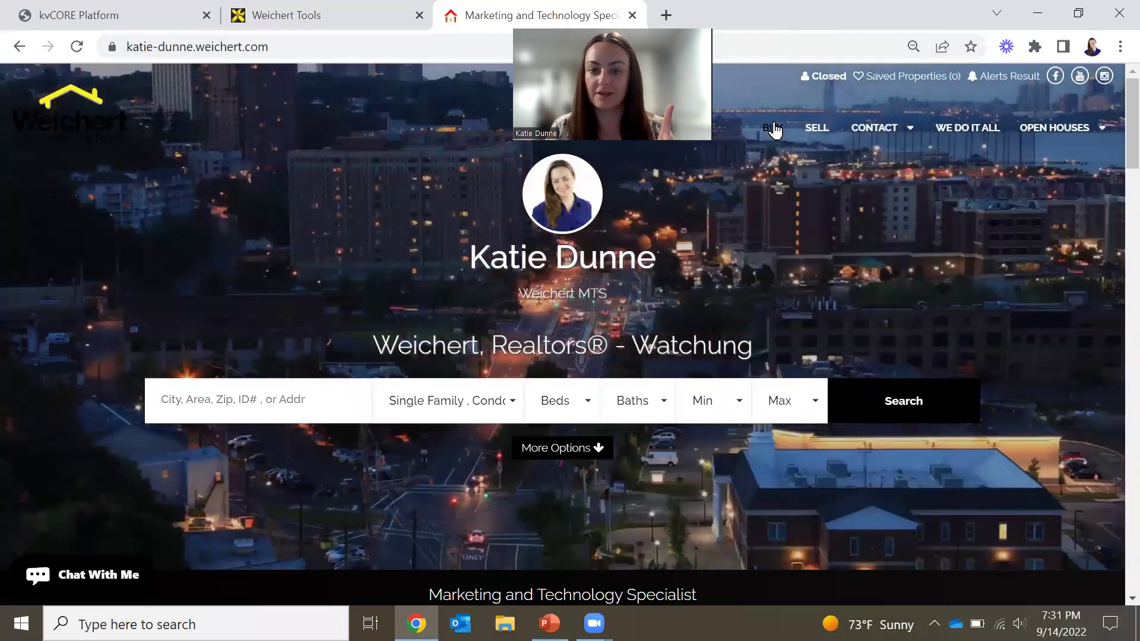
# - Go from the website's Buy page to the Free Market Report page and copy its full URL
pyautogui.click(773, 129)
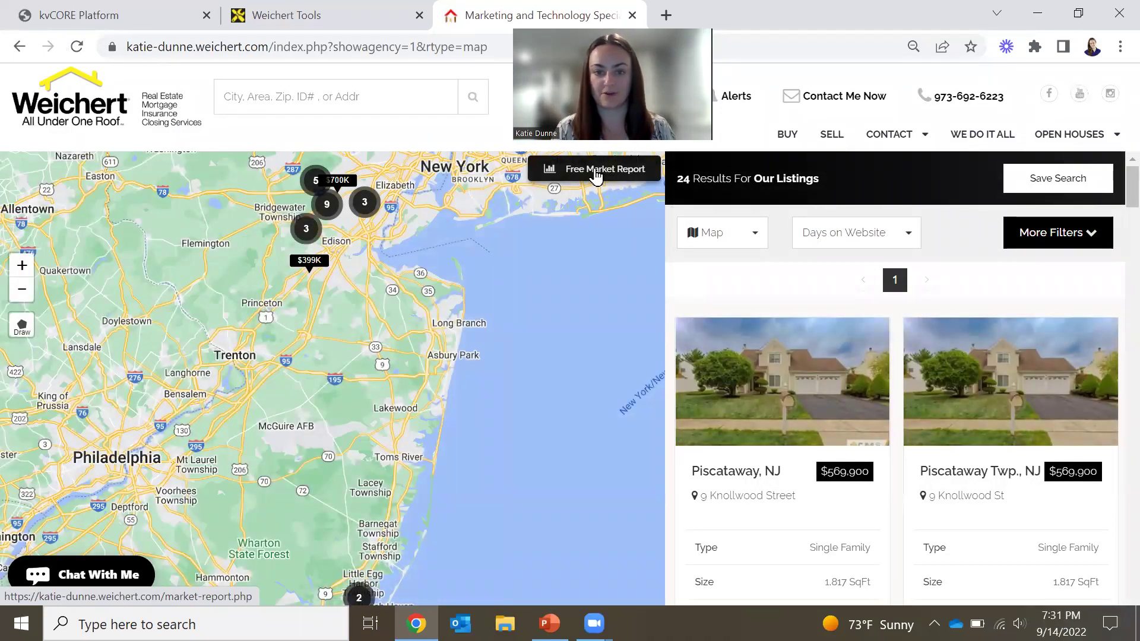
pyautogui.click(595, 170)
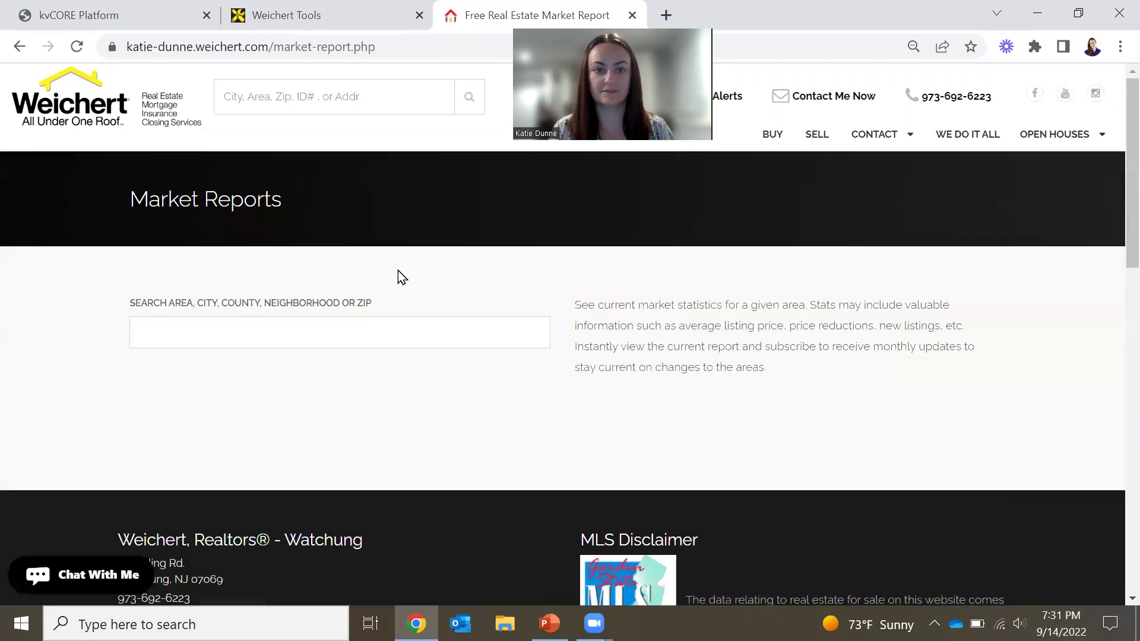
pyautogui.click(398, 45)
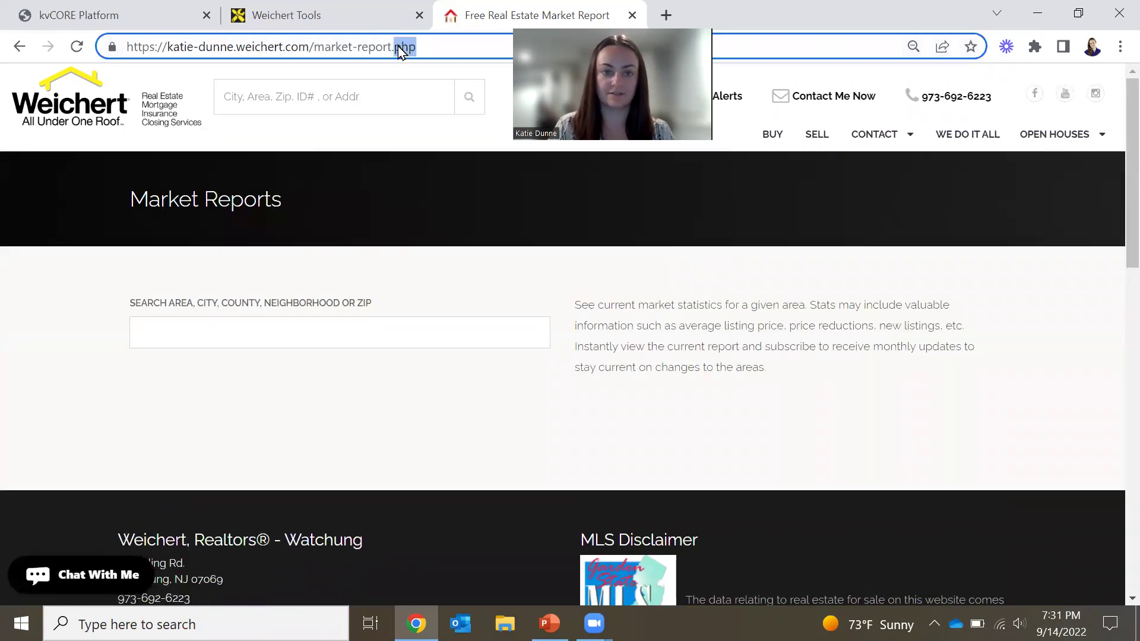
pyautogui.moveTo(433, 45); pyautogui.dragTo(126, 52)
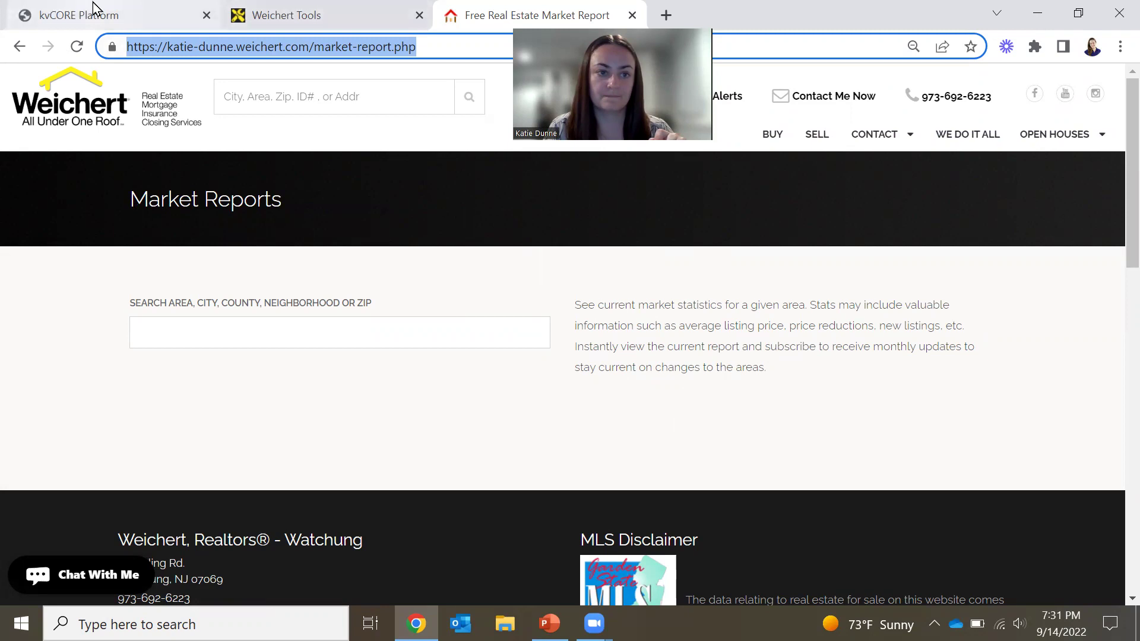
# - Test the market report page in an incognito window by requesting the Essex (NJ) county report, then close that window
pyautogui.click(1120, 47)
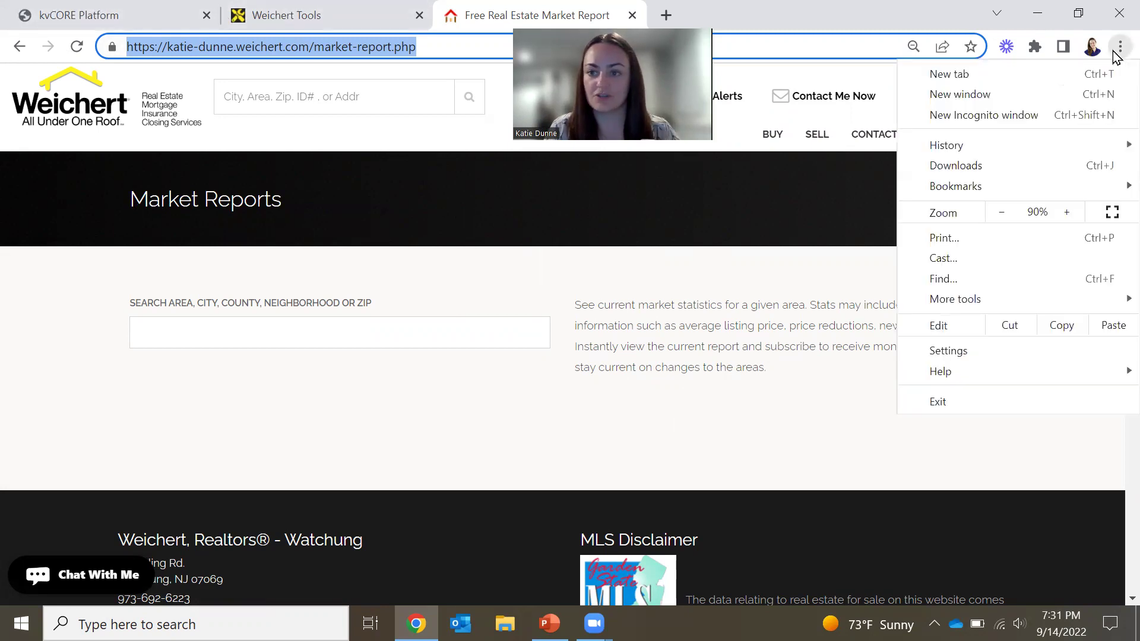
pyautogui.click(1017, 116)
pyautogui.write('katie-dunne.weichert.com/market')
pyautogui.press('Return')
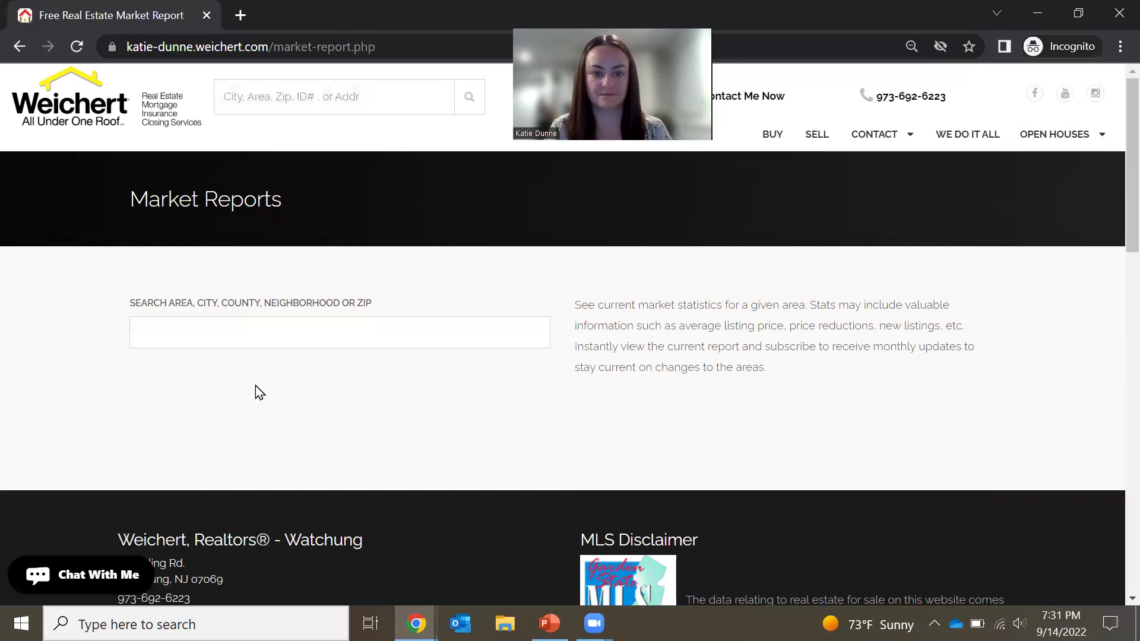
pyautogui.click(246, 329)
pyautogui.write('essex')
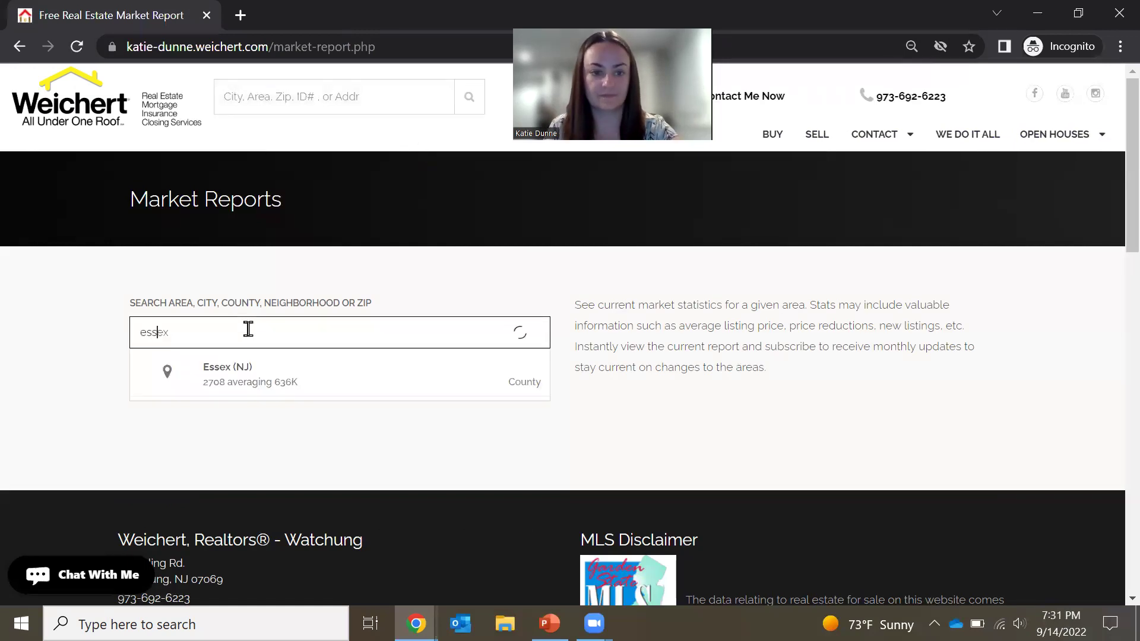
pyautogui.click(255, 371)
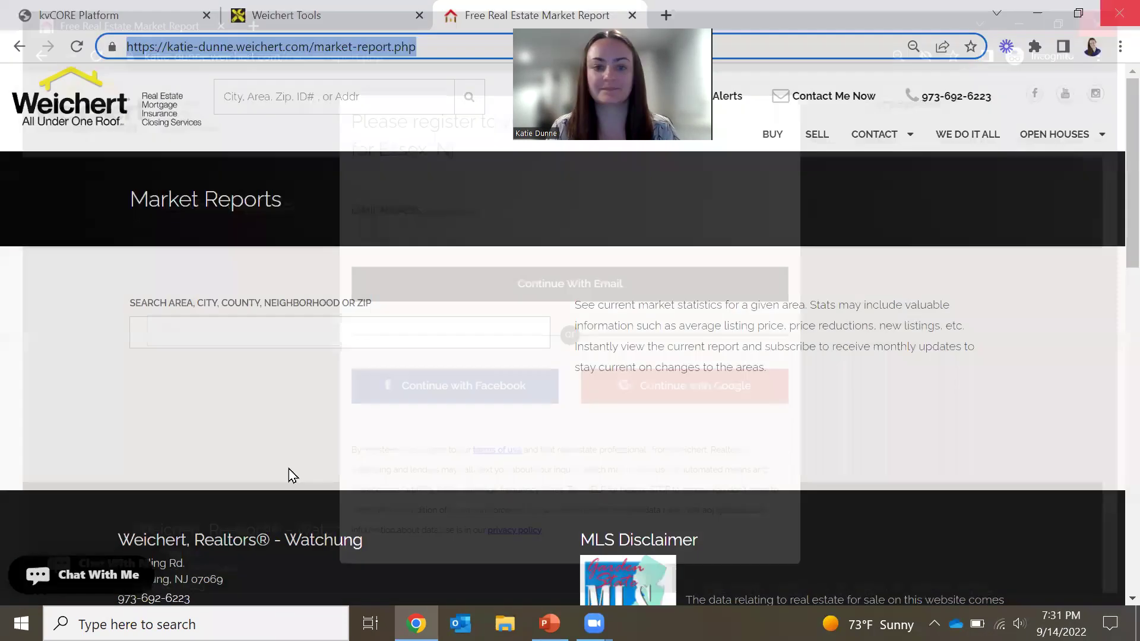
pyautogui.click(1117, 12)
# - Back in kvCORE, start a new email template and switch it to the Advanced Editor
pyautogui.click(117, 11)
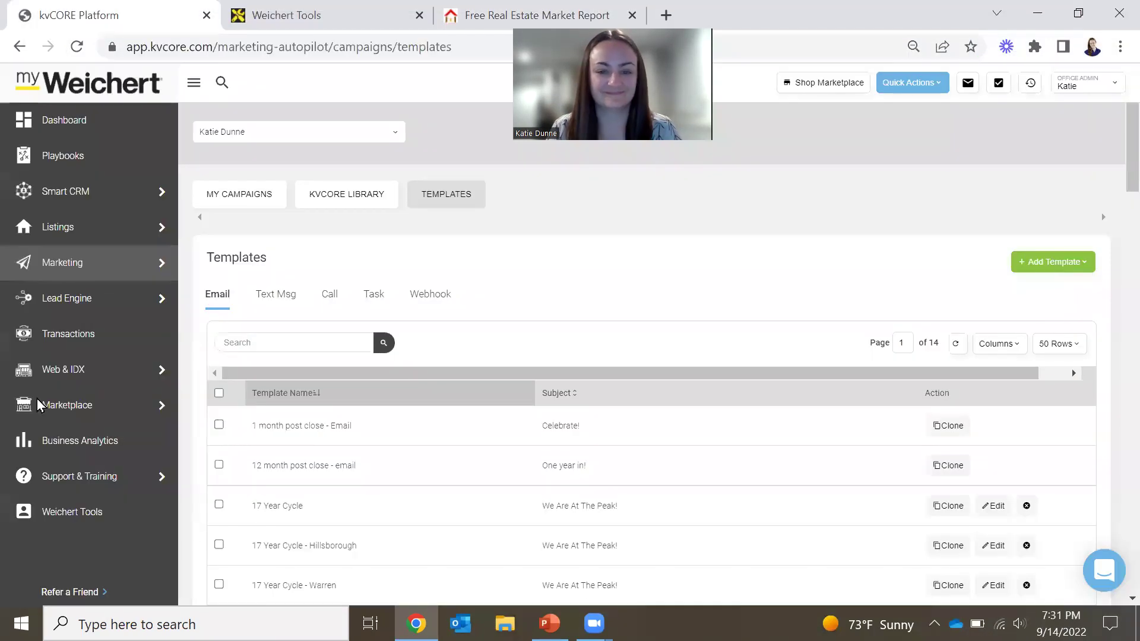
pyautogui.click(1040, 269)
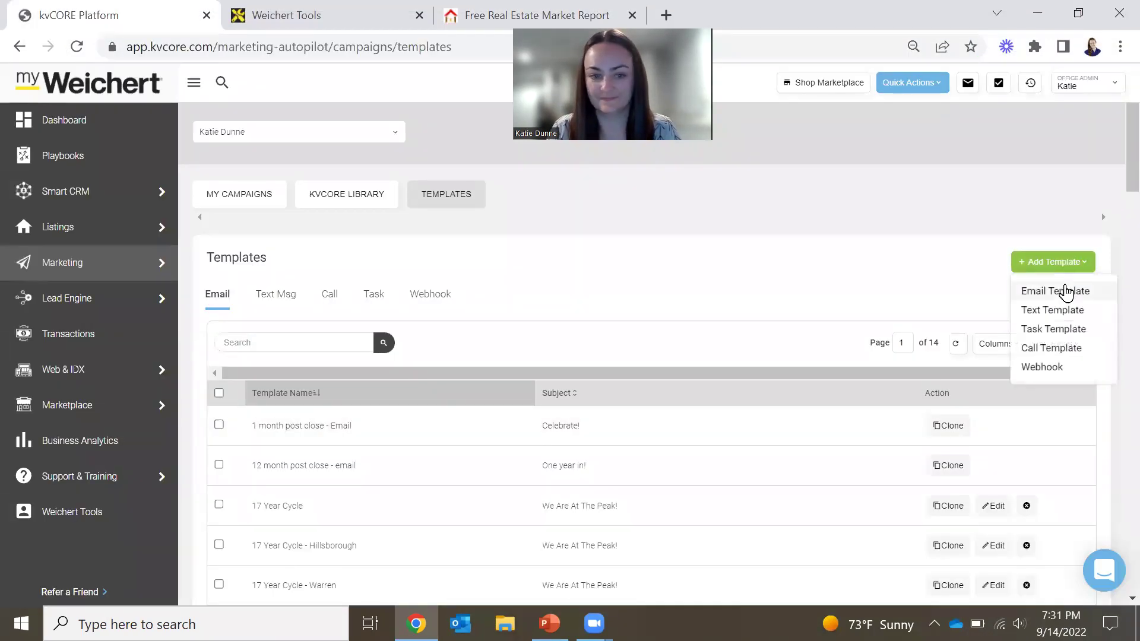
pyautogui.click(1063, 290)
pyautogui.scroll(-2, 667, 387)
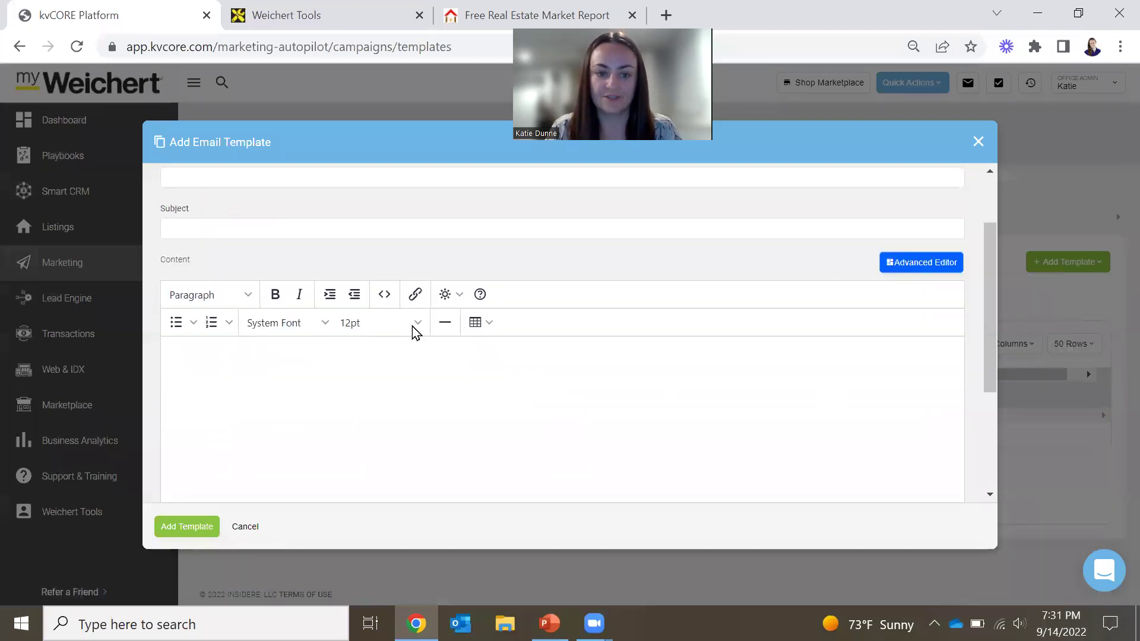
pyautogui.click(926, 265)
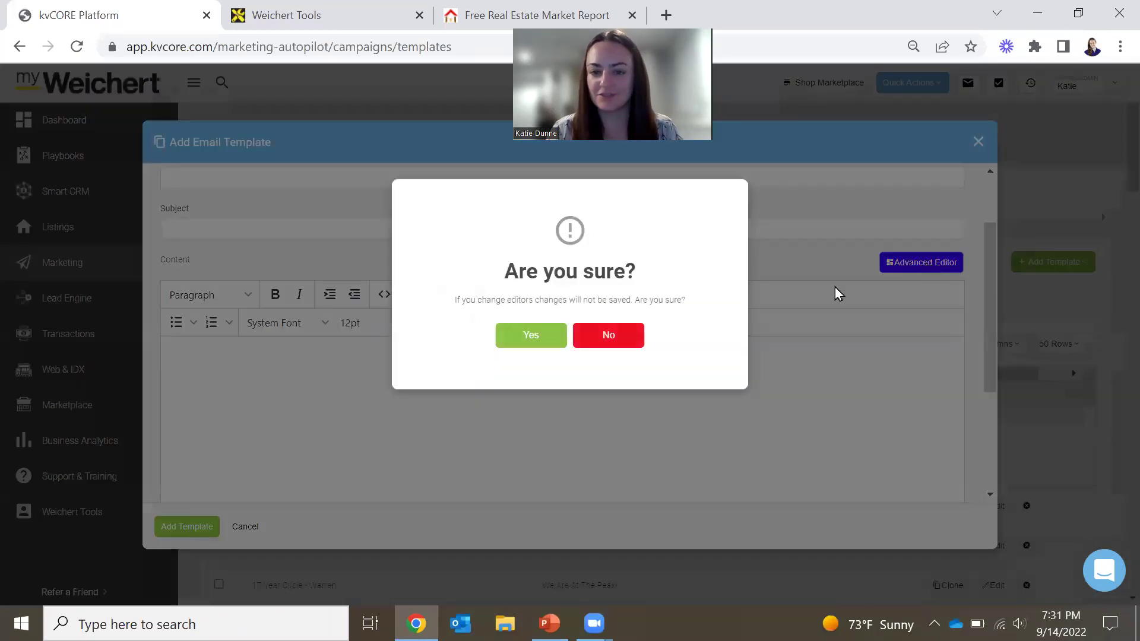
pyautogui.click(522, 335)
pyautogui.scroll(2, 834, 315)
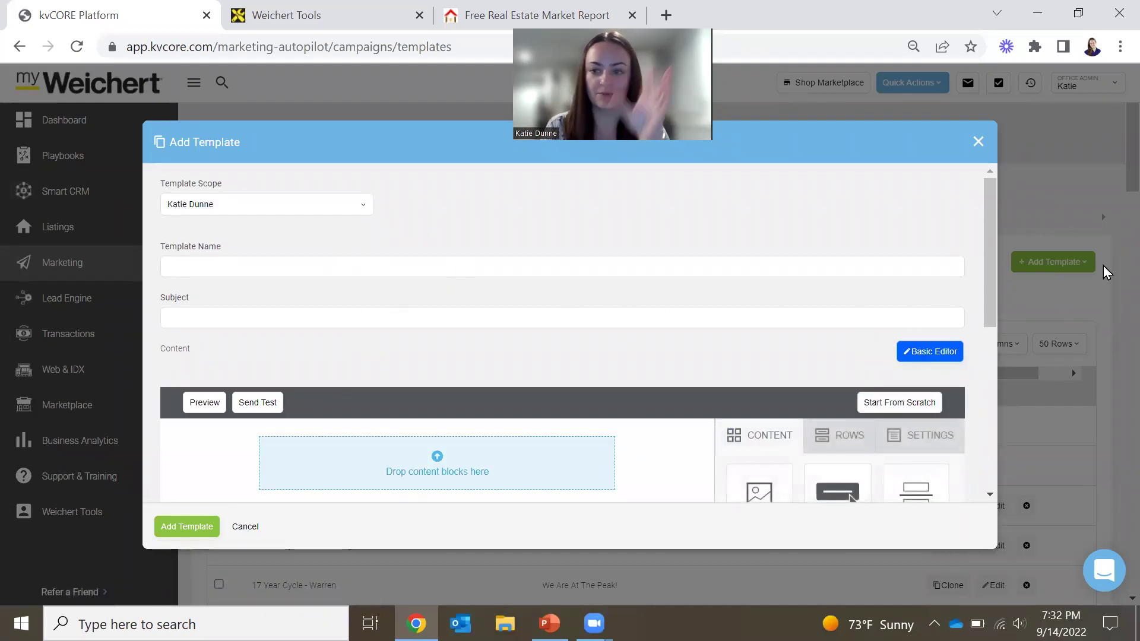
# - Add an image block to the template and, beneath it, a text block reading "Link to Market Report"
pyautogui.scroll(-2, 891, 309)
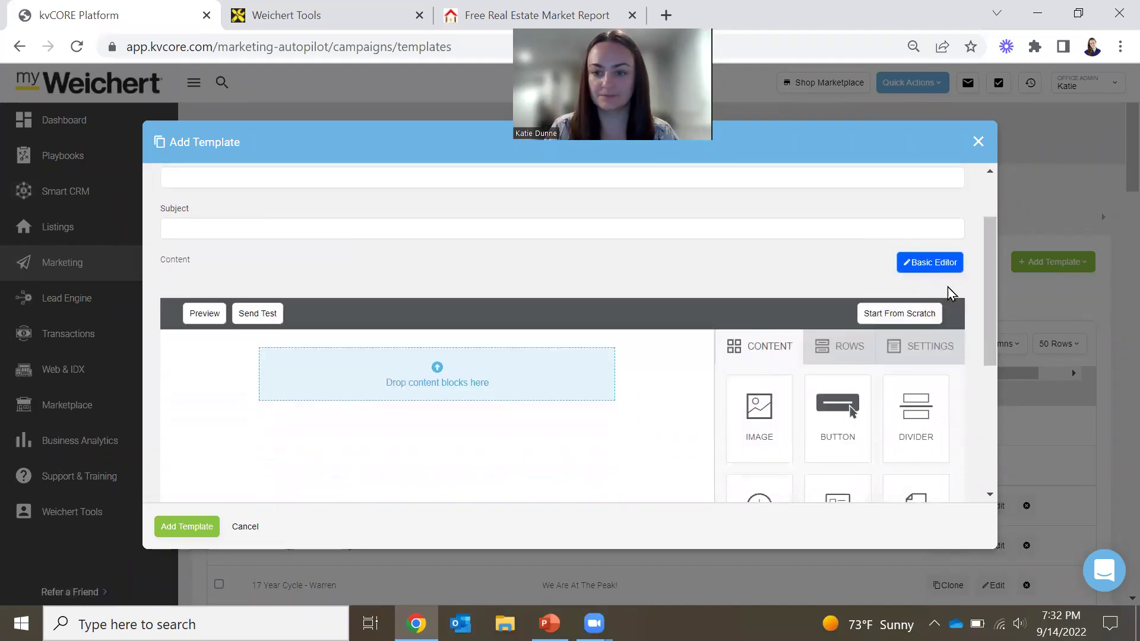
pyautogui.scroll(-2, 772, 369)
pyautogui.moveTo(764, 342); pyautogui.dragTo(445, 282)
pyautogui.scroll(-1, 818, 404)
pyautogui.moveTo(916, 491); pyautogui.dragTo(440, 395)
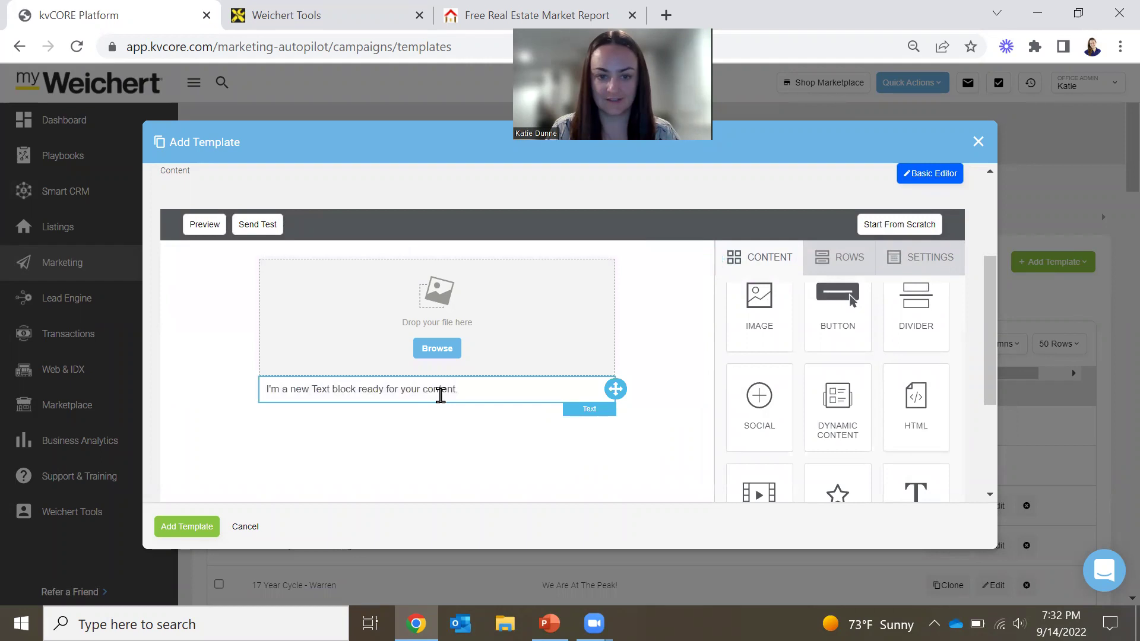
pyautogui.click(439, 395)
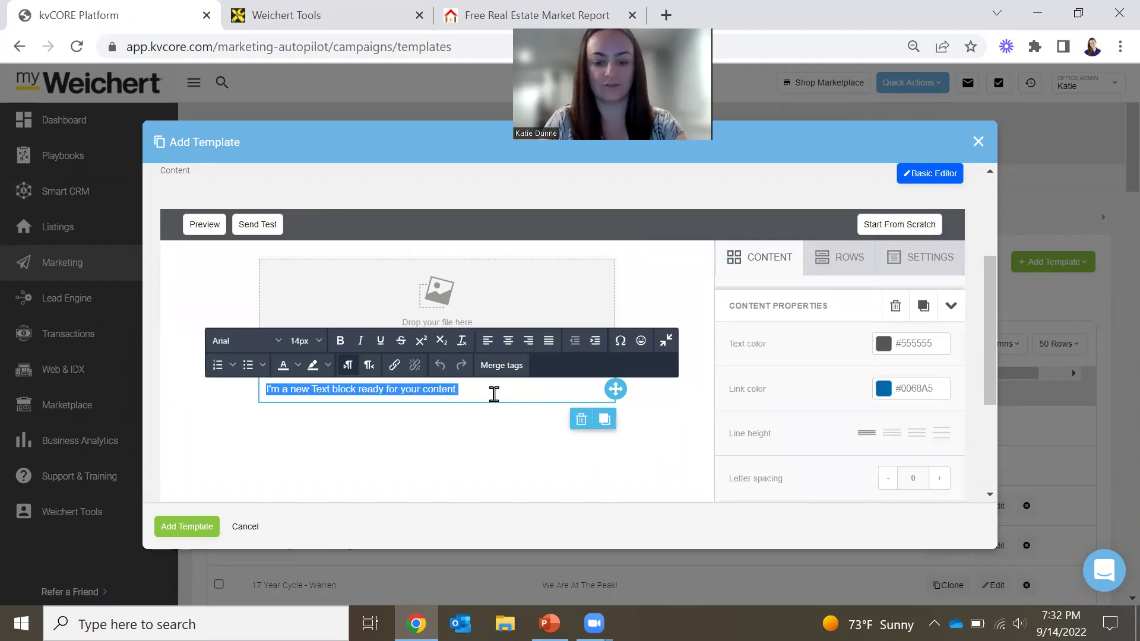
pyautogui.write('Link to Market Report')
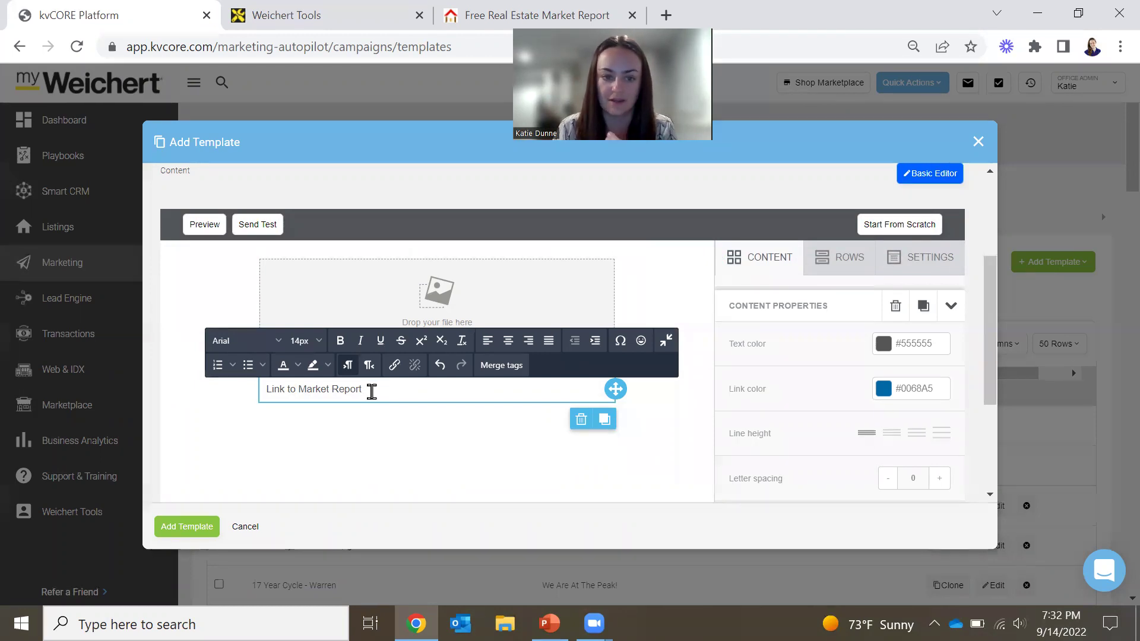
# - Start a hyperlink on the "Link to Market Report" text and enter the copied market report URL
pyautogui.moveTo(370, 391); pyautogui.dragTo(244, 401)
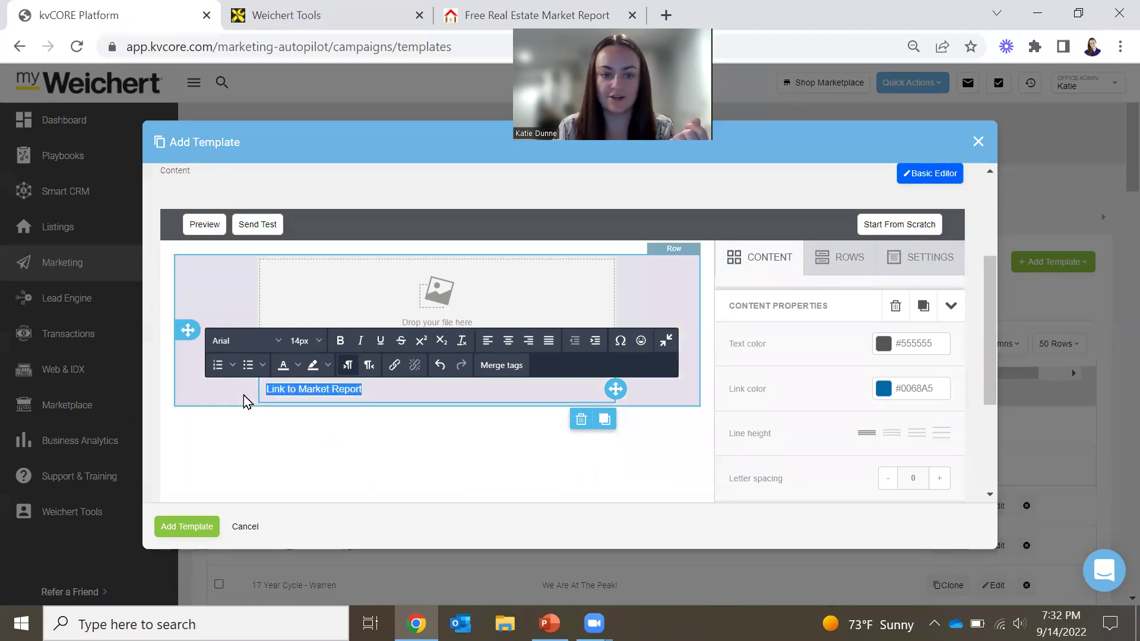
pyautogui.click(395, 367)
pyautogui.scroll(-3, 594, 331)
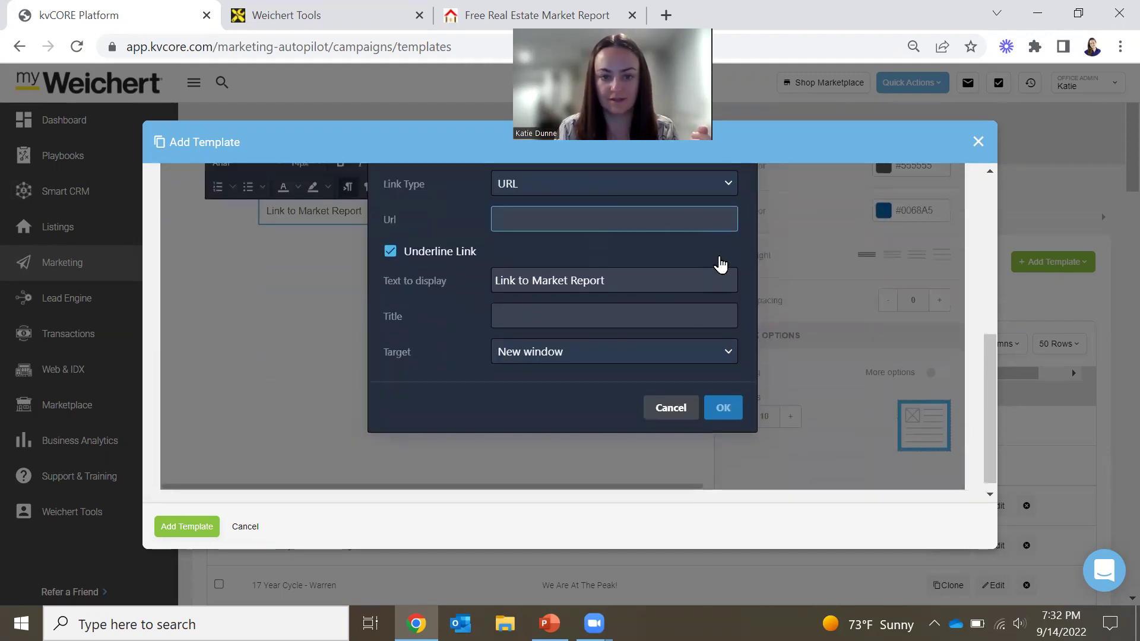
pyautogui.scroll(2, 570, 320)
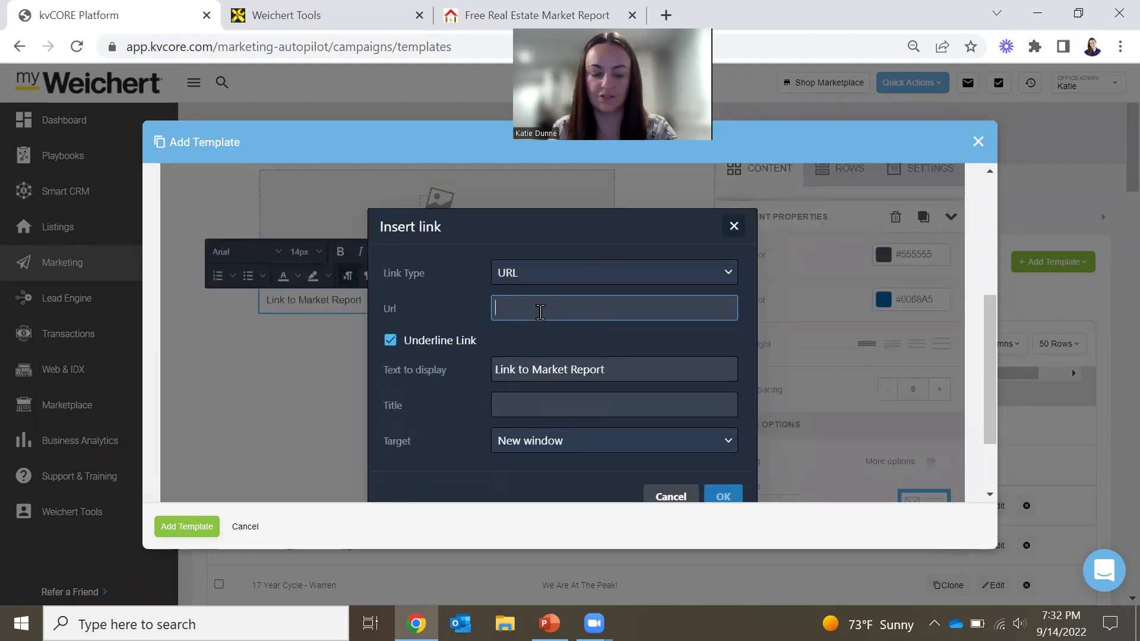
pyautogui.hotkey('ctrl', 'v')
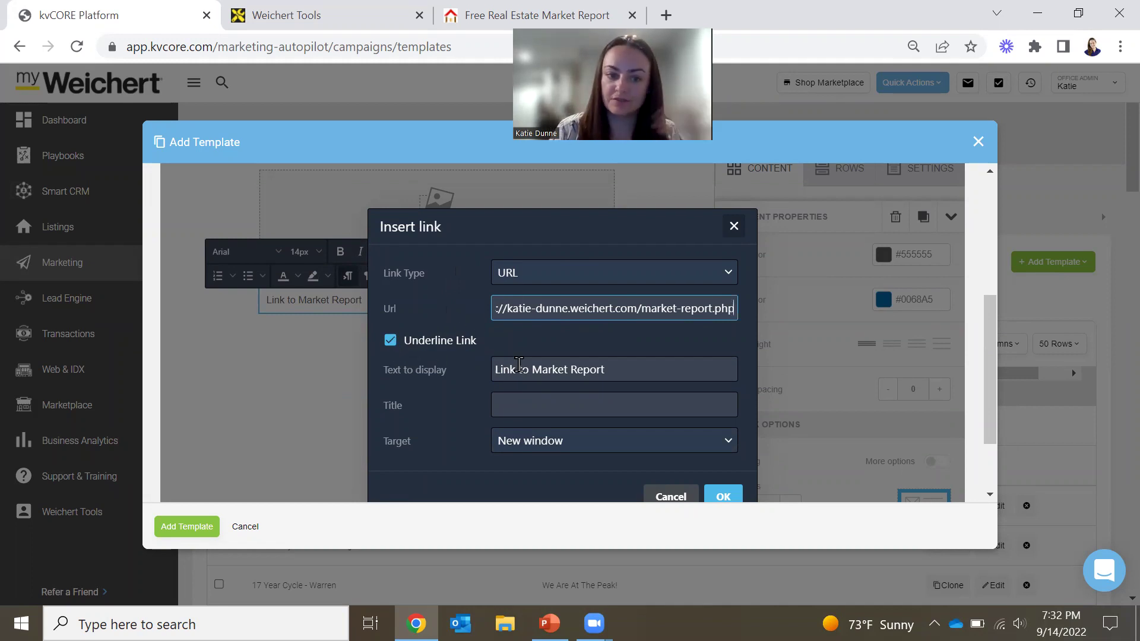
pyautogui.scroll(-2, 463, 354)
pyautogui.scroll(2, 463, 354)
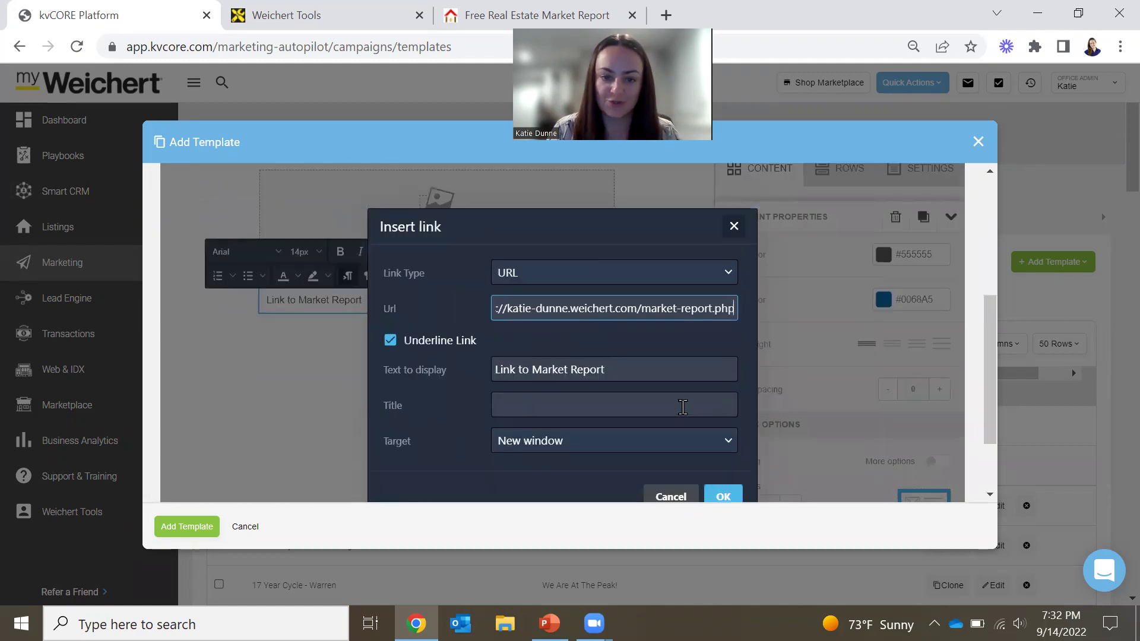
# - Keep "Link to Market Report" as the link's display text and New window as its target, and insert the link
pyautogui.click(617, 363)
pyautogui.hotkey('ctrl', 'shift', 'Left')
pyautogui.hotkey('ctrl', 'shift', 'Left')
pyautogui.hotkey('ctrl', 'shift', 'Left')
pyautogui.click(632, 367)
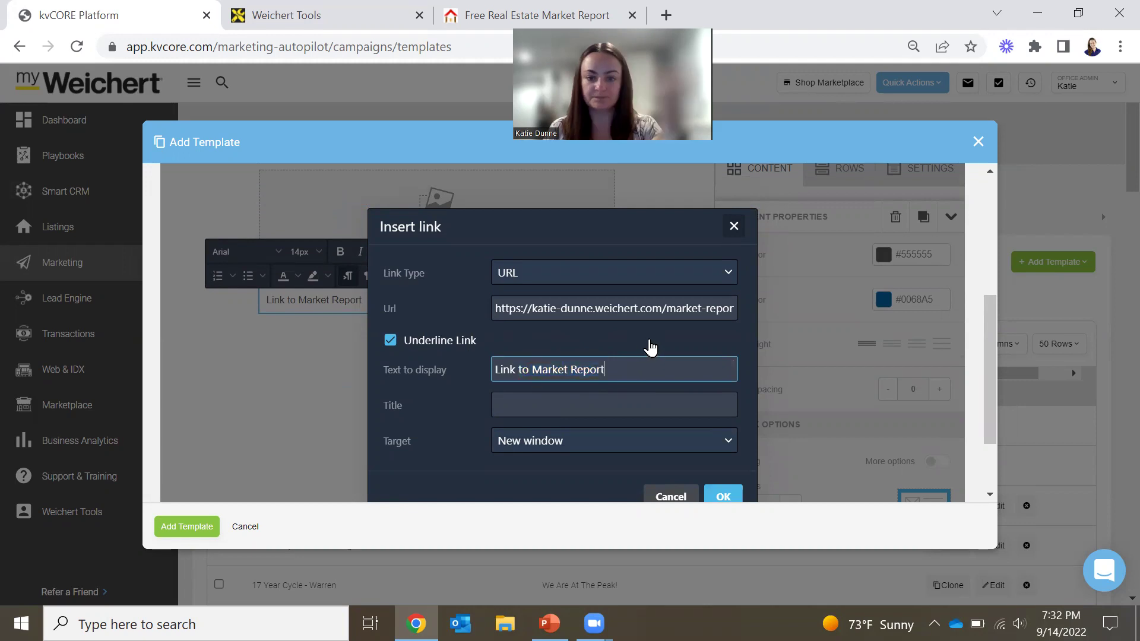
pyautogui.scroll(-2, 636, 346)
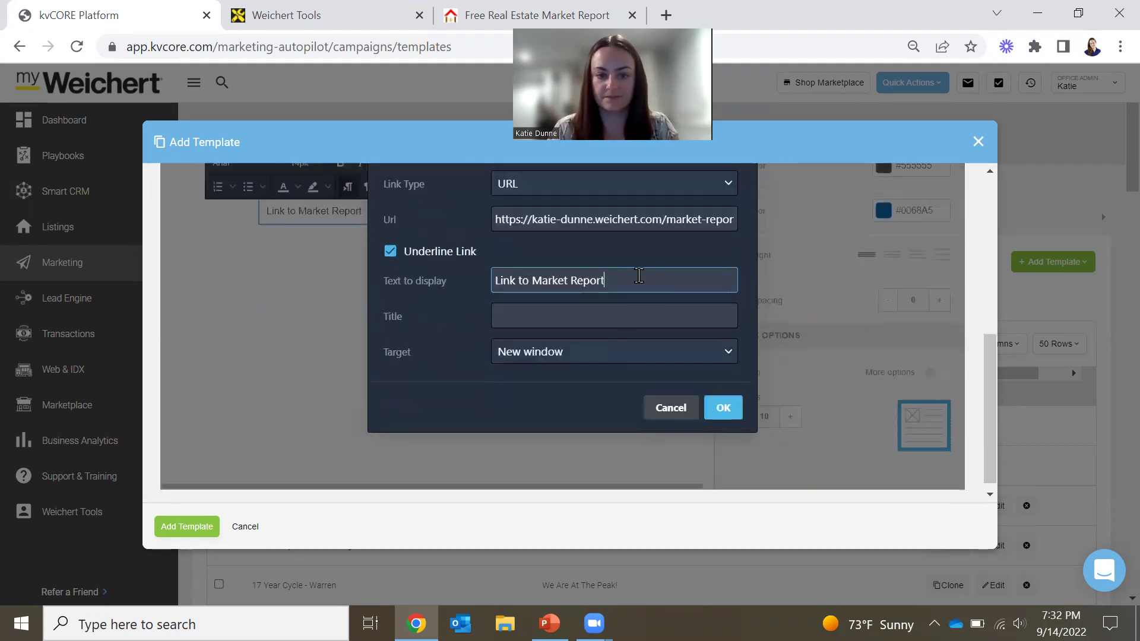
pyautogui.click(592, 354)
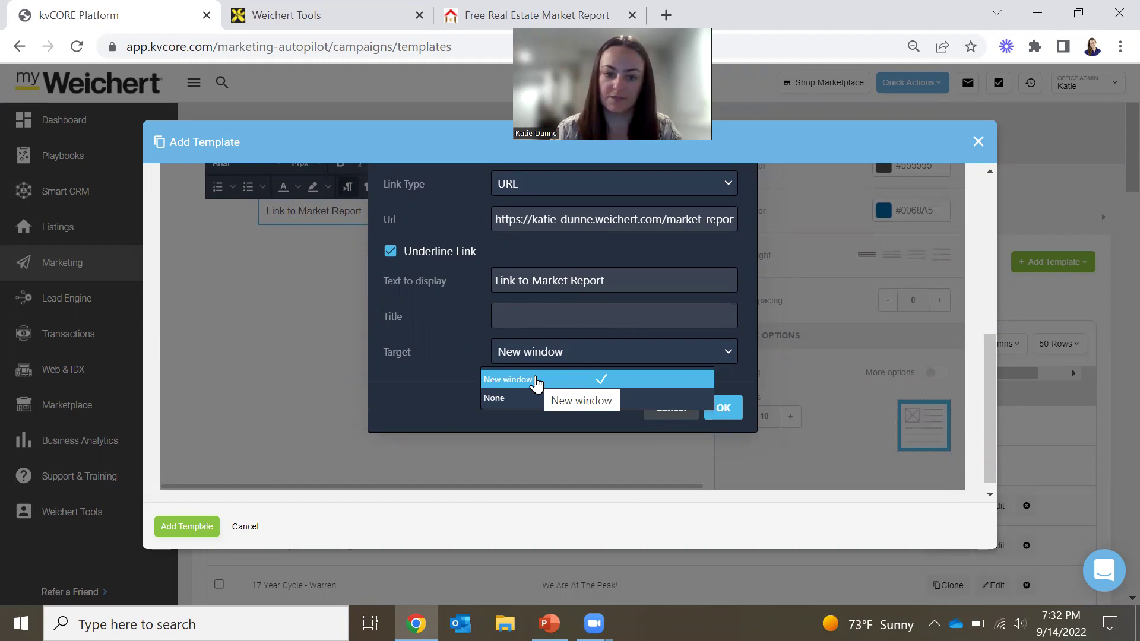
pyautogui.click(501, 342)
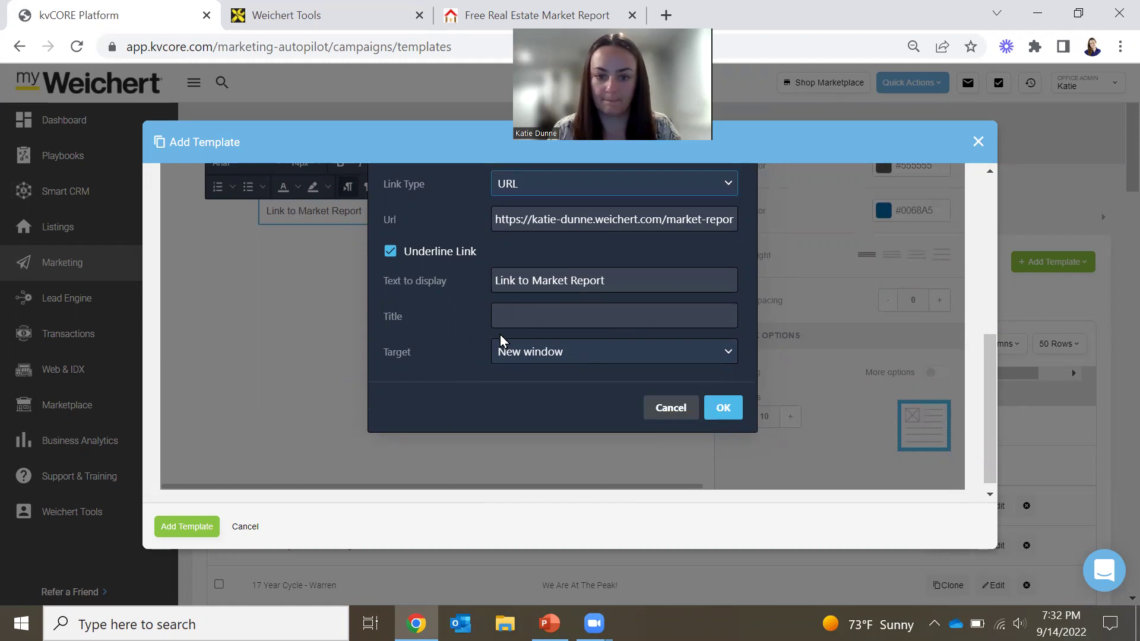
pyautogui.click(723, 408)
pyautogui.click(407, 214)
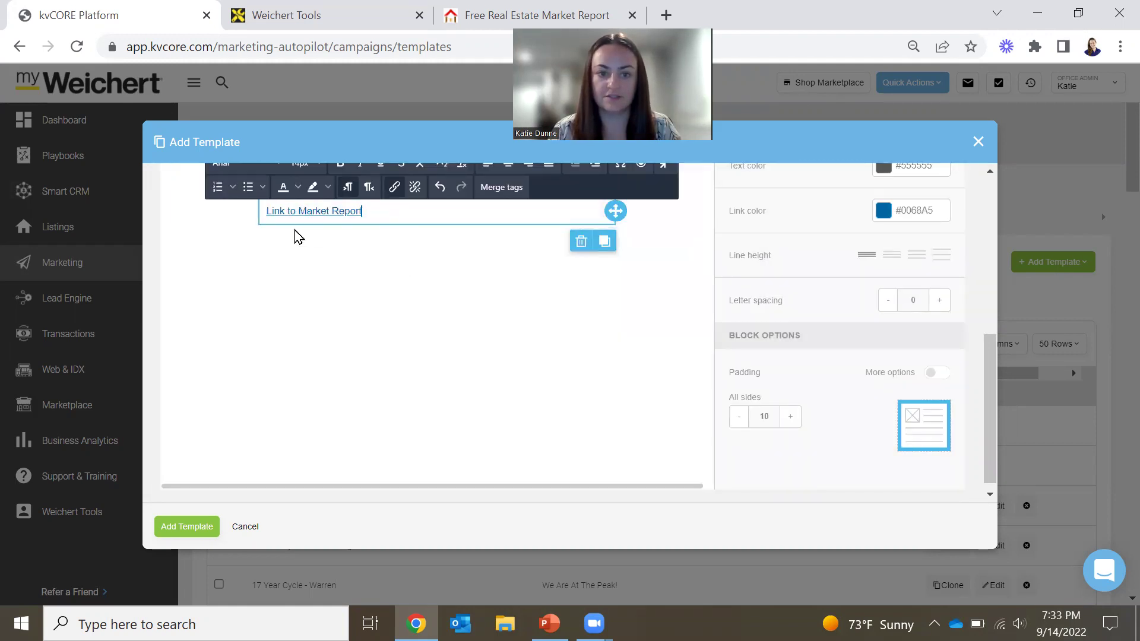
pyautogui.scroll(2, 384, 240)
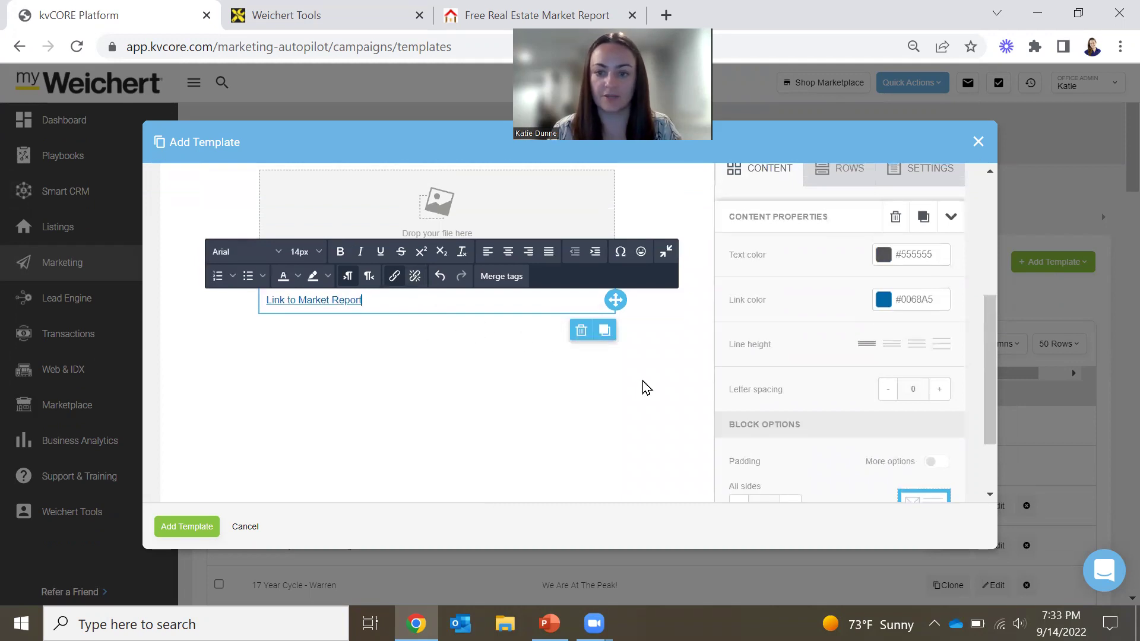
pyautogui.scroll(3, 842, 313)
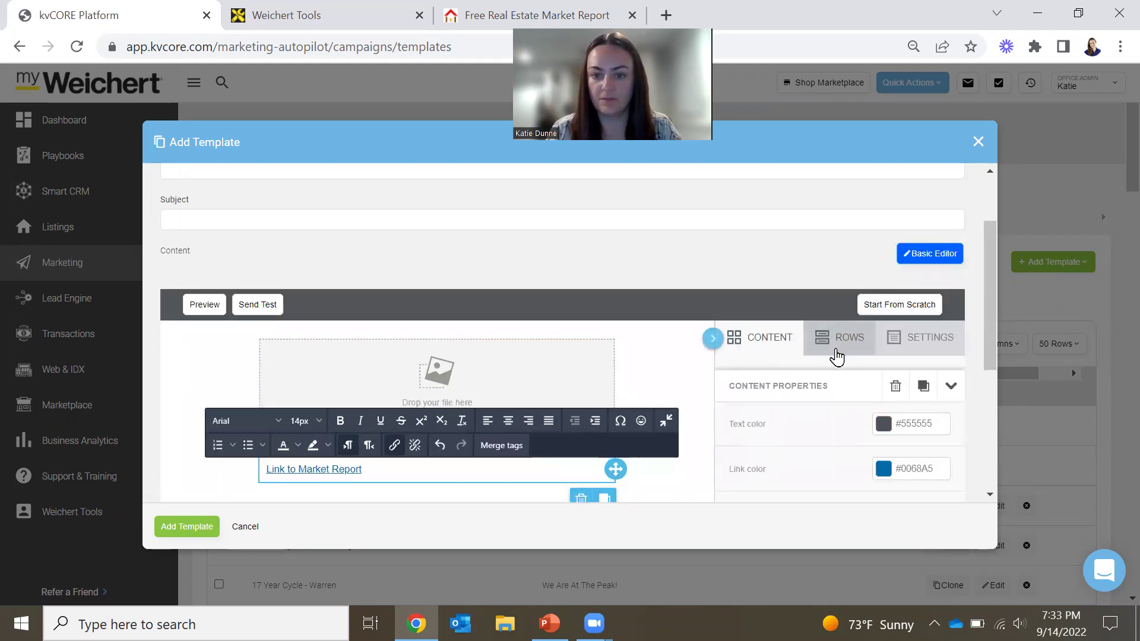
# - Add a second image block beneath the market report link and browse for its image file
pyautogui.scroll(-2, 837, 356)
pyautogui.click(753, 254)
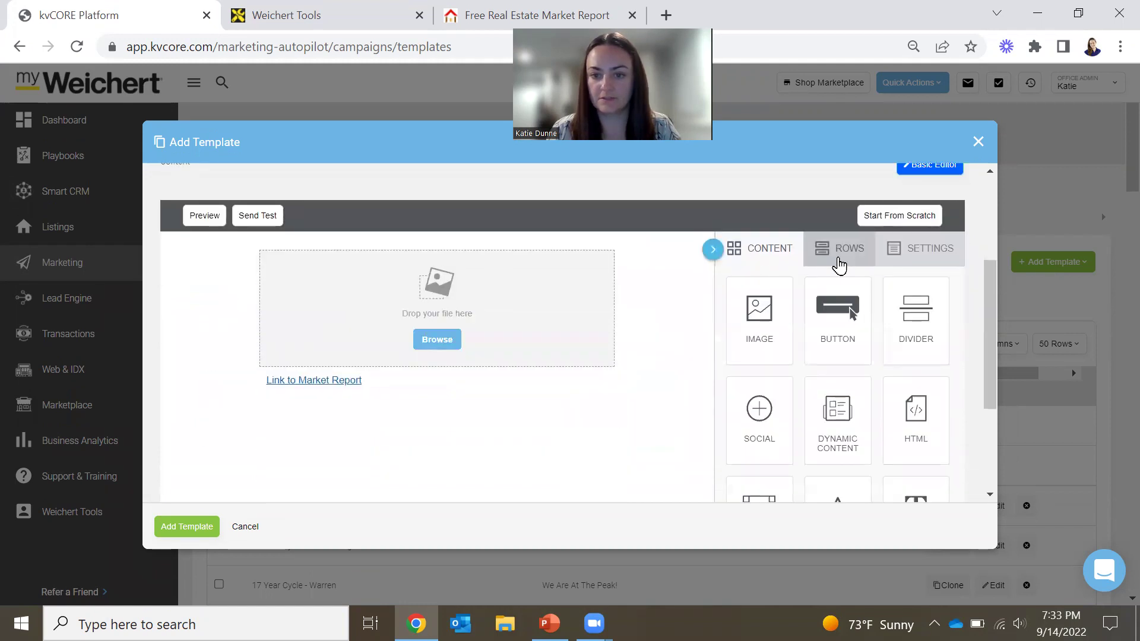
pyautogui.moveTo(758, 310); pyautogui.dragTo(425, 394)
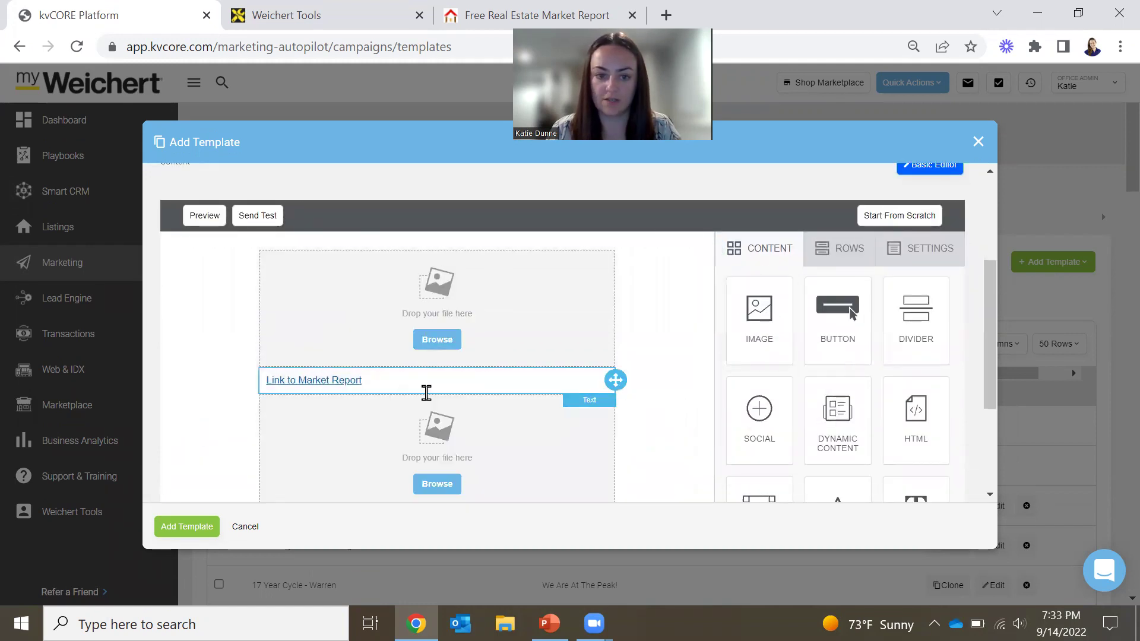
pyautogui.scroll(-2, 469, 416)
pyautogui.click(437, 395)
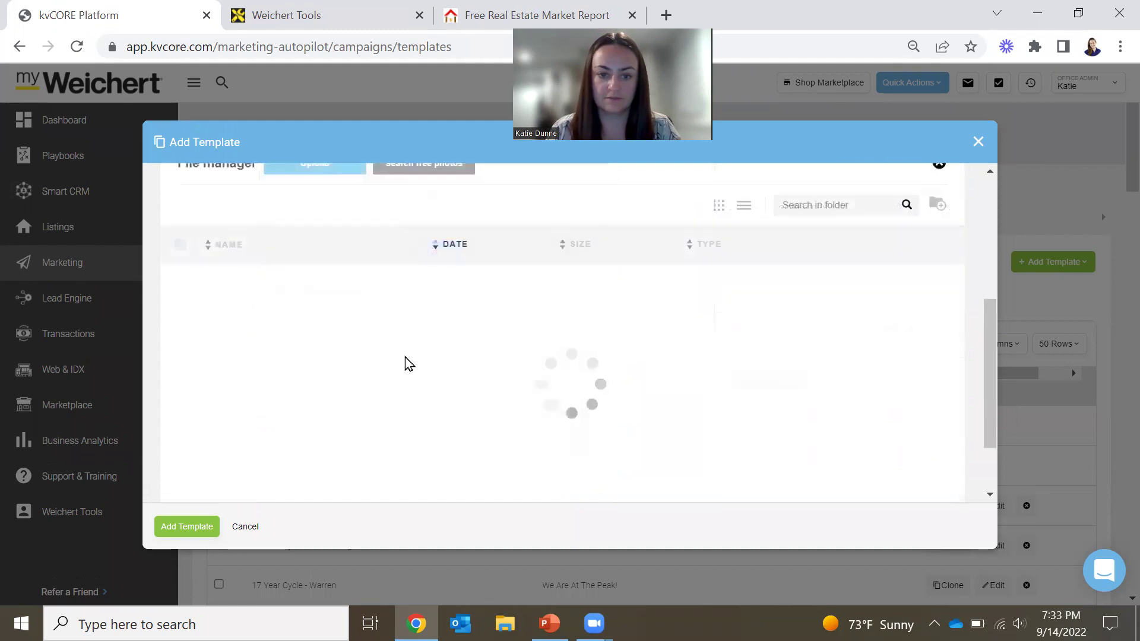
# - Insert the Essex market report screenshot into the new image block and turn off its auto width, keeping 100%
pyautogui.click(243, 325)
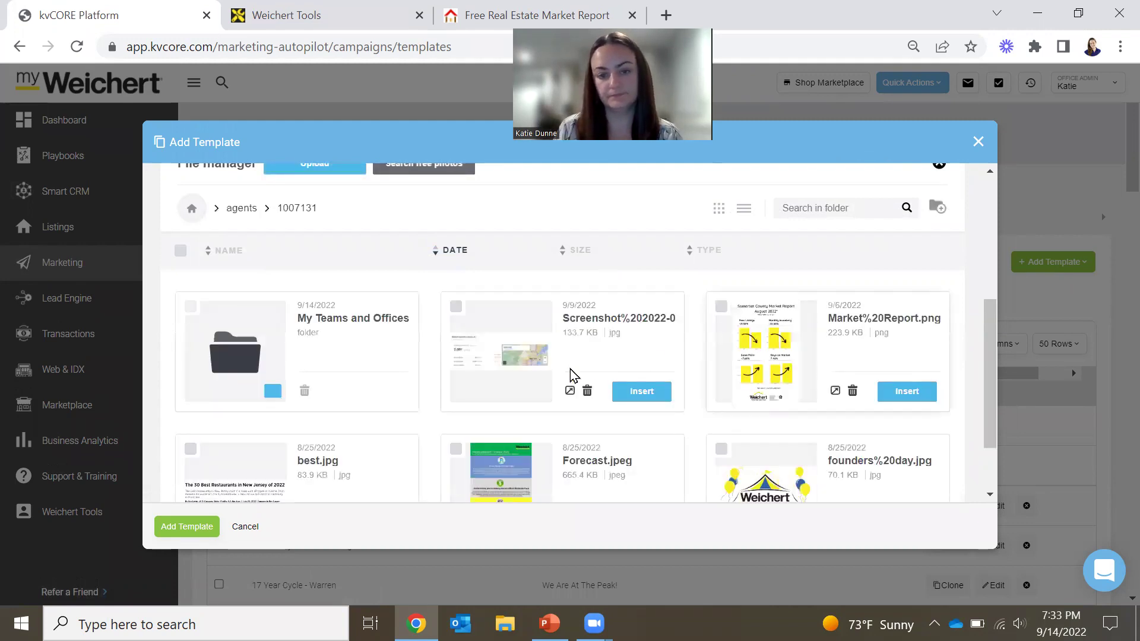
pyautogui.click(485, 359)
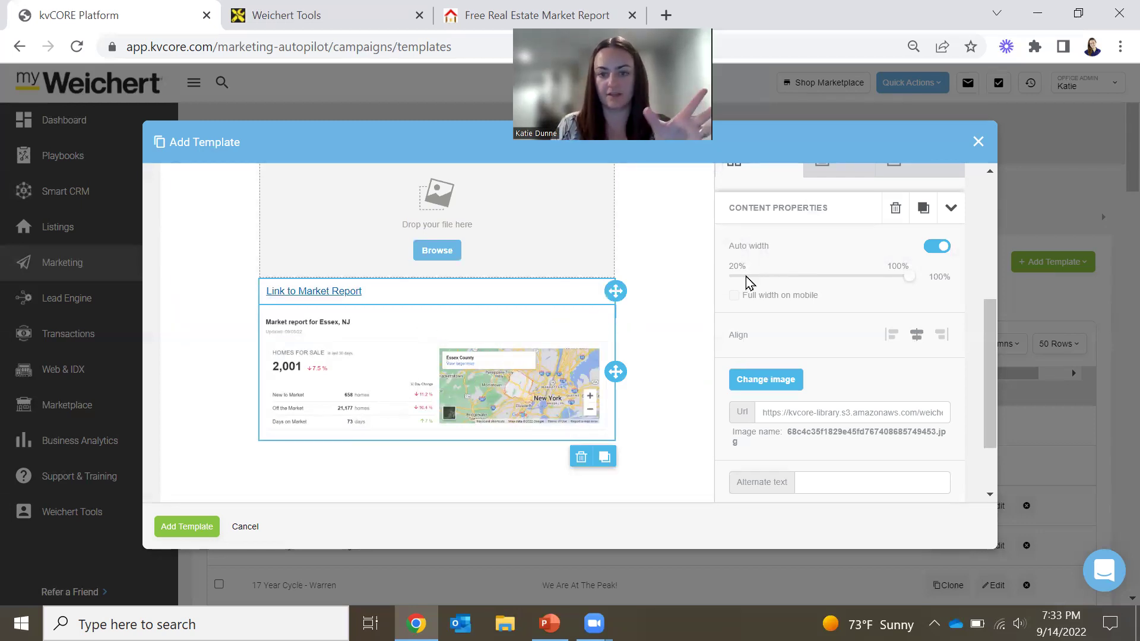
pyautogui.click(938, 246)
pyautogui.moveTo(911, 275)
pyautogui.mouseDown()
pyautogui.moveTo(750, 278)
pyautogui.moveTo(924, 279)
pyautogui.mouseUp()
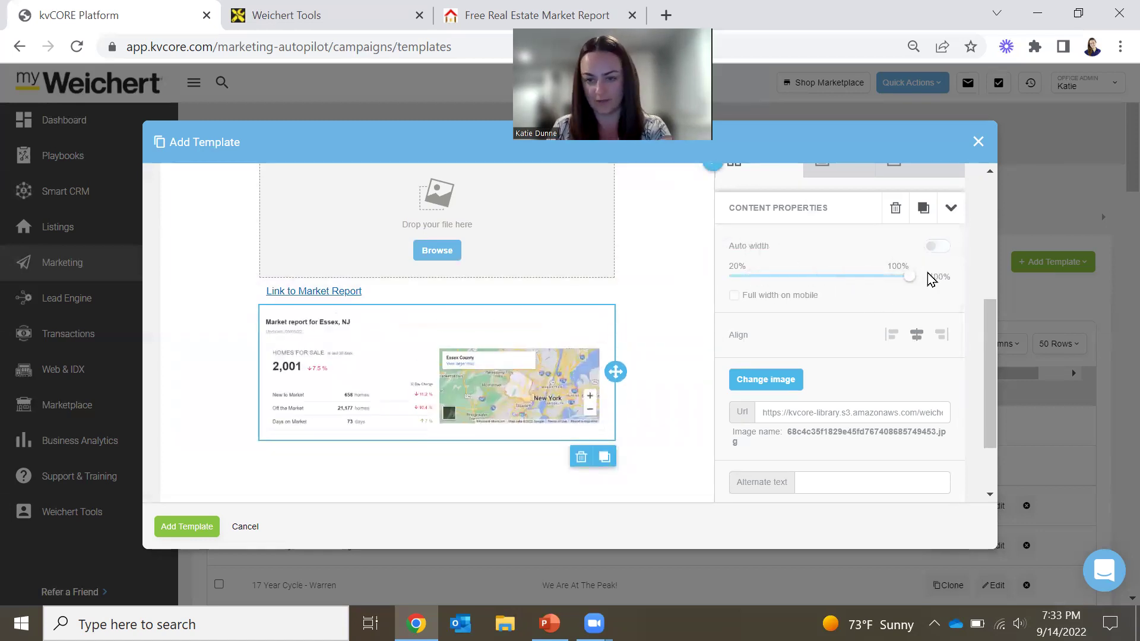
# - Set the screenshot's image link to Open web page and give it the copied market report URL
pyautogui.scroll(-2, 839, 318)
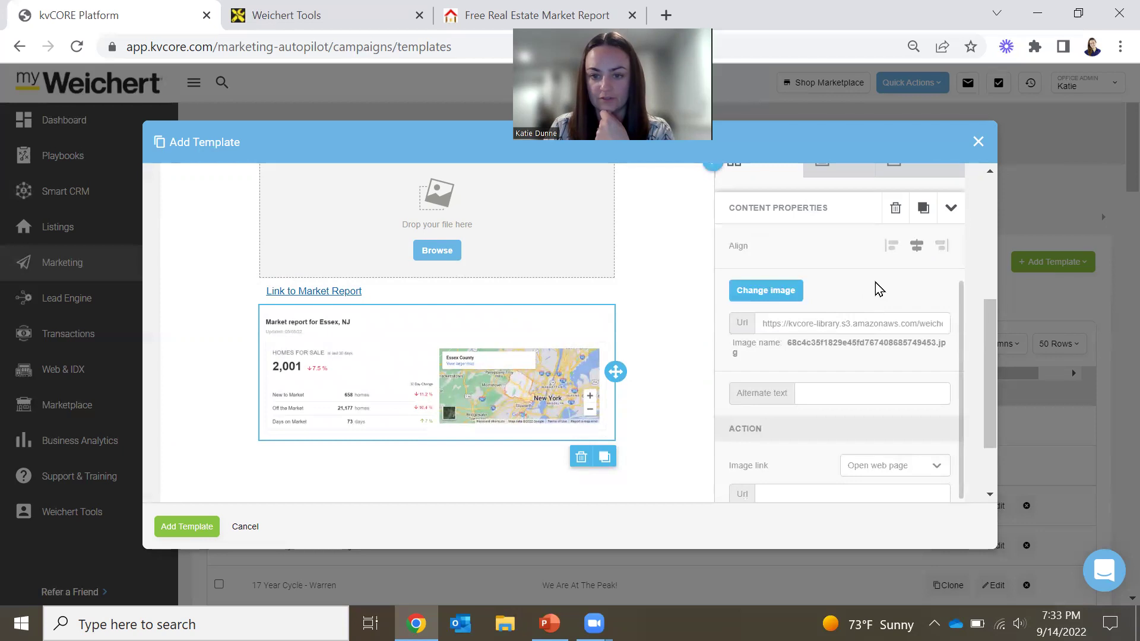
pyautogui.scroll(-2, 888, 264)
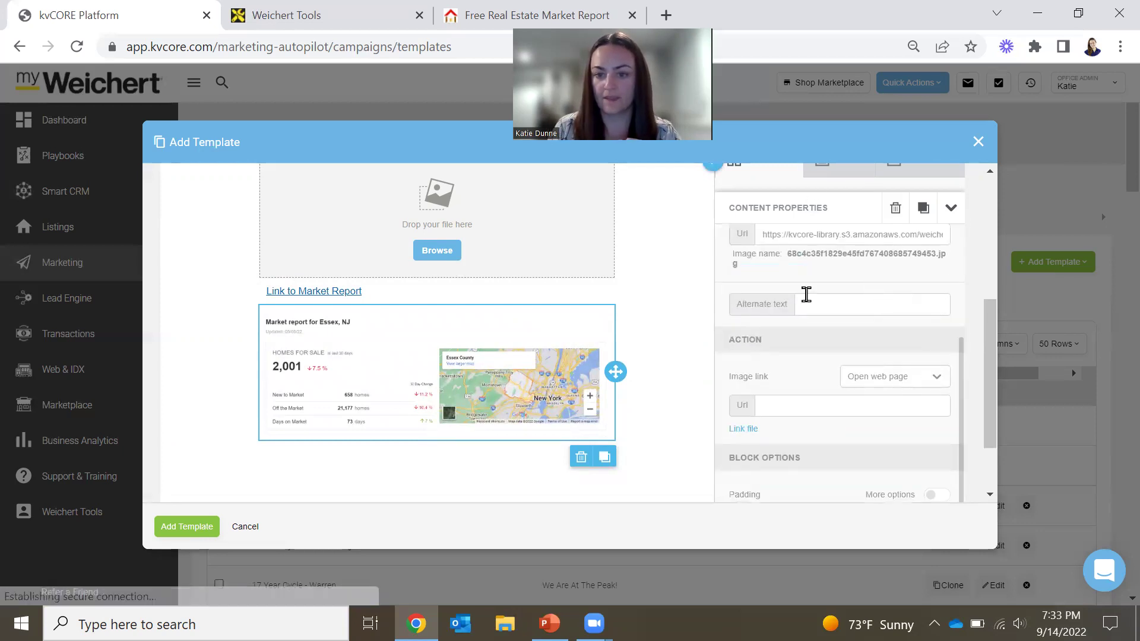
pyautogui.scroll(-1, 855, 364)
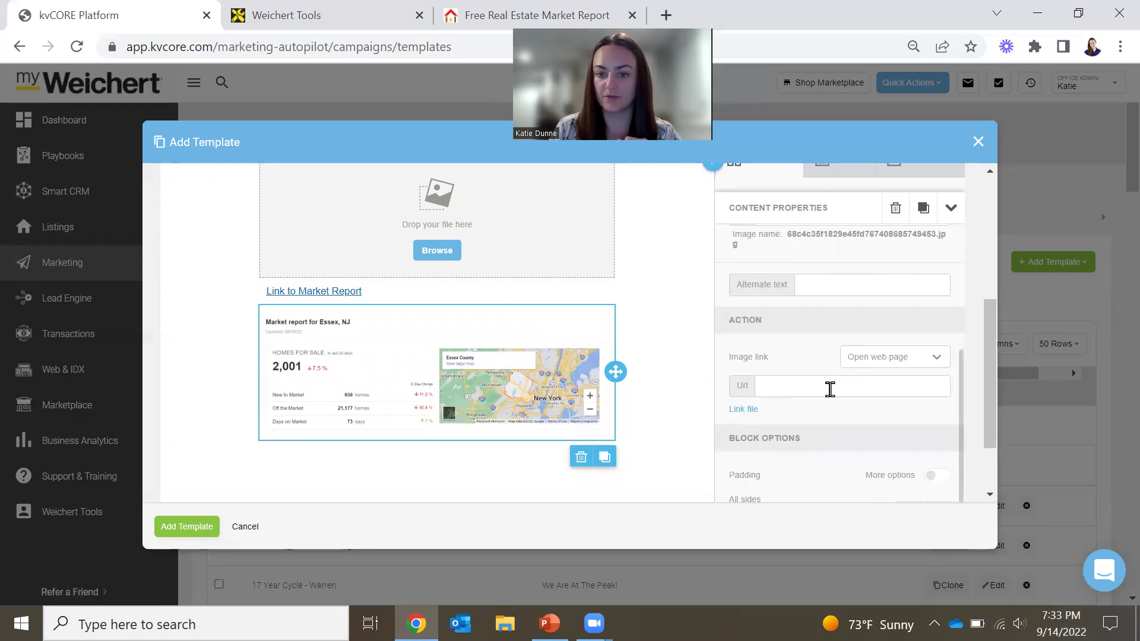
pyautogui.scroll(2, 813, 406)
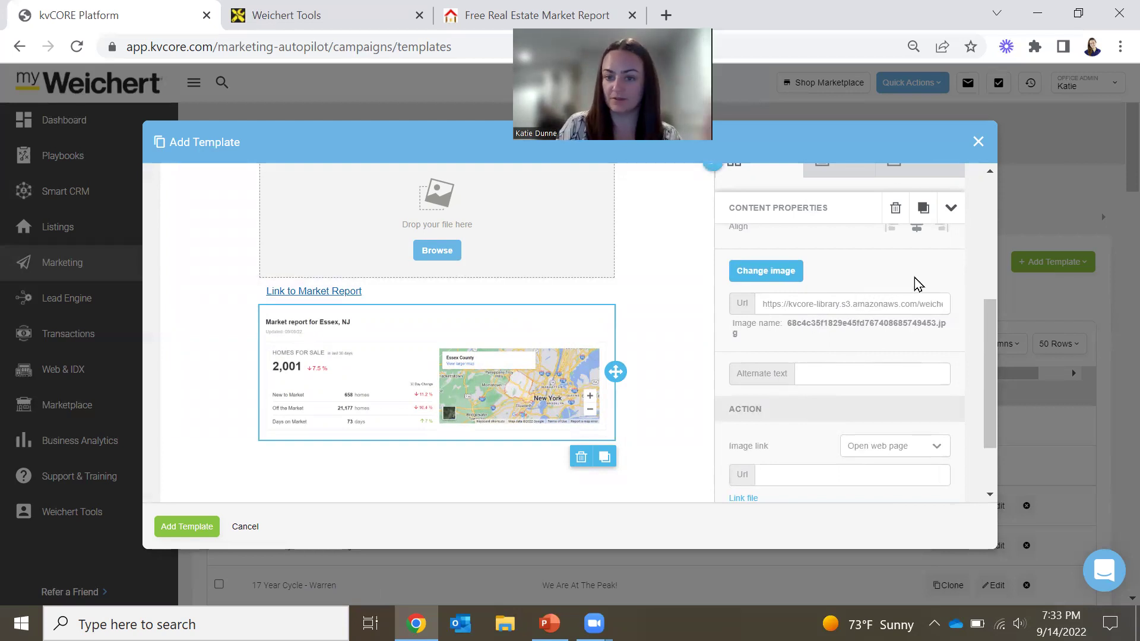
pyautogui.moveTo(991, 323); pyautogui.dragTo(993, 362)
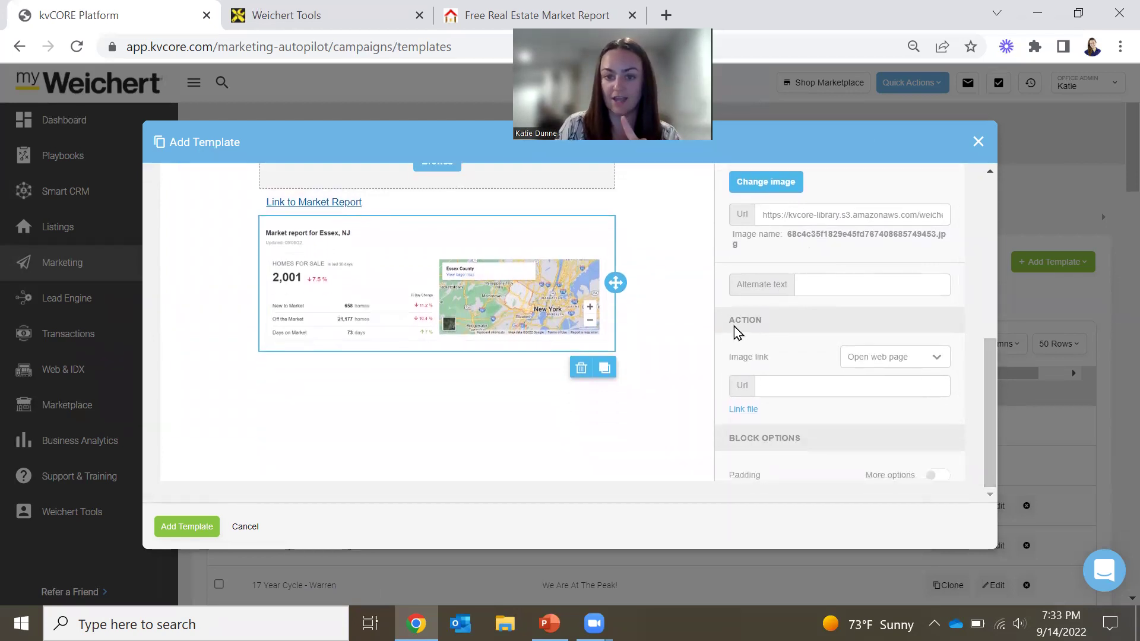
pyautogui.click(917, 359)
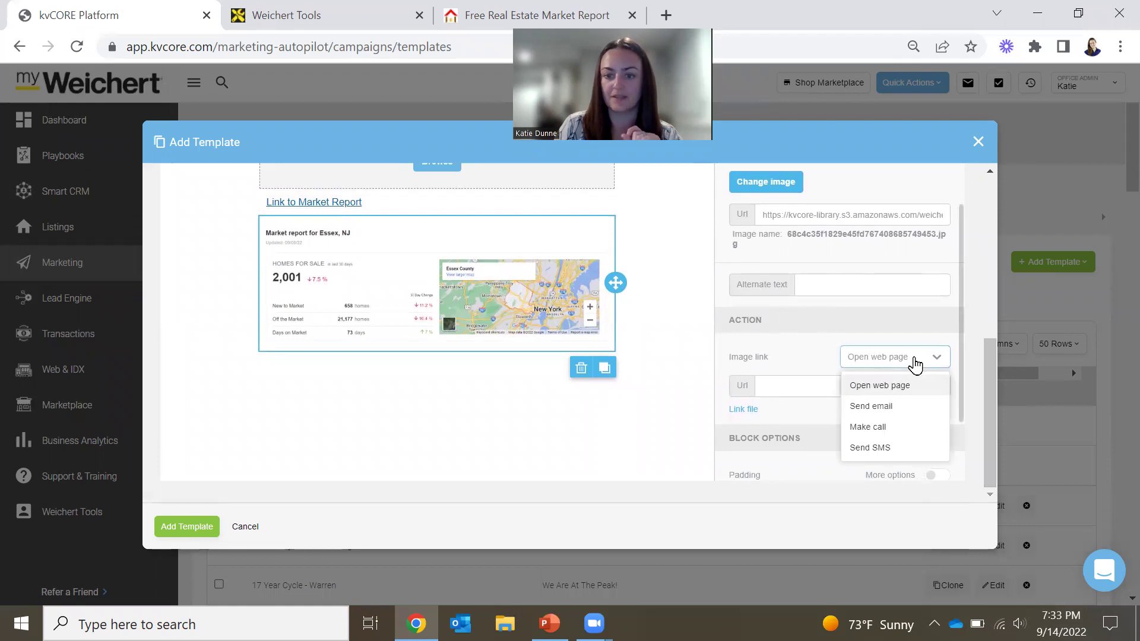
pyautogui.click(902, 389)
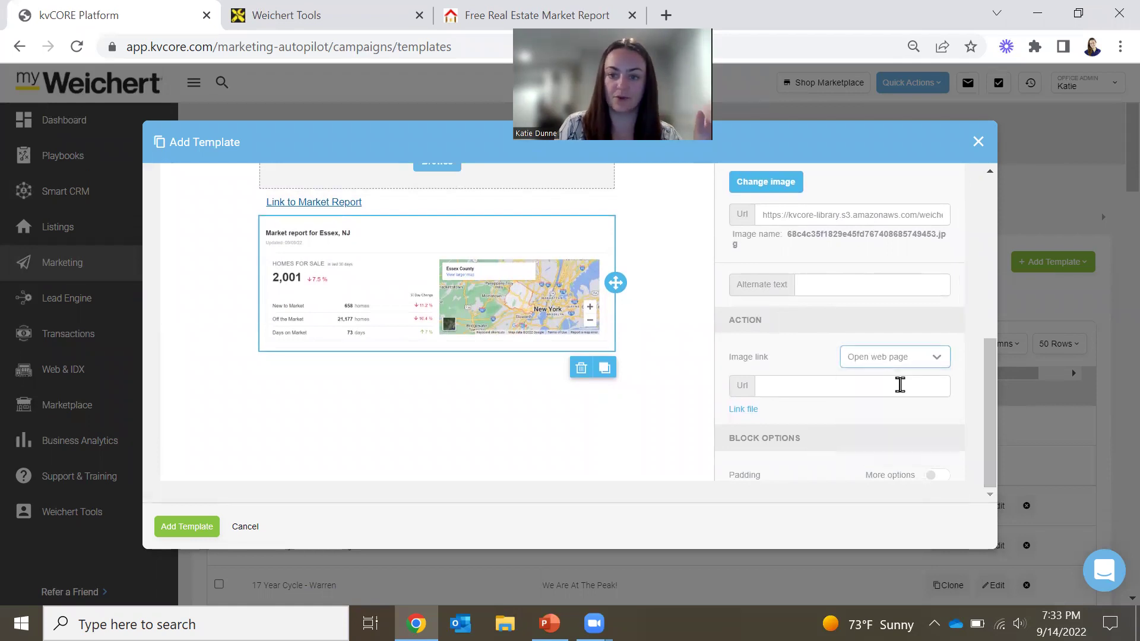
pyautogui.click(835, 390)
pyautogui.hotkey('ctrl', 'v')
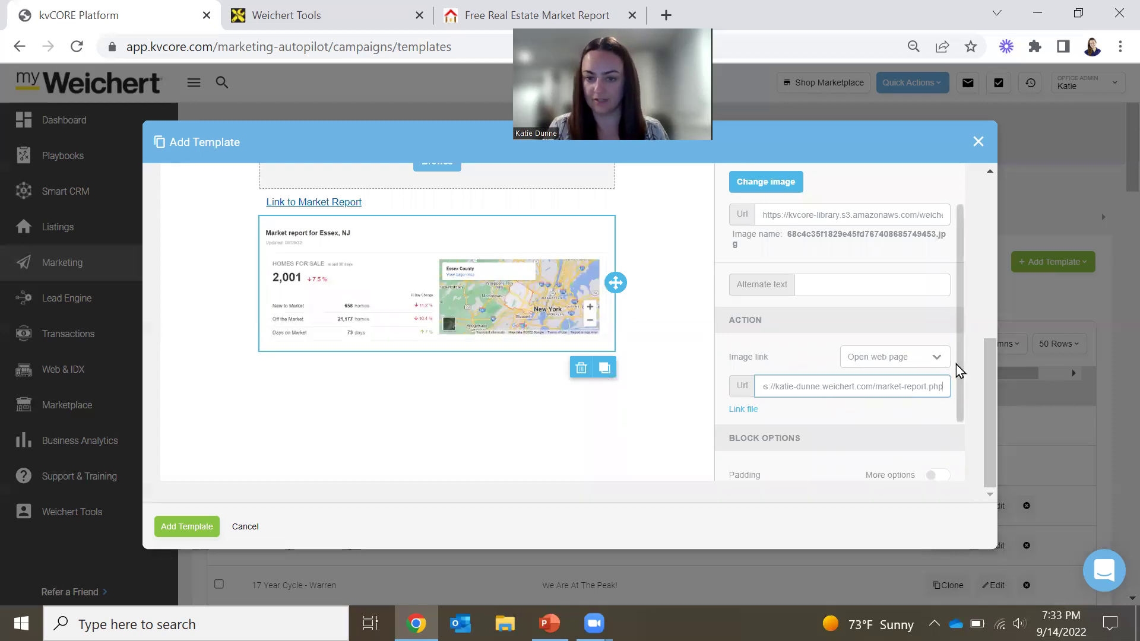
# - Try a padding of 25 on all sides of the market report image and reset it to 0
pyautogui.scroll(-2, 961, 343)
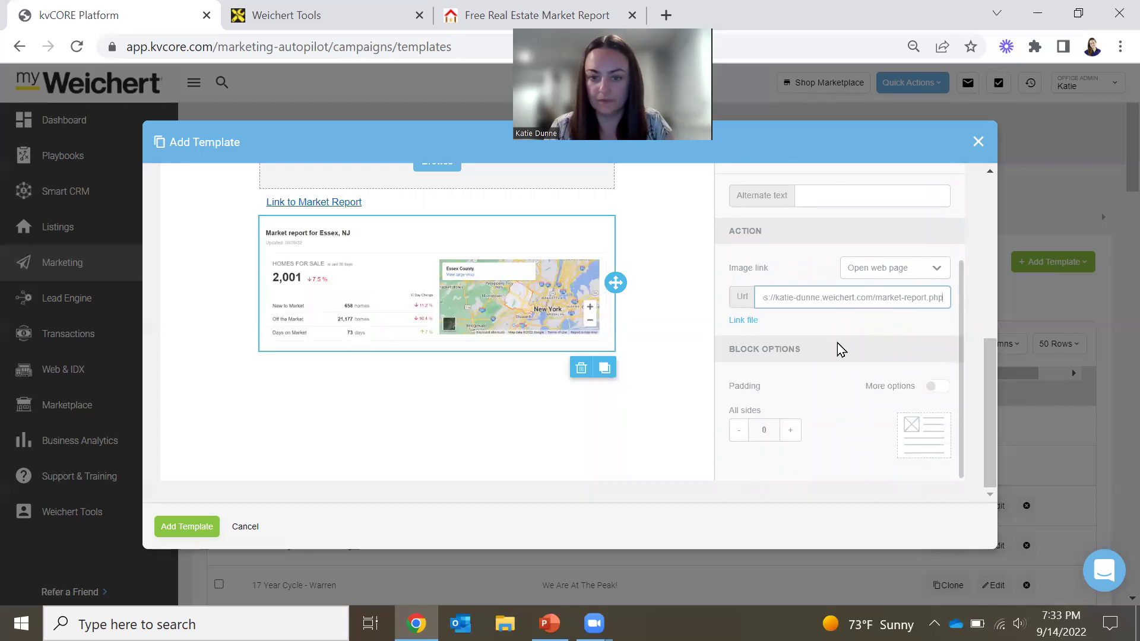
pyautogui.click(790, 430)
pyautogui.click(790, 429)
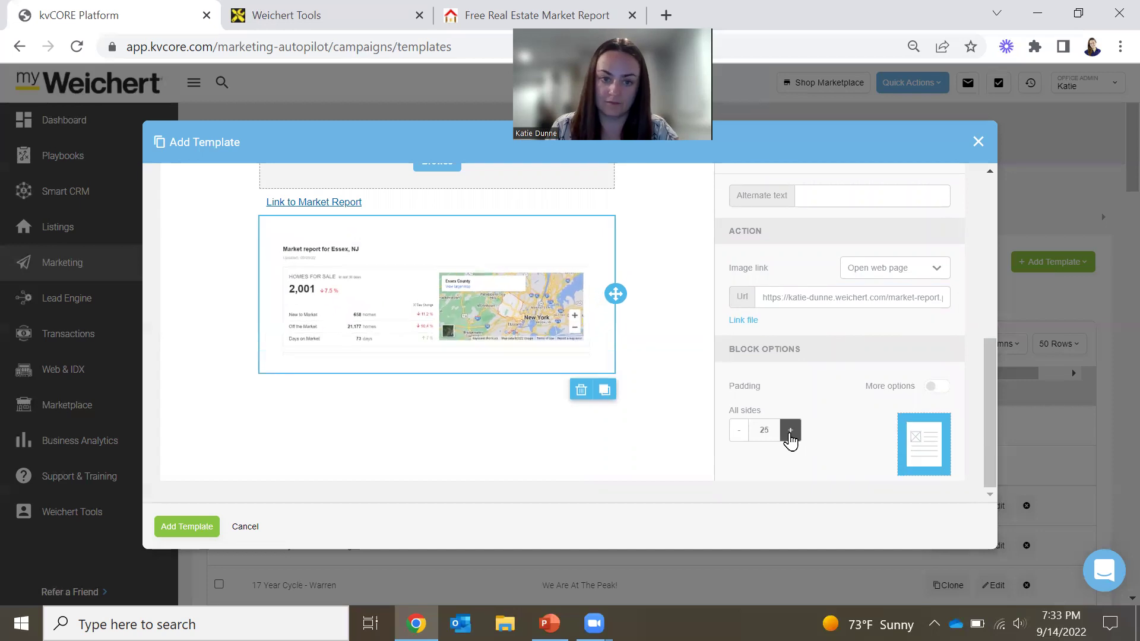
pyautogui.click(790, 430)
pyautogui.click(738, 429)
pyautogui.click(738, 430)
pyautogui.click(738, 430)
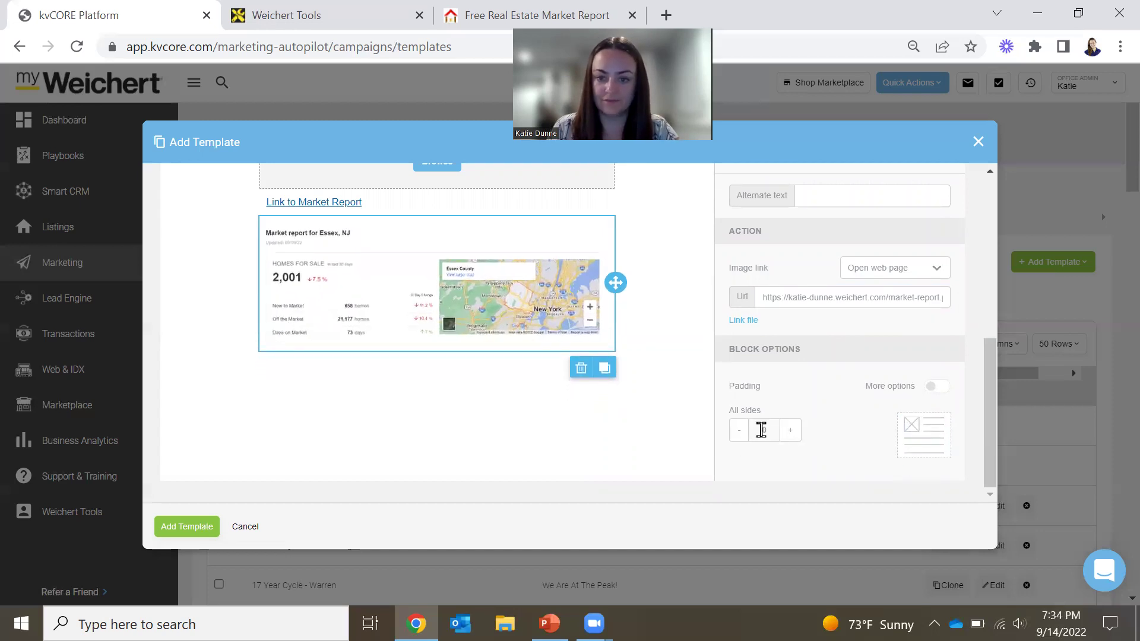
# - Add a text block beneath the market report image and open its text for editing
pyautogui.scroll(2, 867, 419)
pyautogui.moveTo(990, 386); pyautogui.dragTo(993, 233)
pyautogui.scroll(2, 849, 290)
pyautogui.moveTo(991, 326)
pyautogui.mouseDown()
pyautogui.moveTo(990, 307)
pyautogui.moveTo(995, 327)
pyautogui.mouseUp()
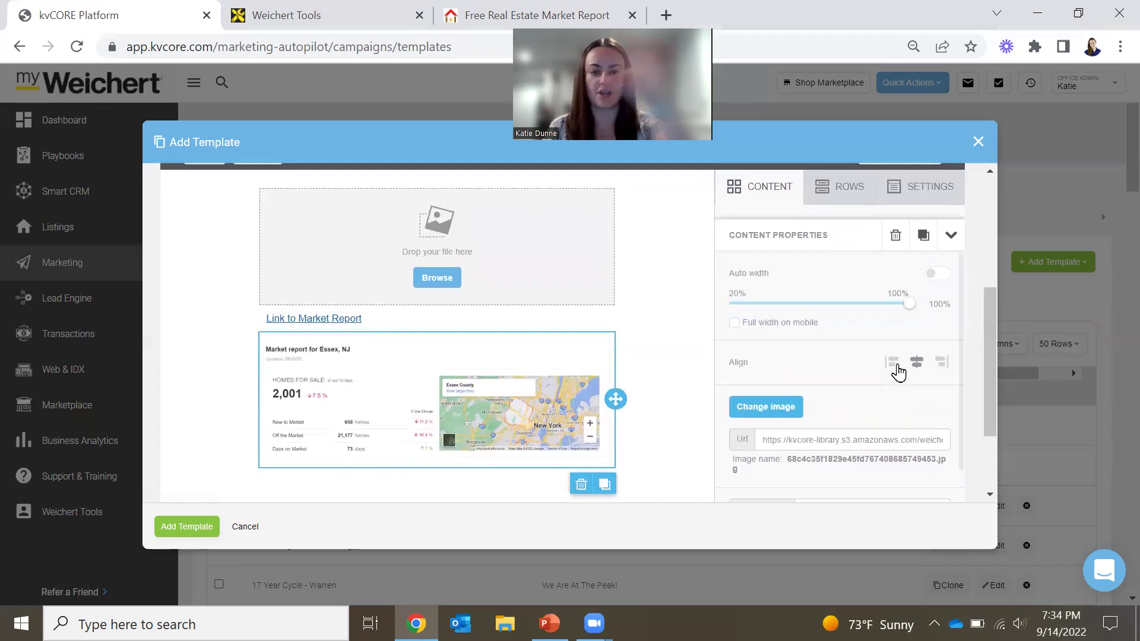
pyautogui.click(760, 189)
pyautogui.moveTo(921, 454); pyautogui.dragTo(446, 476)
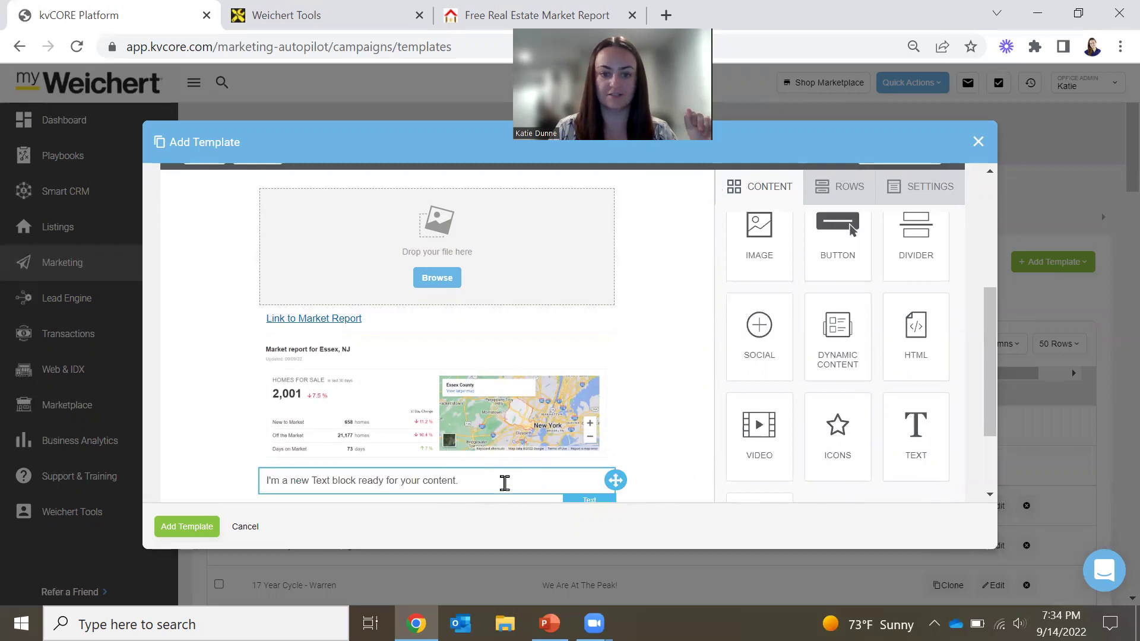
pyautogui.click(504, 482)
# - Look over the new text block's content properties and the overall layout of the template
pyautogui.scroll(-2, 452, 469)
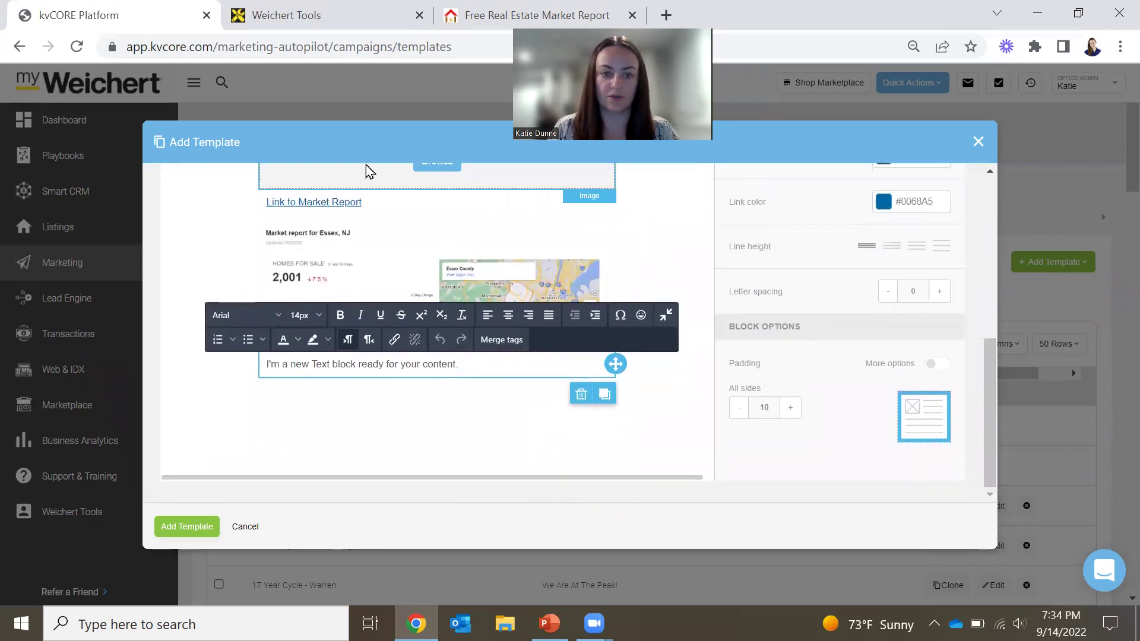
pyautogui.scroll(5, 504, 400)
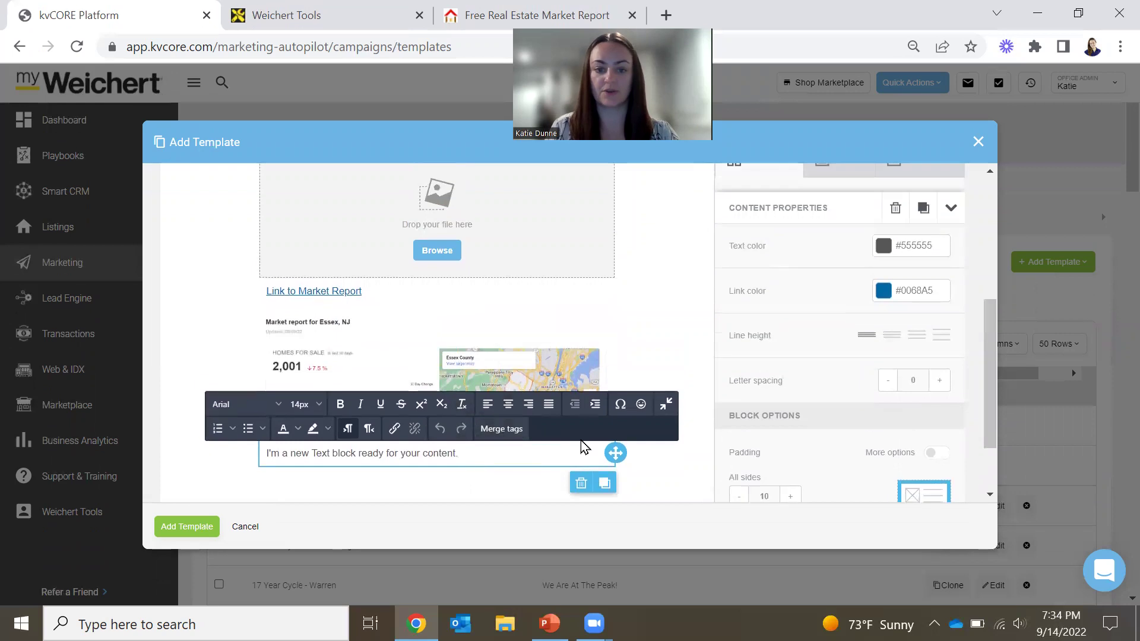
pyautogui.scroll(-6, 670, 422)
pyautogui.scroll(6, 831, 380)
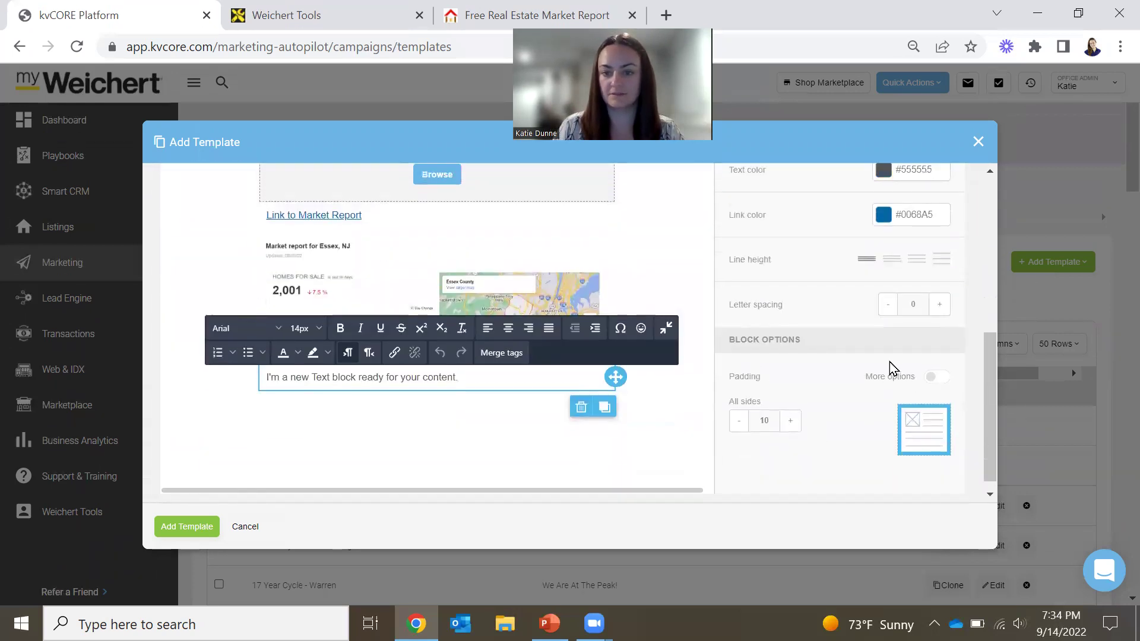
pyautogui.click(768, 344)
pyautogui.scroll(-3, 497, 440)
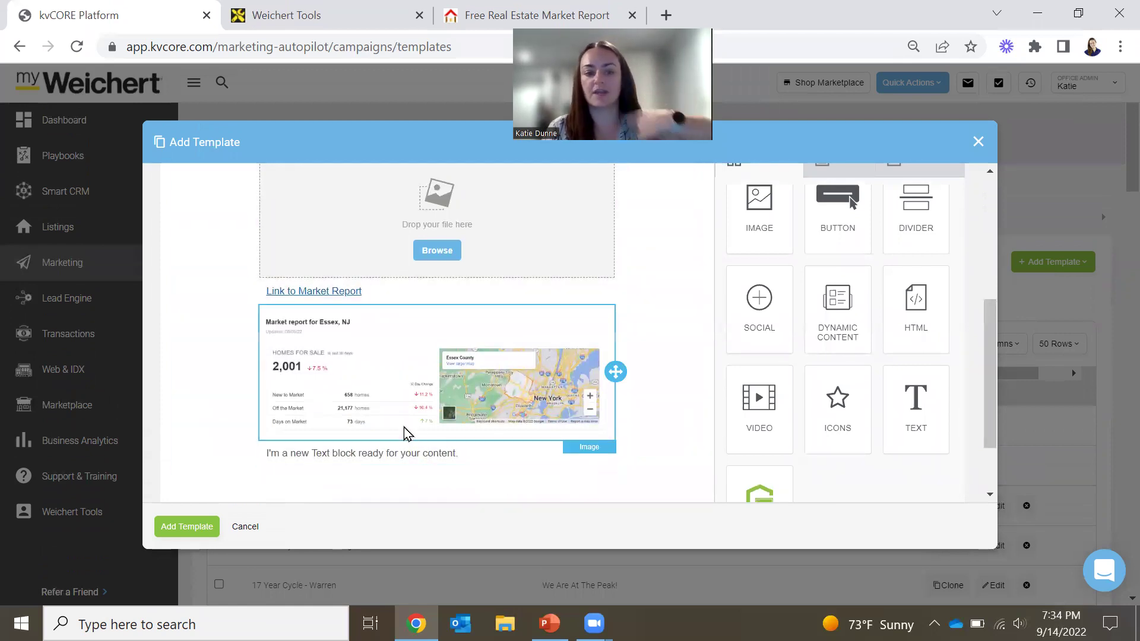
pyautogui.scroll(3, 422, 457)
pyautogui.scroll(-2, 557, 440)
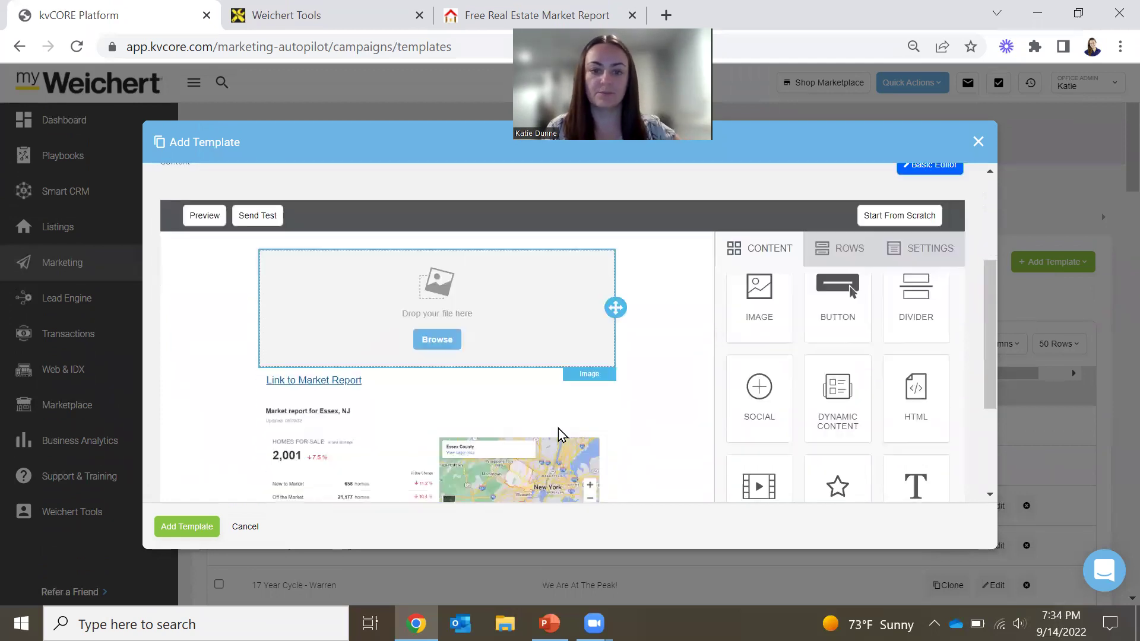
# - Enter "KD -" as the template name and place the cursor in the empty subject
pyautogui.scroll(4, 649, 362)
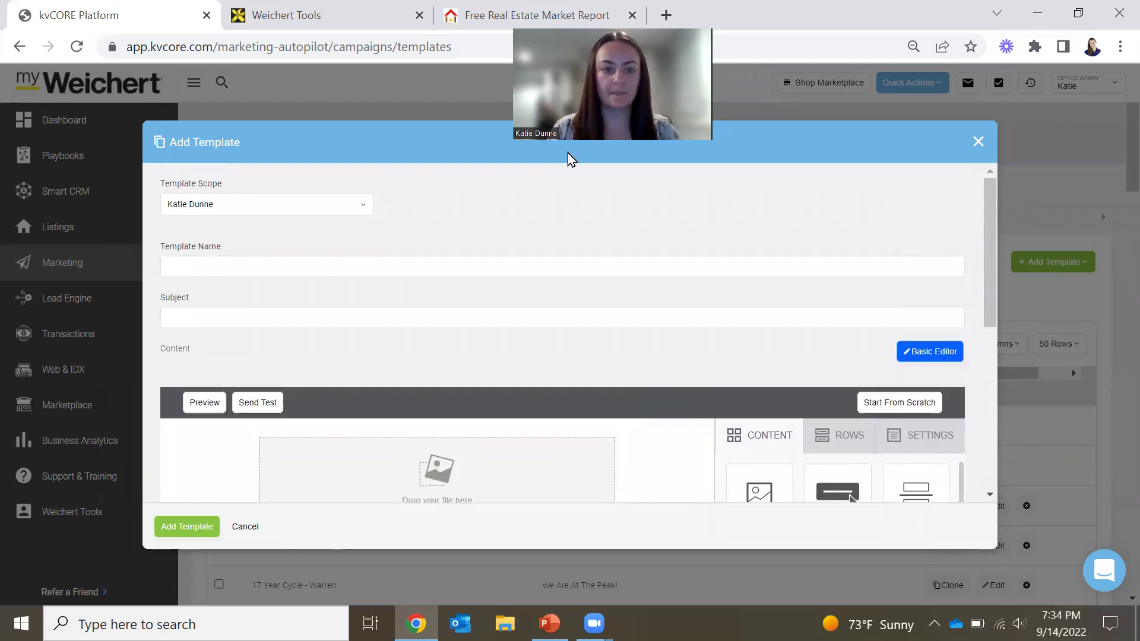
pyautogui.click(219, 266)
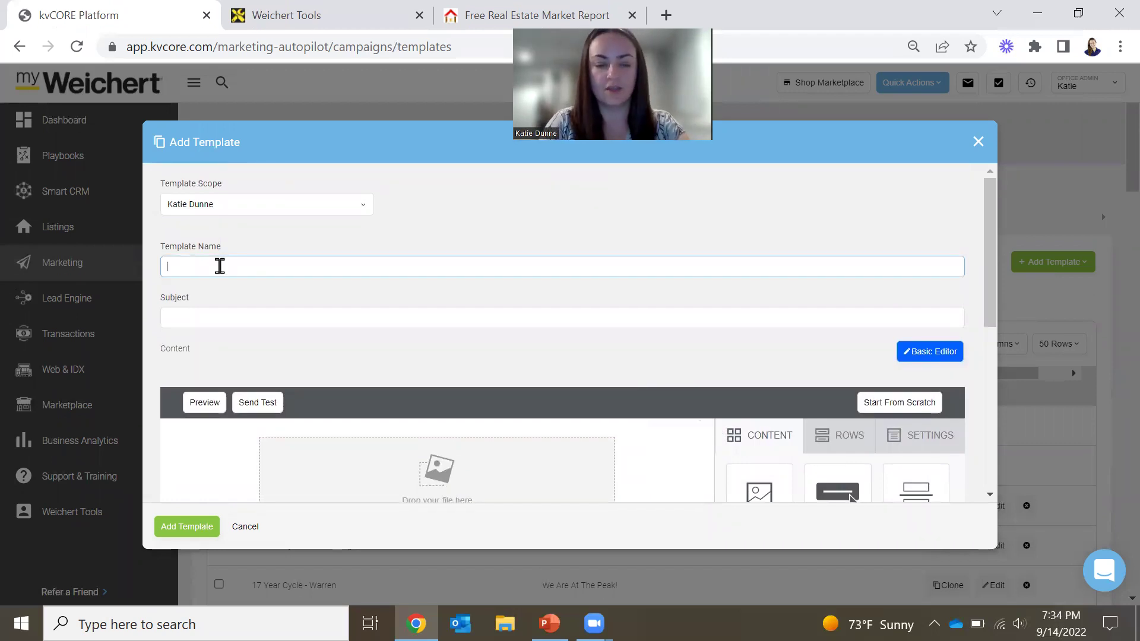
pyautogui.write('KD -')
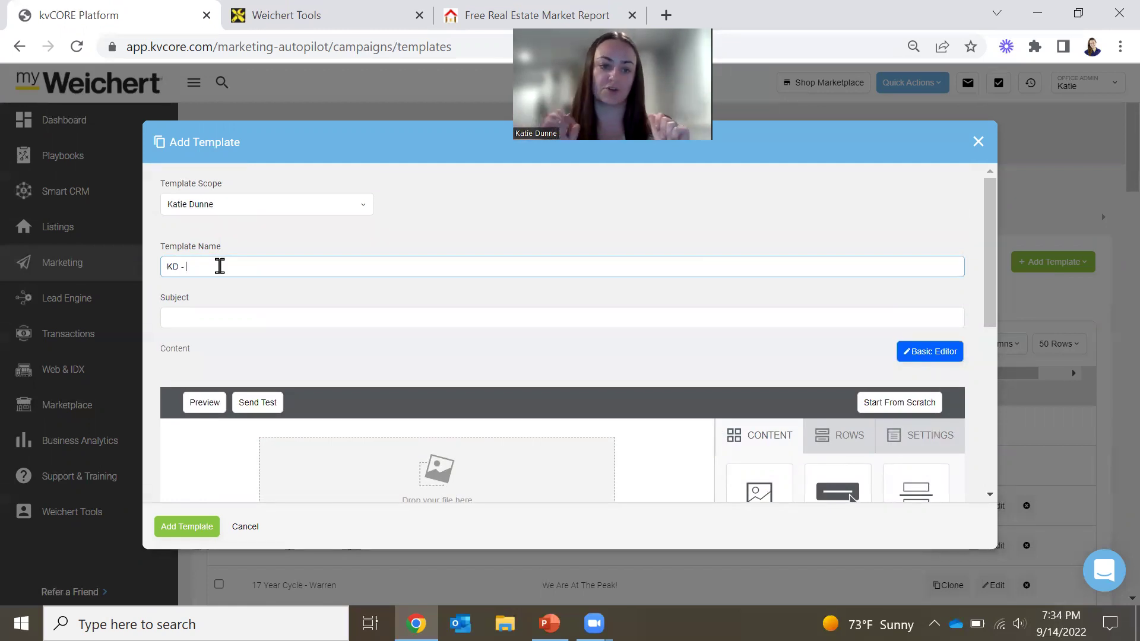
pyautogui.click(236, 314)
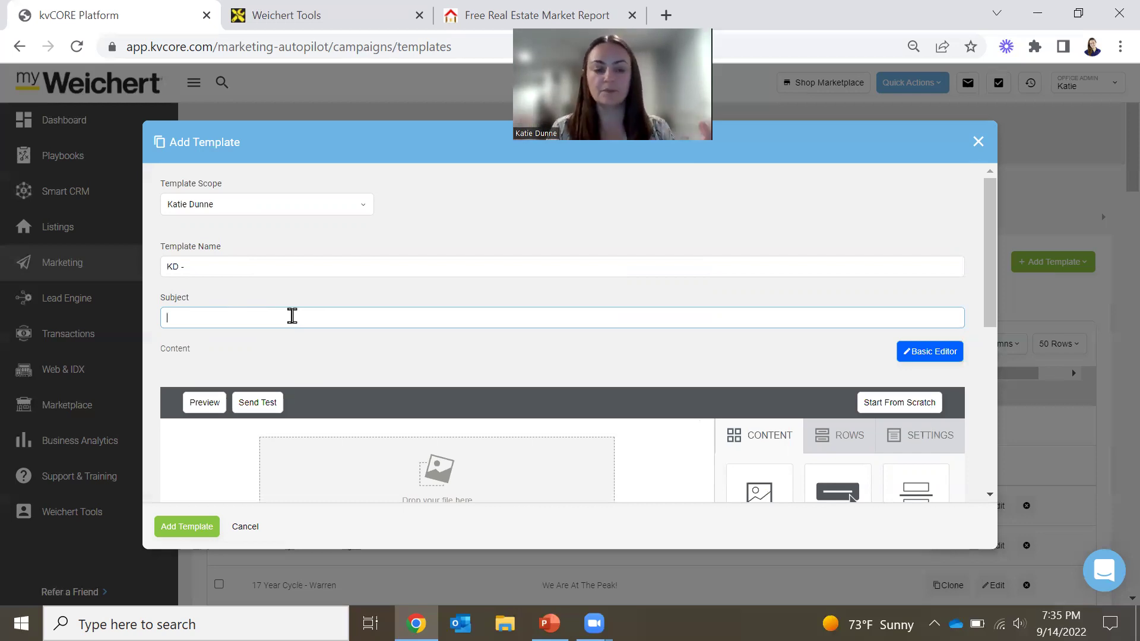
# - Switch to the market report website, search for essex, and examine the Essex, NJ report down to its homes for sale
pyautogui.click(506, 10)
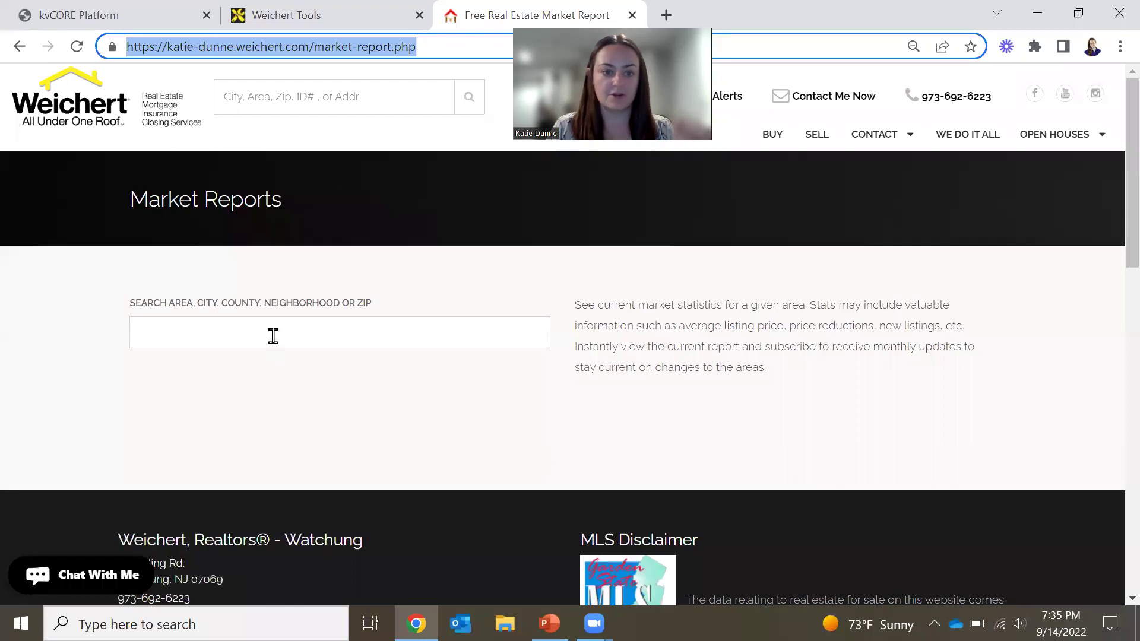
pyautogui.click(273, 333)
pyautogui.write('essex')
pyautogui.click(268, 371)
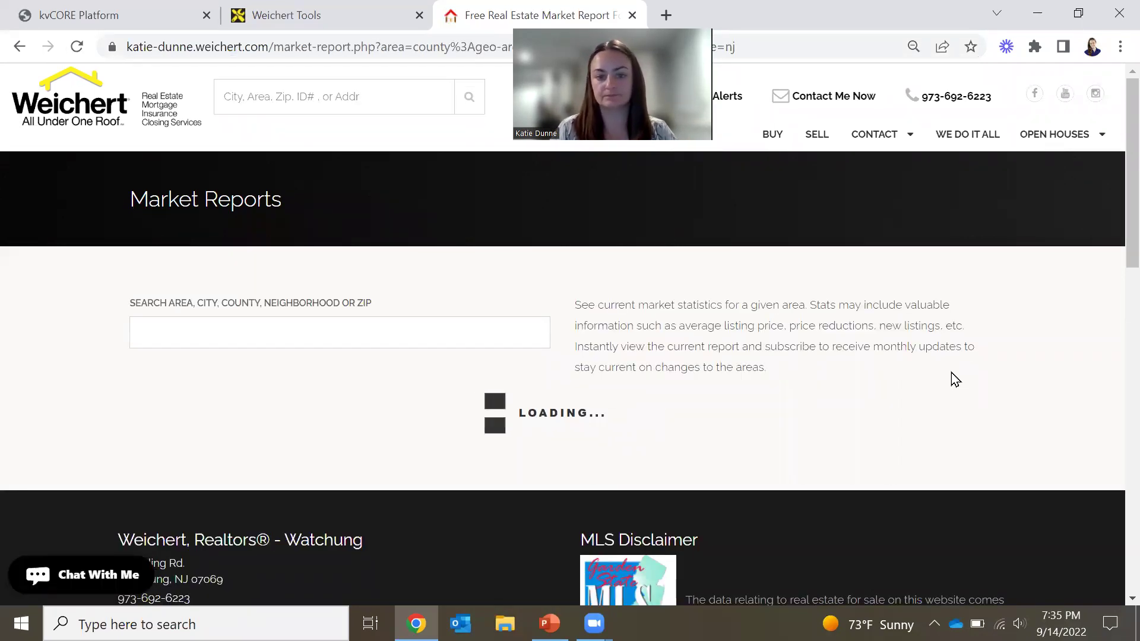
pyautogui.scroll(-3, 442, 346)
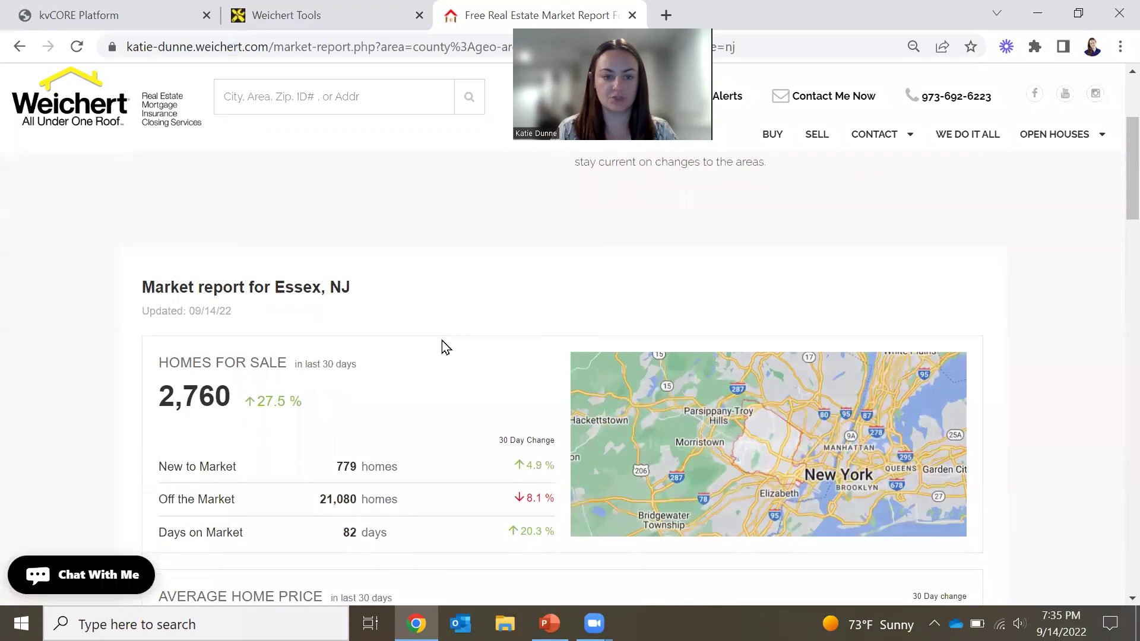
pyautogui.scroll(-1, 444, 350)
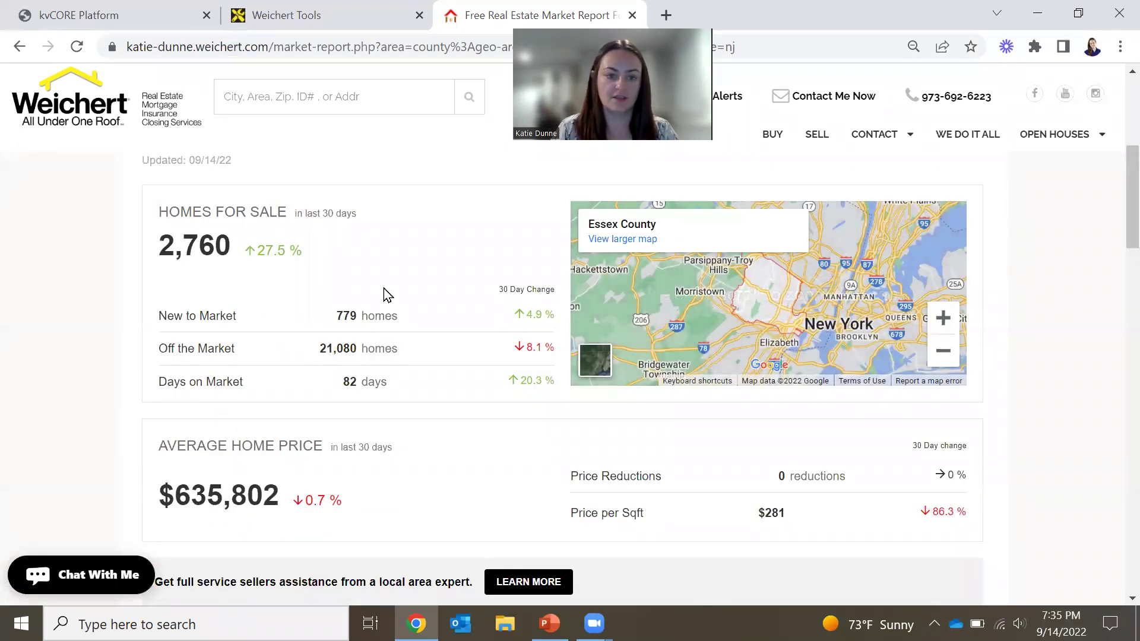
pyautogui.scroll(-3, 24, 265)
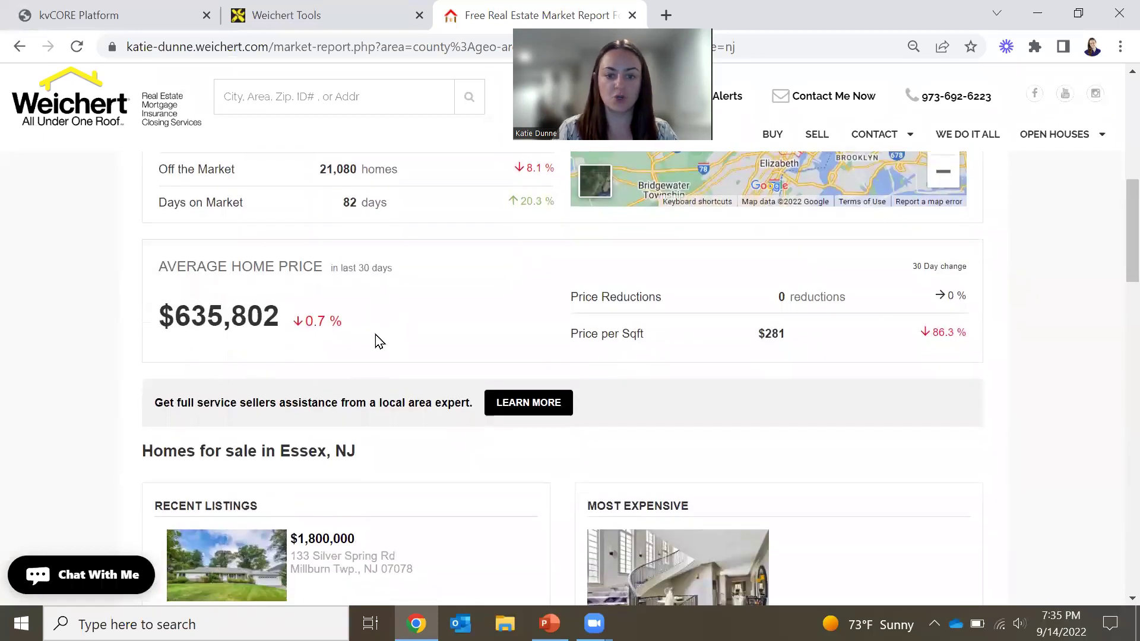
pyautogui.scroll(-3, 111, 360)
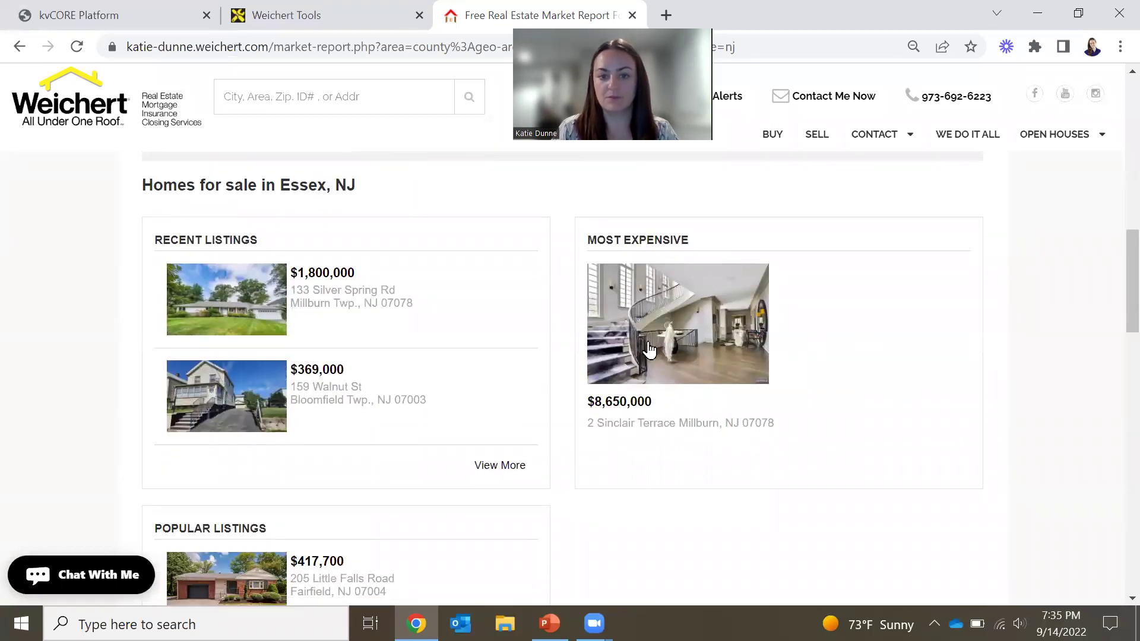
pyautogui.scroll(-1, 232, 320)
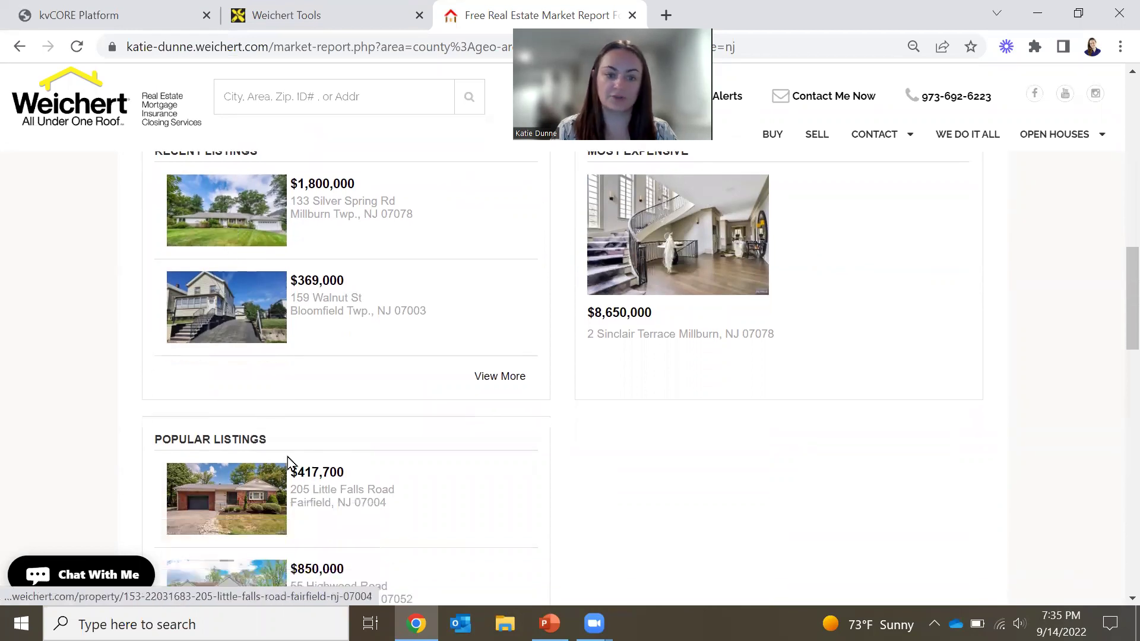
# - Examine the remaining Essex, NJ listings and the price reductions figure in the report's average home price section
pyautogui.scroll(-4, 415, 407)
pyautogui.scroll(12, 644, 410)
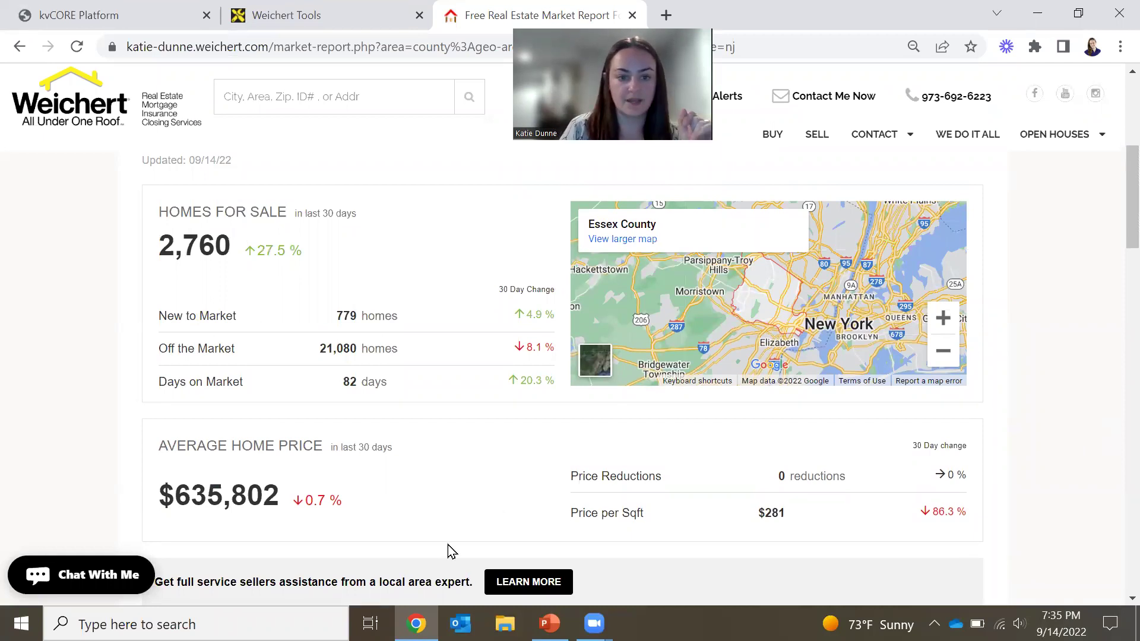
pyautogui.moveTo(773, 475); pyautogui.dragTo(834, 475)
pyautogui.click(840, 473)
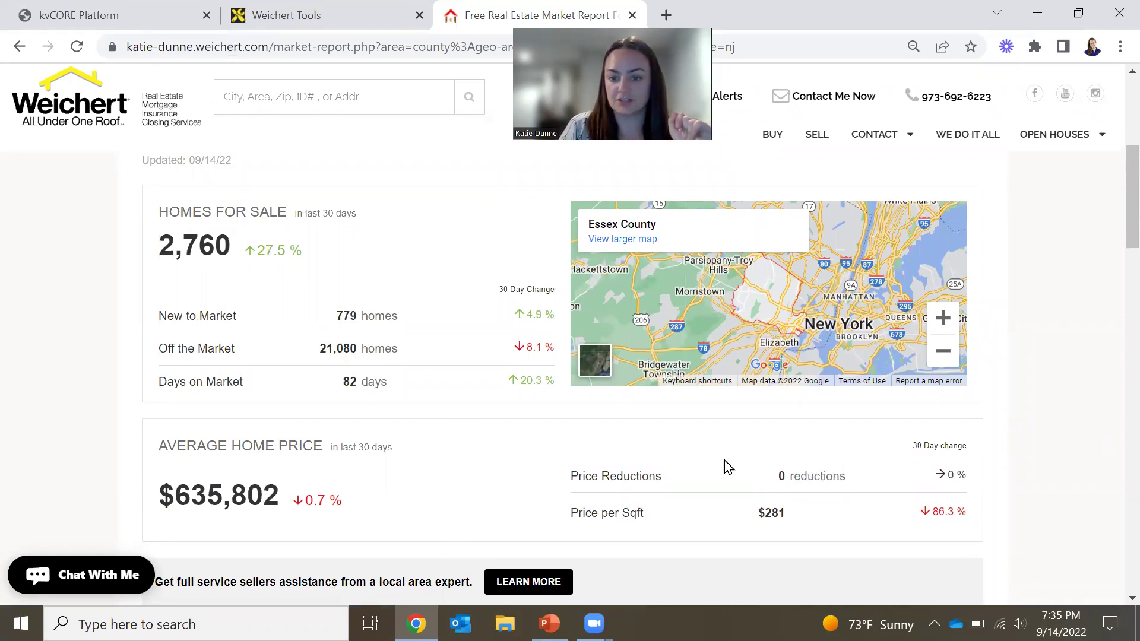
# - Return to the kvCORE template and enter "Zero reductions this month!!" as its subject
pyautogui.click(127, 9)
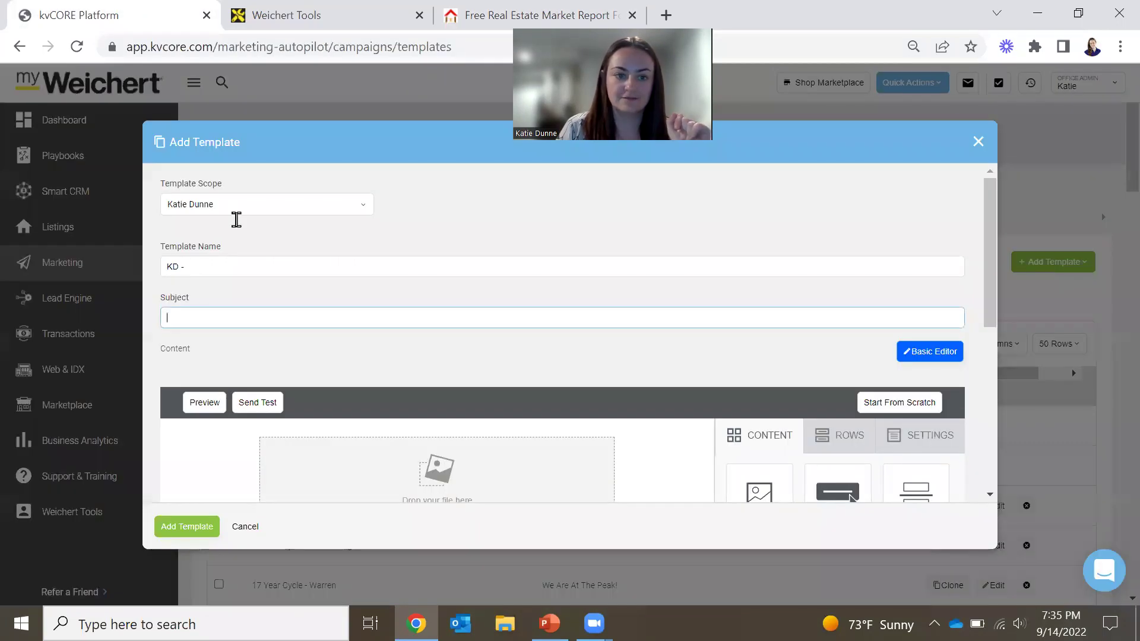
pyautogui.click(200, 313)
pyautogui.write('Zero reductions this month!!')
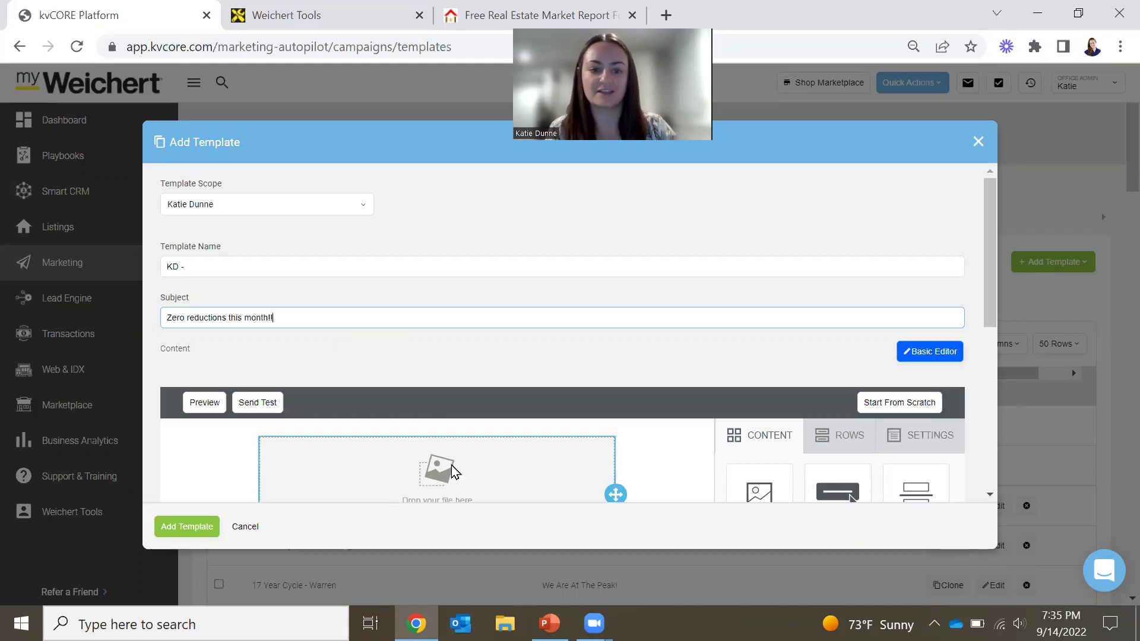
# - Compare the template's market report image with the live Essex, NJ report on the website, and close the template without saving
pyautogui.scroll(-3, 380, 362)
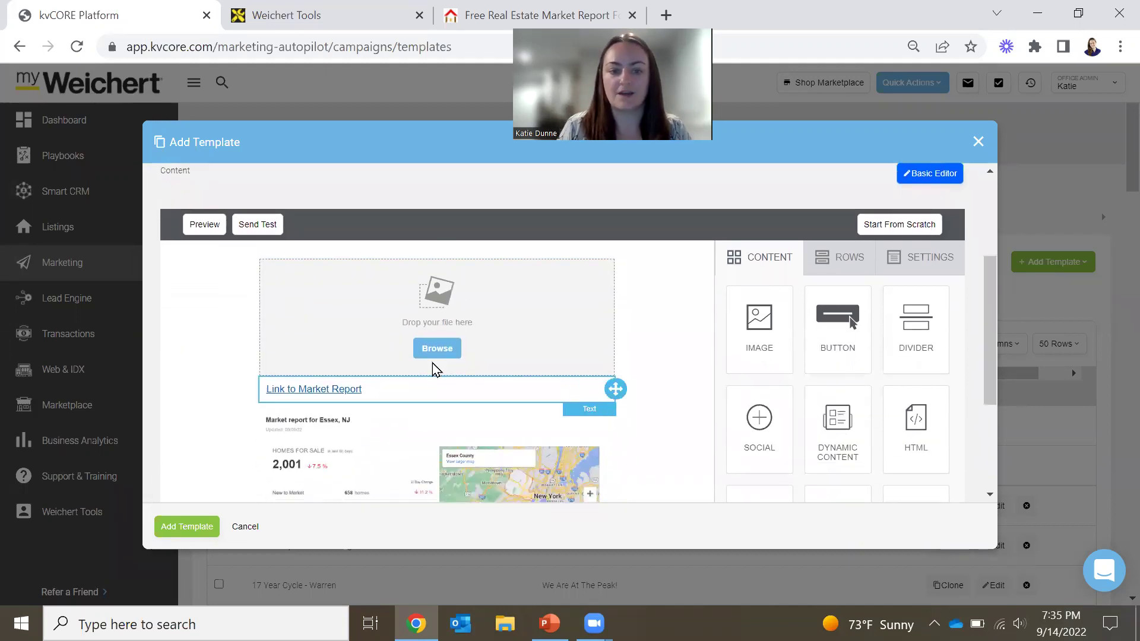
pyautogui.click(480, 11)
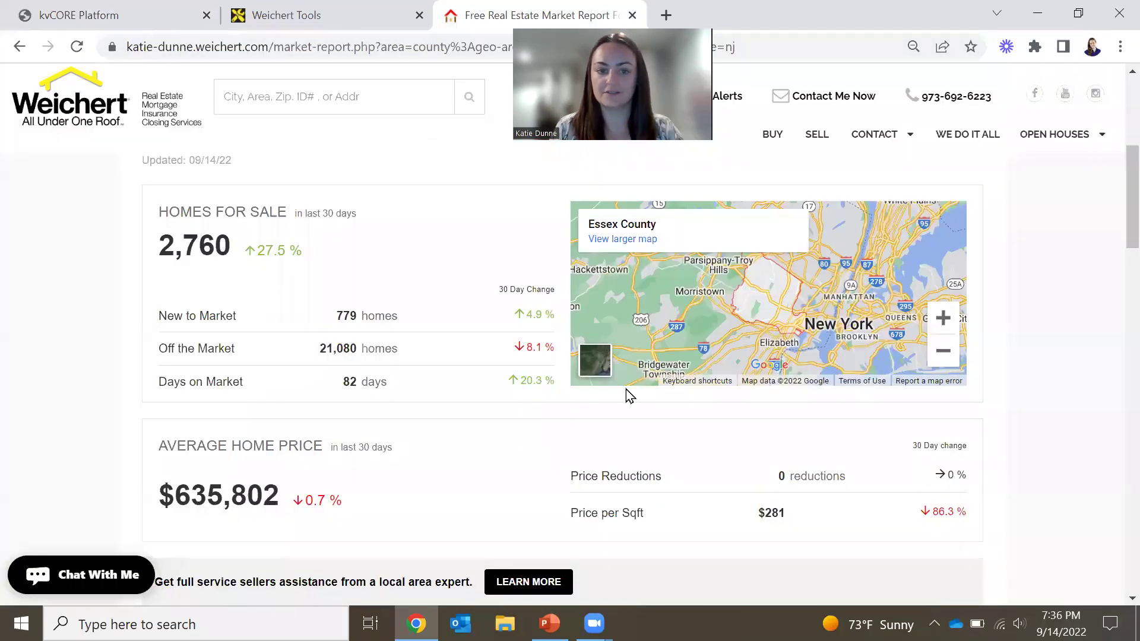
pyautogui.scroll(-1, 683, 412)
pyautogui.scroll(5, 679, 415)
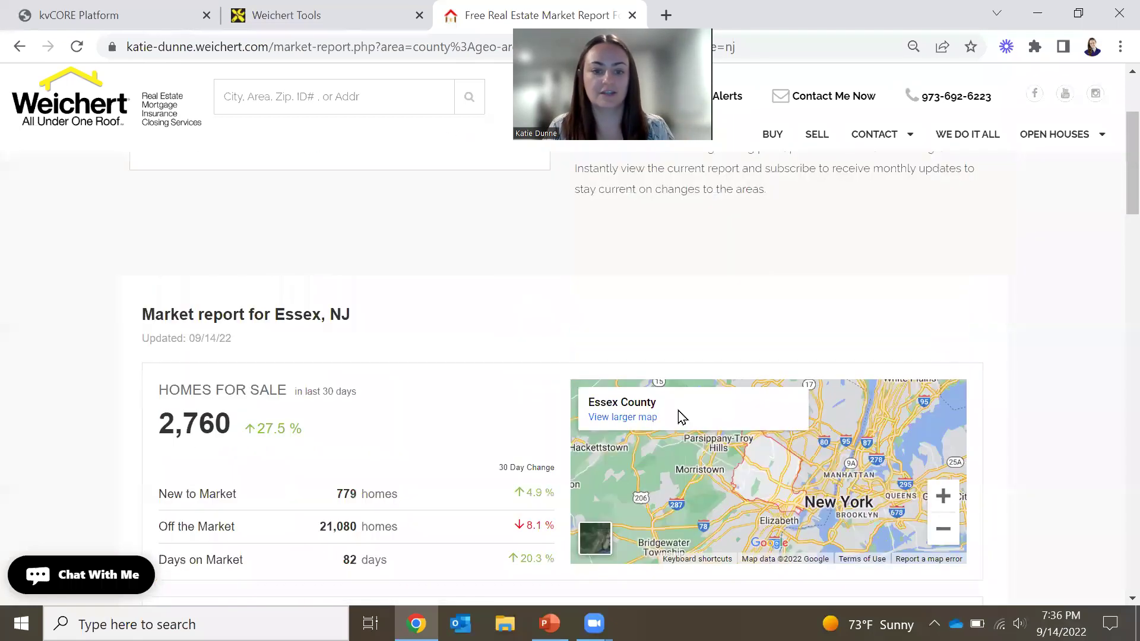
pyautogui.scroll(-5, 1053, 275)
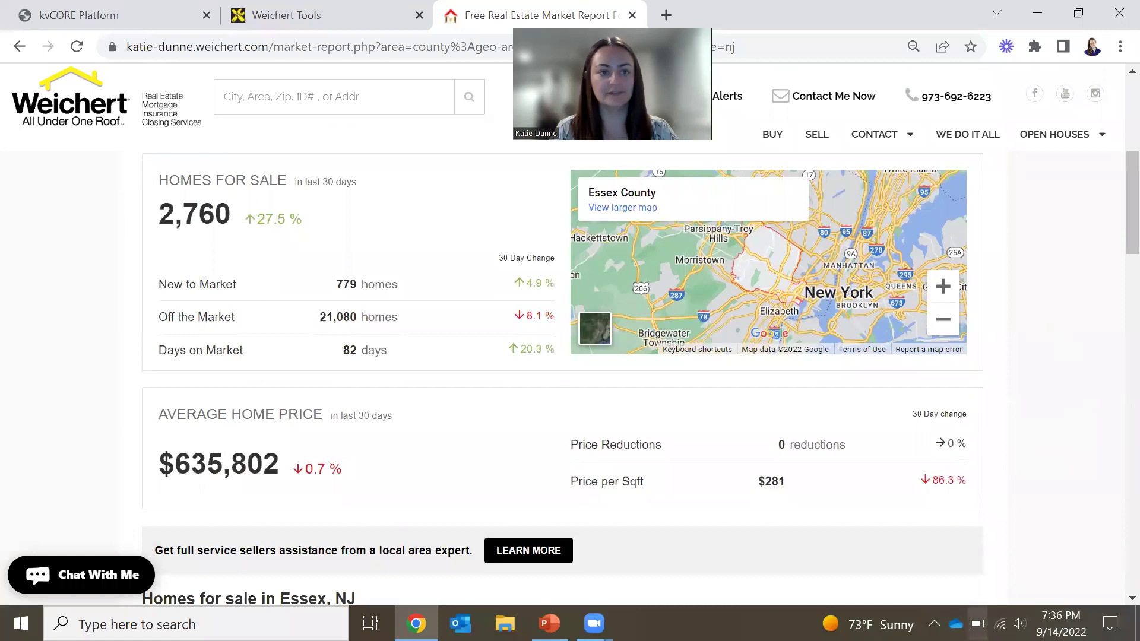
pyautogui.click(96, 8)
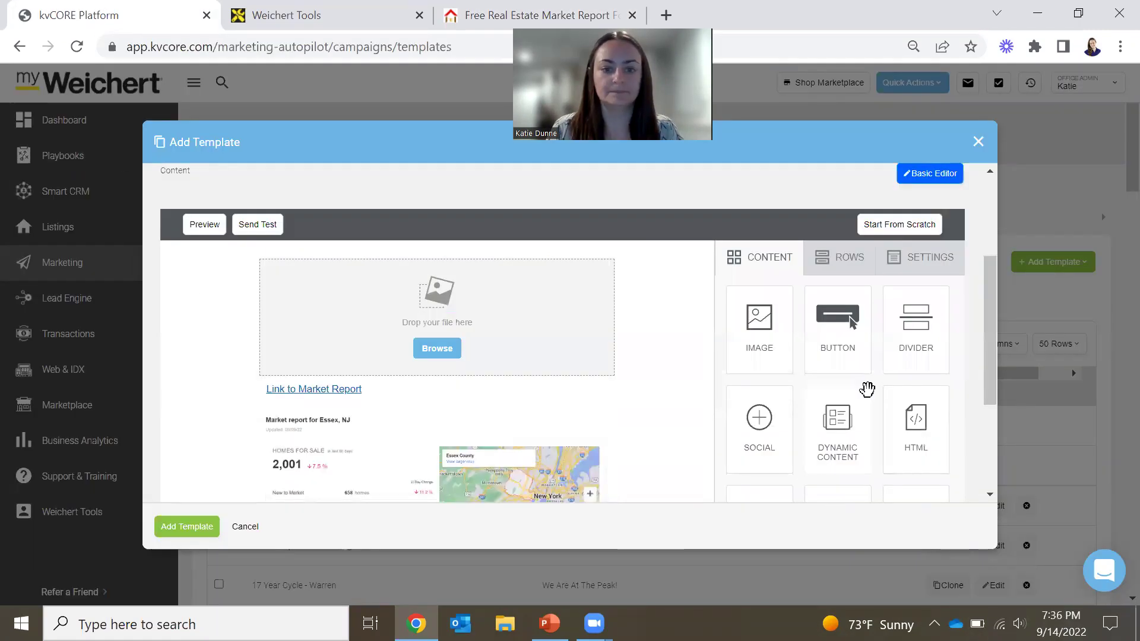
pyautogui.click(975, 141)
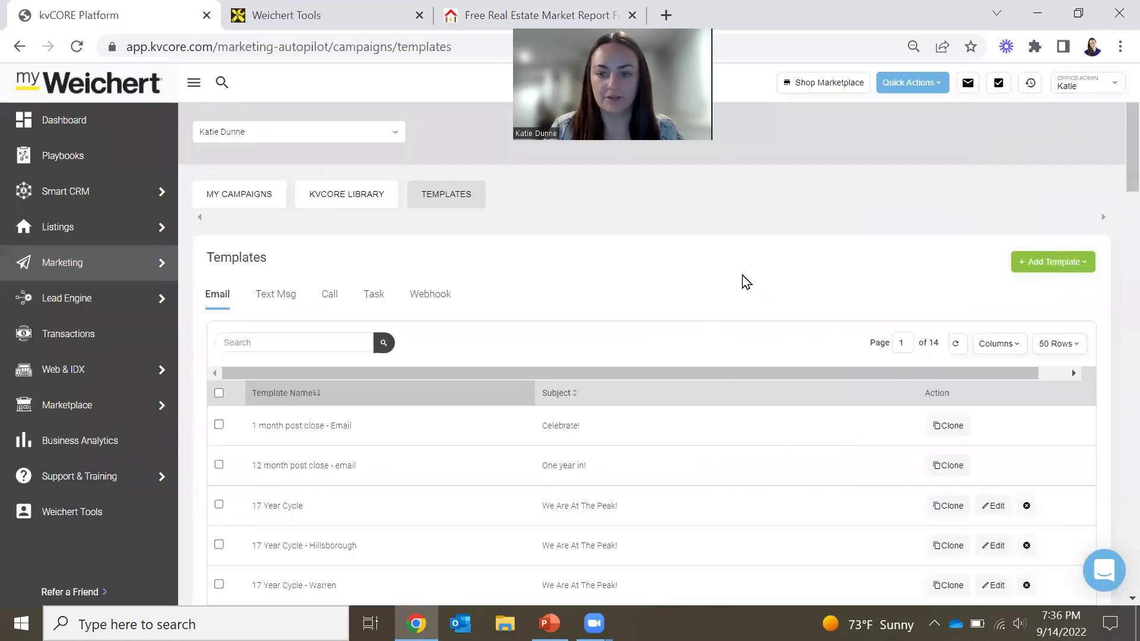
# - Open a blank email template, look over its form down to the signature option, and cancel it
pyautogui.click(1052, 262)
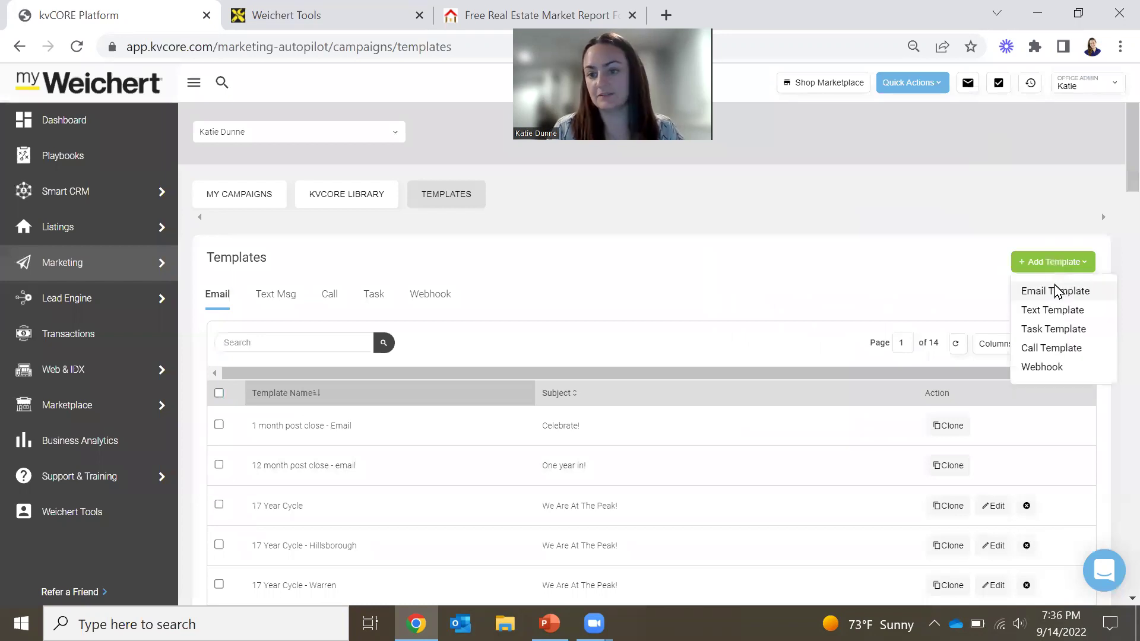
pyautogui.click(1054, 288)
pyautogui.scroll(-5, 427, 320)
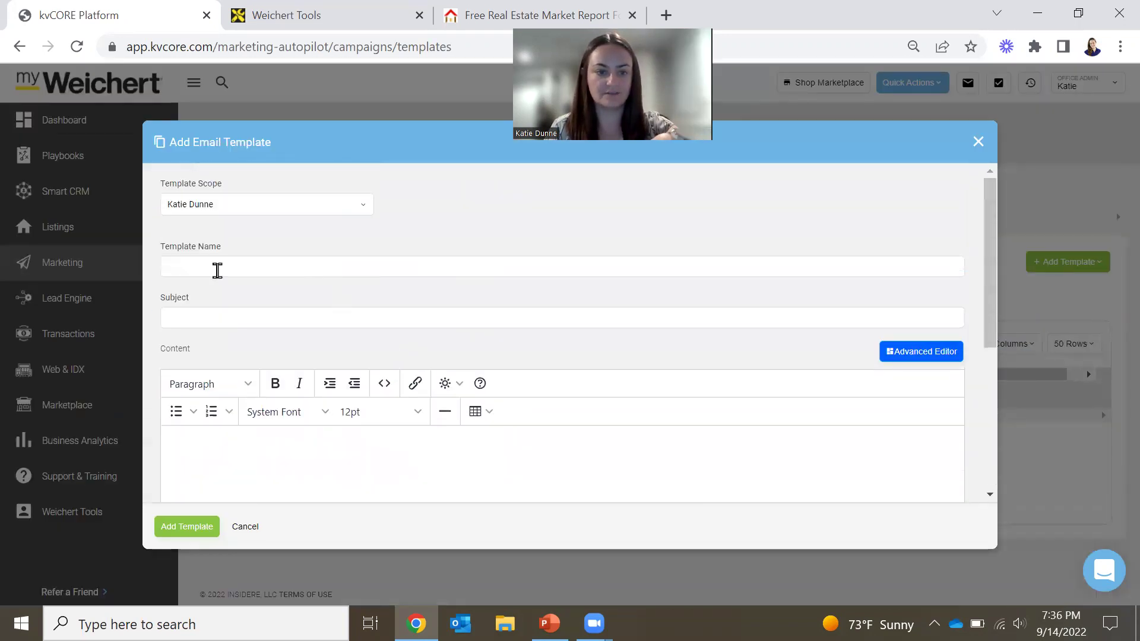
pyautogui.scroll(-3, 813, 370)
pyautogui.scroll(-3, 275, 402)
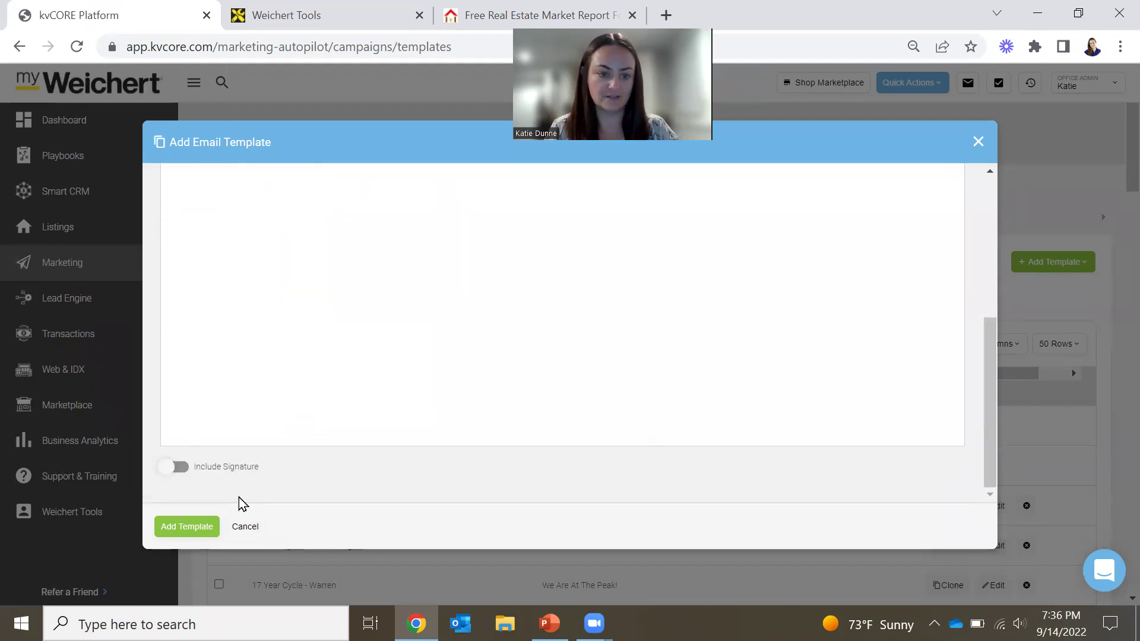
pyautogui.click(246, 527)
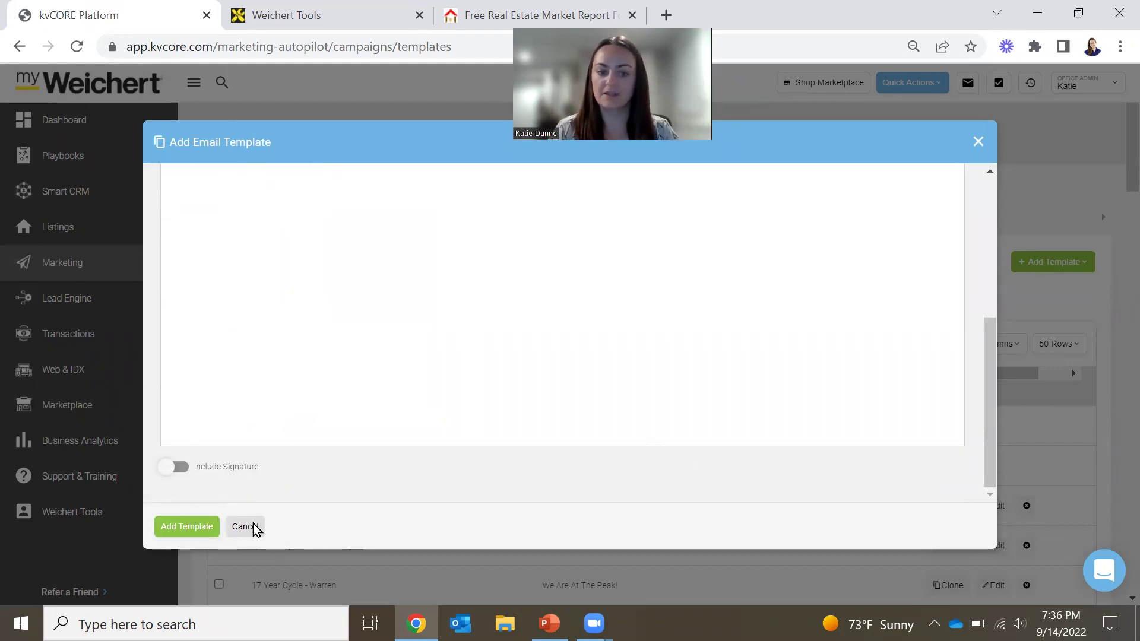
pyautogui.click(527, 337)
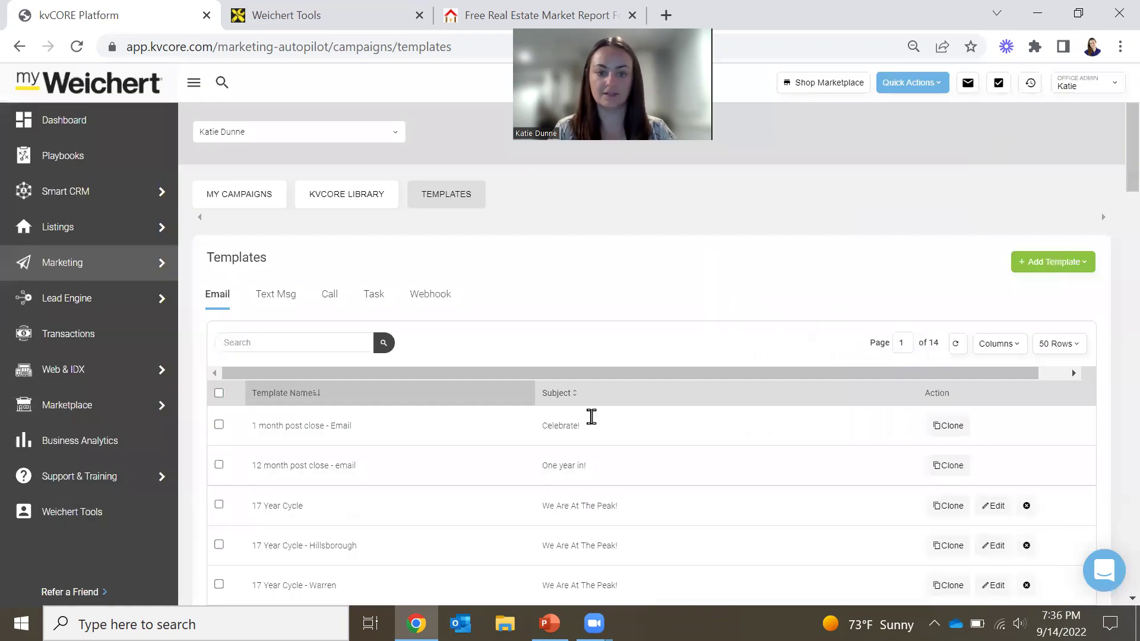
# - Look over the email template list and bring up the suggestions for its search
pyautogui.scroll(-3, 260, 257)
pyautogui.scroll(3, 292, 341)
pyautogui.click(271, 342)
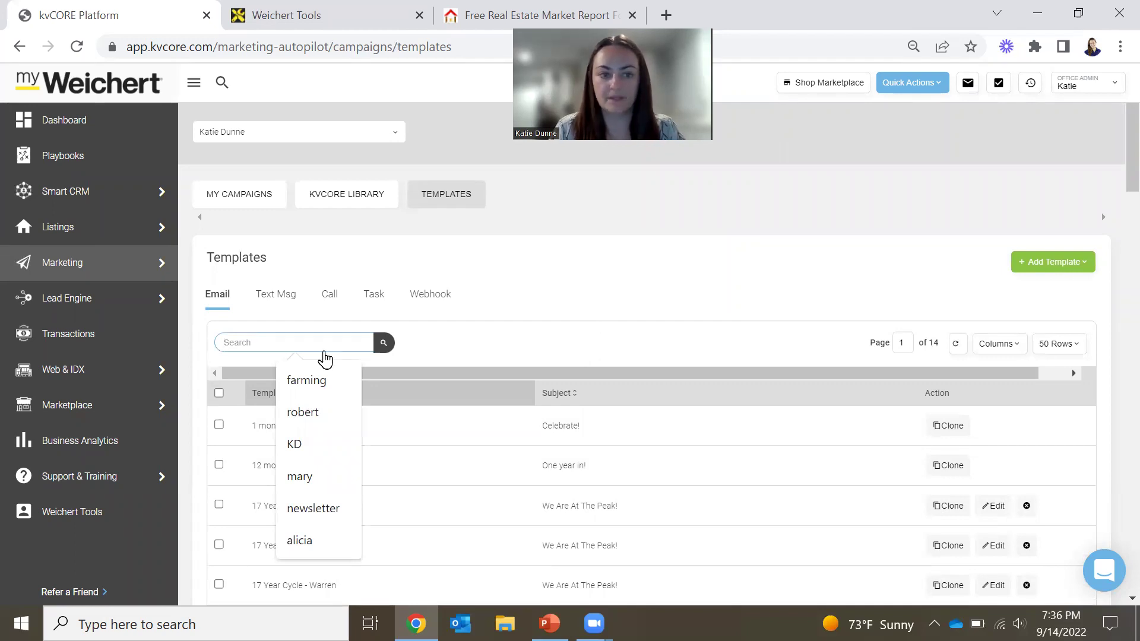
# - Open the list of scheduled mass emails from the marketing overview, and switch to the PowerPoint slide "What to send"
pyautogui.moveTo(37, 276)
pyautogui.click(129, 269)
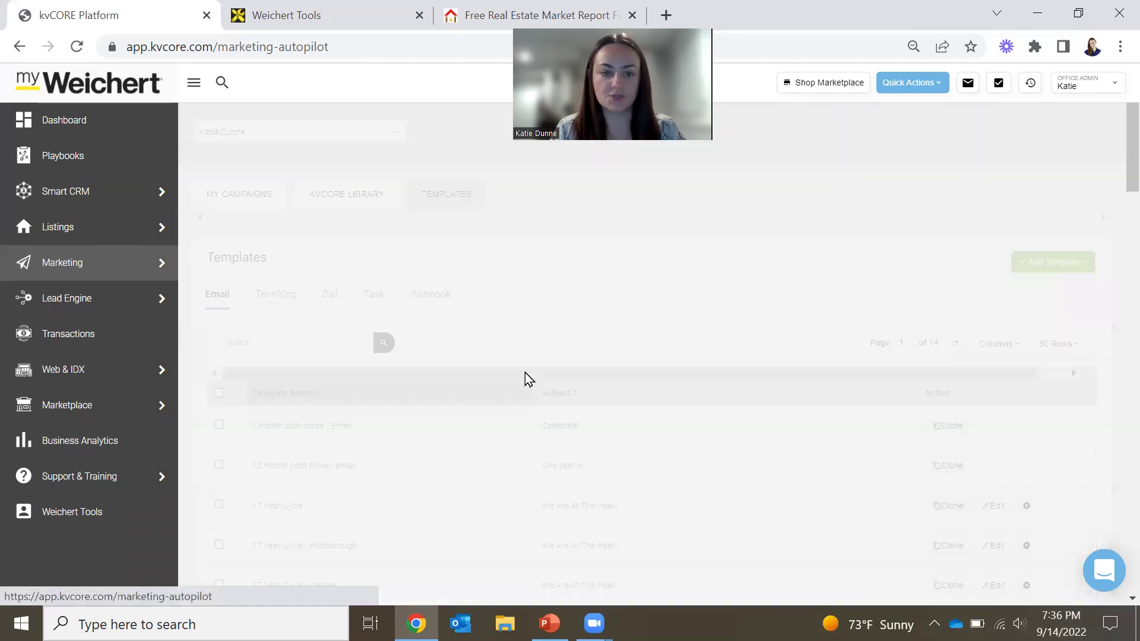
pyautogui.scroll(-5, 324, 321)
pyautogui.click(323, 319)
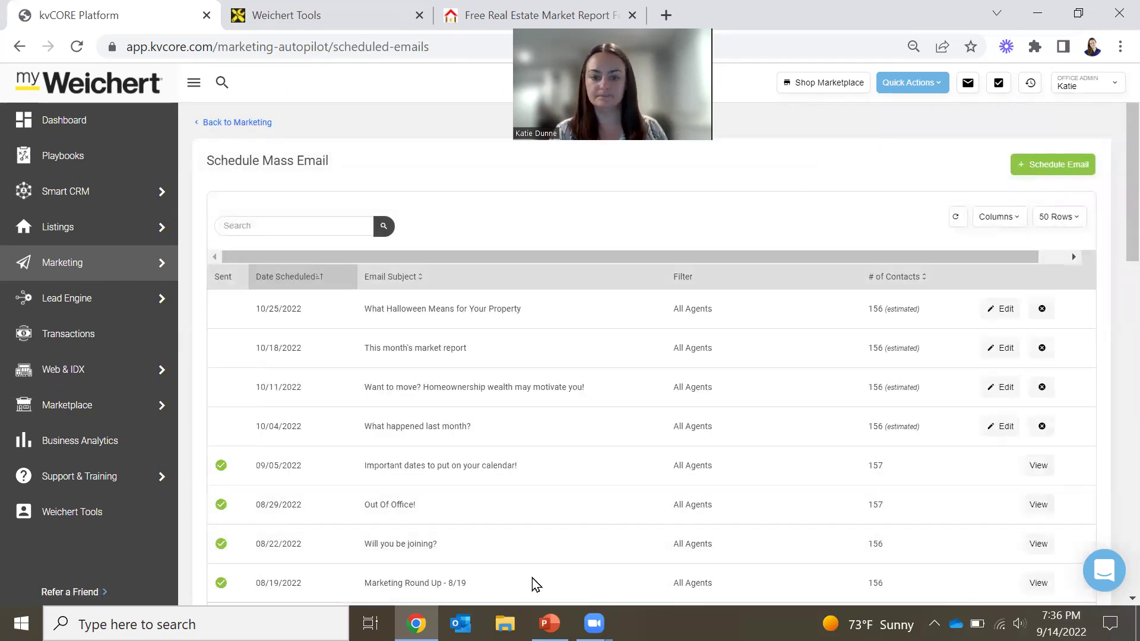
pyautogui.hotkey('alt', 'Tab')
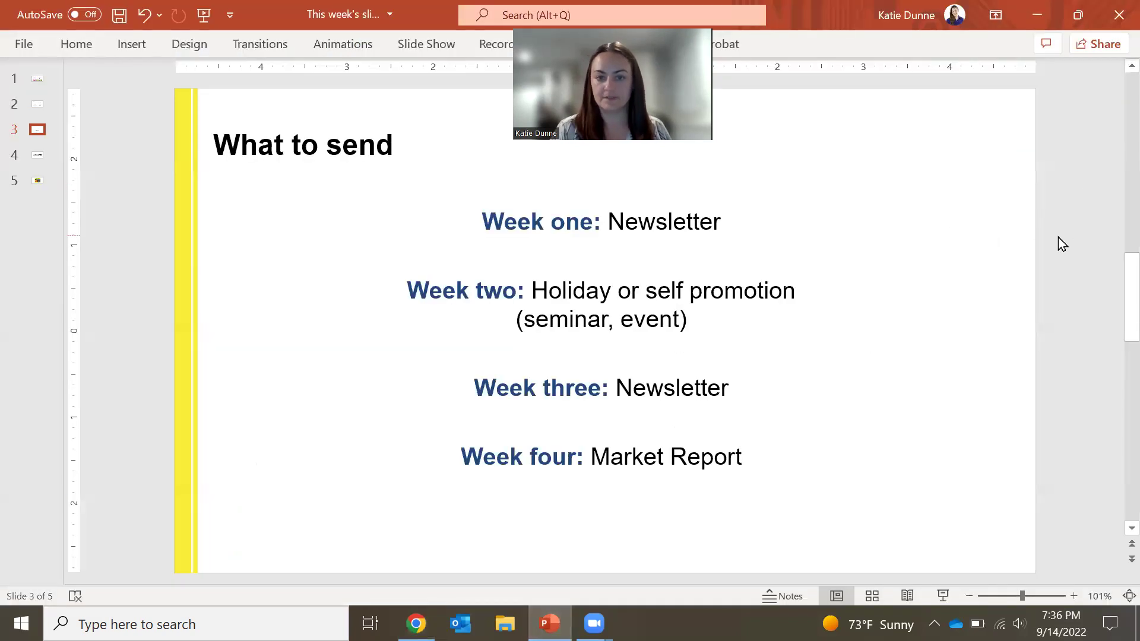